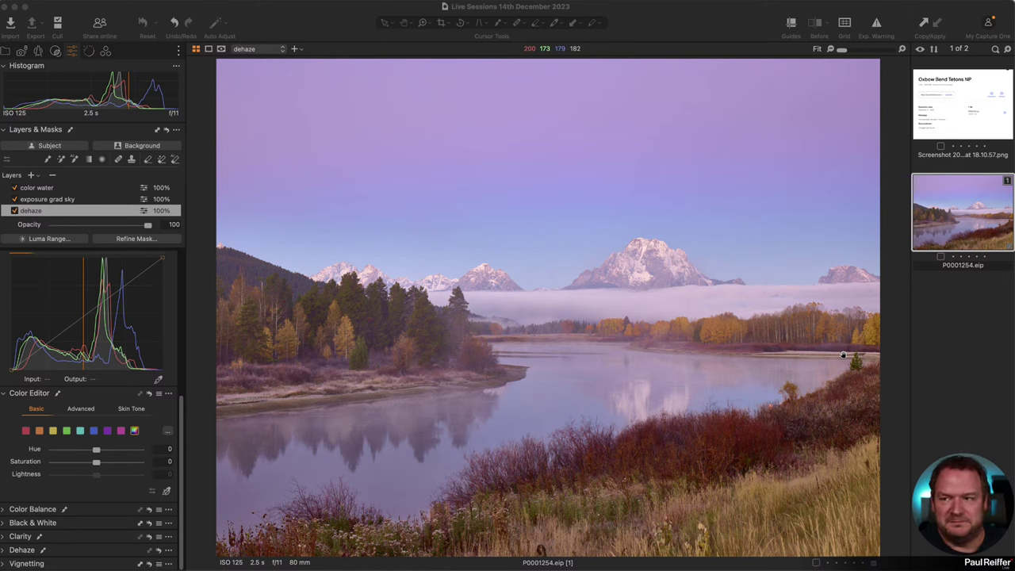
# Show the before/after split, the guides and the grid on the lake photo, and hide all three again
pyautogui.click(666, 15)
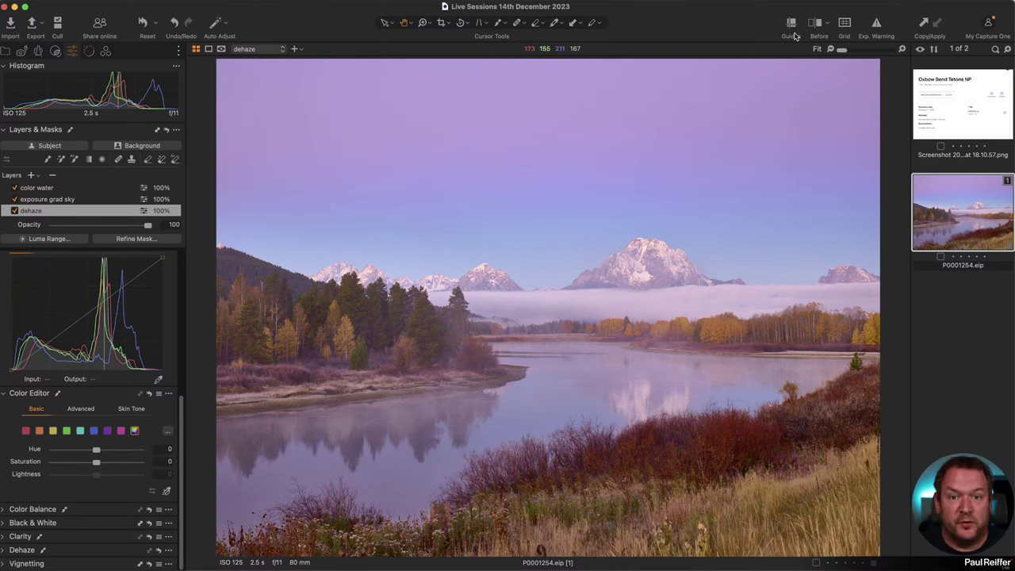
pyautogui.press('y')
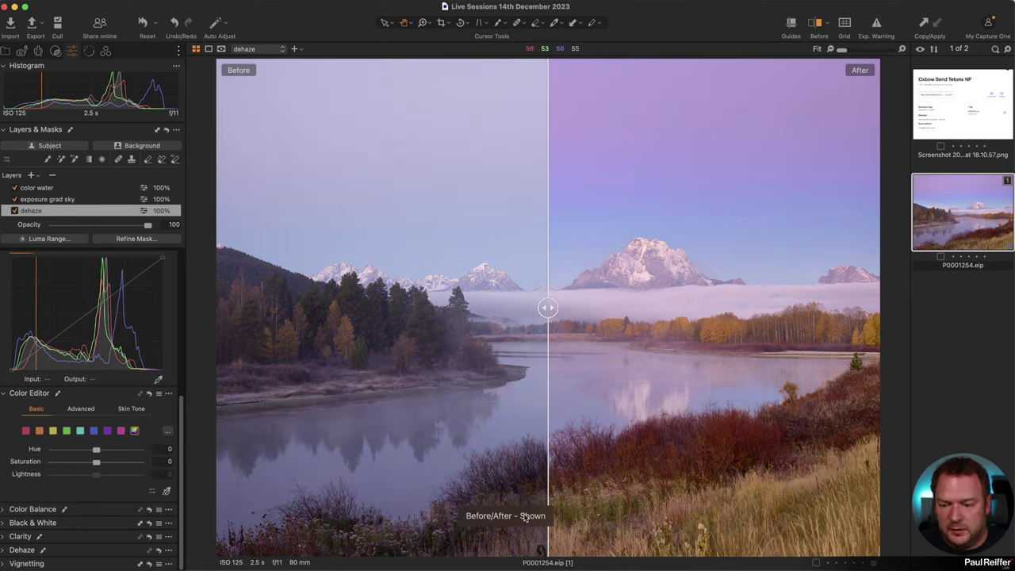
pyautogui.click(791, 26)
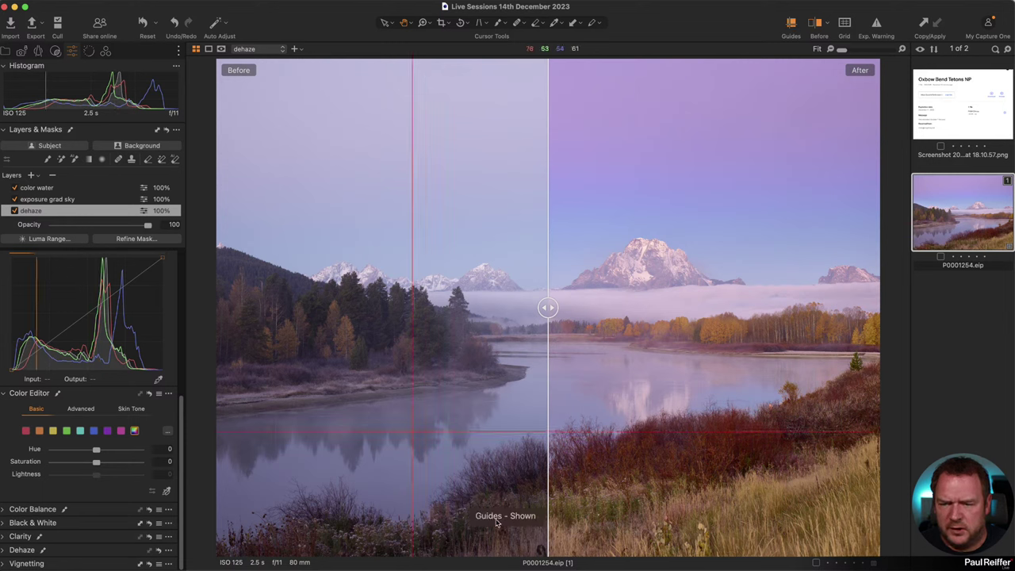
pyautogui.click(844, 24)
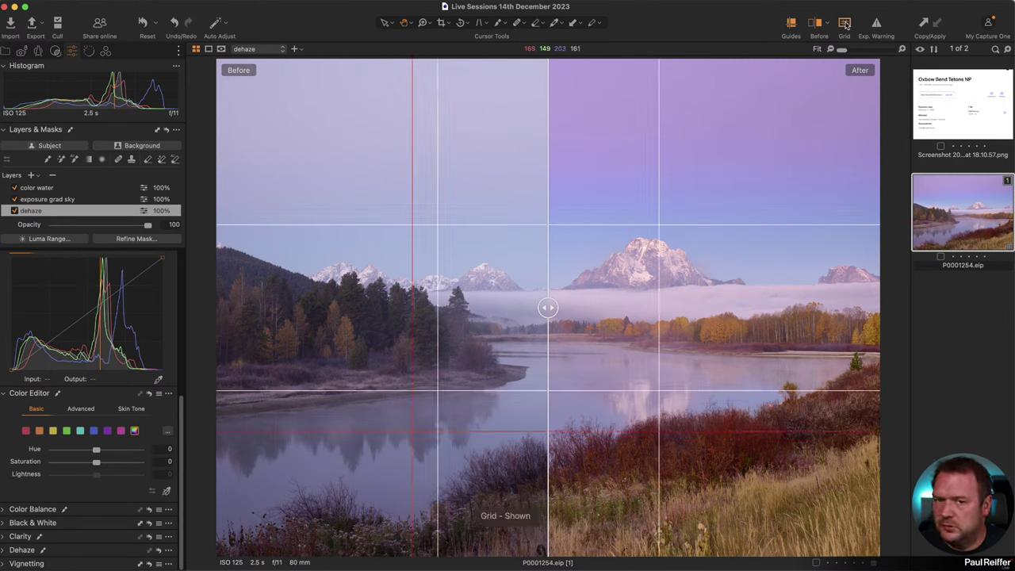
pyautogui.click(844, 24)
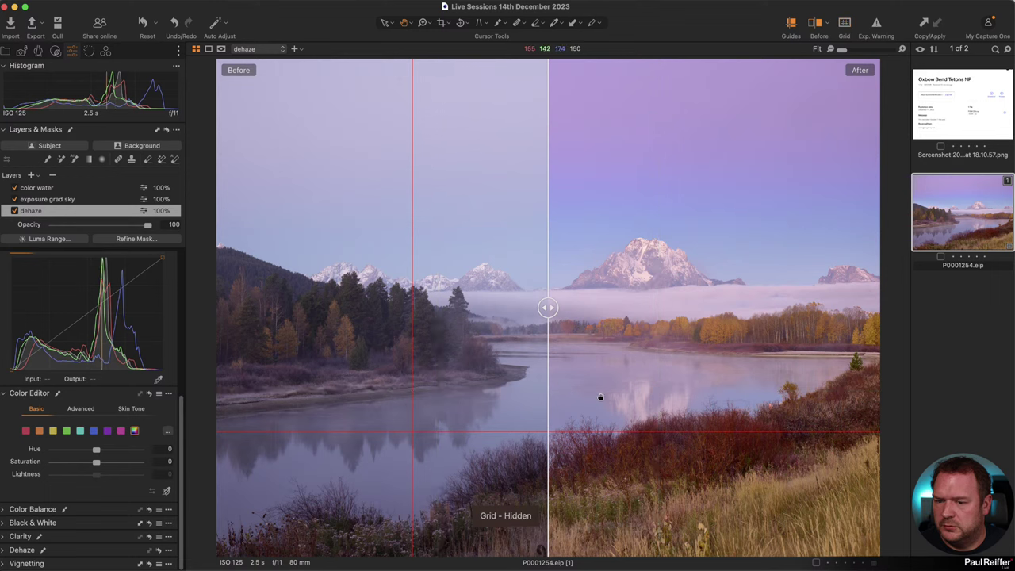
pyautogui.click(820, 24)
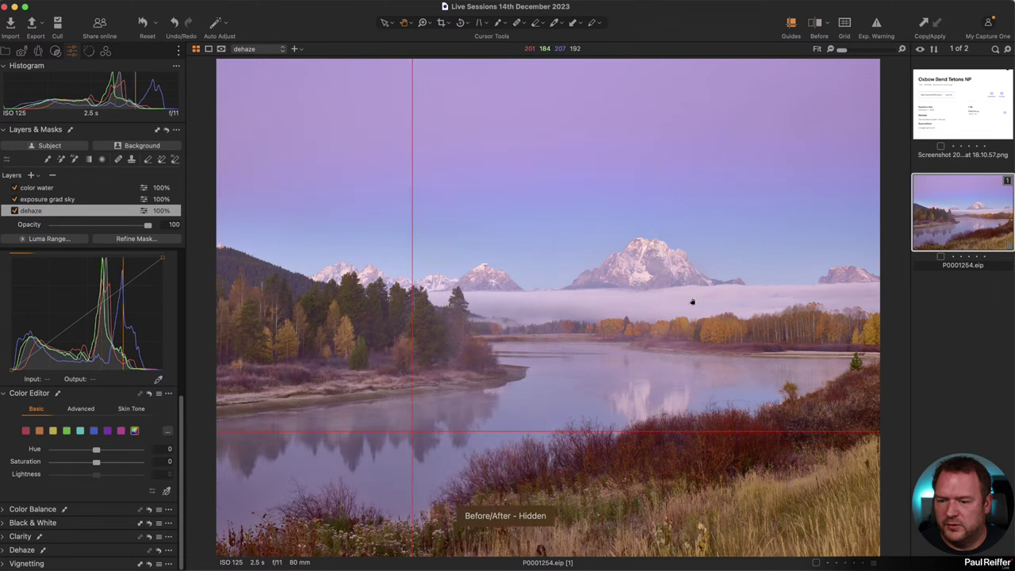
pyautogui.click(790, 26)
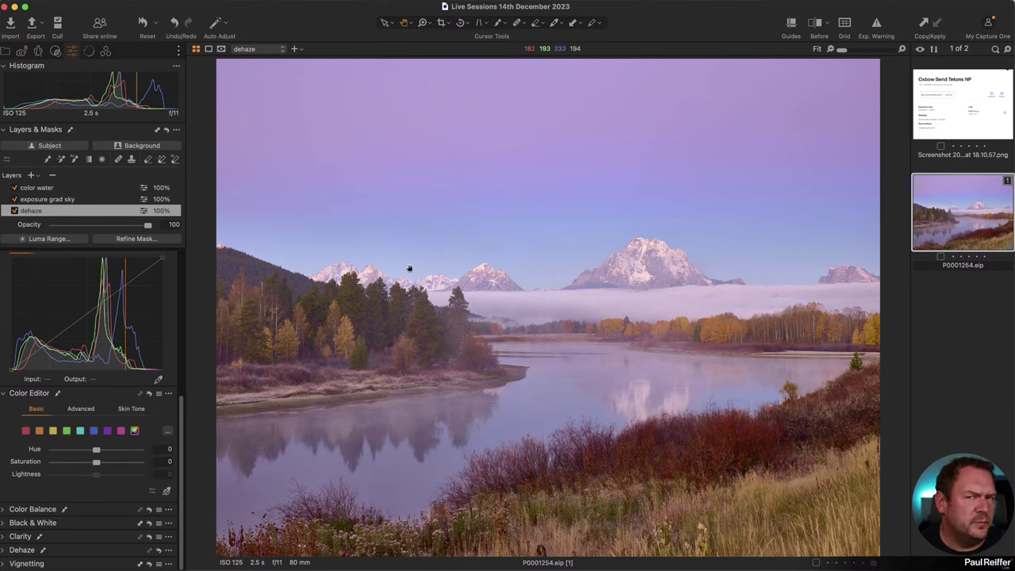
# Display the dehaze layer's mask over the lake photo and hide it again
pyautogui.press('m')
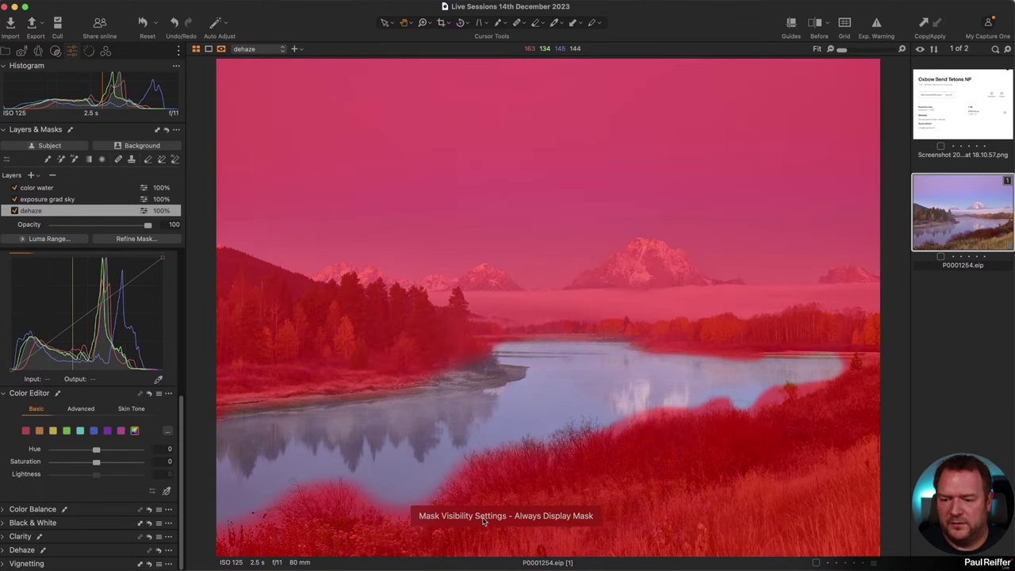
pyautogui.press('m')
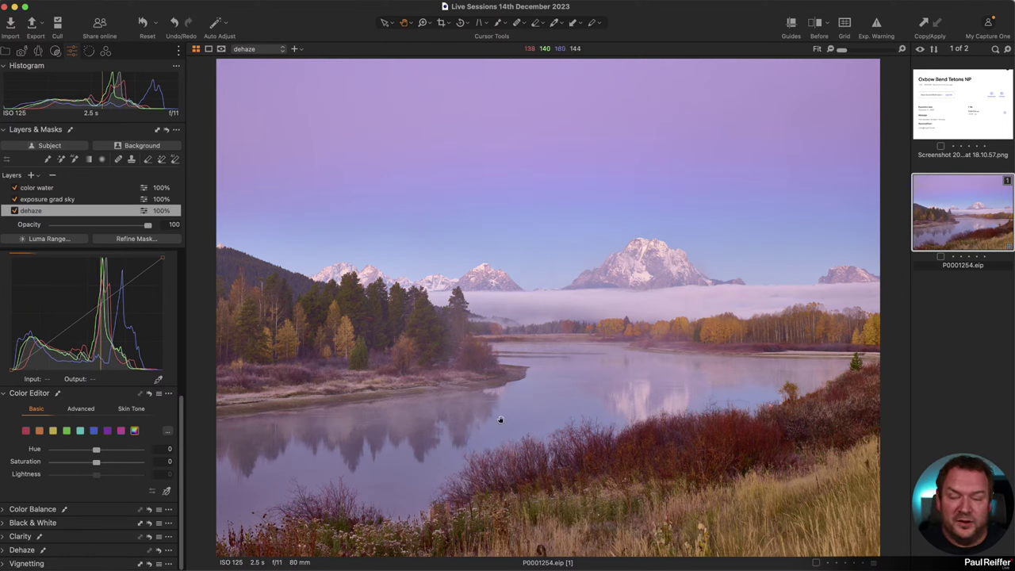
# Turn off the in-app notifications in the application settings and close the settings
pyautogui.click(8, 3)
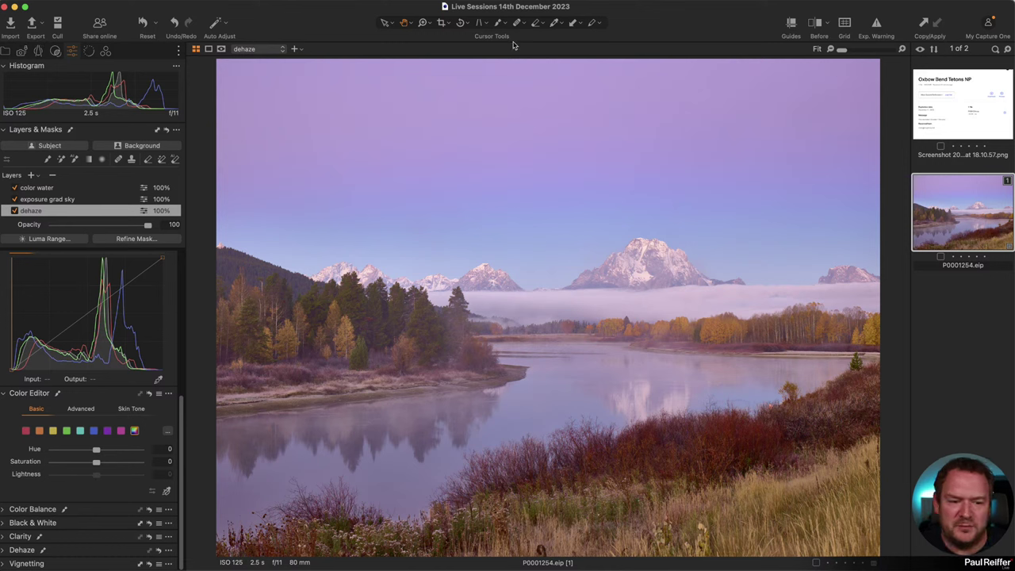
pyautogui.click(8, 3)
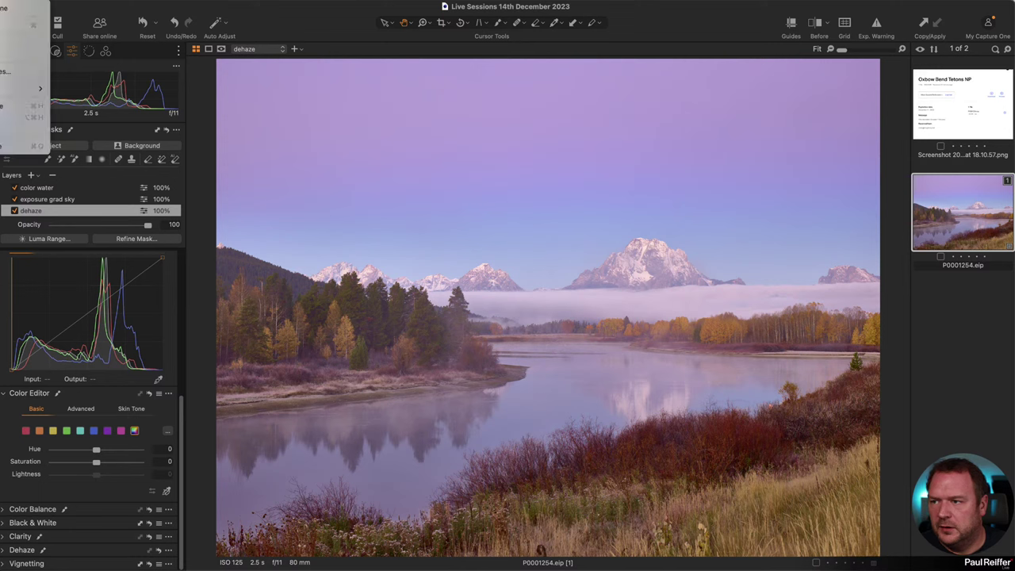
pyautogui.click(23, 26)
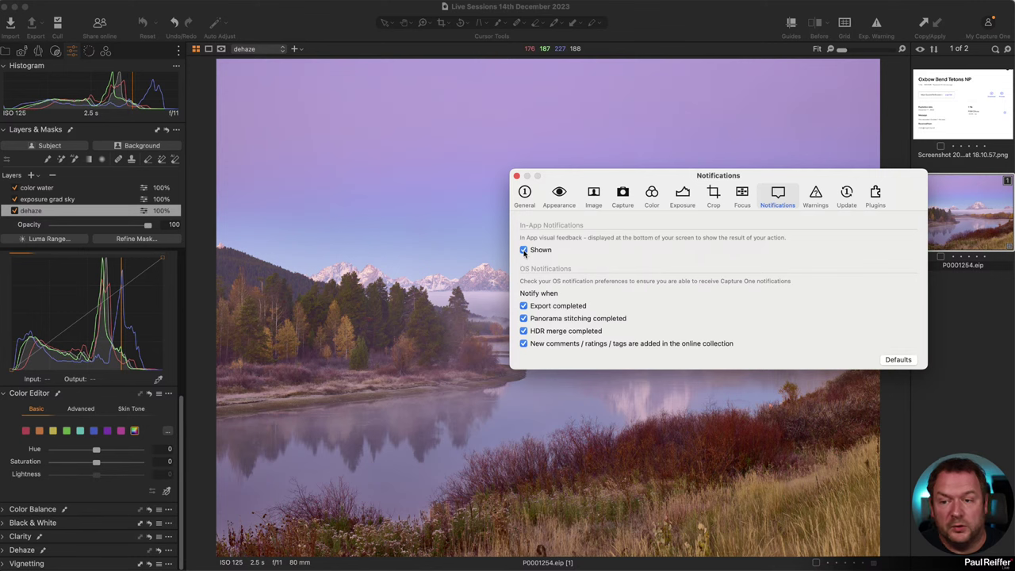
pyautogui.click(515, 175)
# Check the on-screen feedback by toggling the before/after split once and the dehaze layer's mask twice
pyautogui.click(817, 24)
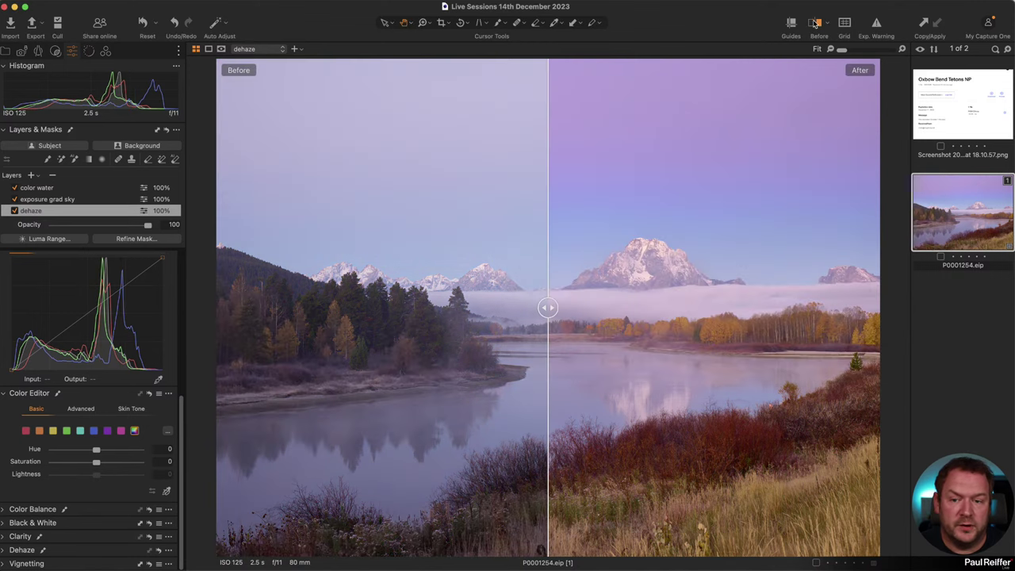
pyautogui.click(817, 24)
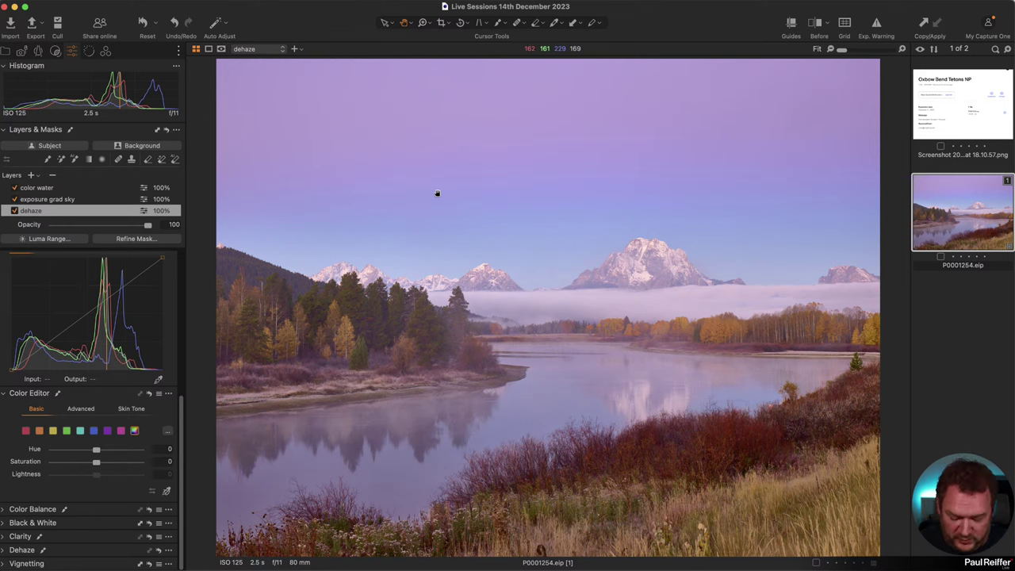
pyautogui.press('m')
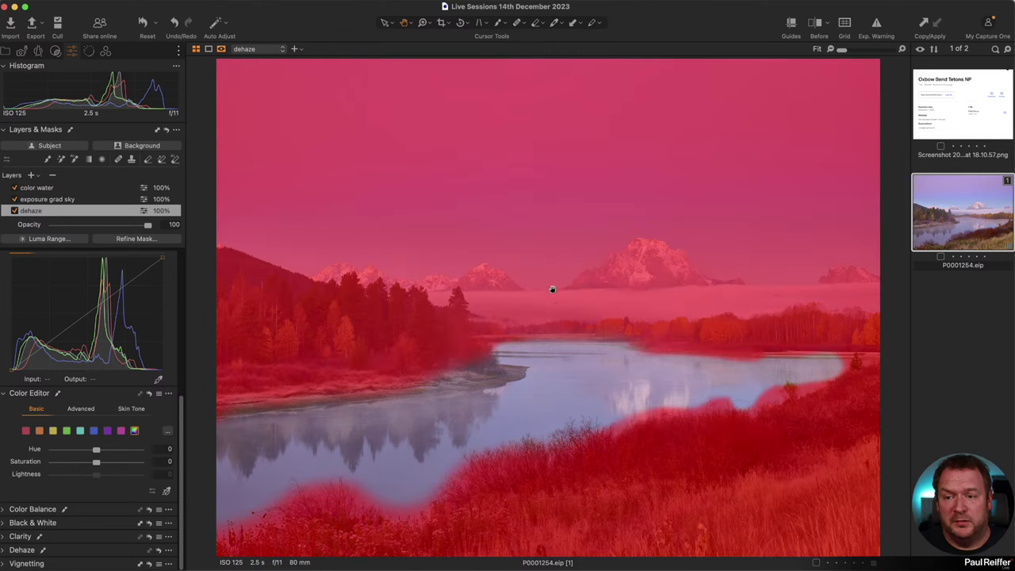
pyautogui.press('m')
pyautogui.press('m')
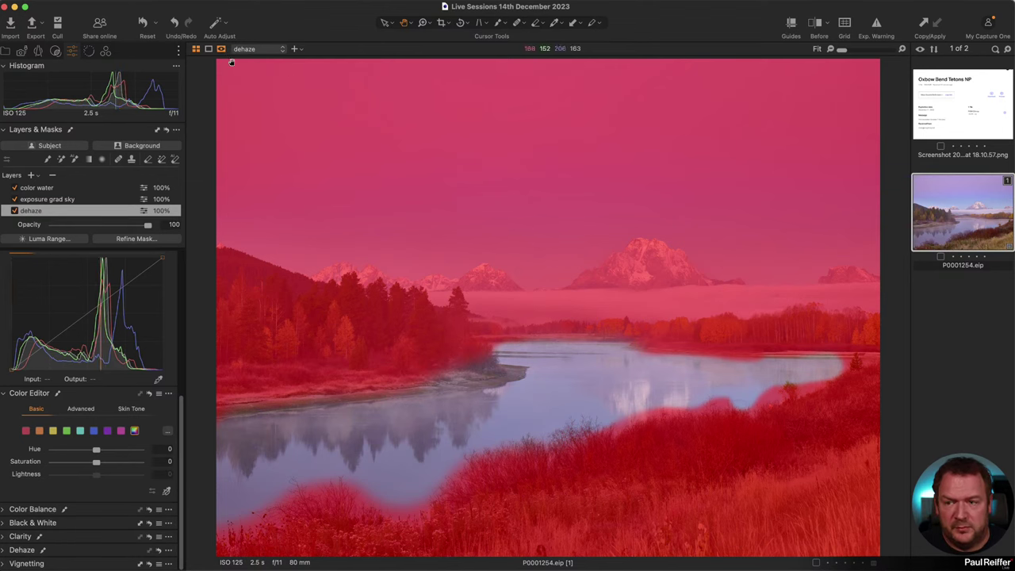
pyautogui.press('m')
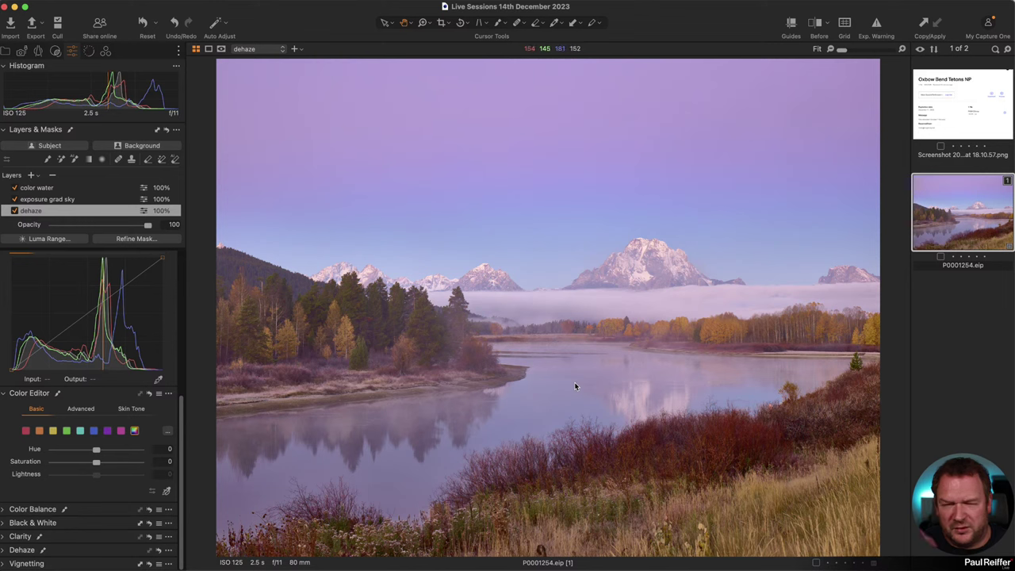
# Turn the in-app notifications back on in the settings and check them by toggling the before/after split
pyautogui.click(24, 2)
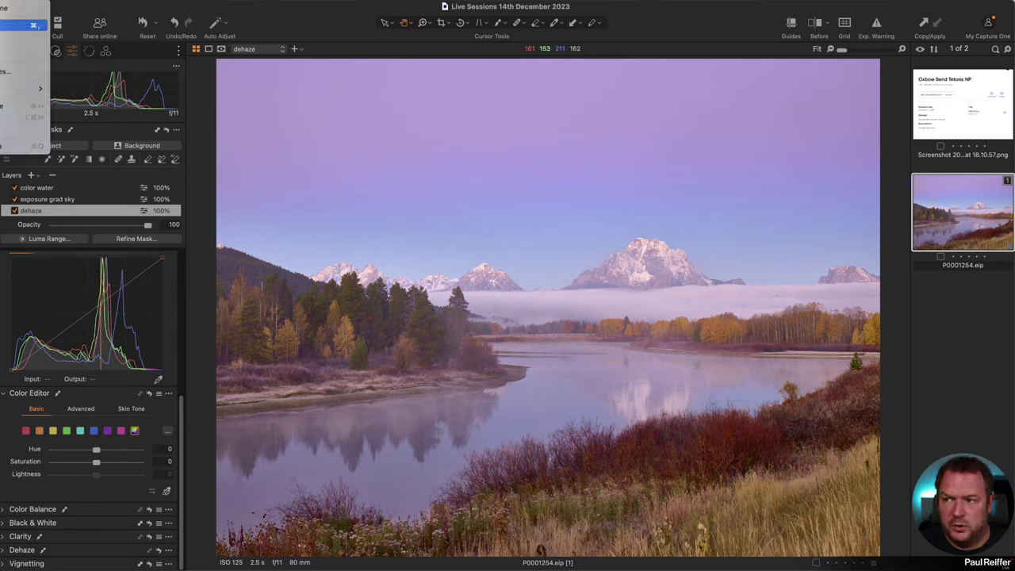
pyautogui.click(24, 25)
pyautogui.click(523, 249)
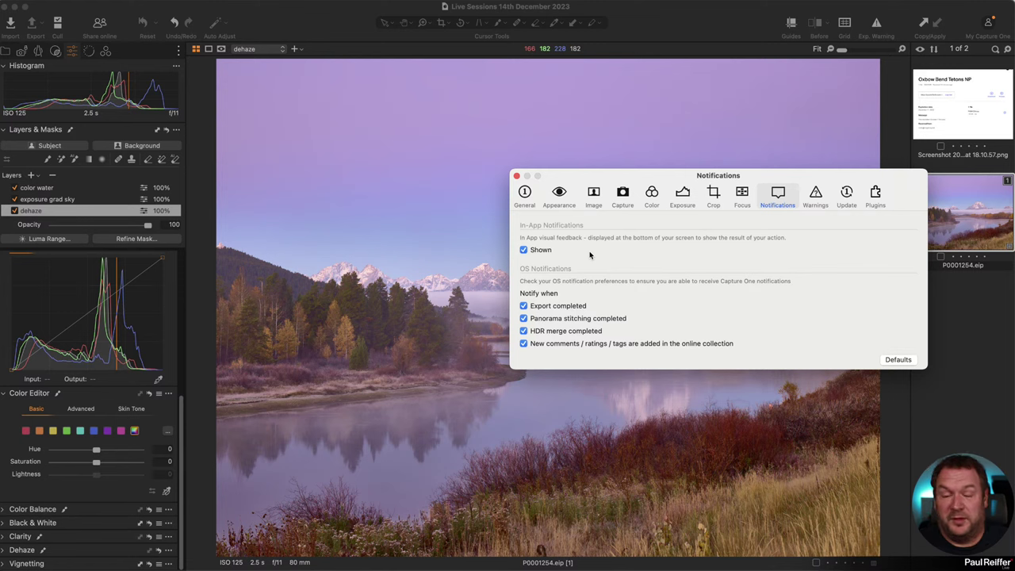
pyautogui.click(515, 176)
pyautogui.press('y')
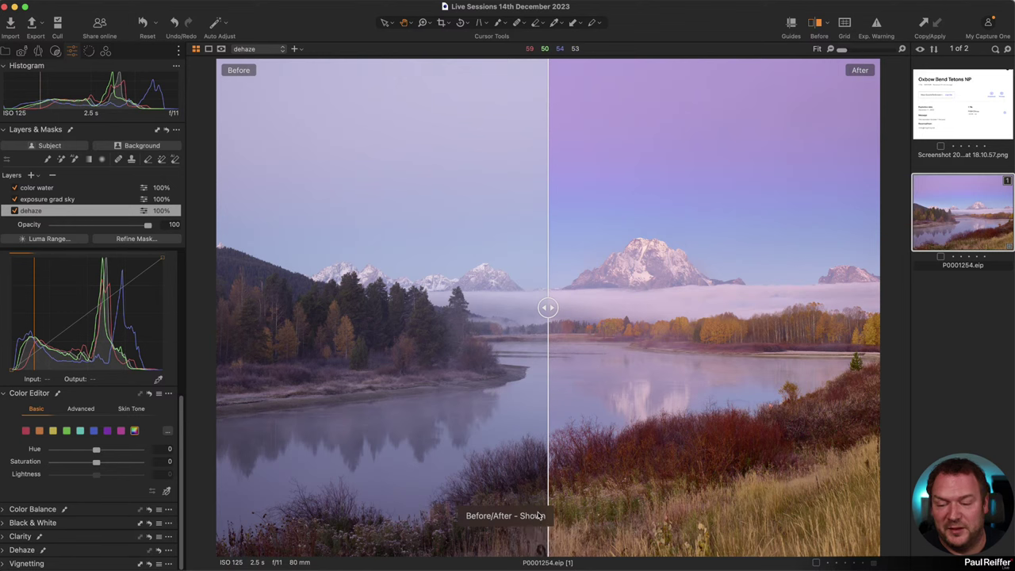
pyautogui.click(815, 25)
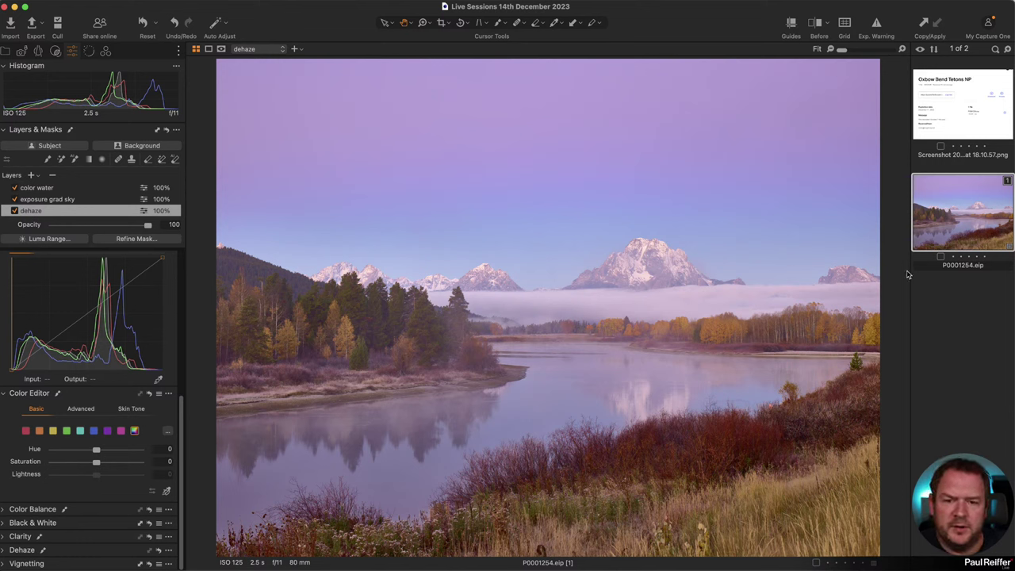
# Browse the photos in the library's user collections and return to the collection with the lake photo
pyautogui.click(7, 52)
pyautogui.click(58, 150)
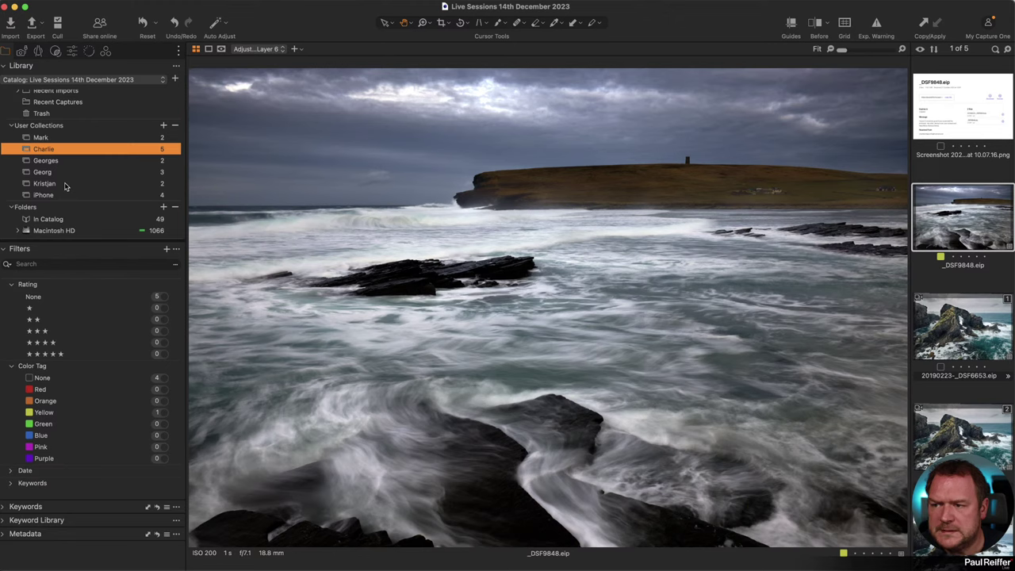
pyautogui.click(47, 184)
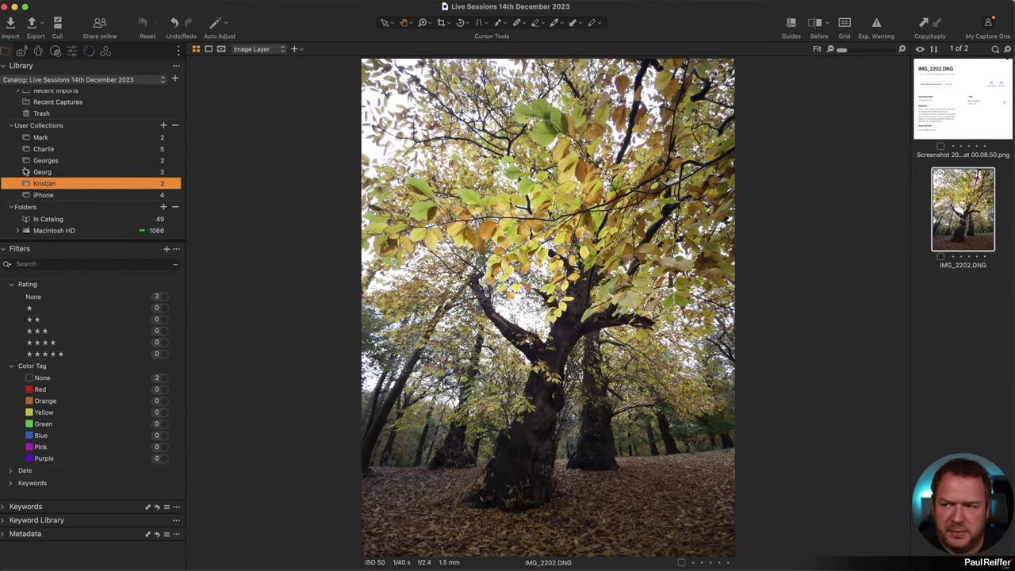
pyautogui.click(48, 172)
pyautogui.click(51, 161)
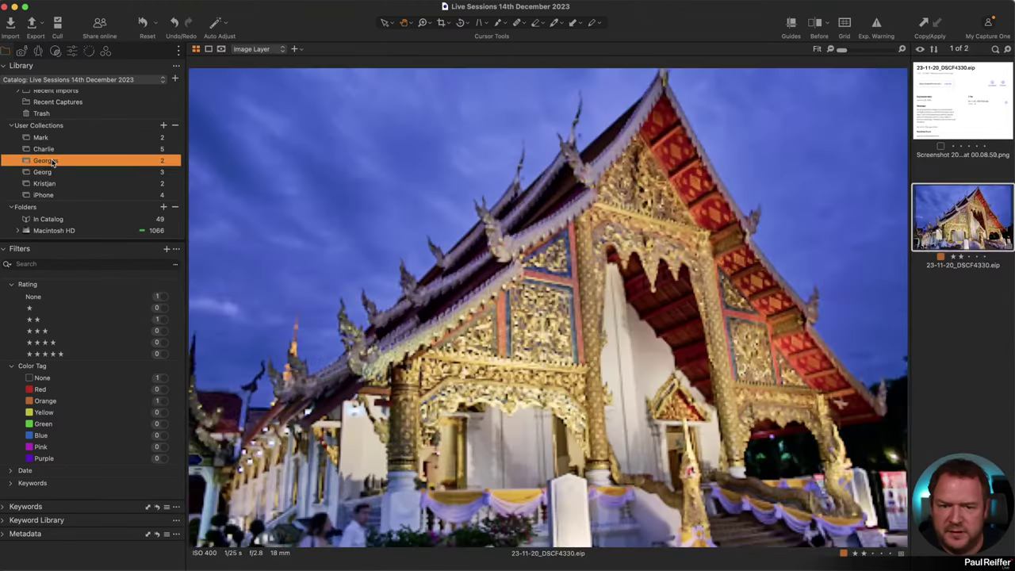
pyautogui.click(59, 143)
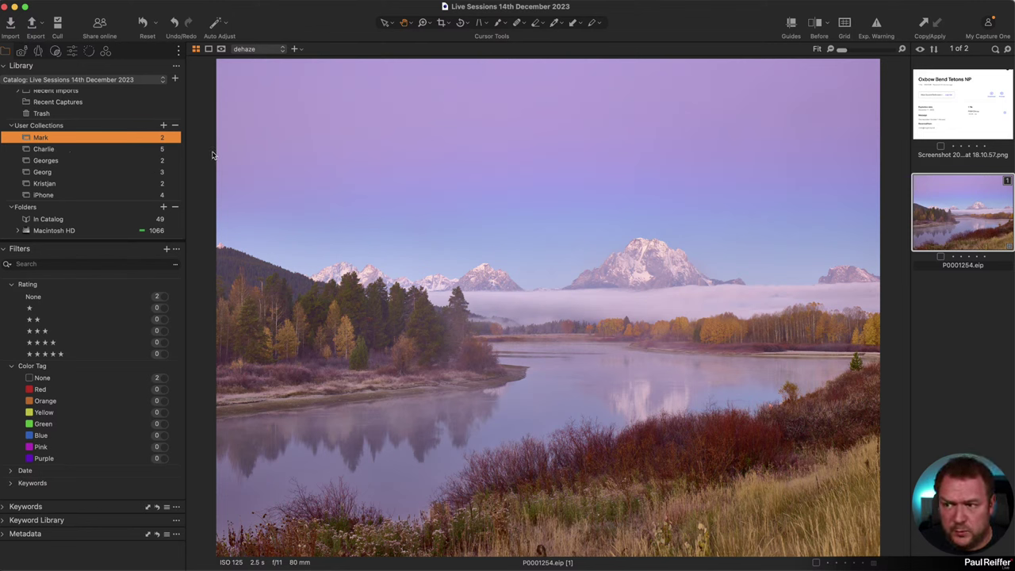
# Return to the adjustment tools and look over the lake photo's layer list and its export and edit commands
pyautogui.click(72, 51)
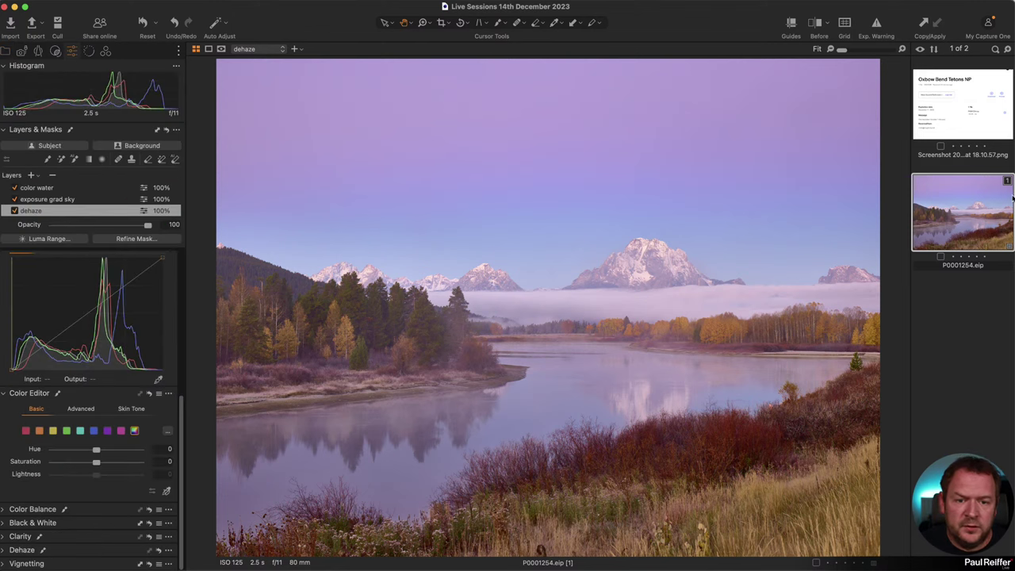
pyautogui.scroll(5, 86, 206)
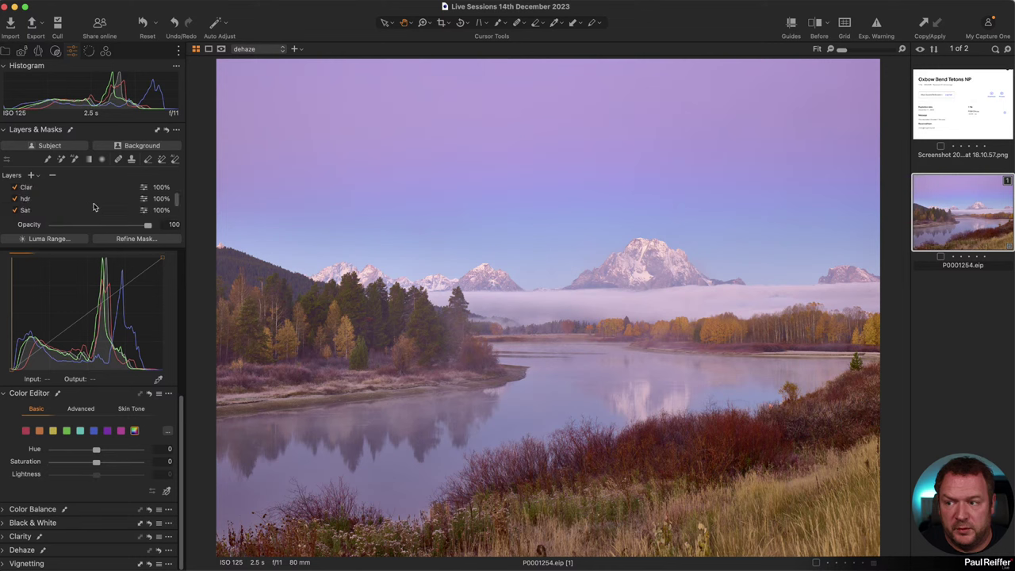
pyautogui.rightClick(918, 196)
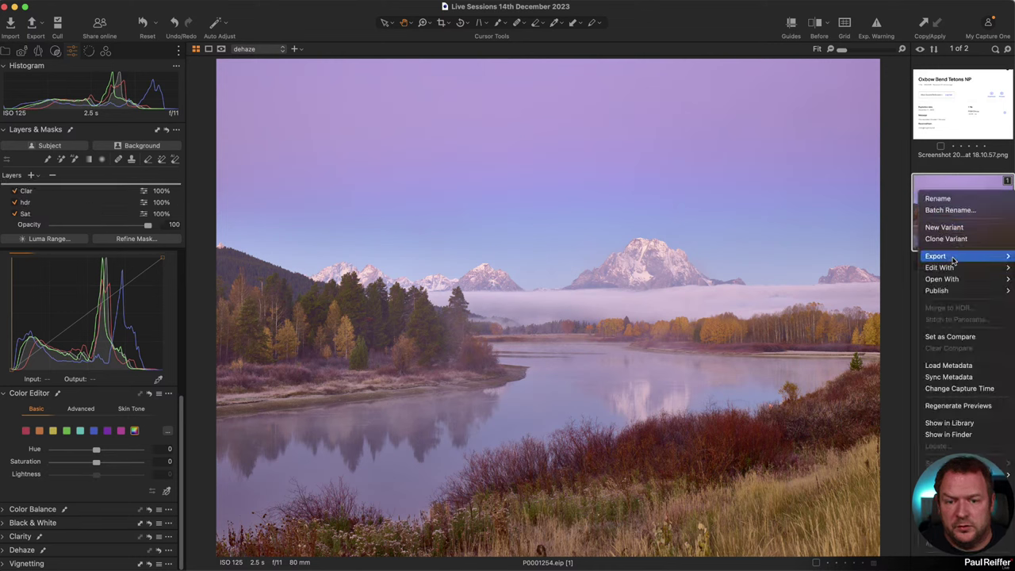
pyautogui.click(315, 8)
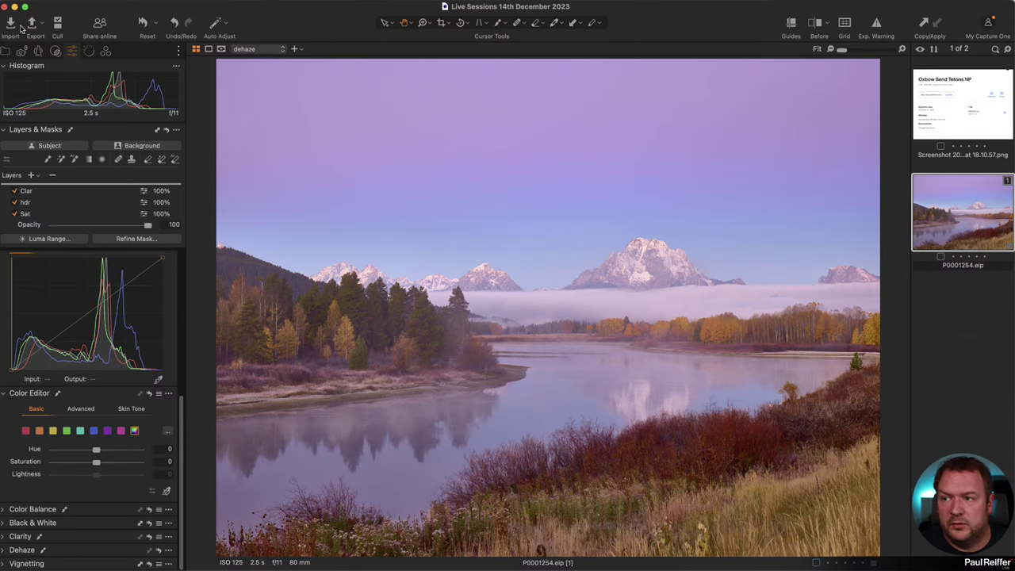
# Review the "TIFF - Adobe RGB (1998) (16bit)" export recipe and its available file formats, and leave without exporting
pyautogui.click(35, 23)
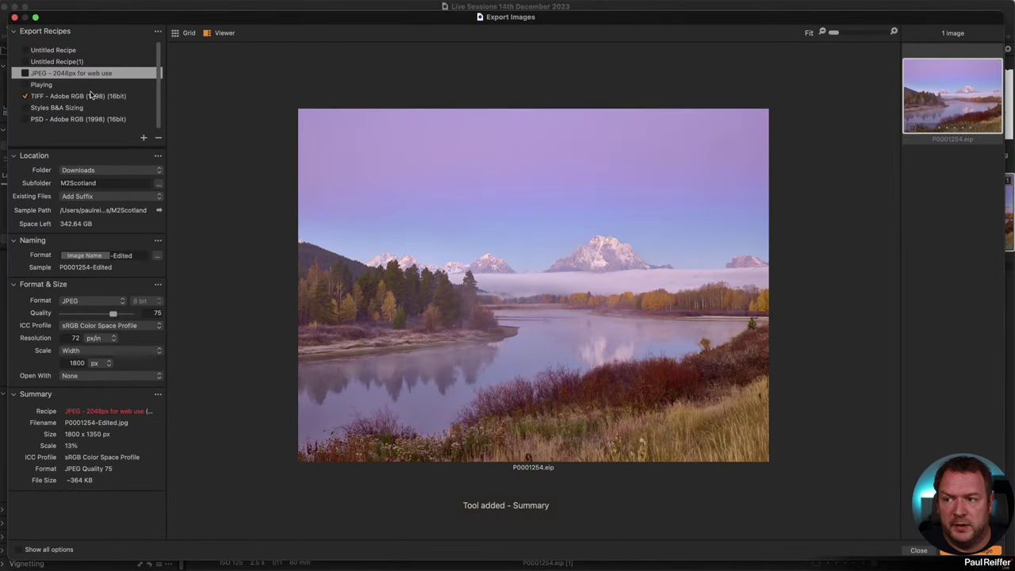
pyautogui.click(77, 96)
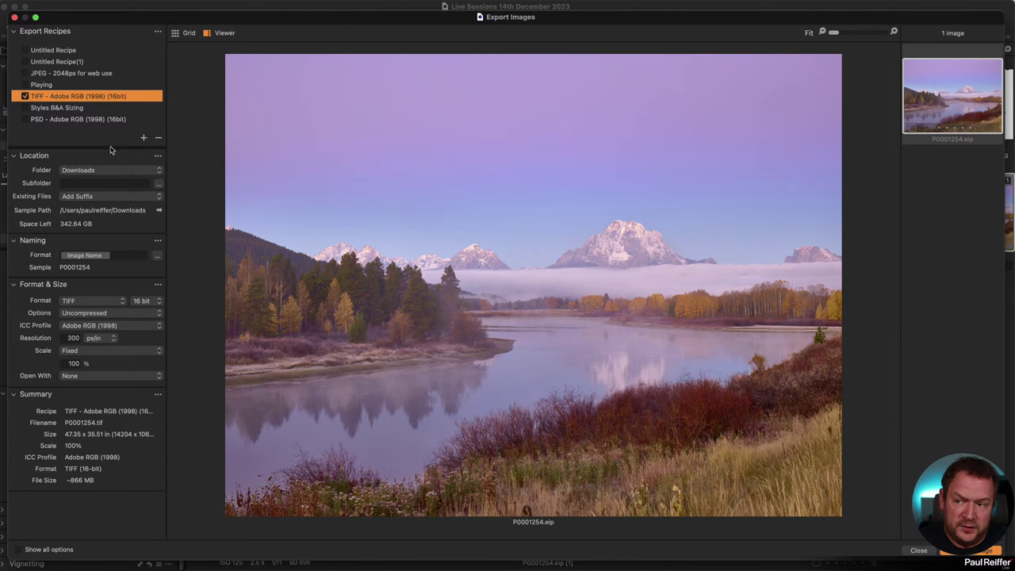
pyautogui.click(83, 301)
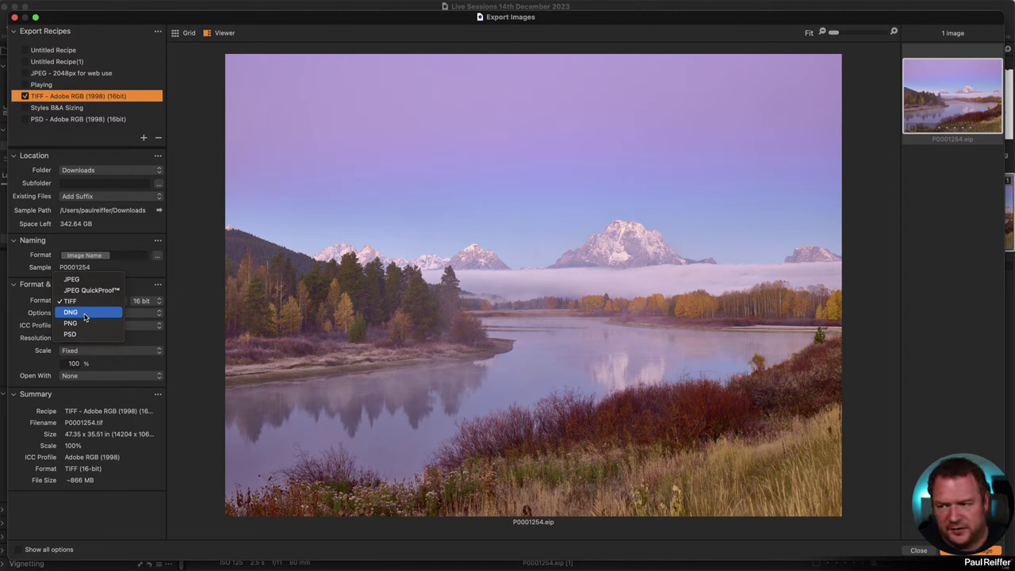
pyautogui.click(34, 306)
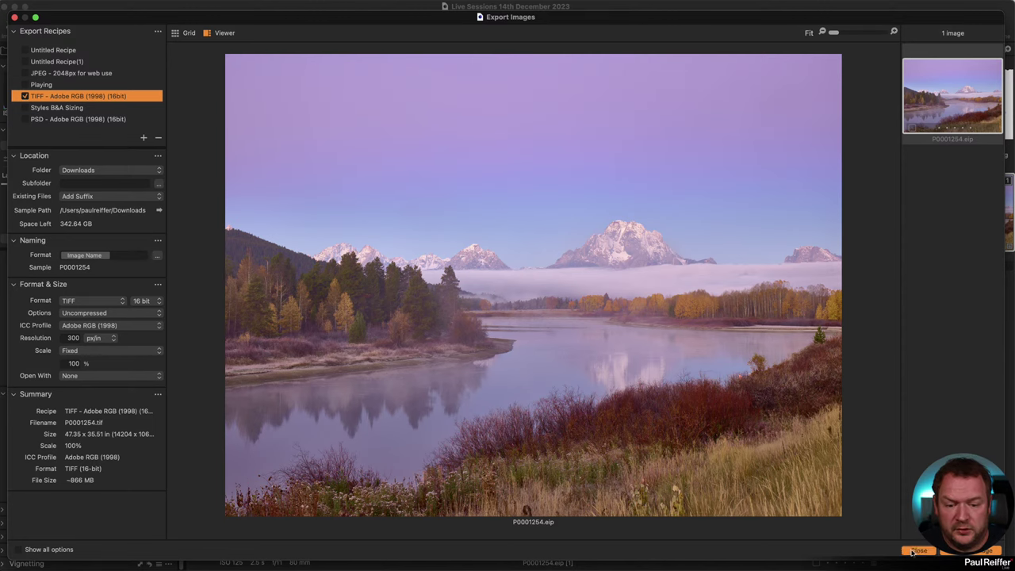
pyautogui.press('Return')
# Show the before/after split on the lake photo and move the divider across to compare both versions
pyautogui.press('y')
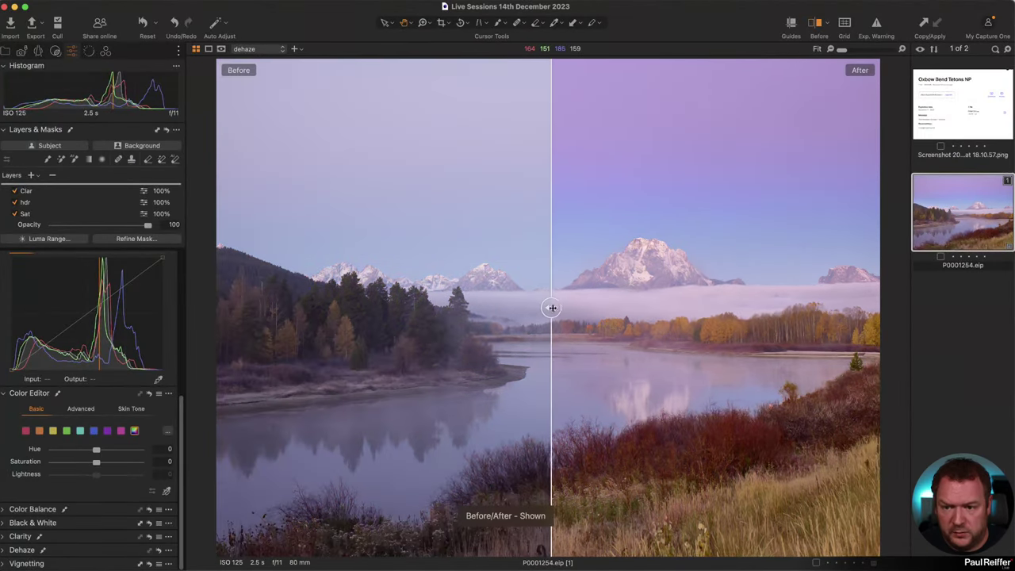
pyautogui.moveTo(548, 307); pyautogui.dragTo(968, 428)
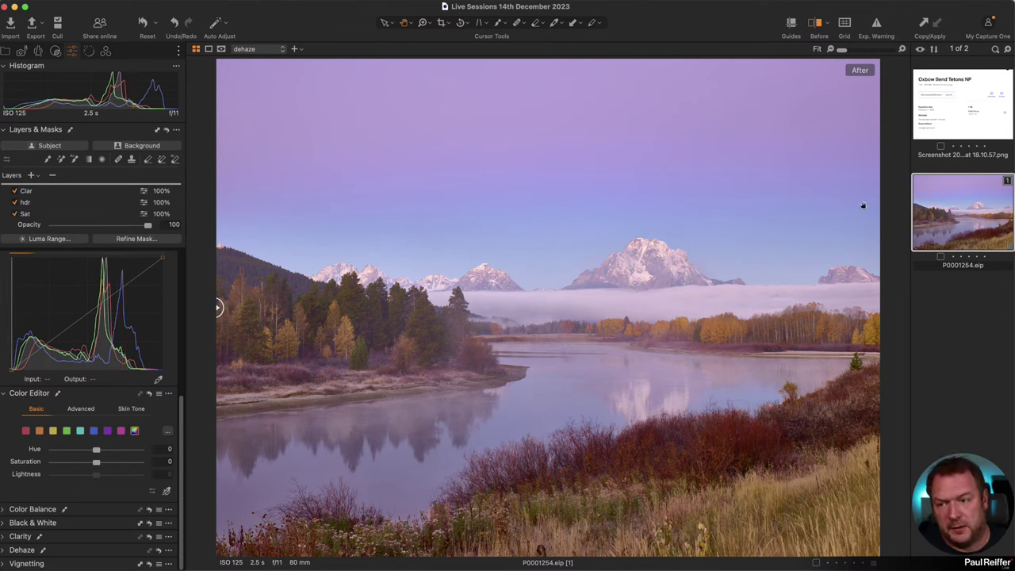
# Open the original-file export for the lake photo and set the naming format to Image Name followed by "-Edited"
pyautogui.click(386, 23)
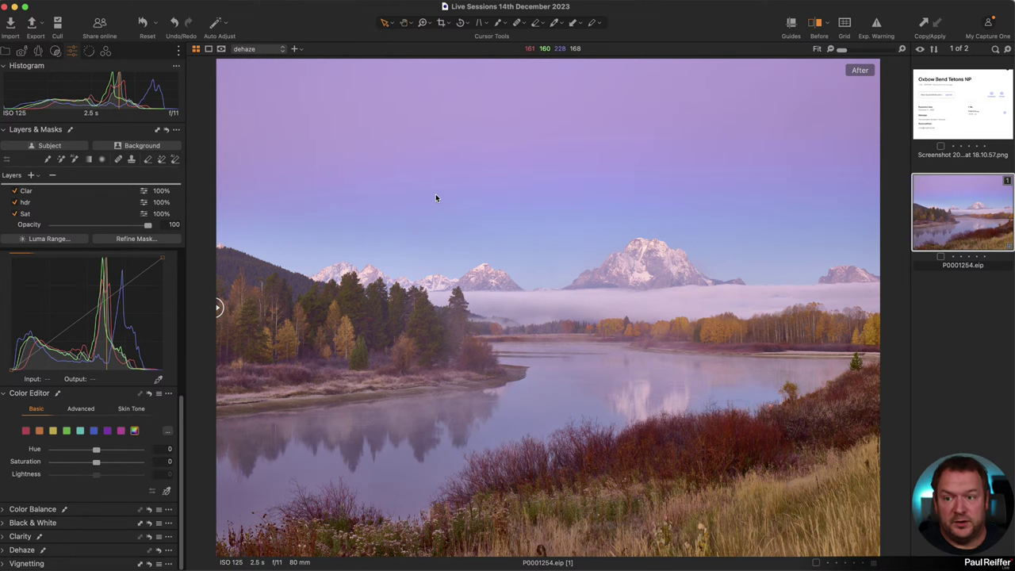
pyautogui.rightClick(435, 197)
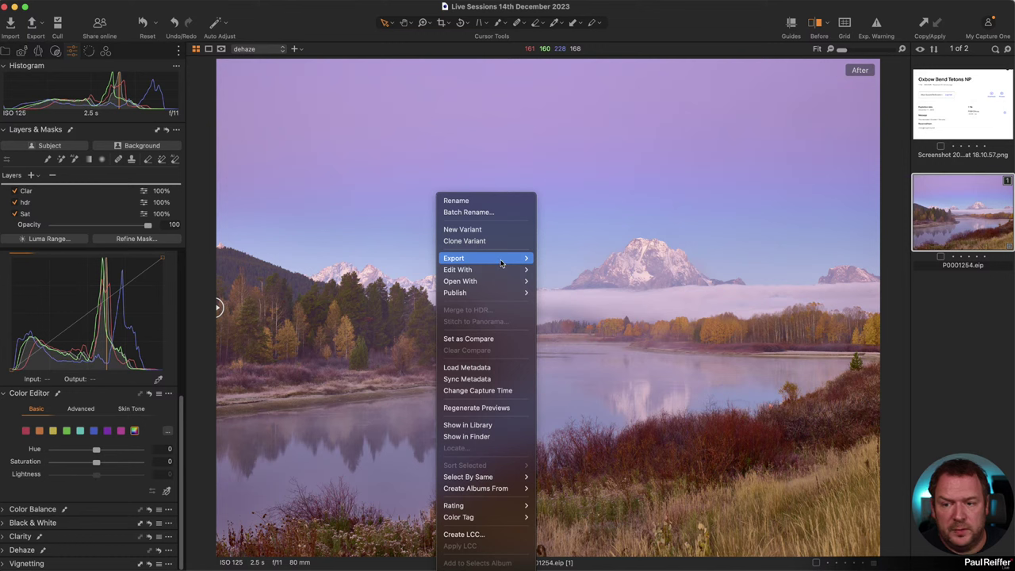
pyautogui.moveTo(501, 264)
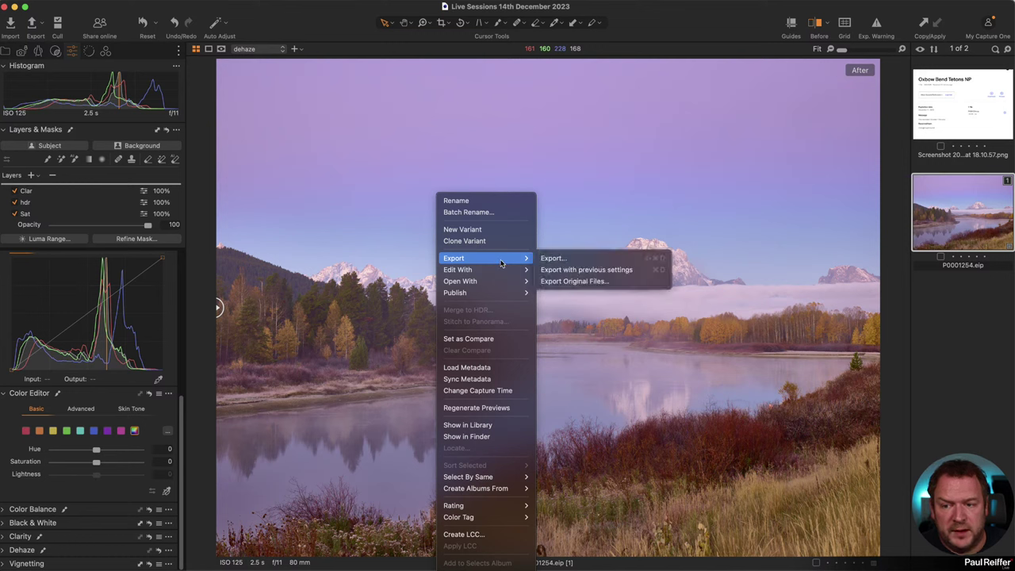
pyautogui.click(599, 286)
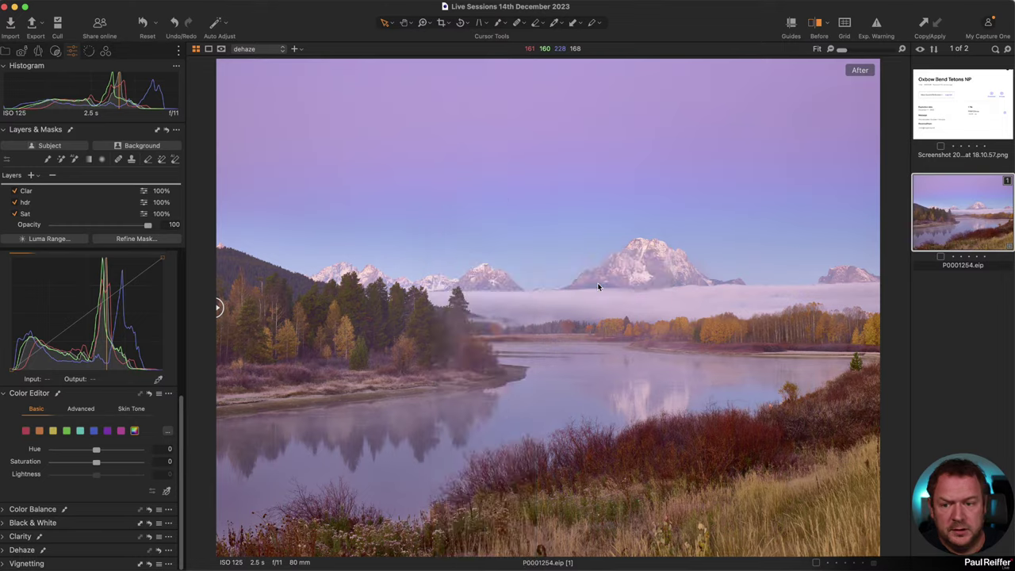
pyautogui.moveTo(499, 266); pyautogui.dragTo(530, 265)
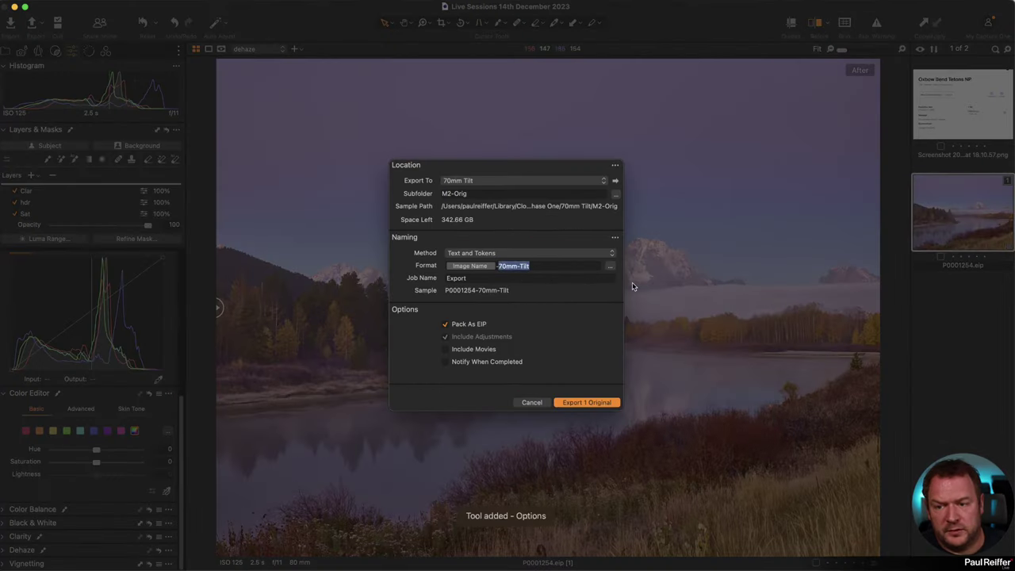
pyautogui.press('BackSpace')
pyautogui.write('-')
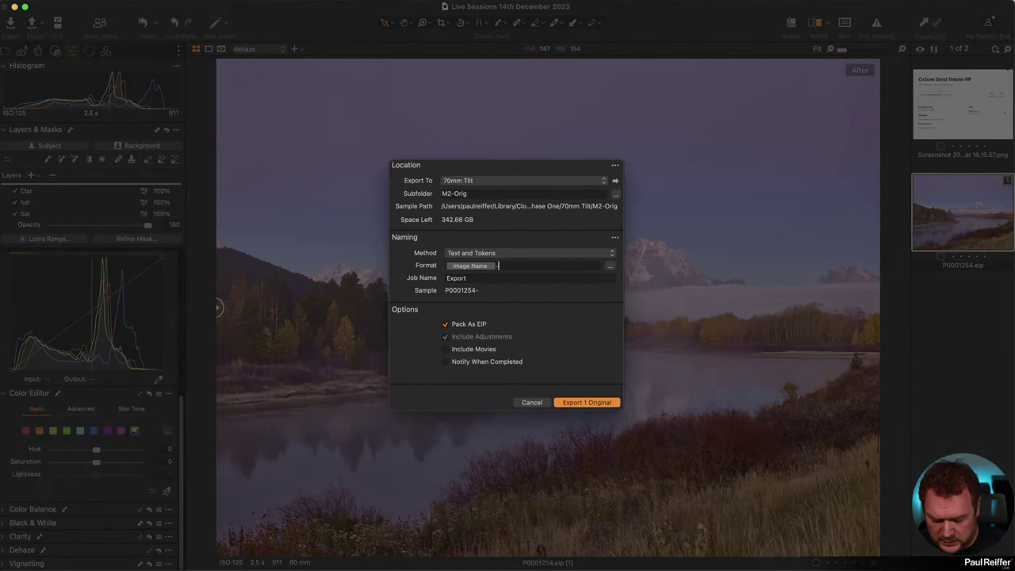
pyautogui.write('Edited')
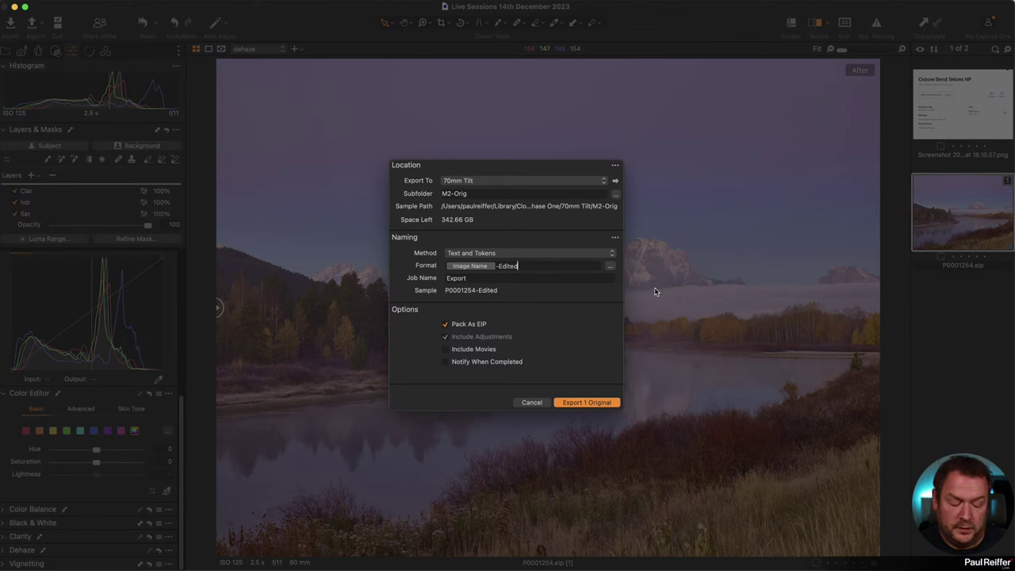
# Set the export location to Desktop with an empty subfolder, and leave without exporting
pyautogui.click(496, 181)
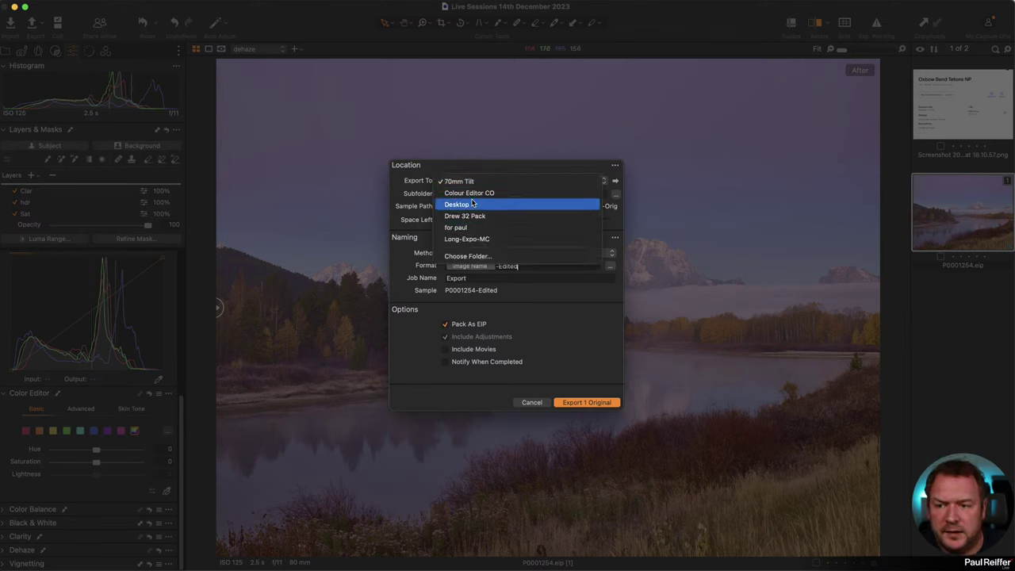
pyautogui.click(471, 204)
pyautogui.moveTo(486, 193); pyautogui.dragTo(368, 185)
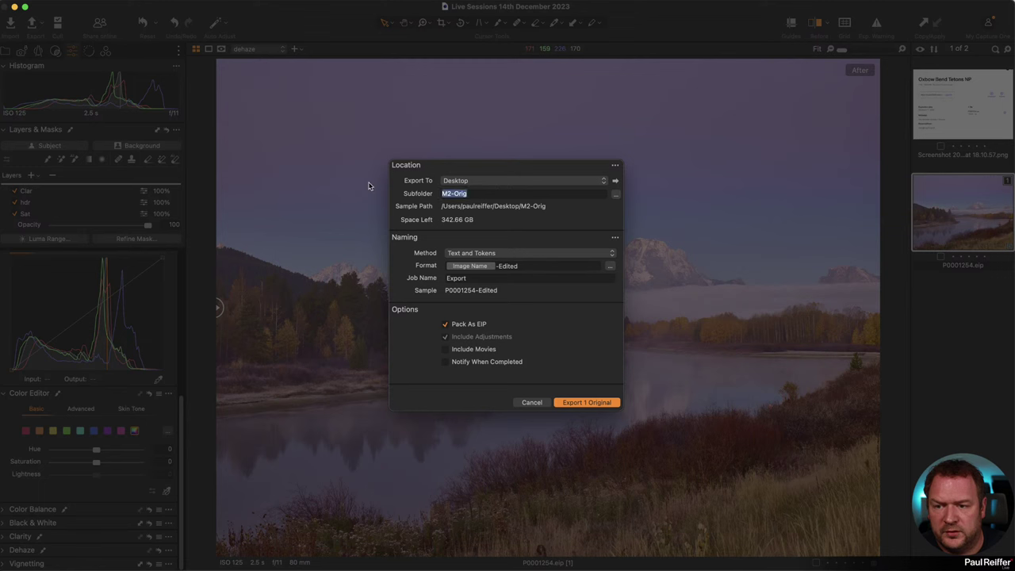
pyautogui.press('BackSpace')
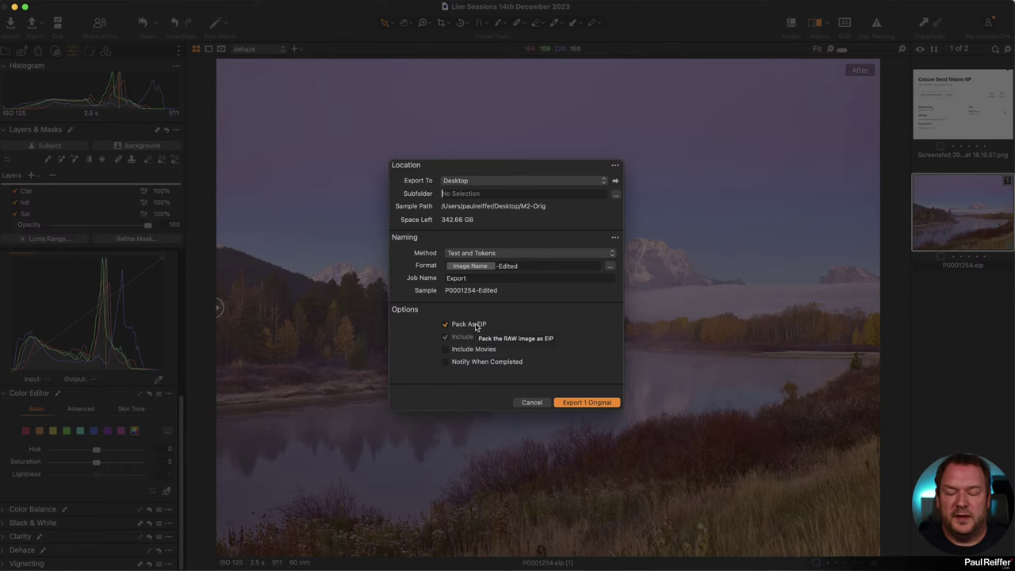
pyautogui.click(532, 403)
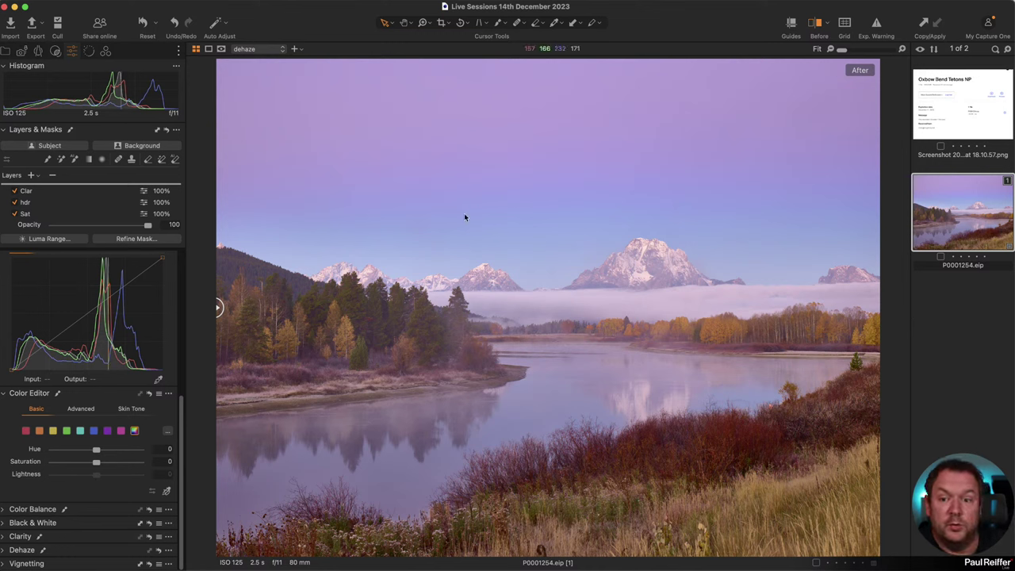
# Reopen the original-file export, switch Pack As EIP off and back on to compare the adjustment options, and cancel
pyautogui.rightClick(444, 182)
pyautogui.moveTo(504, 256)
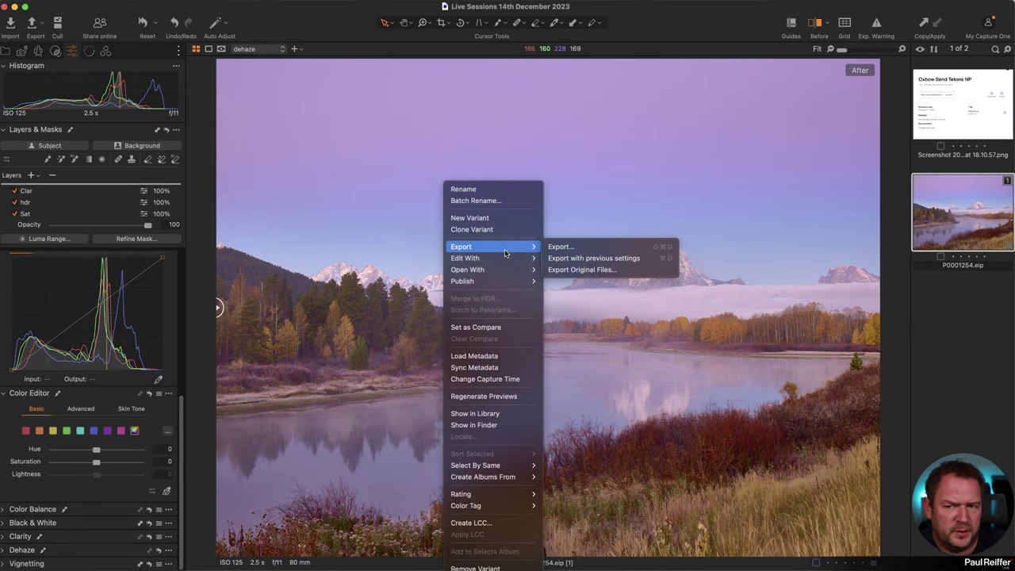
pyautogui.click(610, 275)
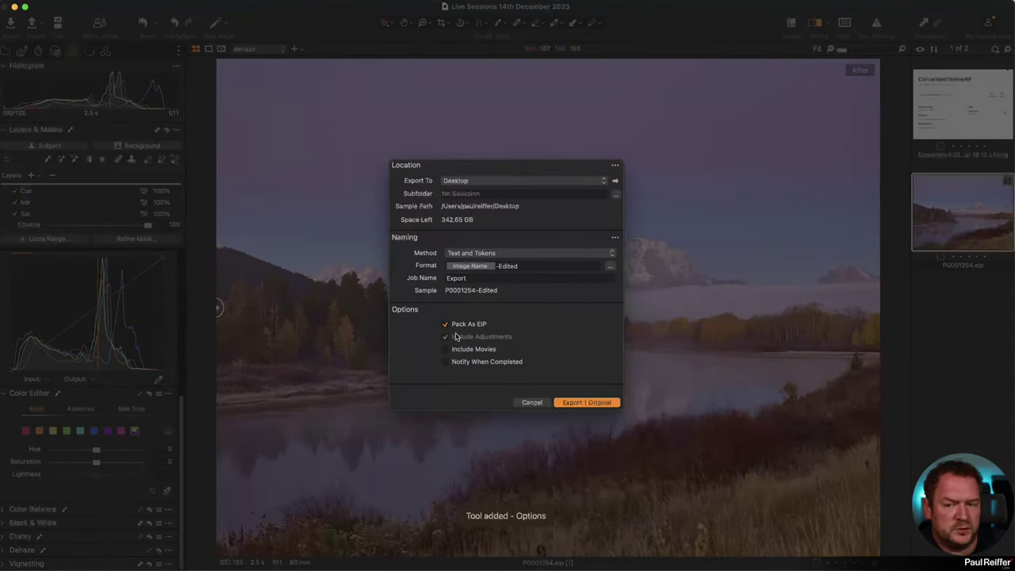
pyautogui.click(445, 324)
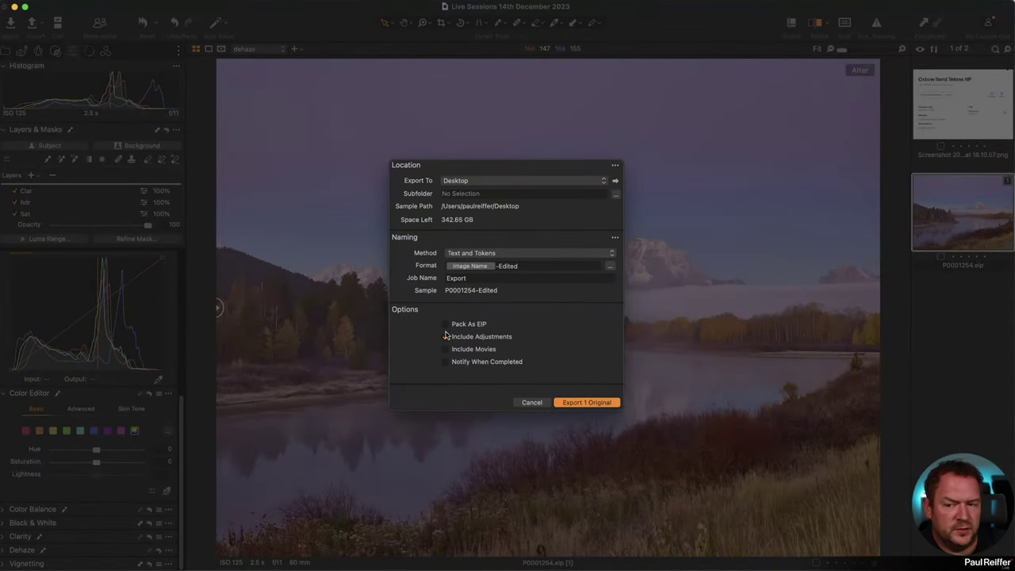
pyautogui.click(445, 324)
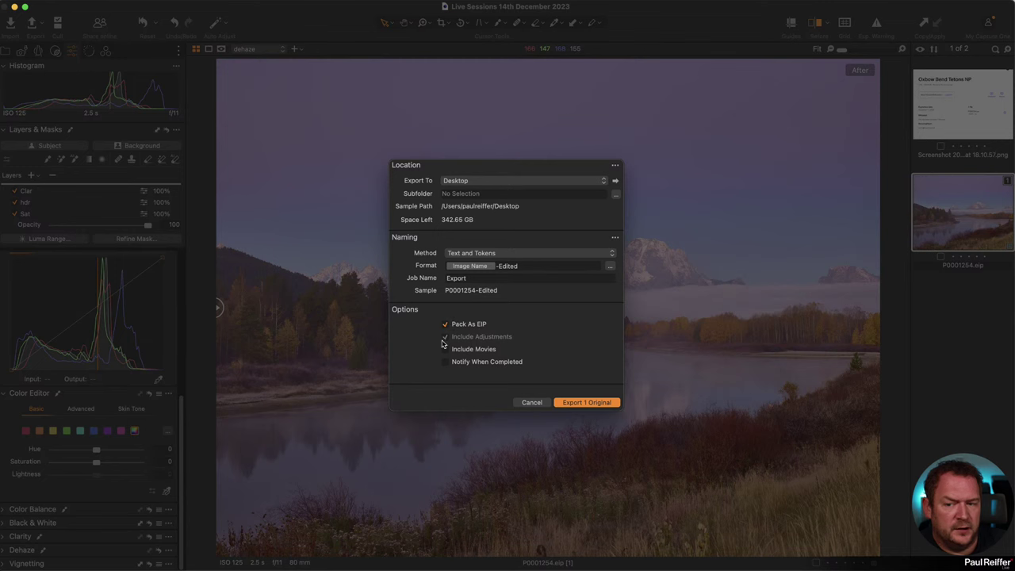
pyautogui.click(532, 403)
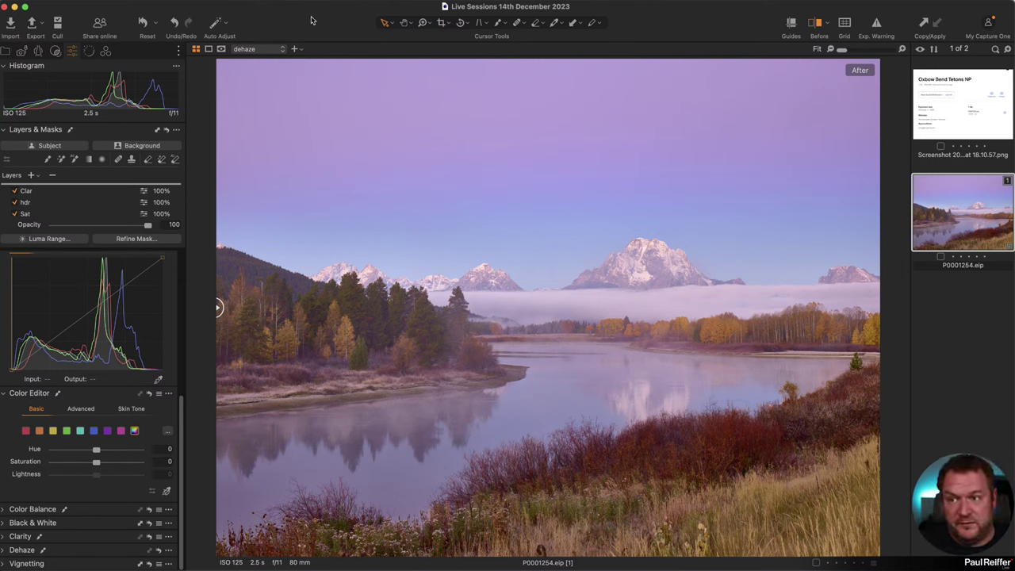
# Turn off the before/after comparison on the lake photo
pyautogui.click(250, 0)
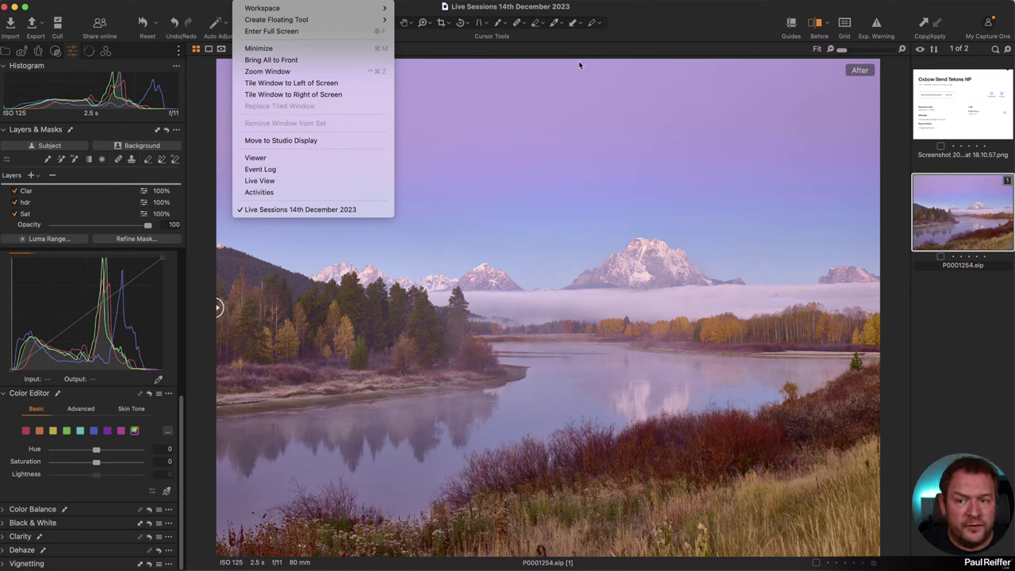
pyautogui.click(684, 28)
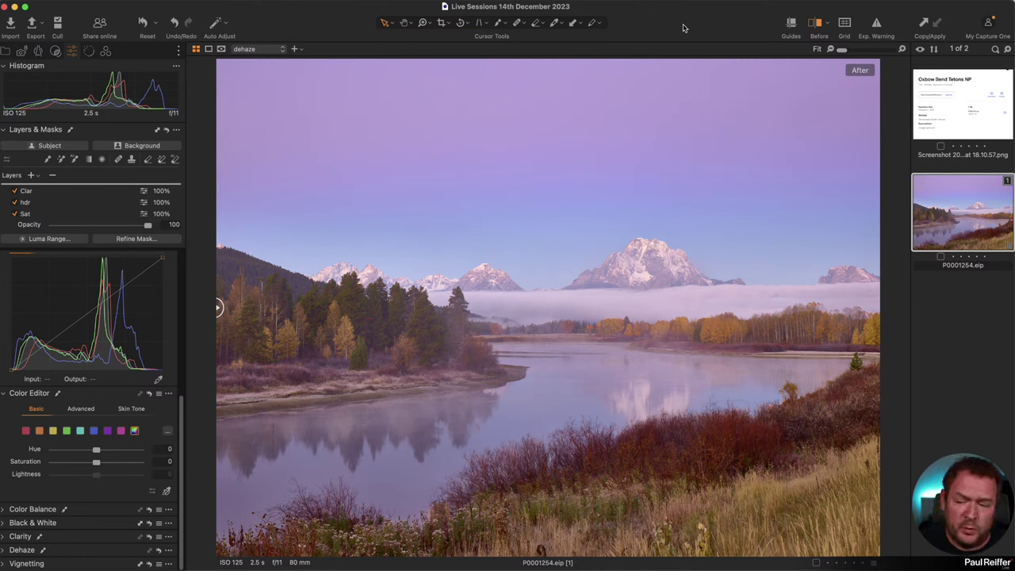
pyautogui.click(819, 24)
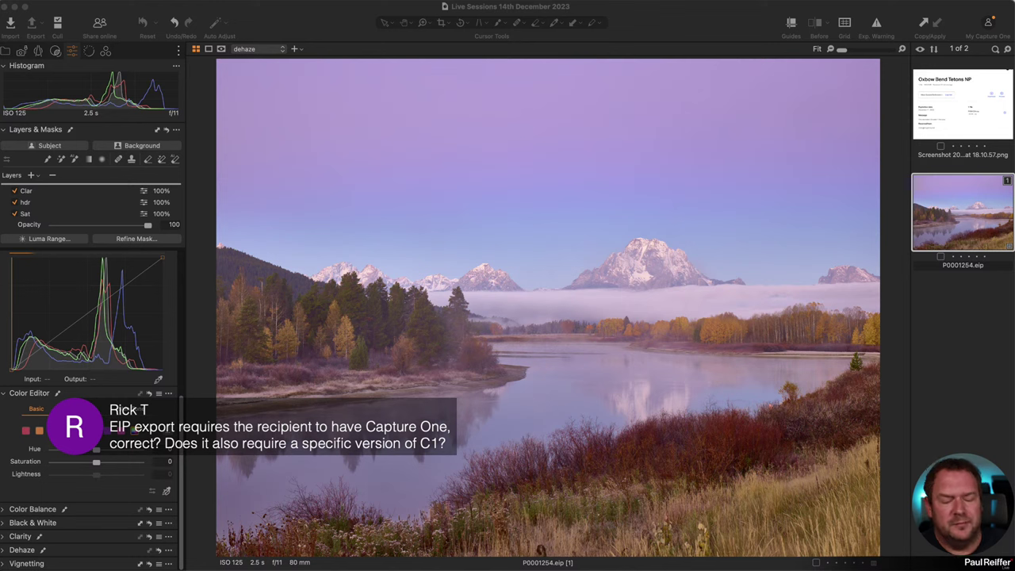
# Check the lake photo's ICC profile and engine version, and return to the adjustment tools with the Dehaze settings expanded
pyautogui.click(56, 52)
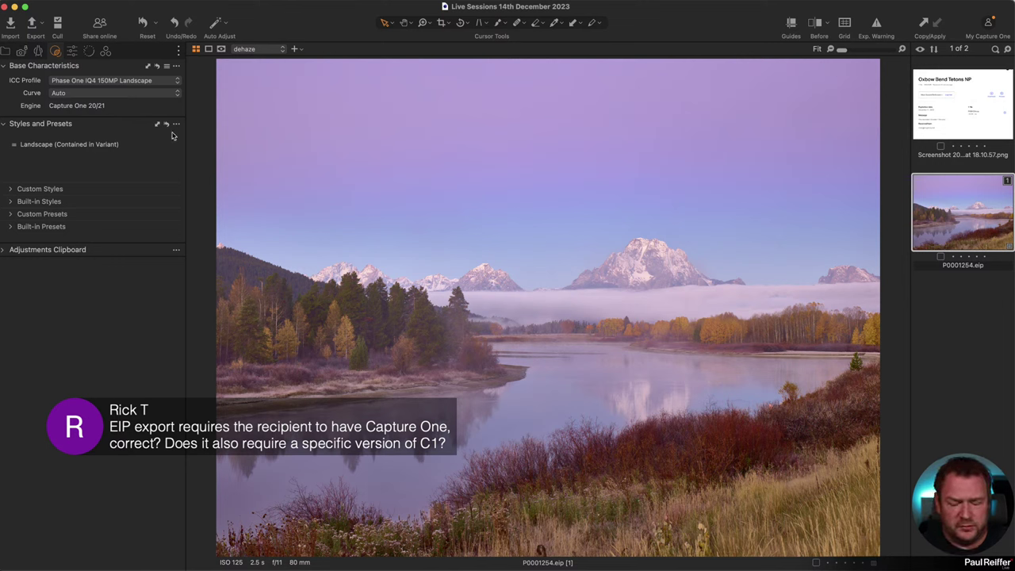
pyautogui.click(71, 51)
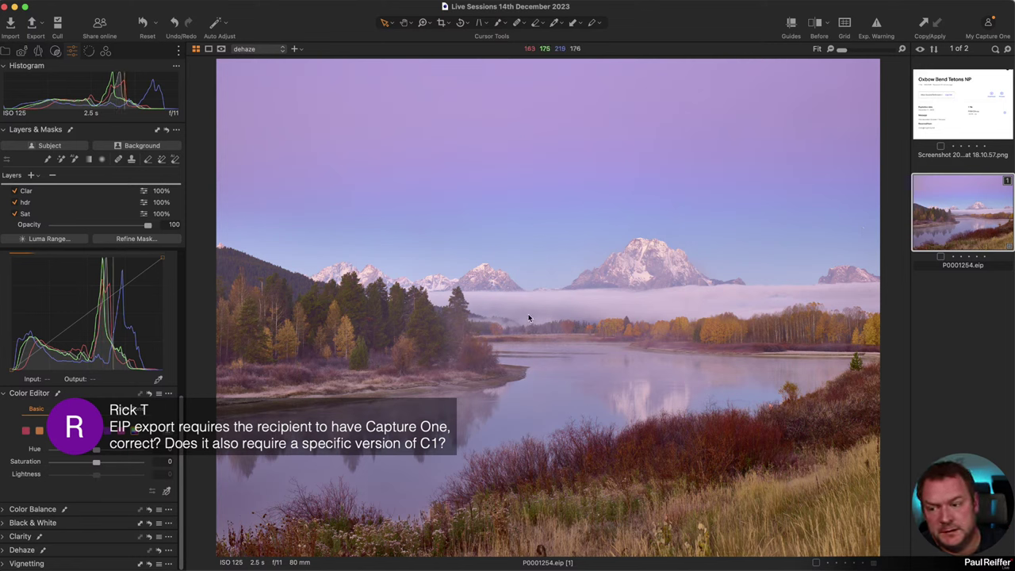
pyautogui.click(21, 550)
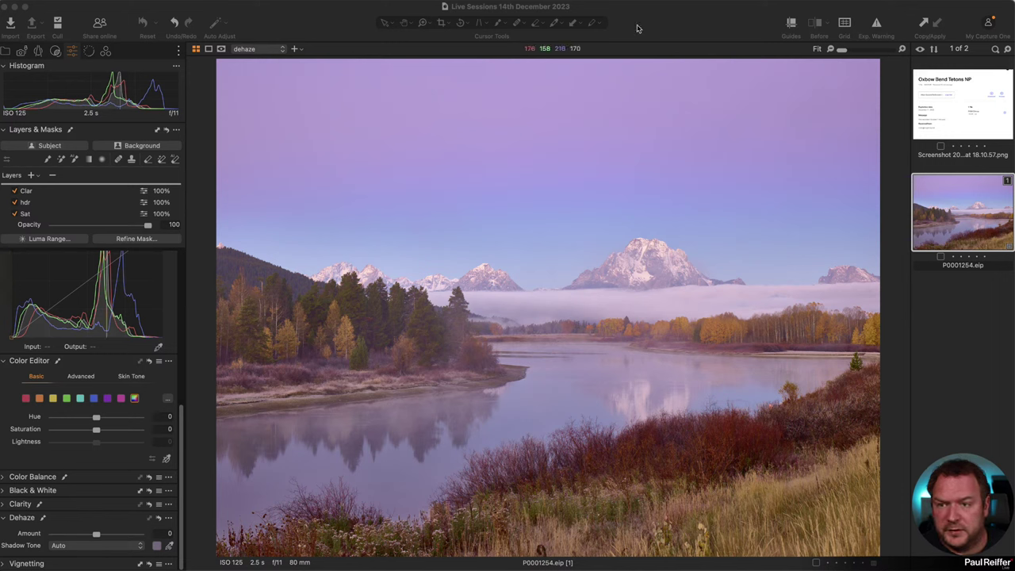
# Look over the lake photo's layer list up to the color water and exposure grad sky layers
pyautogui.click(701, 20)
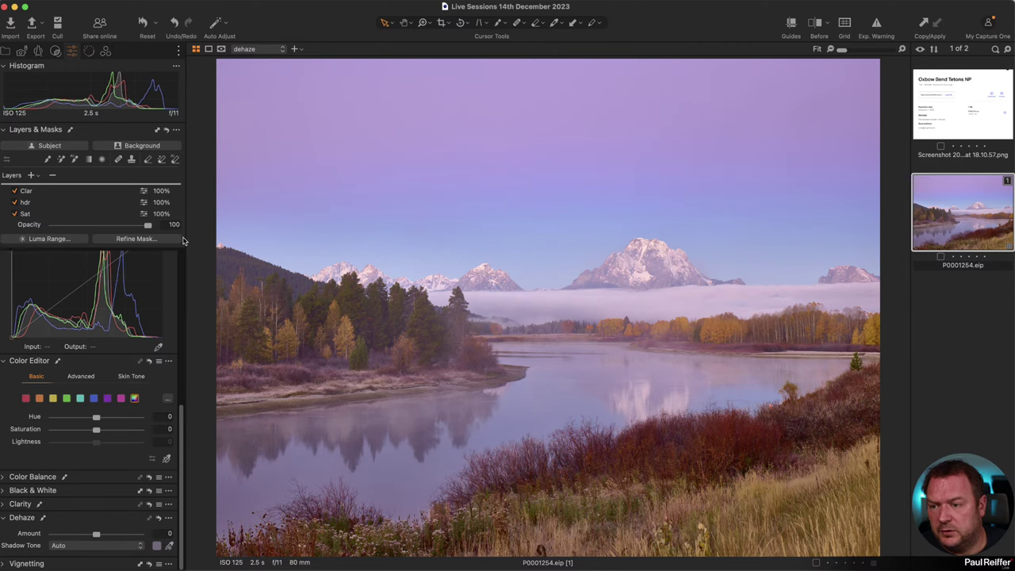
pyautogui.click(536, 243)
pyautogui.click(537, 243)
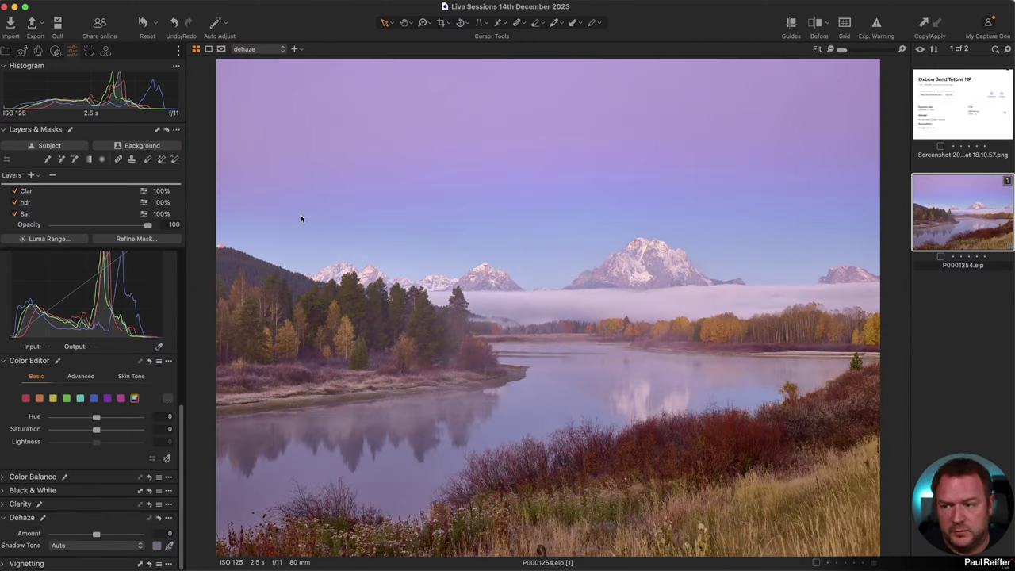
pyautogui.scroll(3, 57, 206)
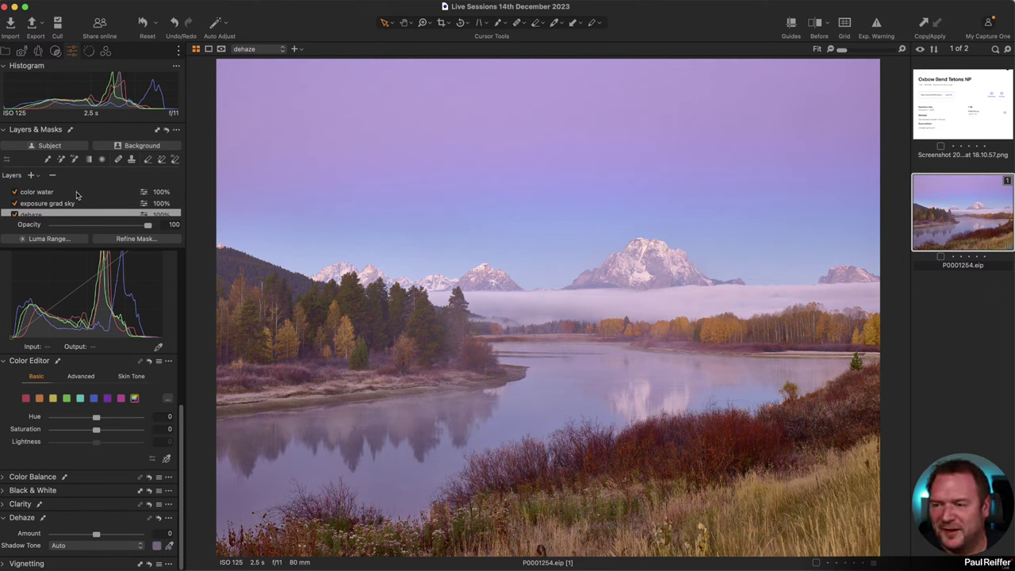
# Turn the before/after split back on and sweep the divider back and forth to compare the sky, mountains and trees
pyautogui.press('y')
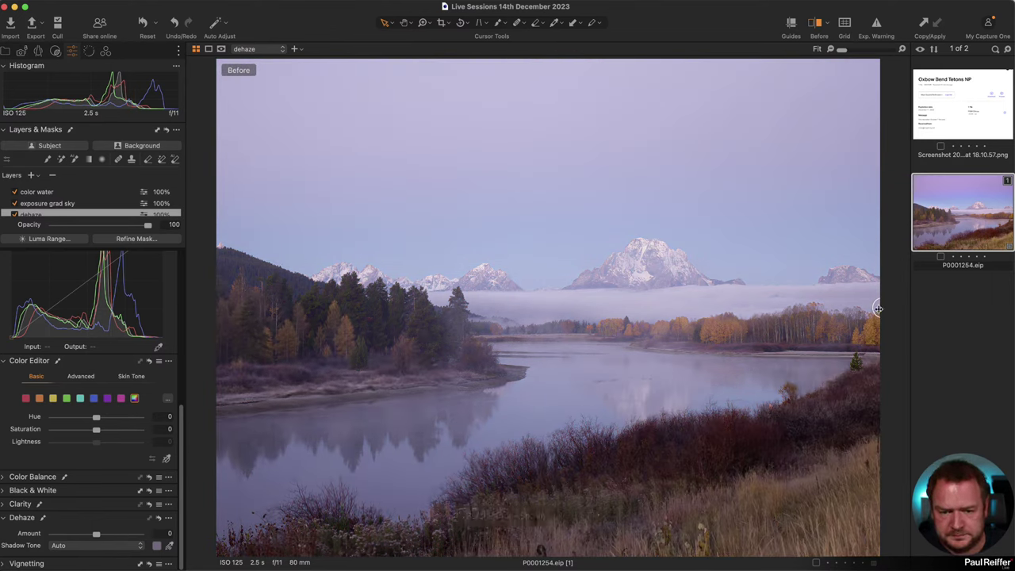
pyautogui.moveTo(875, 310); pyautogui.dragTo(153, 320)
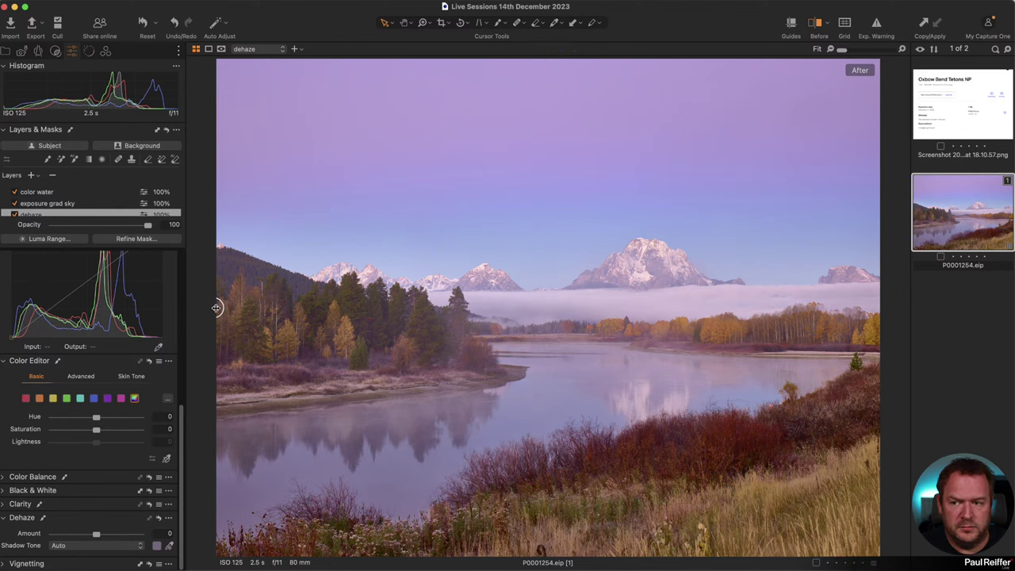
pyautogui.press('y')
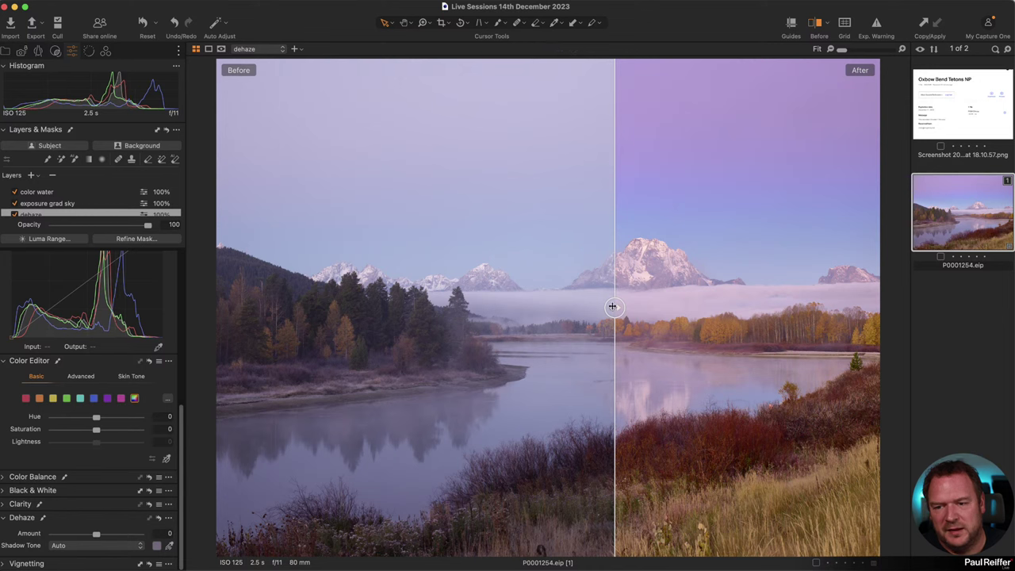
pyautogui.moveTo(614, 308); pyautogui.dragTo(788, 308)
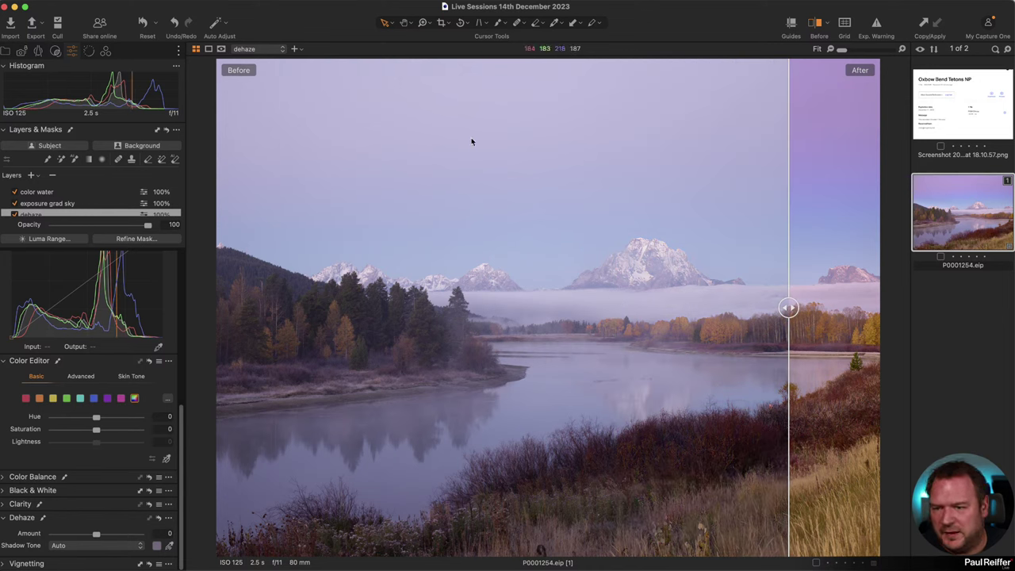
pyautogui.moveTo(788, 307); pyautogui.dragTo(577, 306)
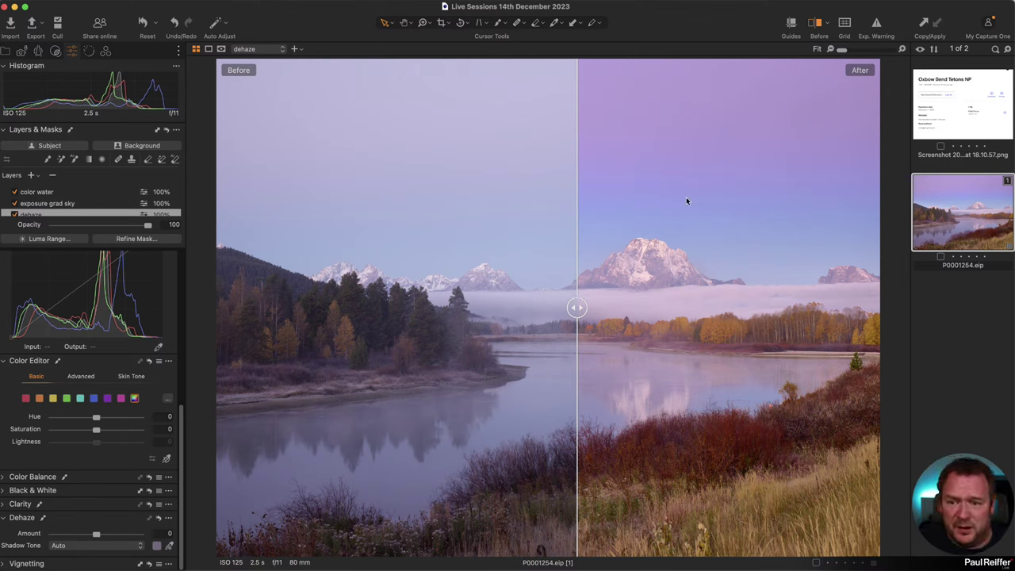
pyautogui.scroll(-1, 116, 199)
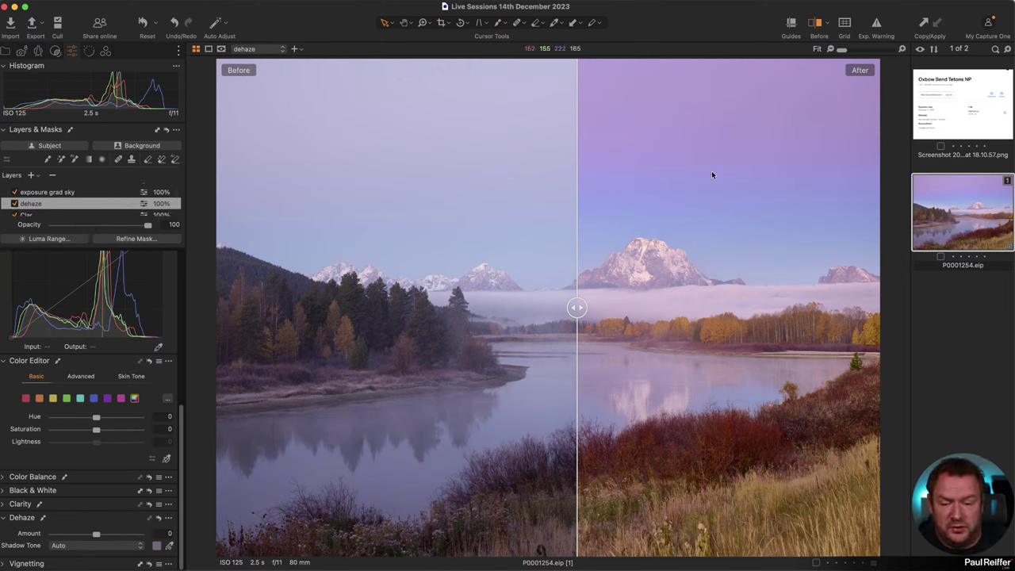
pyautogui.moveTo(576, 308); pyautogui.dragTo(527, 308)
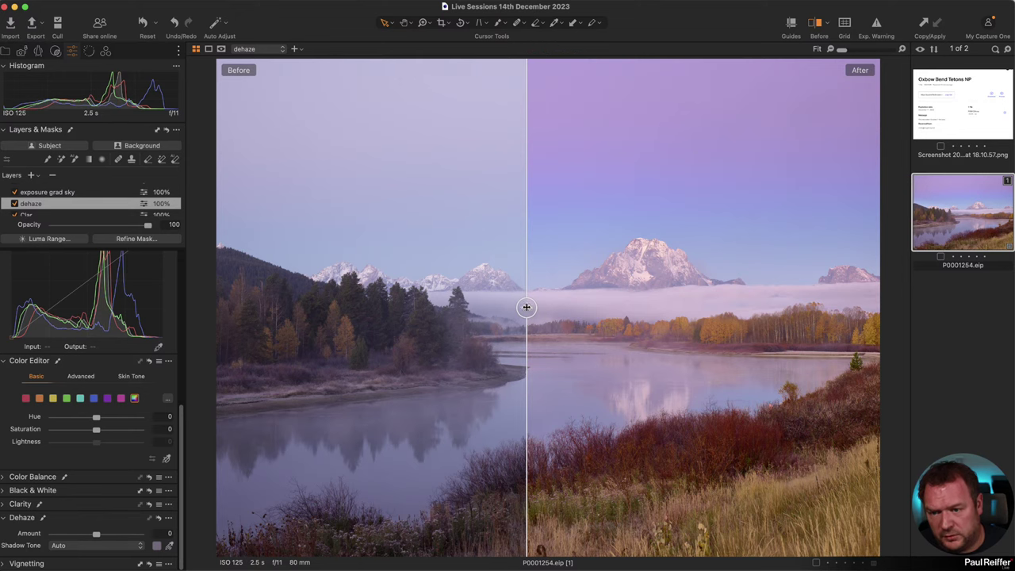
pyautogui.moveTo(527, 308); pyautogui.dragTo(721, 308)
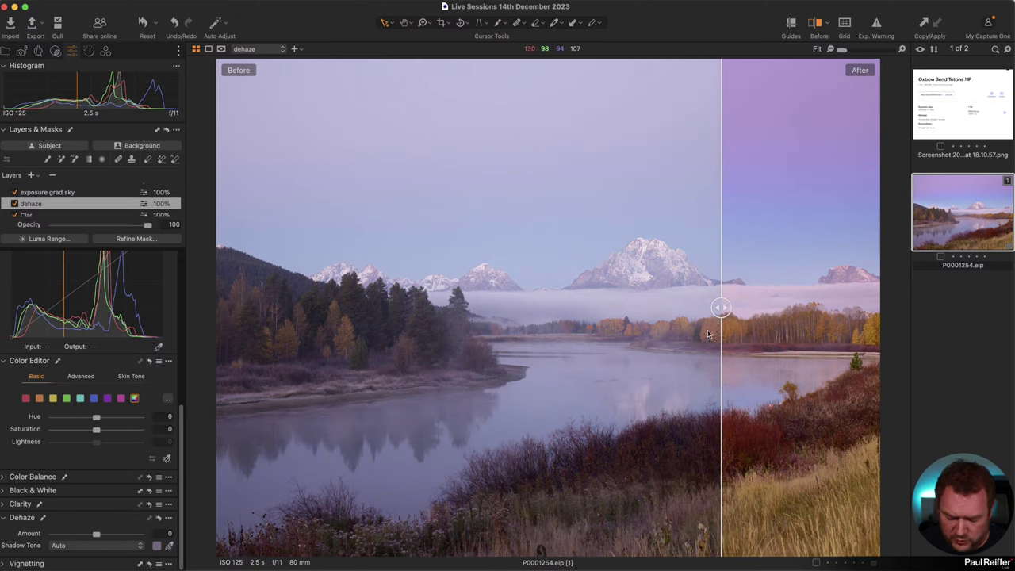
# Zoom to 100% on the autumn trees along the far shore and compare their detail across the before/after divider
pyautogui.press('h')
pyautogui.click(693, 335)
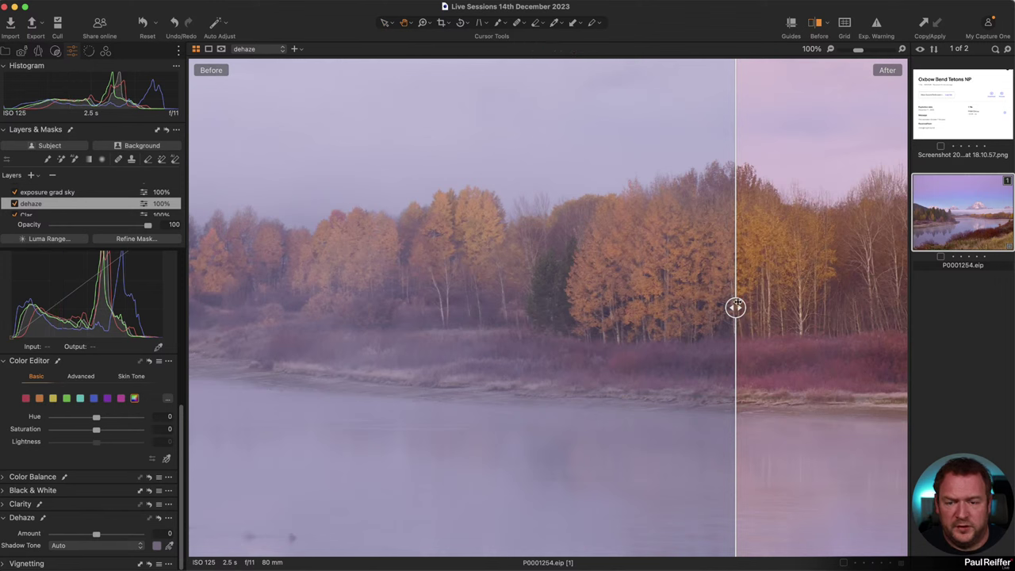
pyautogui.moveTo(736, 307)
pyautogui.mouseDown()
pyautogui.moveTo(648, 307)
pyautogui.moveTo(722, 307)
pyautogui.mouseUp()
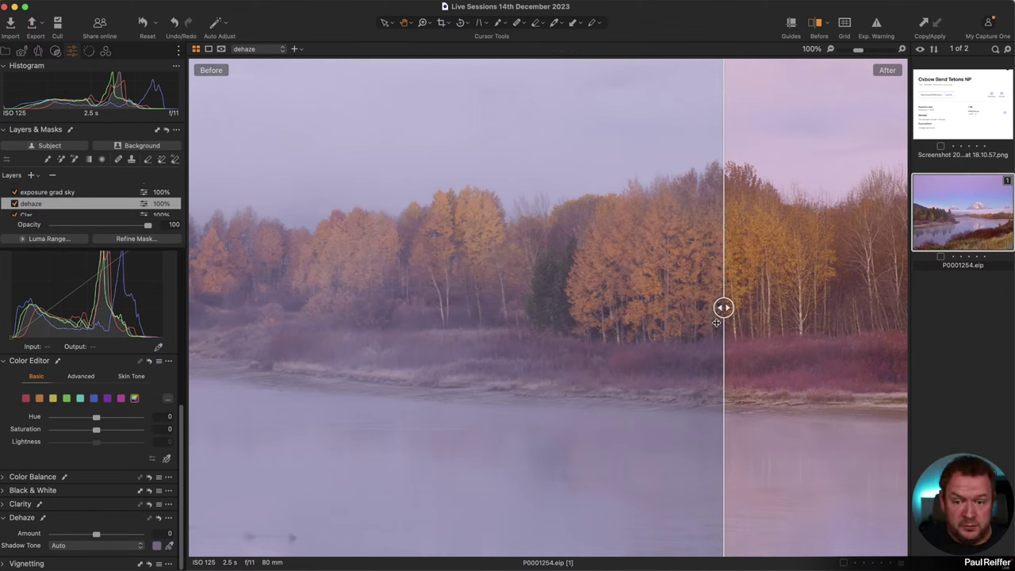
# Compare the far-shore trees across the before/after divider, fit the whole photo in view, and sweep the divider until only the After version shows
pyautogui.moveTo(716, 322); pyautogui.dragTo(539, 307)
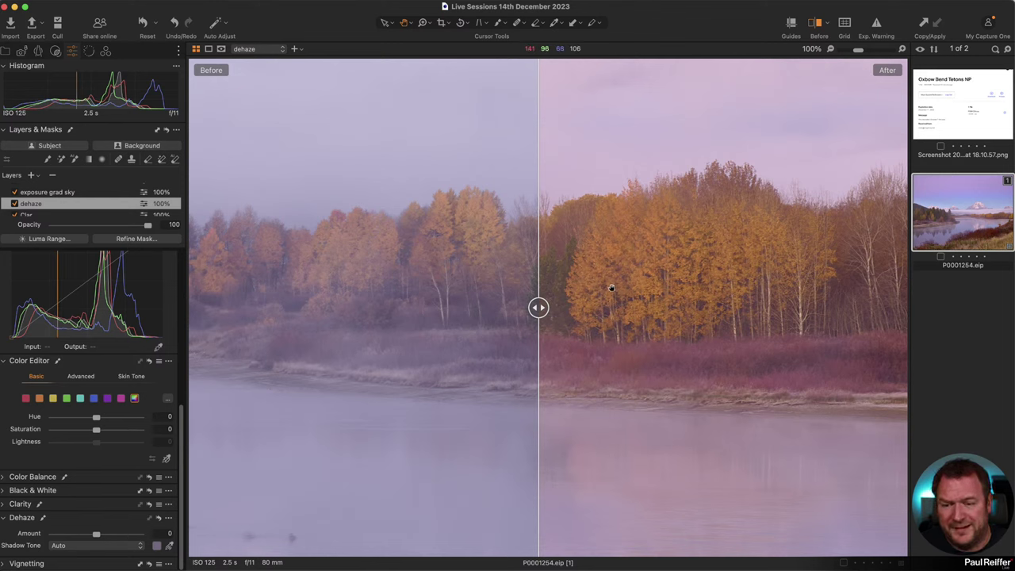
pyautogui.press('super+0')
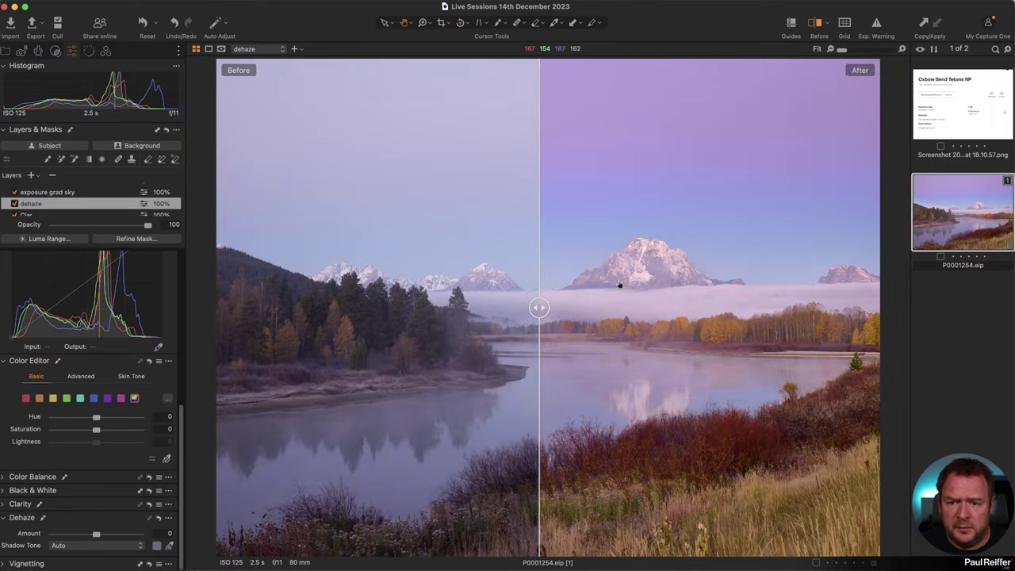
pyautogui.moveTo(535, 308); pyautogui.dragTo(885, 317)
pyautogui.moveTo(286, 341); pyautogui.dragTo(217, 341)
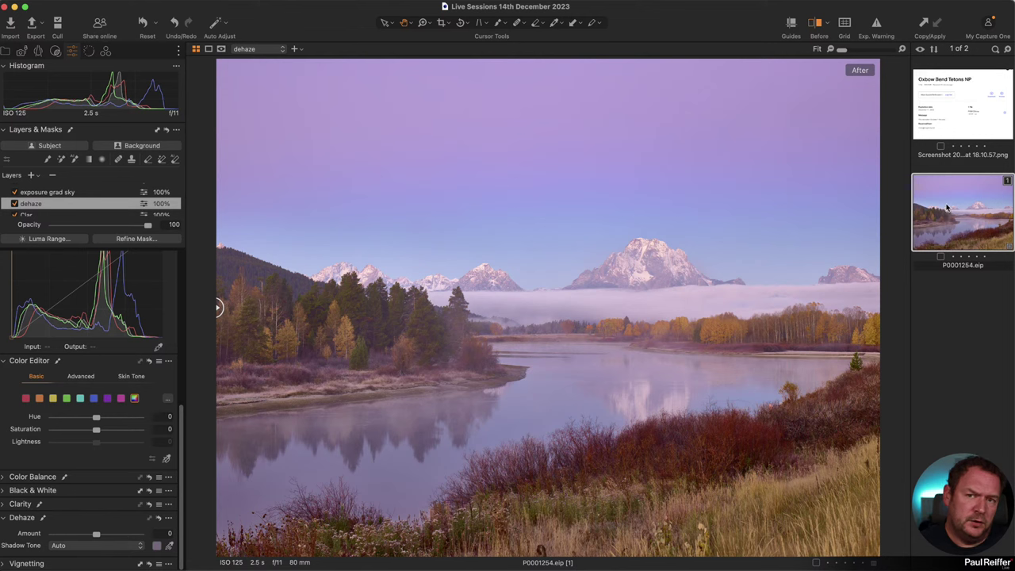
# Look through the lake photo's layer list and inspect the healing spots stored in Heal Layer 1 and Heal Layer 2
pyautogui.scroll(-3, 91, 194)
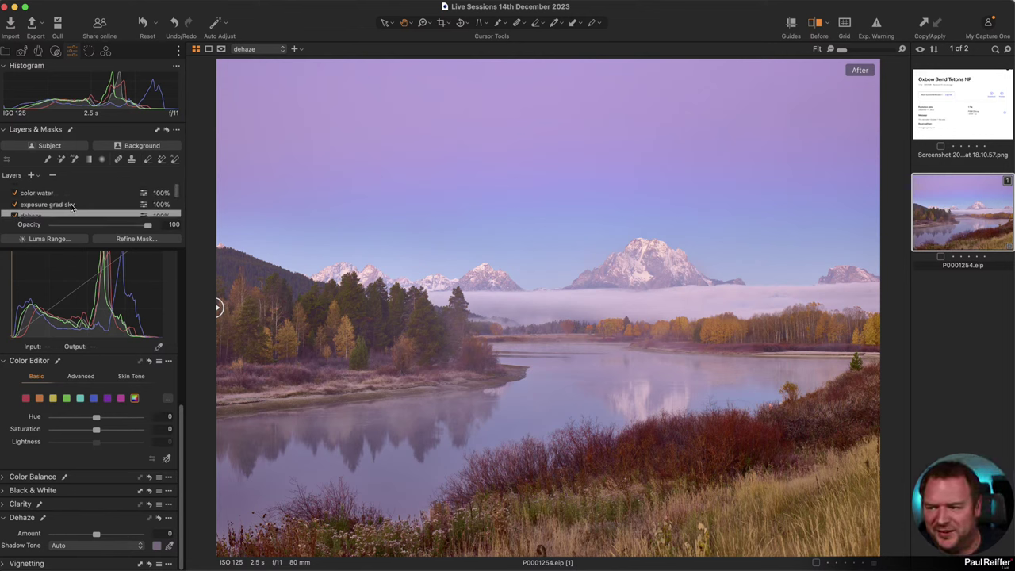
pyautogui.scroll(-3, 90, 201)
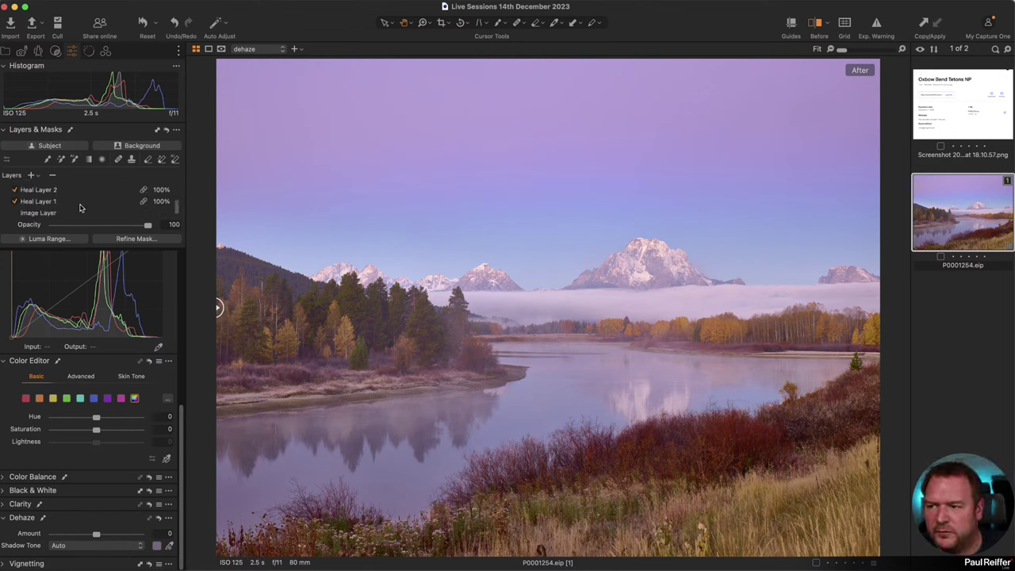
pyautogui.click(82, 194)
pyautogui.click(91, 187)
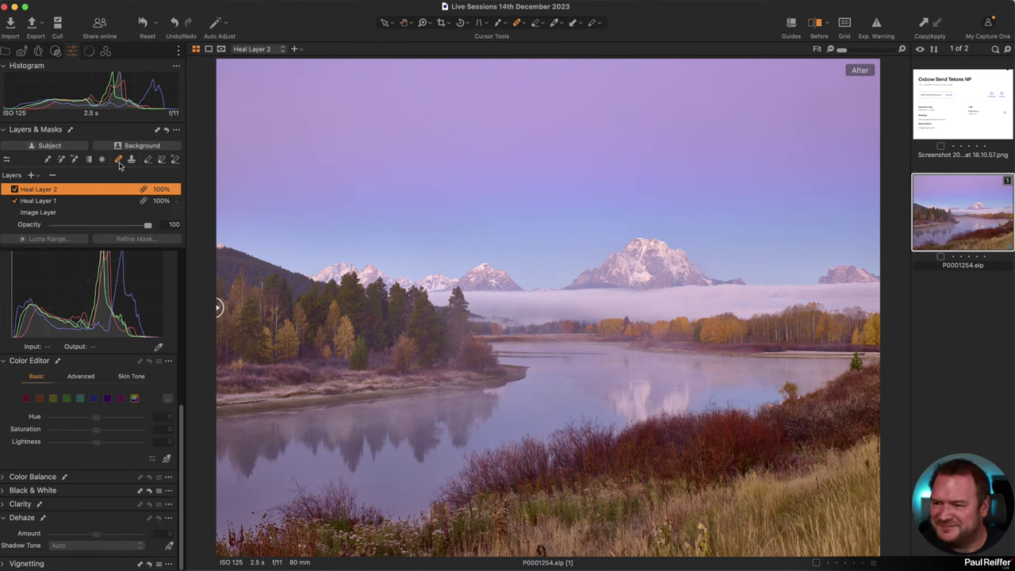
pyautogui.click(69, 203)
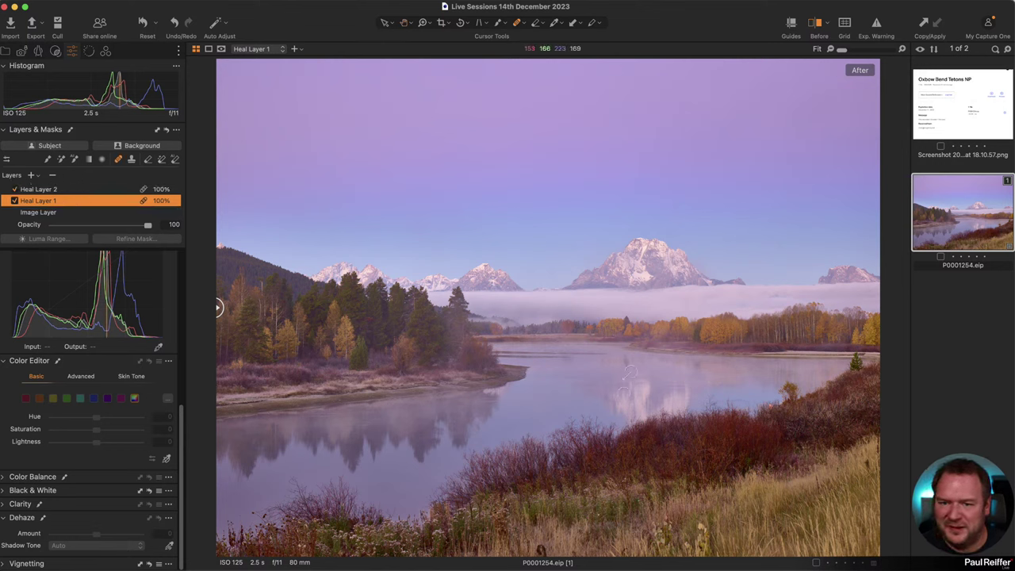
pyautogui.scroll(1, 101, 203)
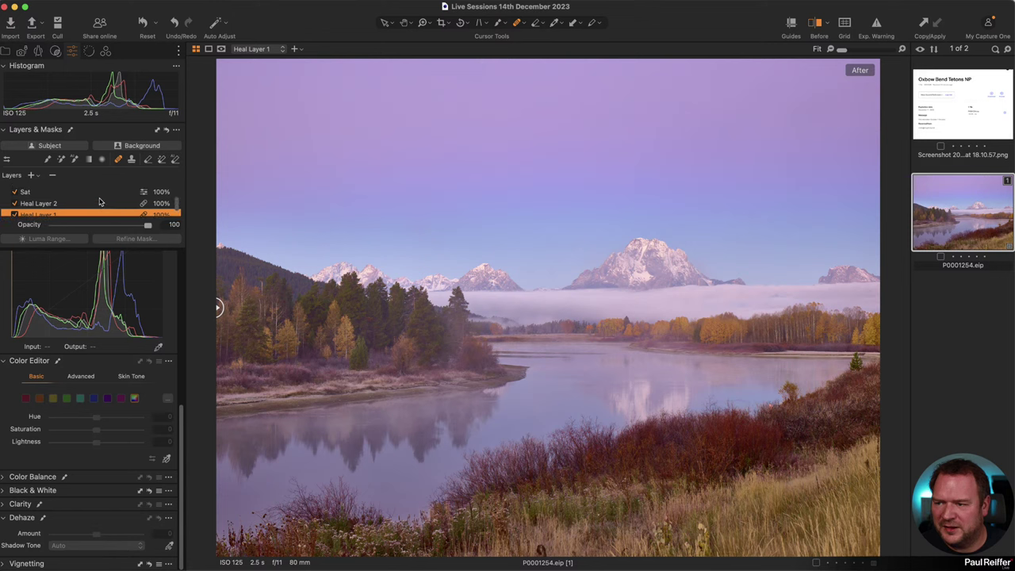
pyautogui.click(101, 204)
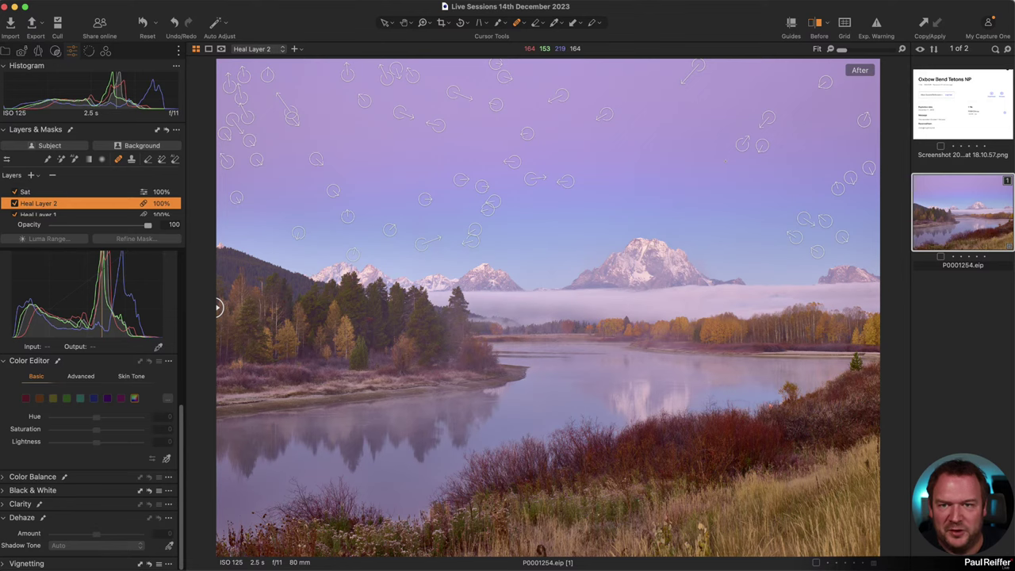
# Clone the lake photo's variant, delete Heal Layer 2 from the clone, and inspect its sky for dust spots
pyautogui.rightClick(937, 201)
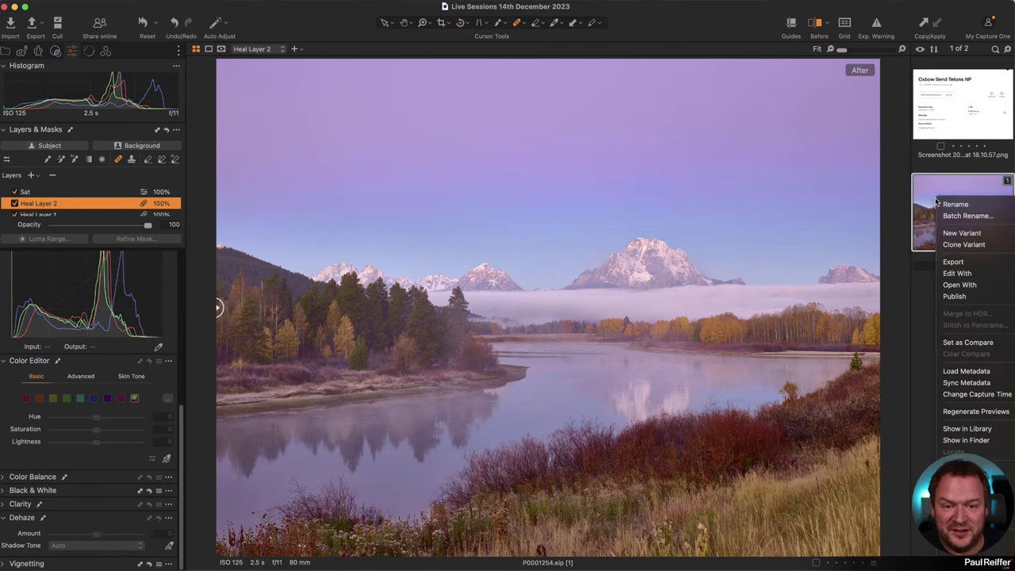
pyautogui.click(963, 244)
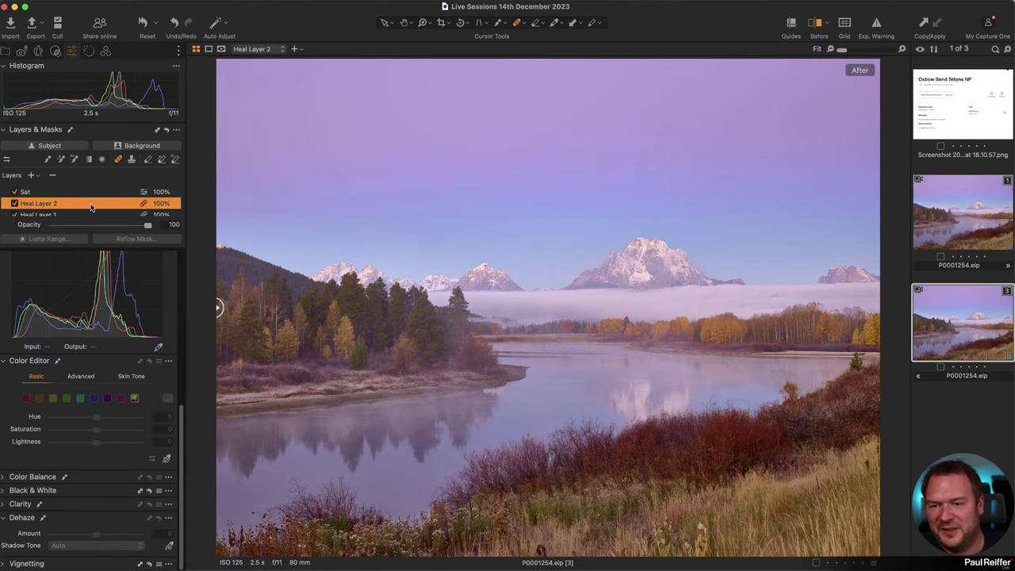
pyautogui.click(14, 204)
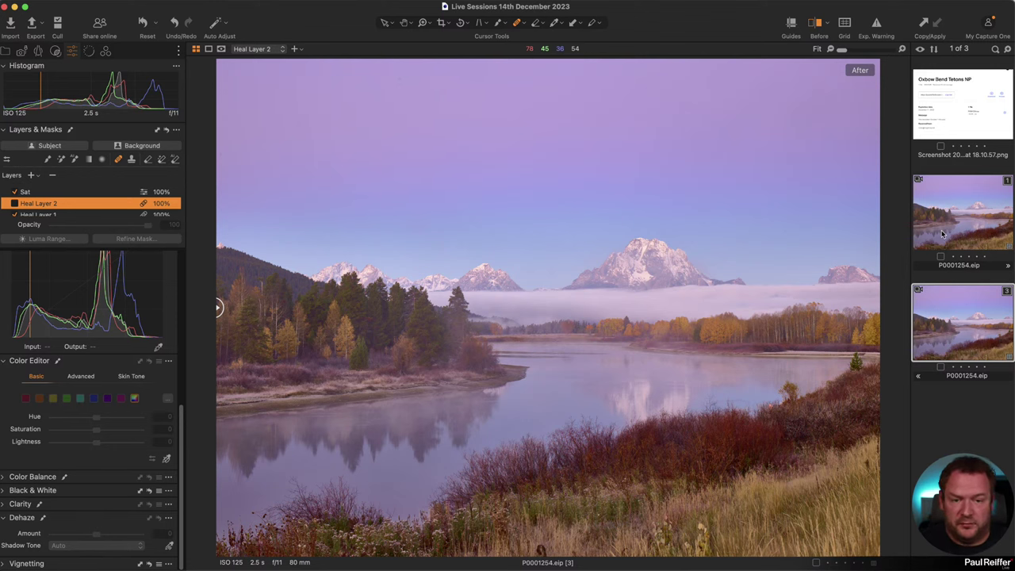
pyautogui.click(945, 321)
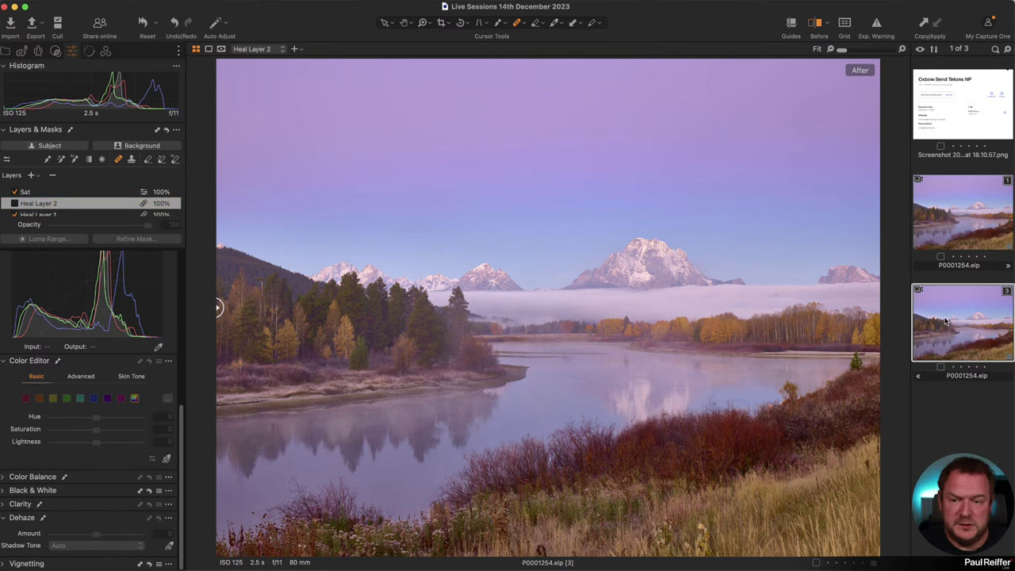
pyautogui.click(52, 204)
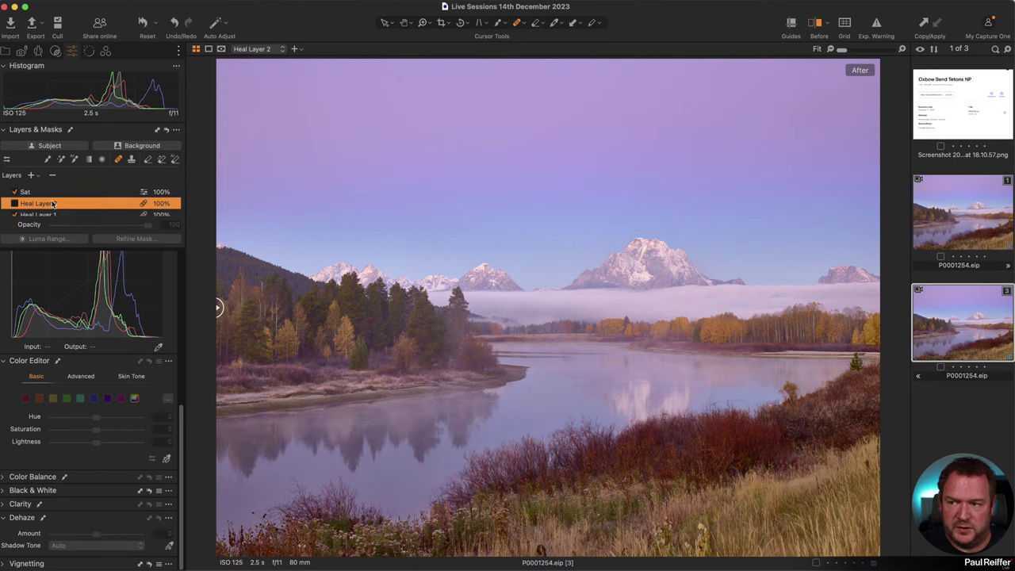
pyautogui.click(53, 176)
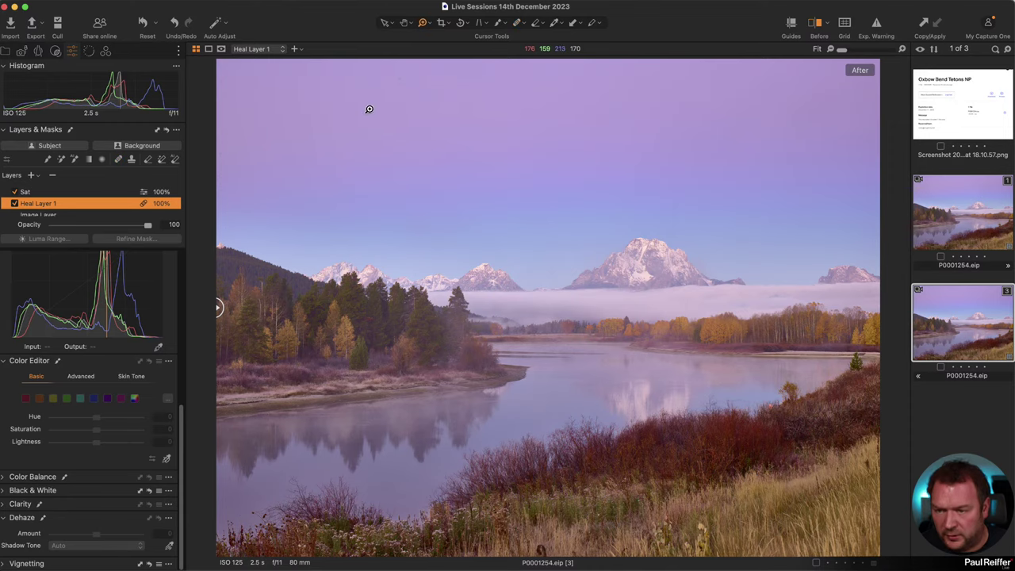
pyautogui.scroll(5, 368, 109)
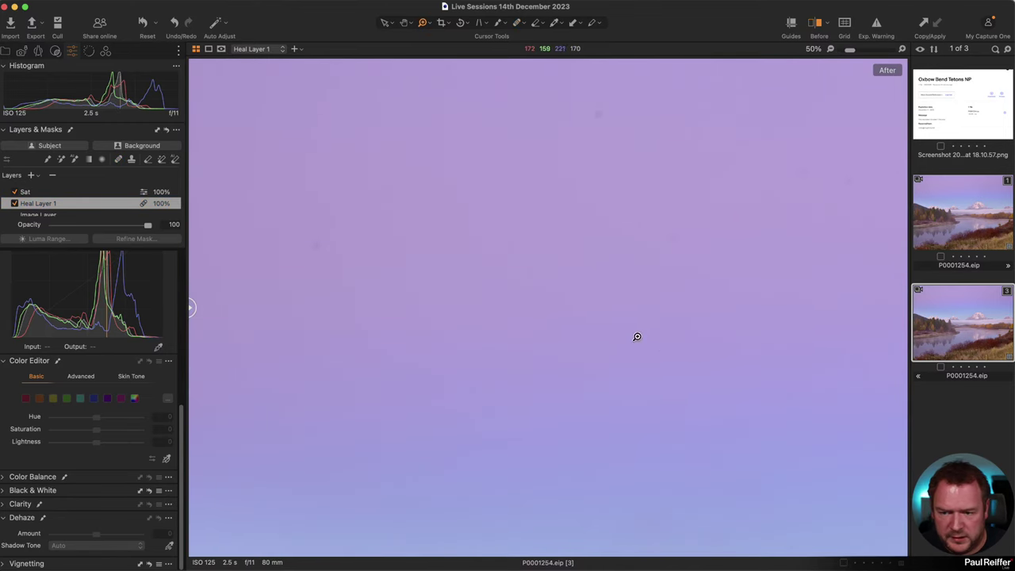
pyautogui.scroll(-5, 632, 335)
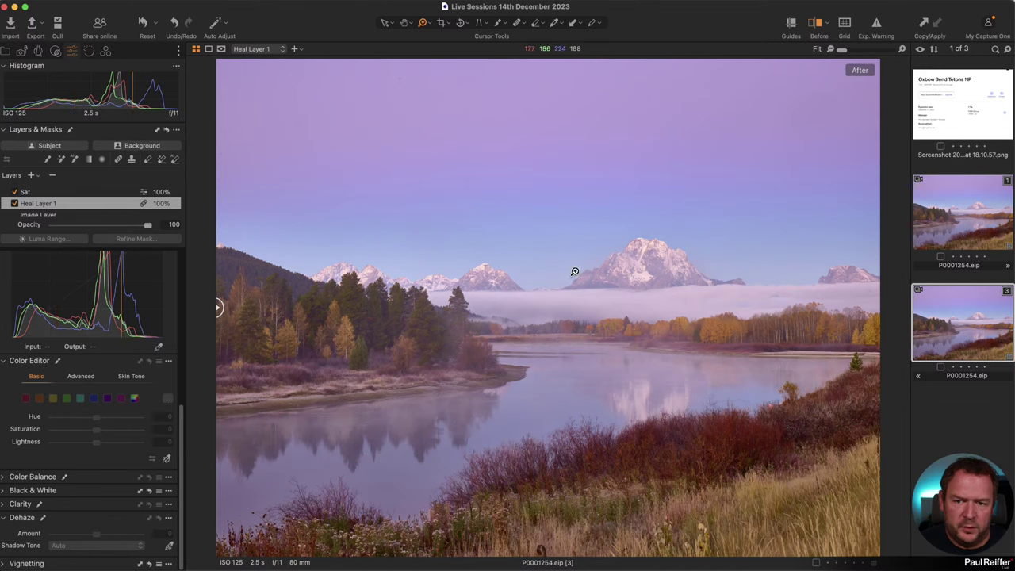
# Add a new filled adjustment layer to the unhealed clone and check its mask coverage, leaving the mask display off
pyautogui.scroll(4, 121, 370)
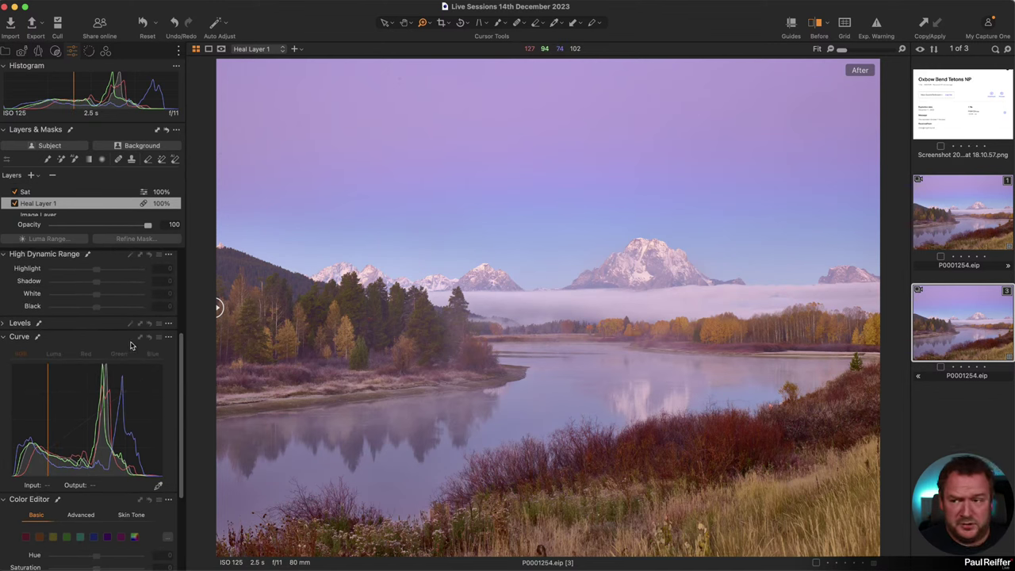
pyautogui.scroll(5, 106, 306)
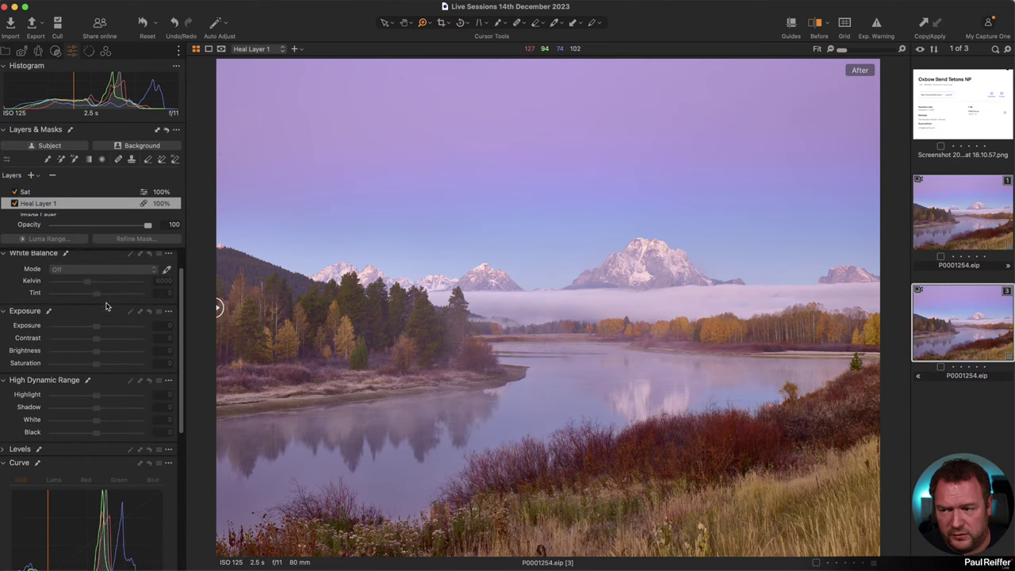
pyautogui.scroll(4, 97, 213)
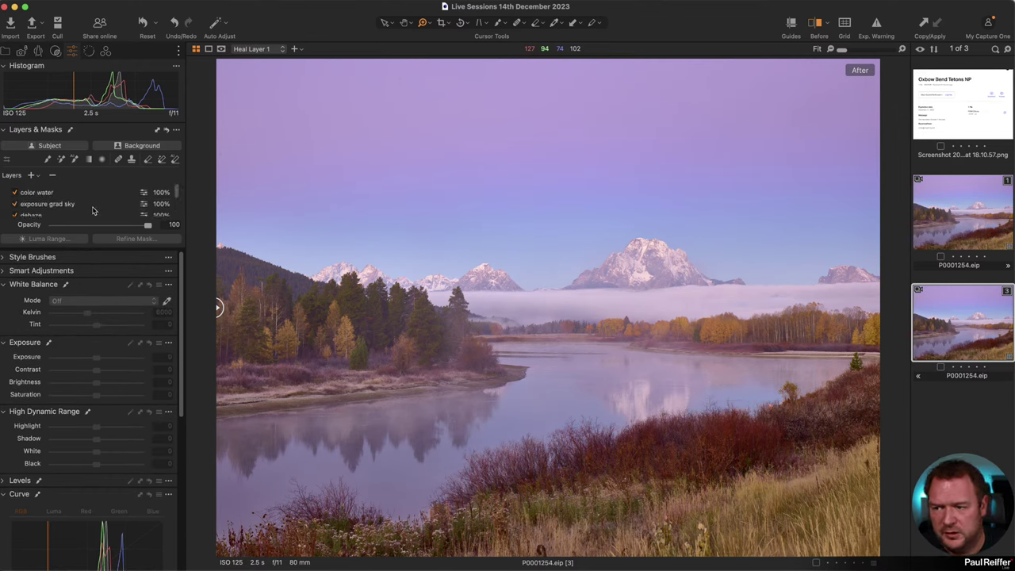
pyautogui.click(32, 175)
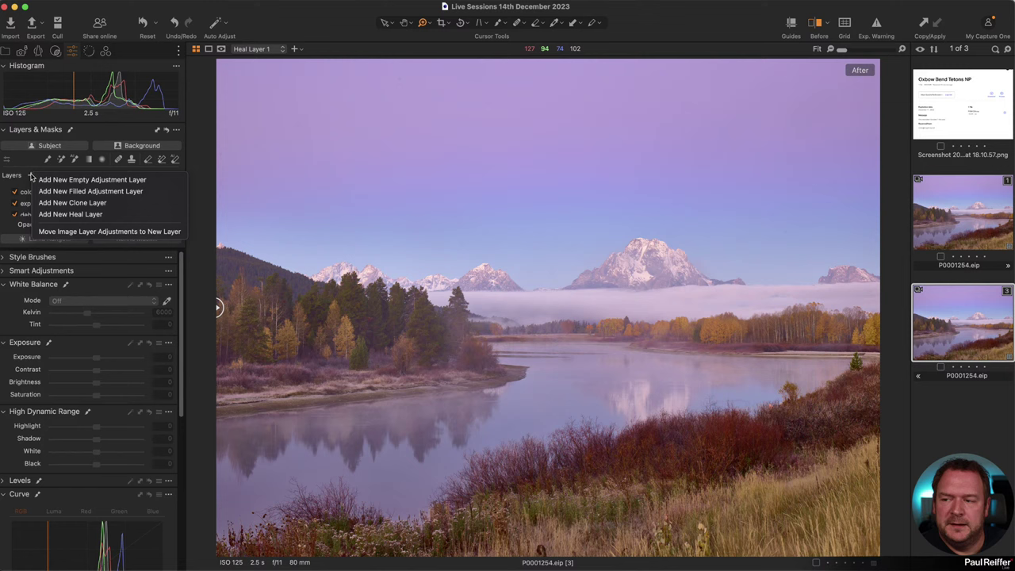
pyautogui.click(115, 192)
pyautogui.press('m')
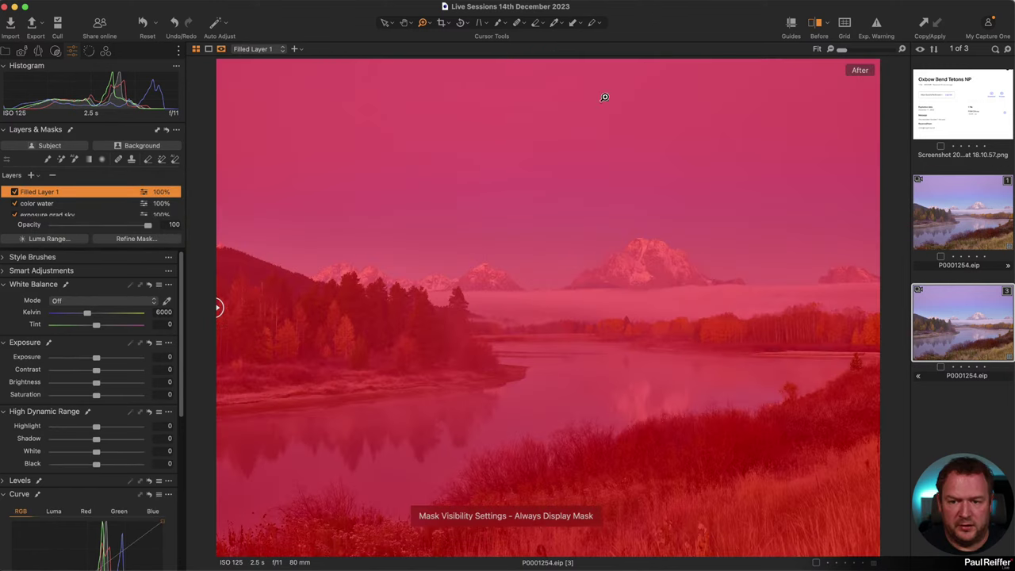
pyautogui.press('m')
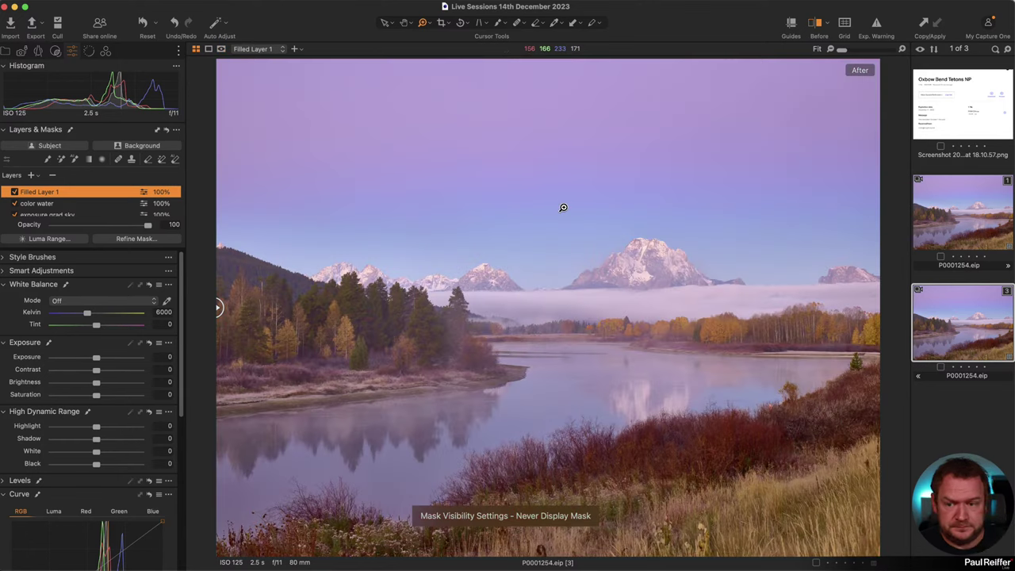
# Apply the Rainbow-Splat curve preset to the unhealed clone's filled layer and examine the dust spots in the sky
pyautogui.scroll(-5, 129, 426)
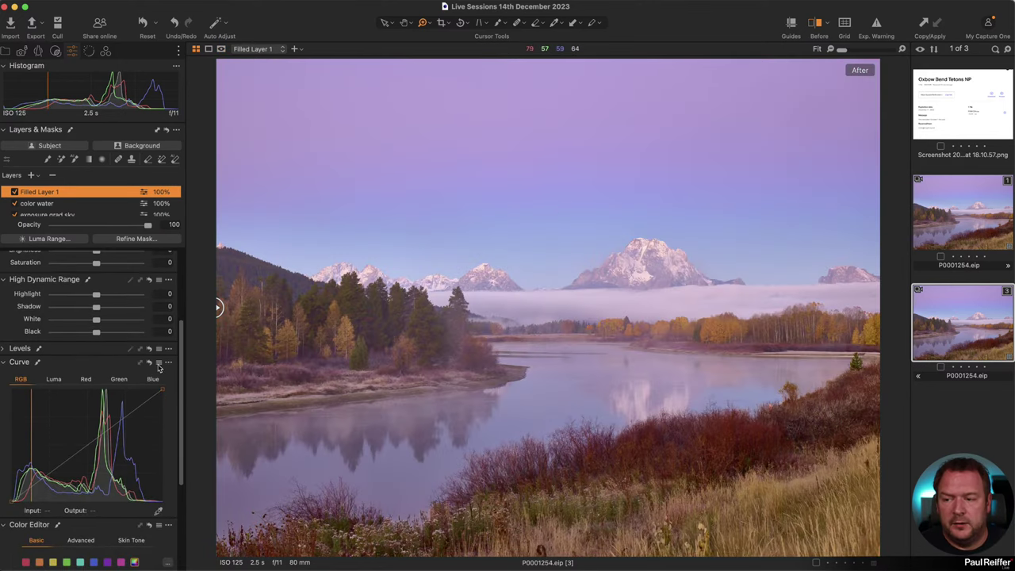
pyautogui.click(159, 362)
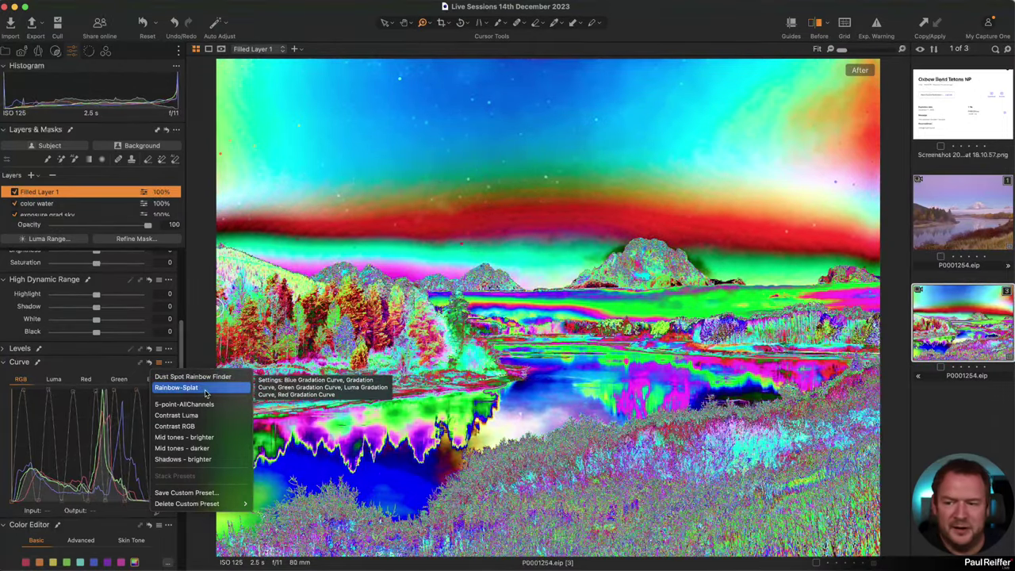
pyautogui.click(206, 388)
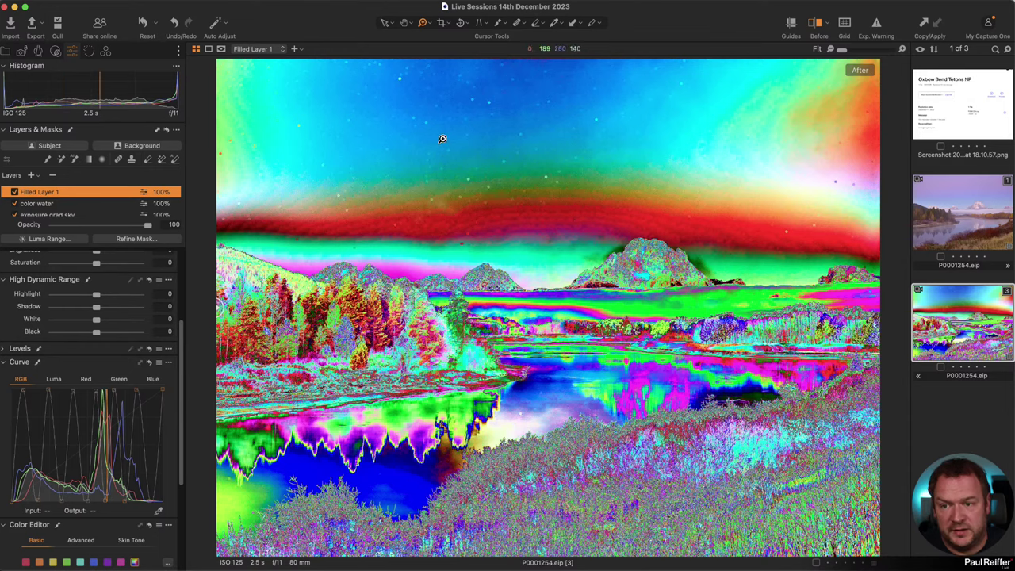
pyautogui.scroll(2, 442, 140)
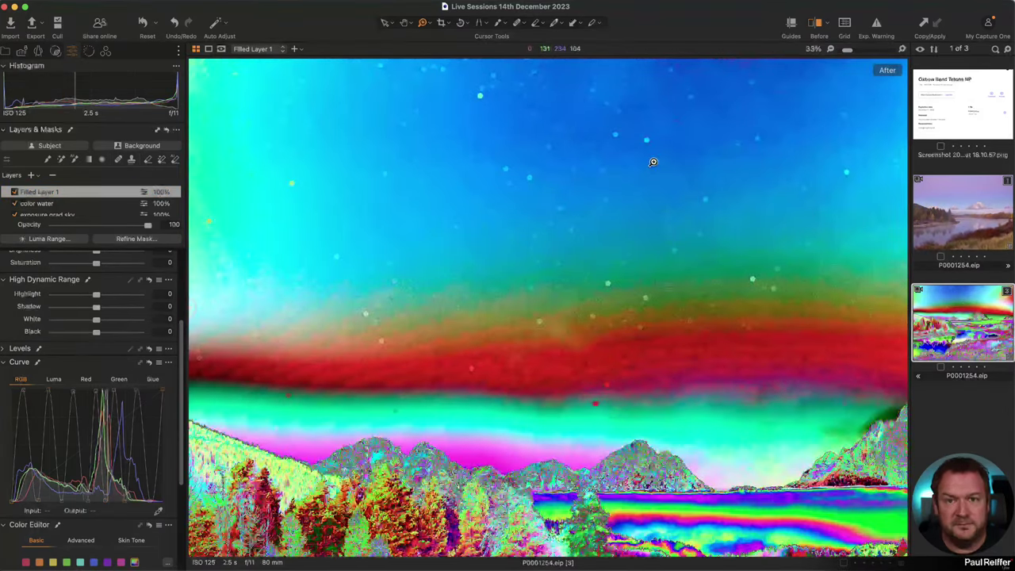
# Clone the original lake photo variant that still contains Heal Layer 2
pyautogui.click(951, 218)
pyautogui.rightClick(942, 223)
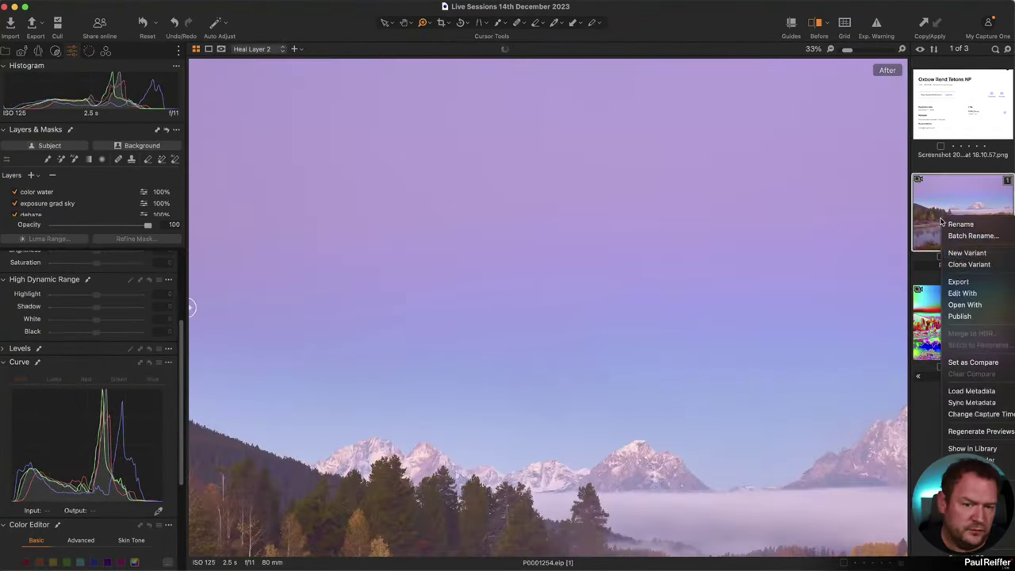
pyautogui.click(961, 265)
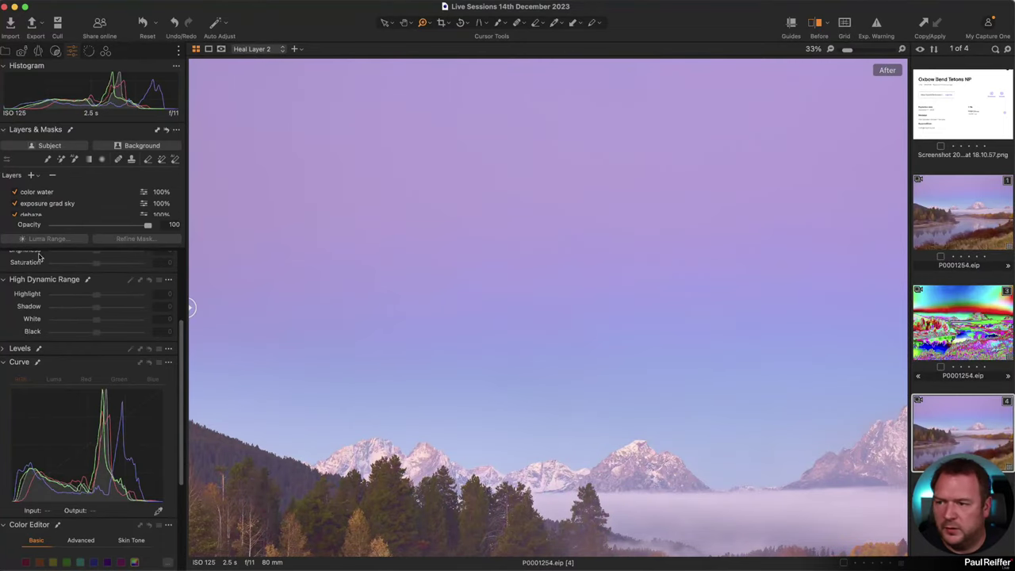
# Add a filled adjustment layer to the healed clone and apply the Rainbow-Splat curve preset to it
pyautogui.scroll(2, 46, 199)
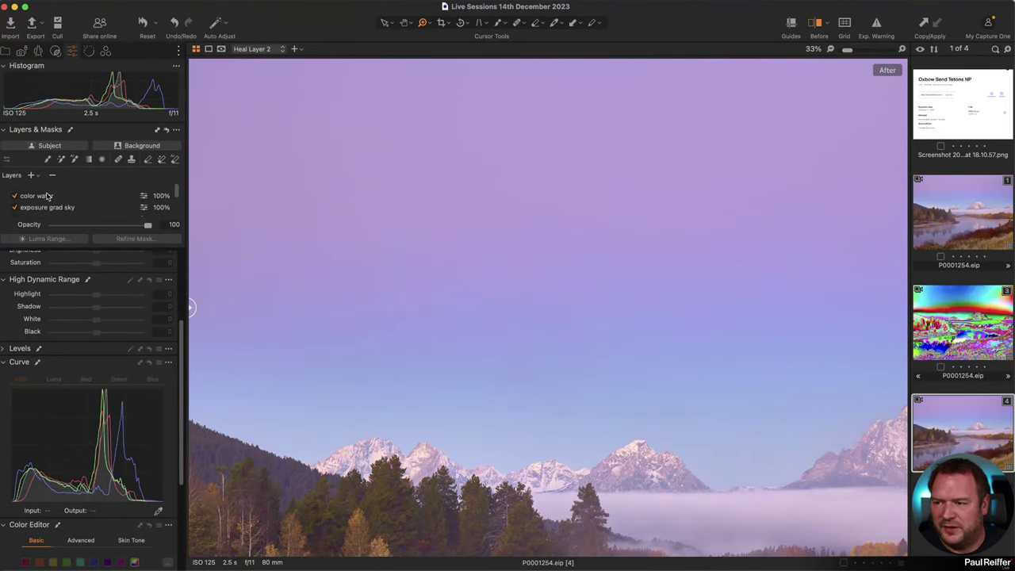
pyautogui.click(32, 175)
pyautogui.click(139, 374)
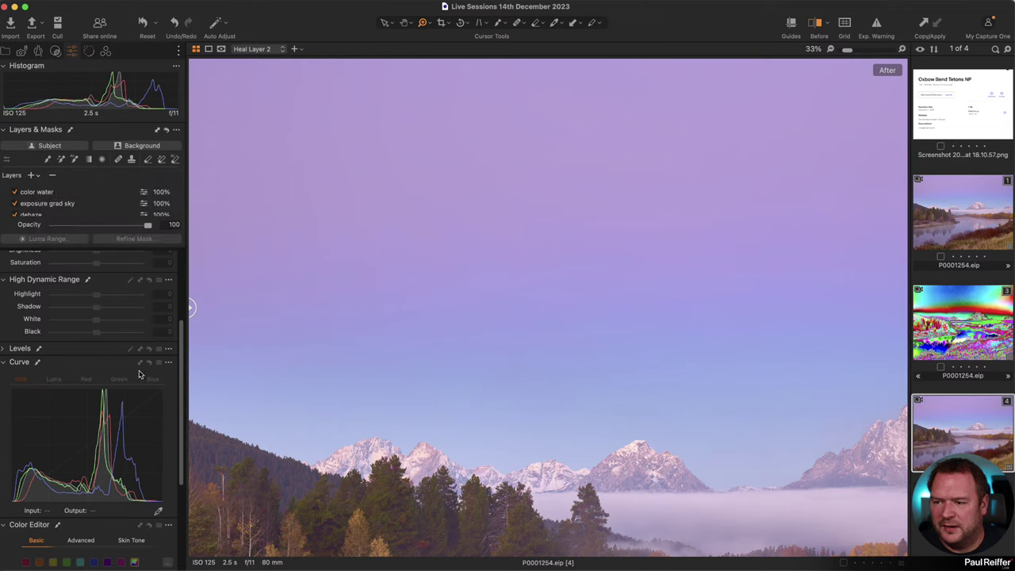
pyautogui.click(158, 362)
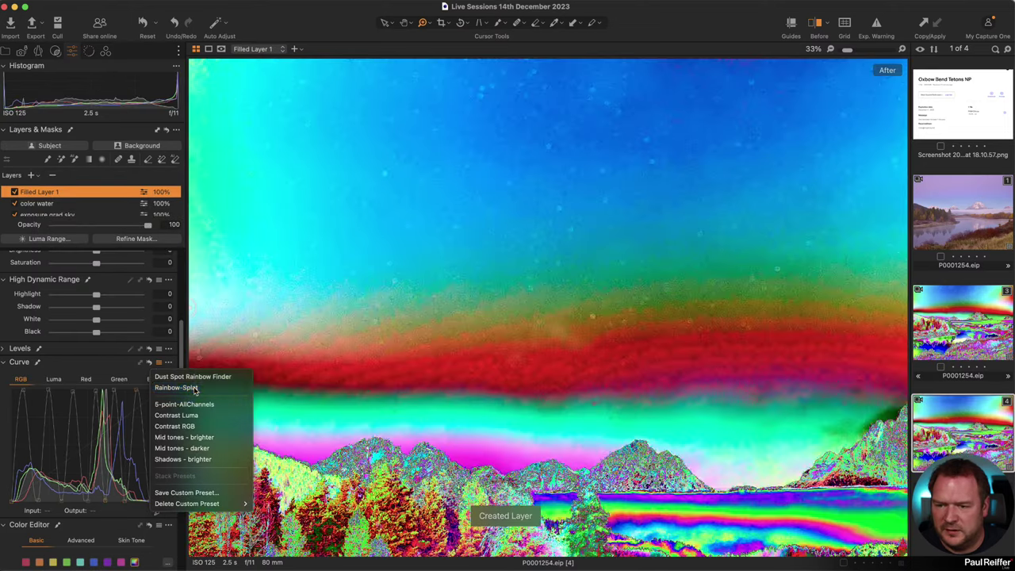
pyautogui.click(194, 387)
# Compare the sky's dust spots between the unhealed and healed rainbow-curve variants at full-image view
pyautogui.press('super+0')
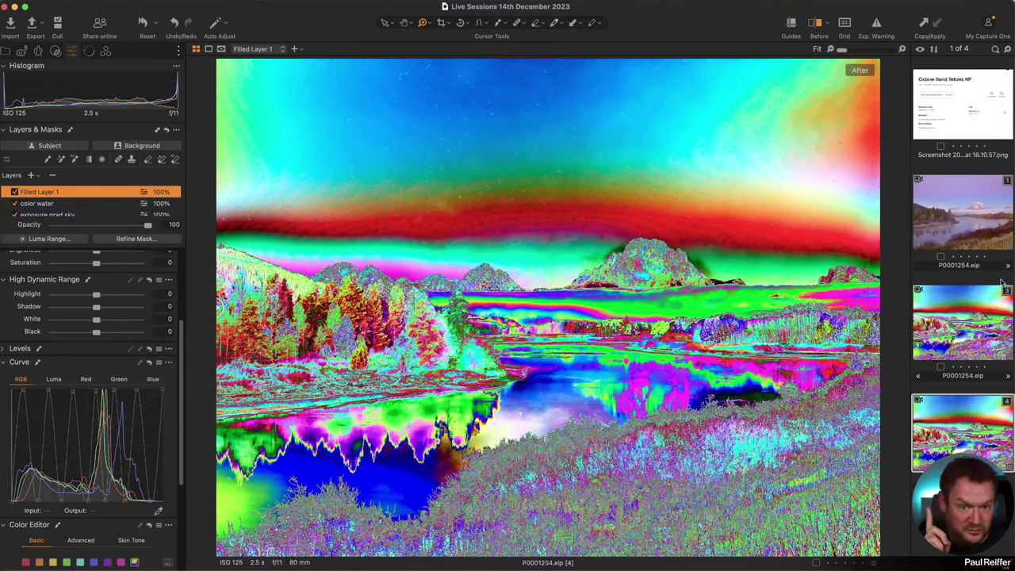
pyautogui.click(967, 314)
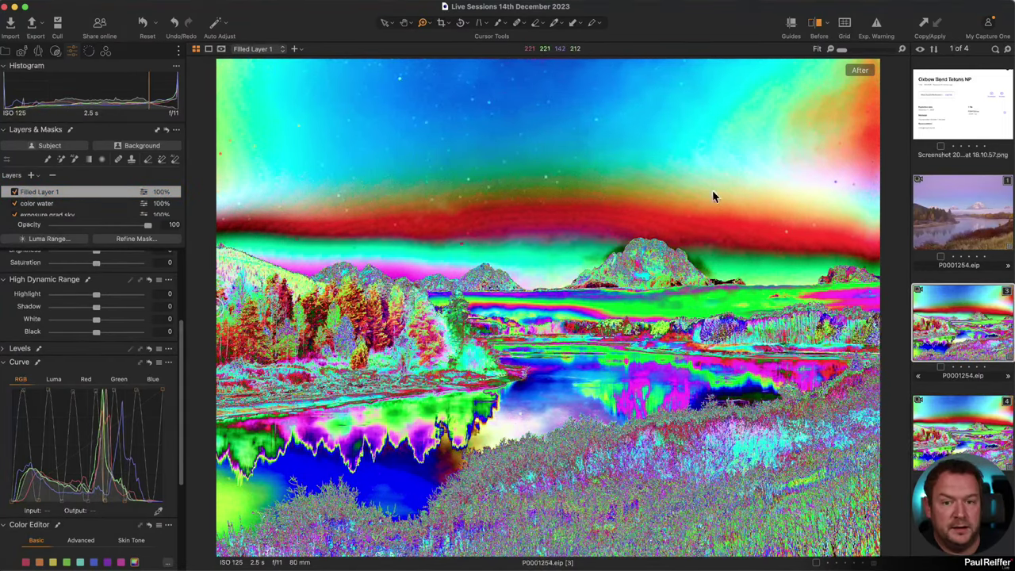
pyautogui.click(951, 418)
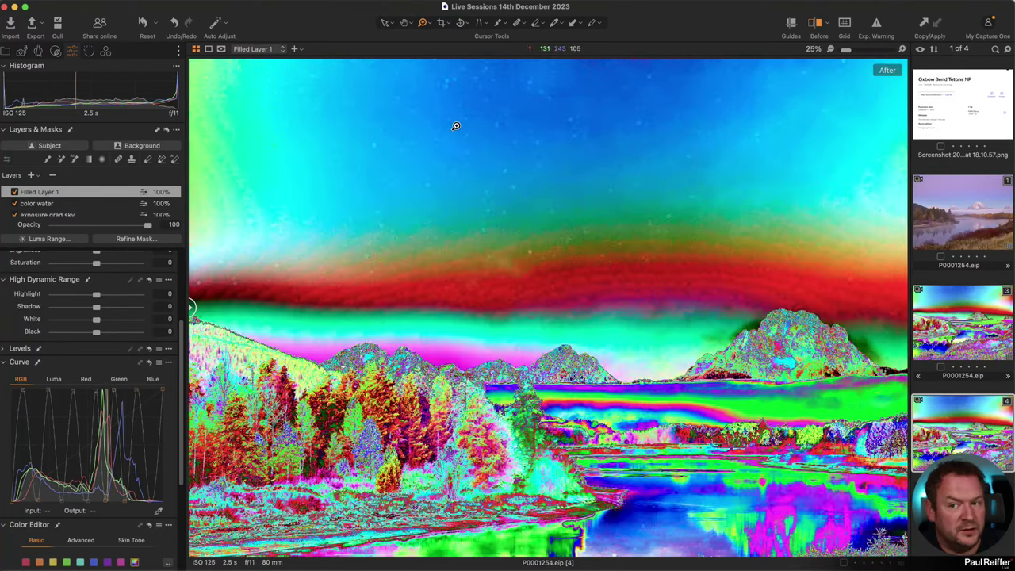
# Compare the sky's dust spots between the unhealed and healed rainbow-curve clones side by side
pyautogui.click(450, 125)
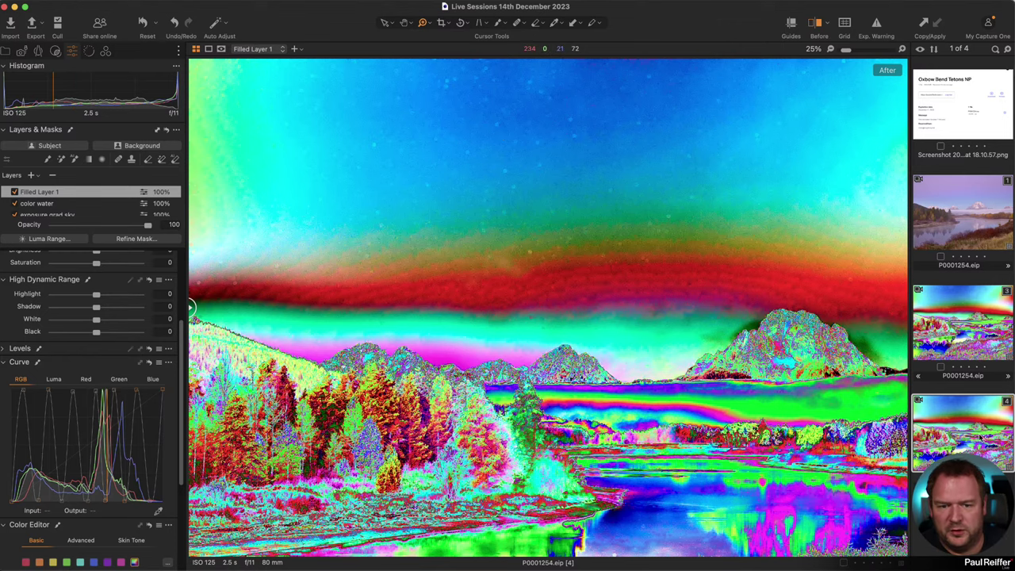
pyautogui.click(963, 338)
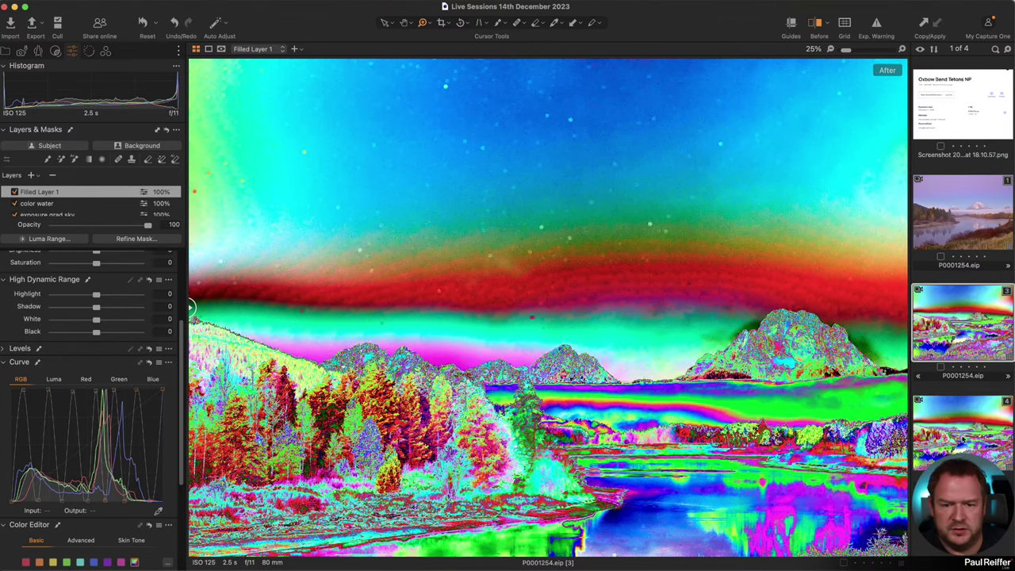
pyautogui.keyDown('super'); pyautogui.click(962, 432); pyautogui.keyUp('super')
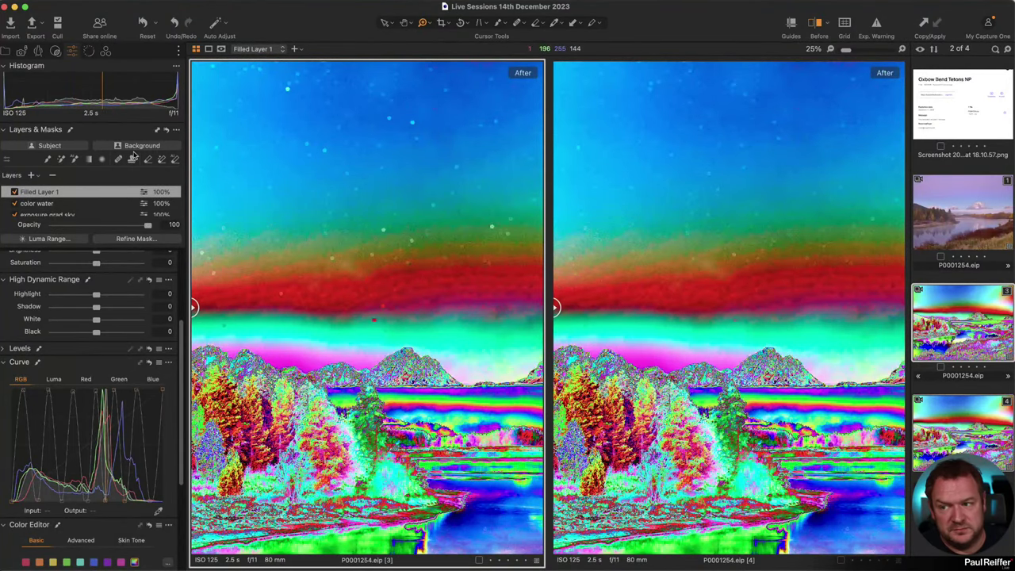
# Examine a faint sky dust spot close up in both clones, turning off Filled Layer 1 on each to compare with the normal image
pyautogui.click(13, 192)
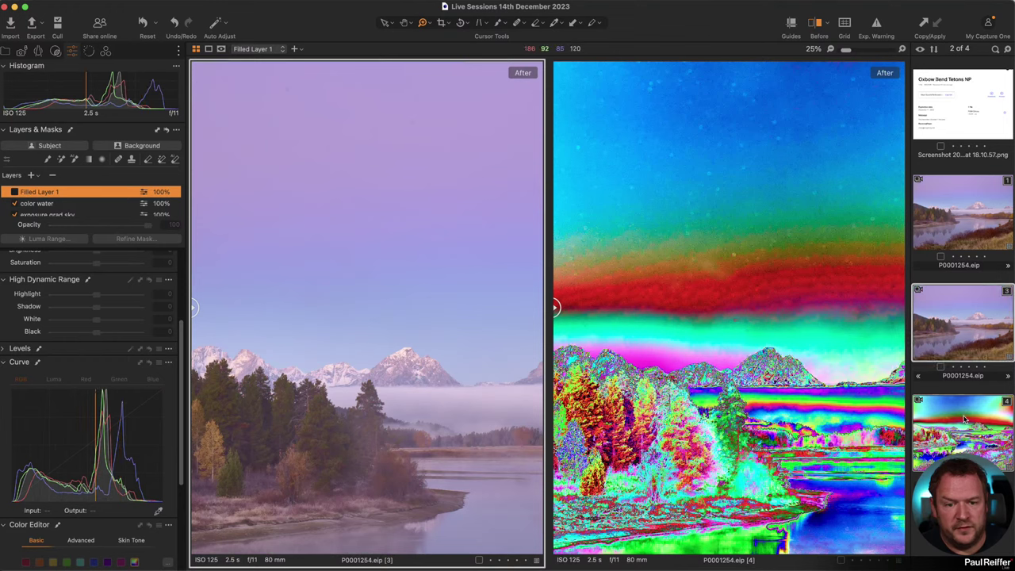
pyautogui.click(14, 192)
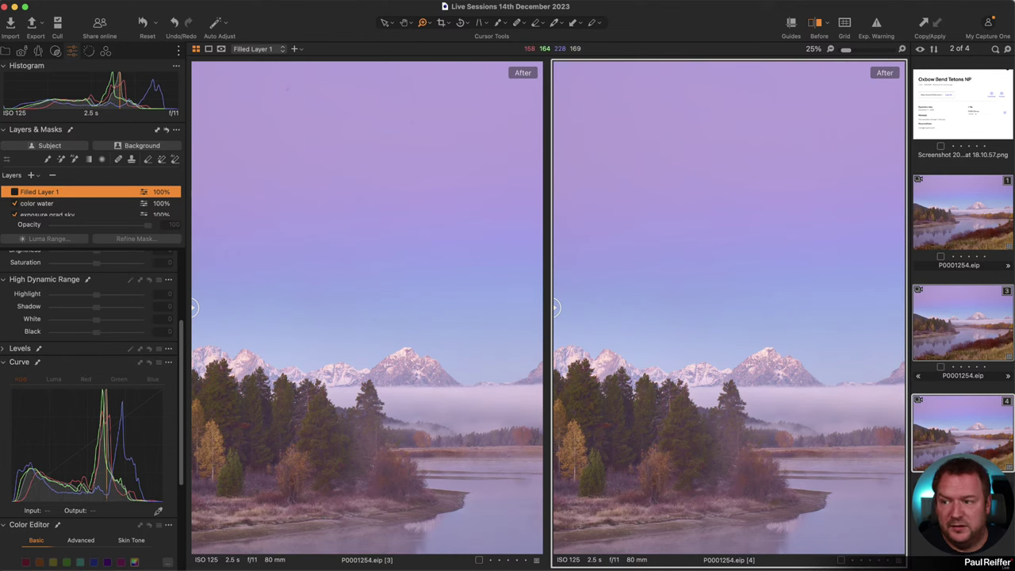
pyautogui.click(14, 192)
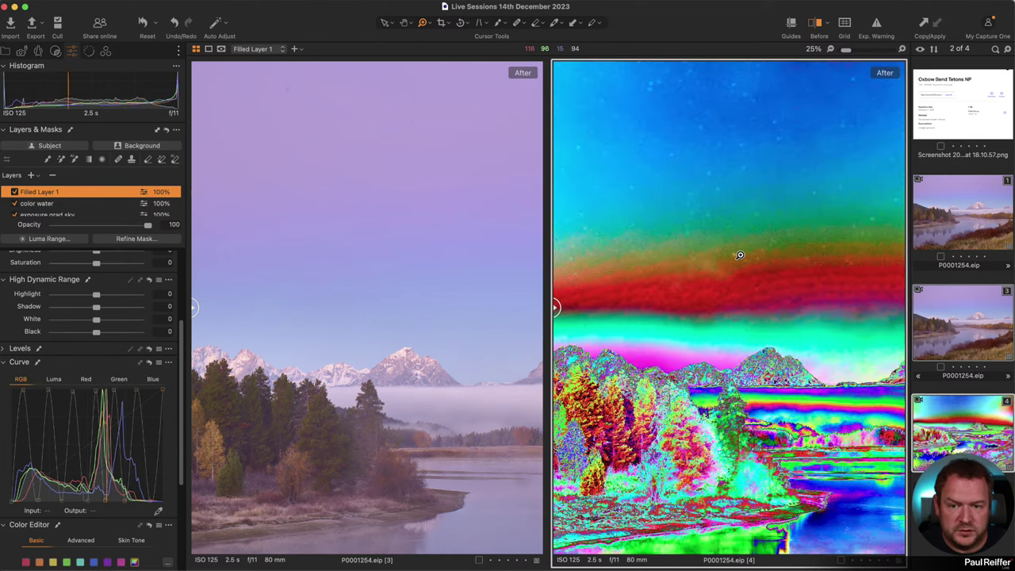
pyautogui.moveTo(723, 248); pyautogui.dragTo(750, 268)
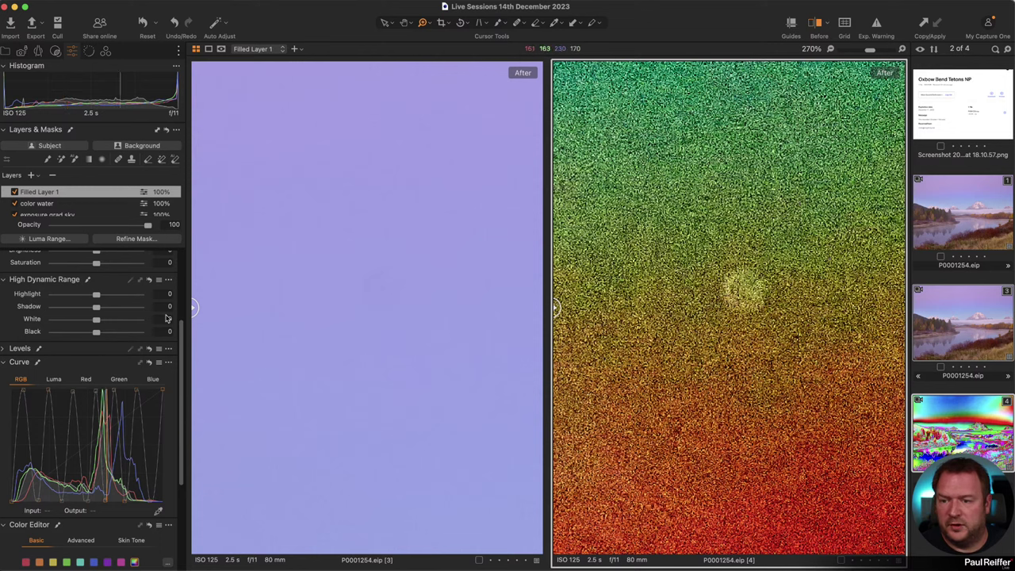
pyautogui.click(15, 192)
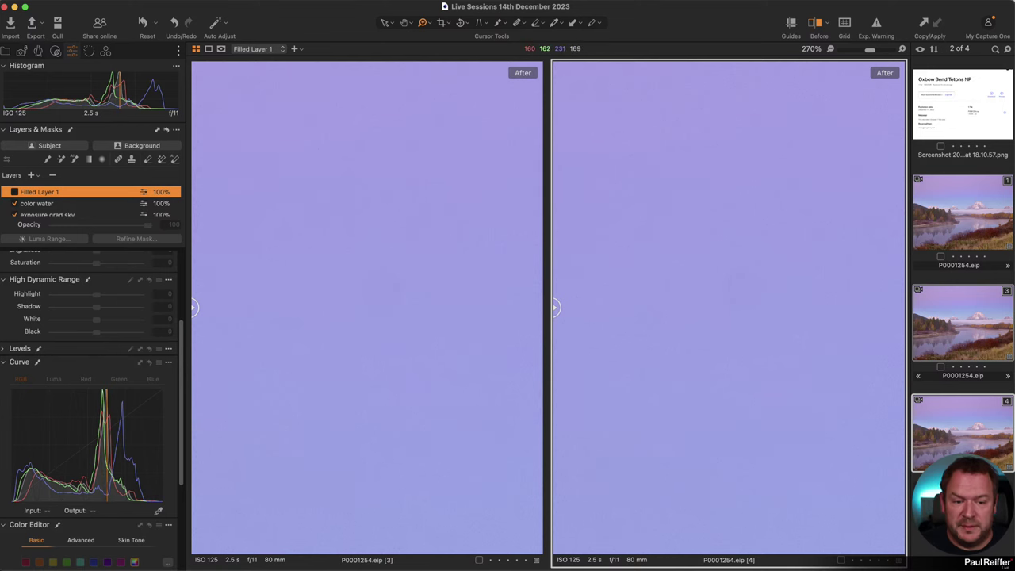
# Inspect Heal Layer 2's heal arrows over the healed clone's sky with Filled Layer 1 turned on
pyautogui.click(961, 441)
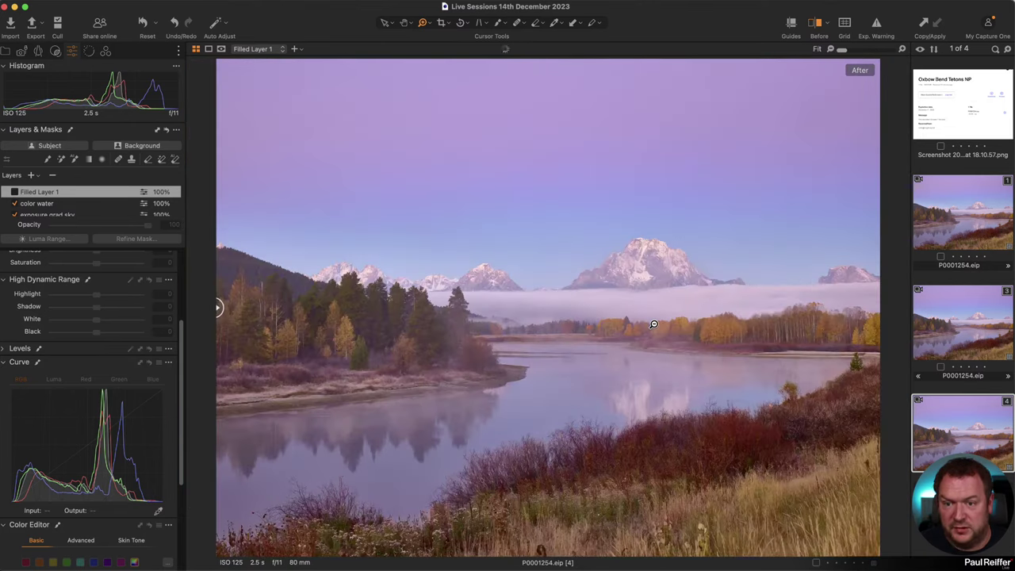
pyautogui.scroll(-2, 58, 198)
pyautogui.scroll(-2, 57, 198)
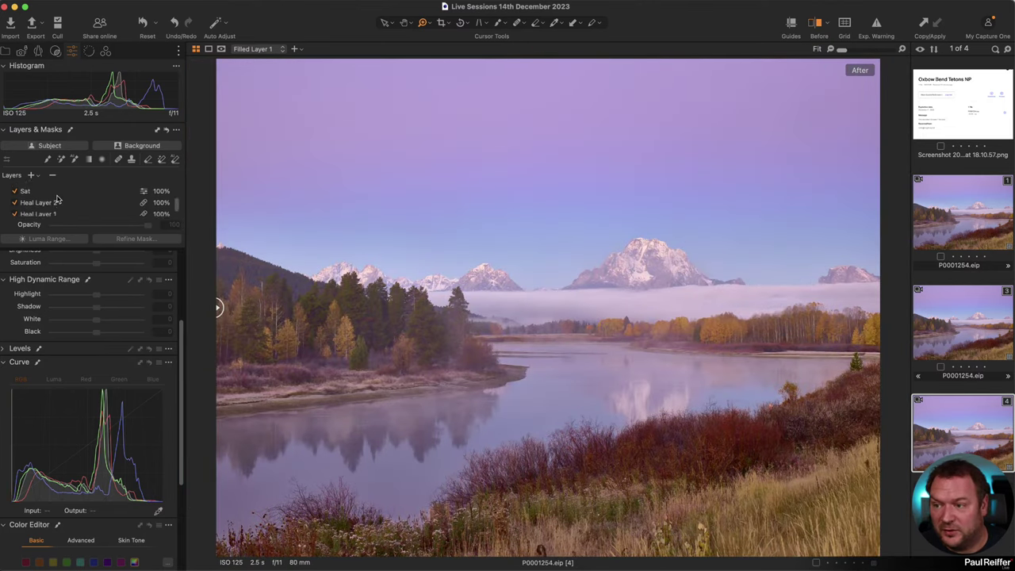
pyautogui.click(55, 197)
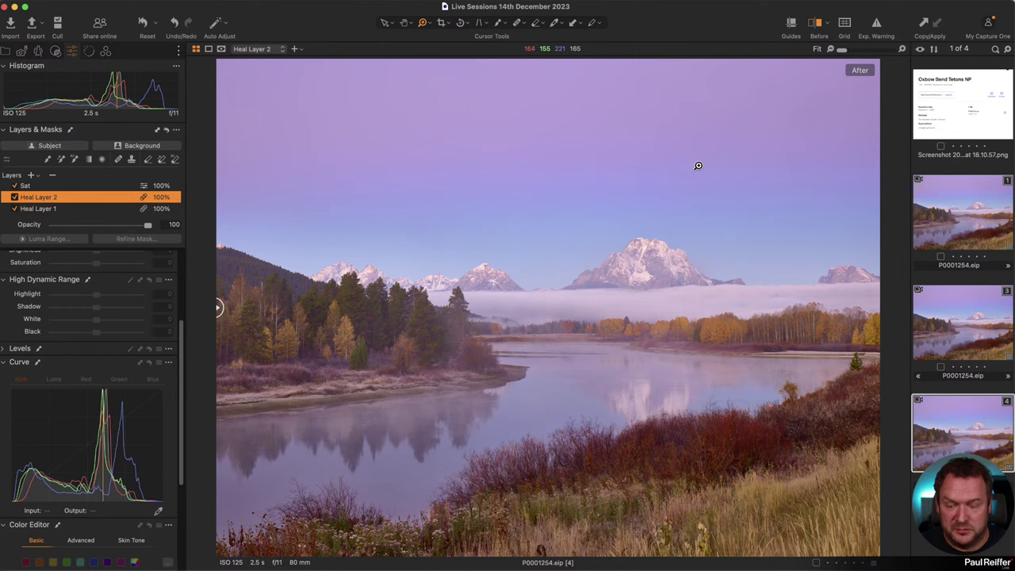
pyautogui.press('v')
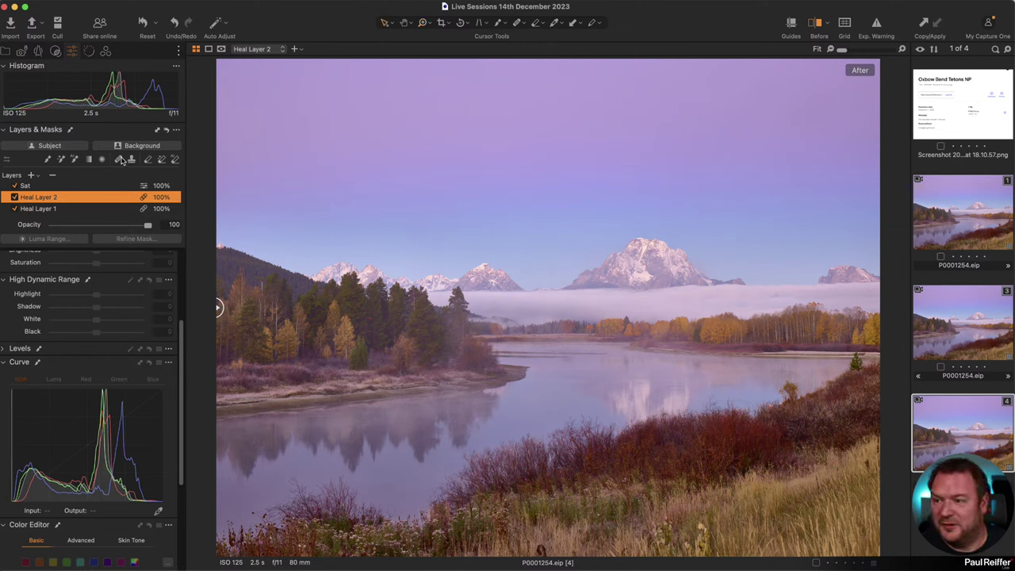
pyautogui.click(118, 159)
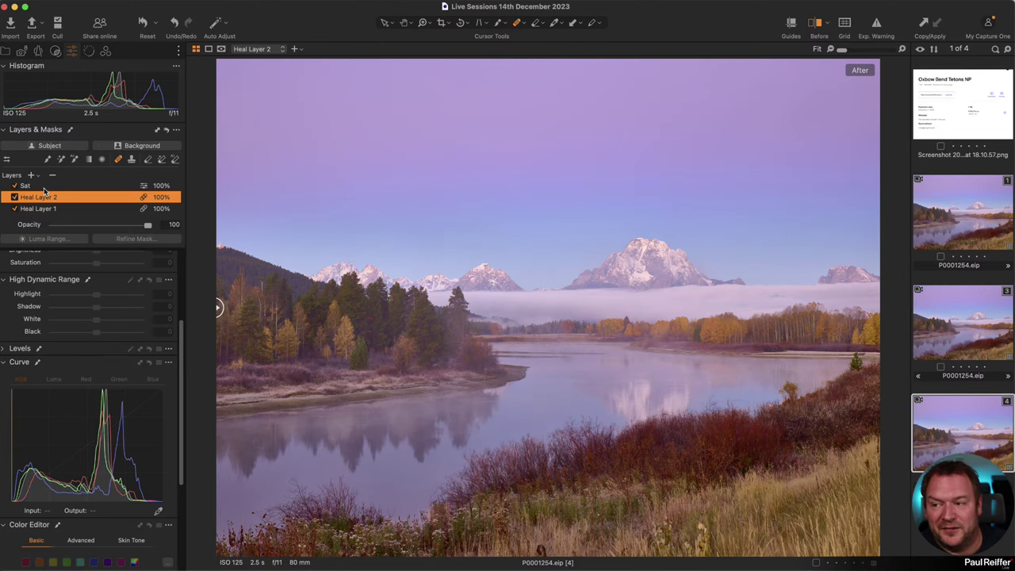
pyautogui.scroll(3, 80, 184)
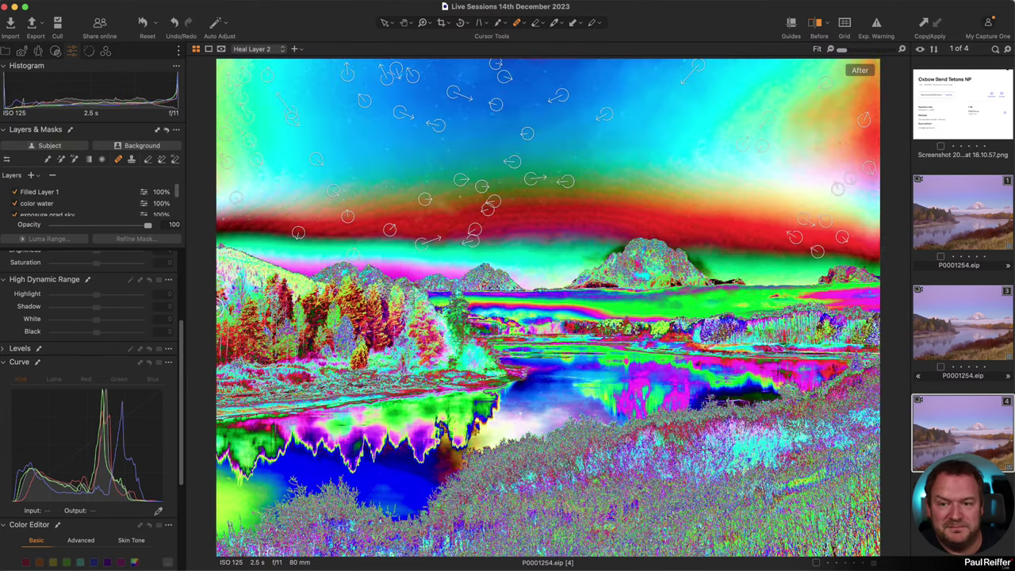
pyautogui.press('b')
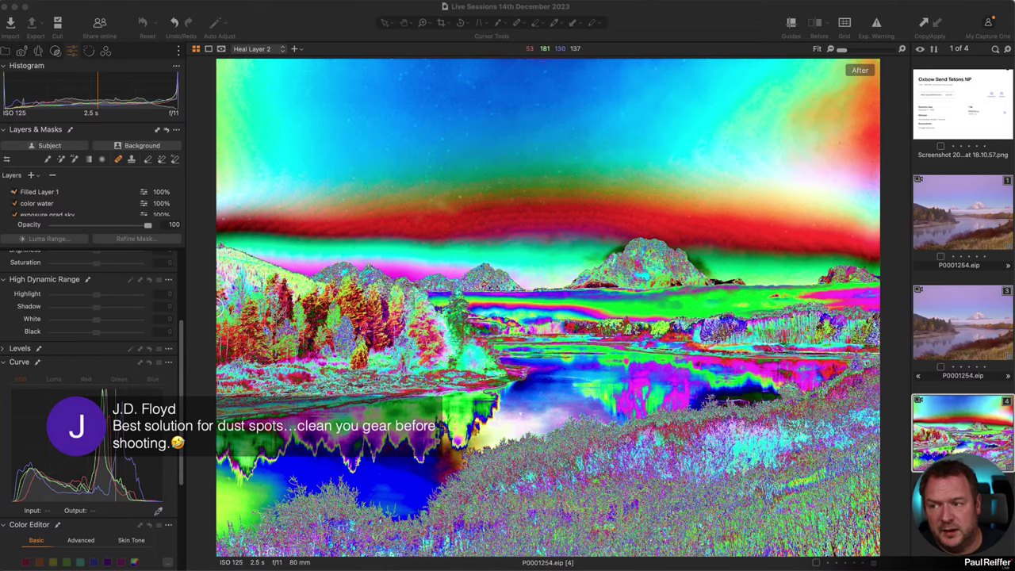
# Turn off Filled Layer 1 on the healed clone and examine the lake's water surface close up for spots
pyautogui.click(14, 192)
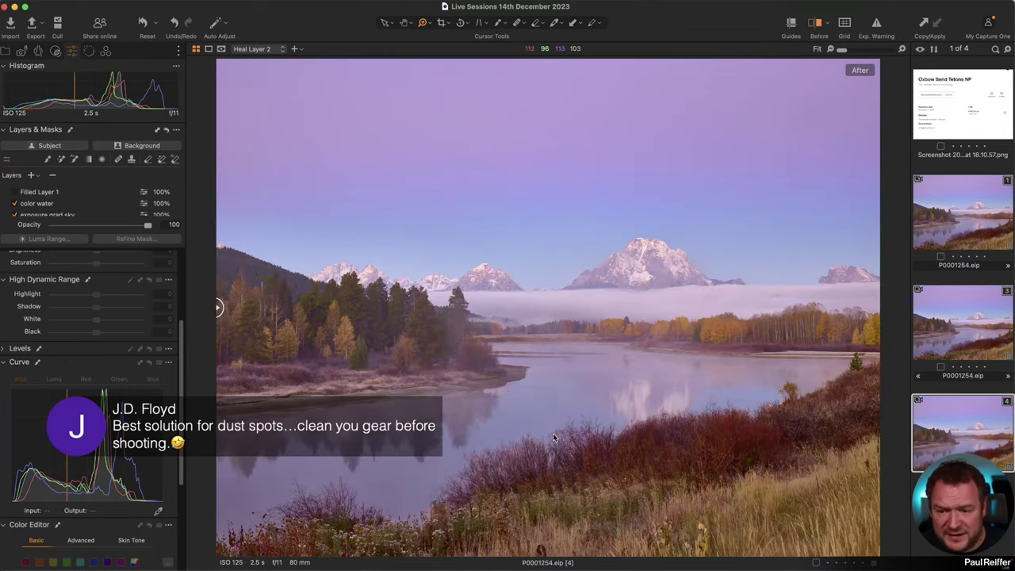
pyautogui.scroll(5, 552, 433)
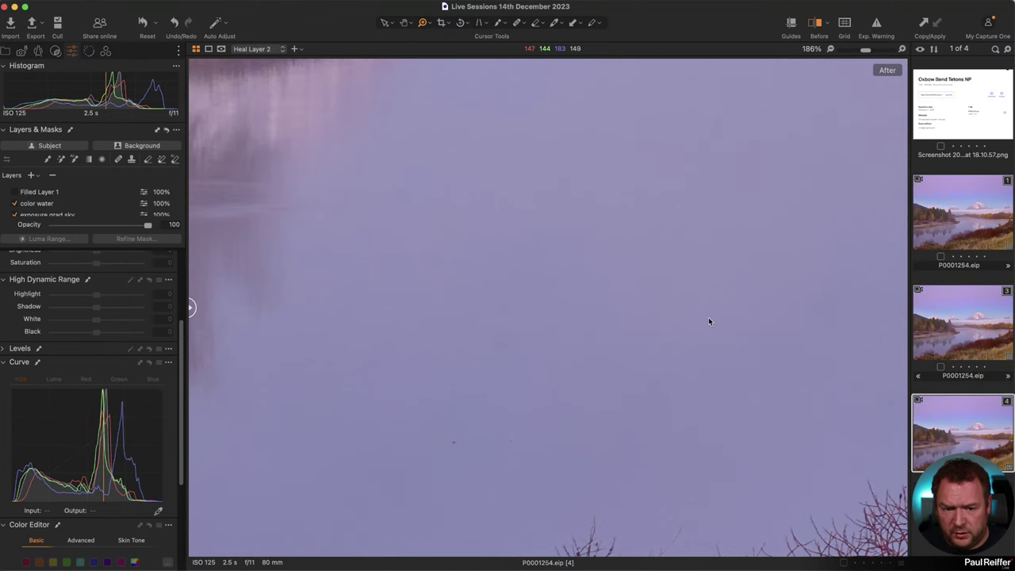
pyautogui.scroll(1, 709, 317)
pyautogui.press('super+0')
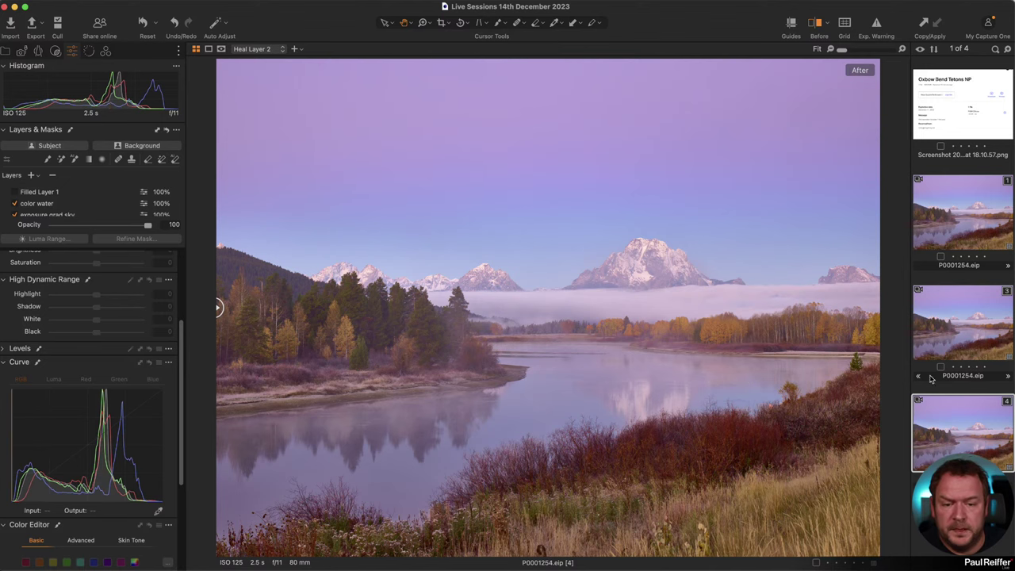
# Delete the healed clone variant and turn Filled Layer 1 back on in the remaining unhealed clone
pyautogui.press('BackSpace')
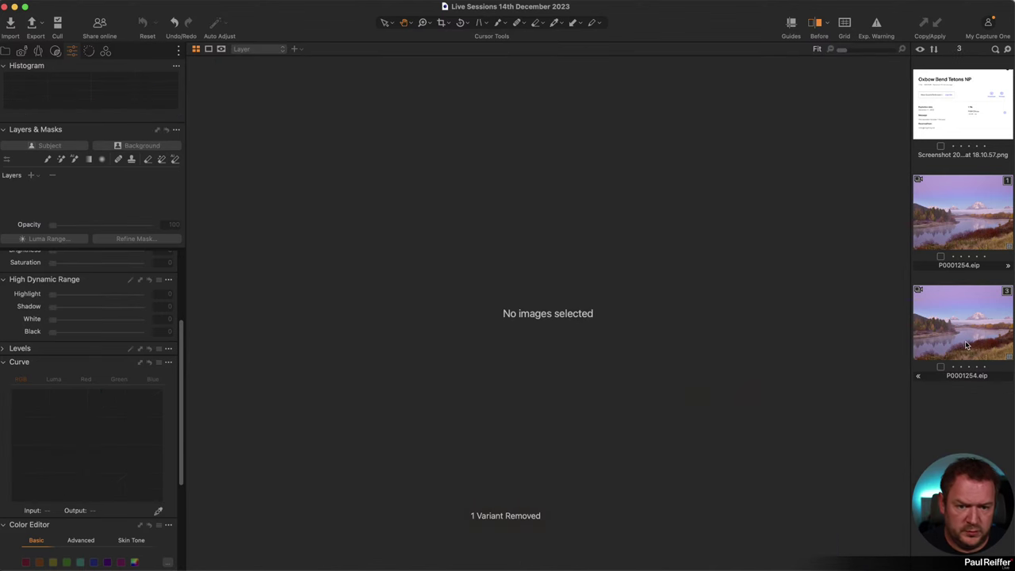
pyautogui.click(967, 349)
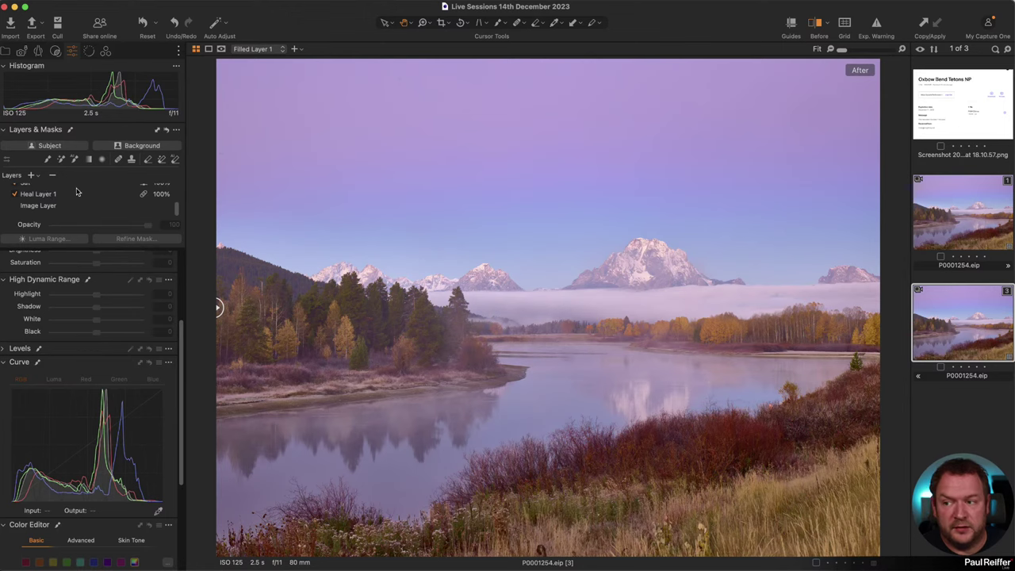
pyautogui.click(15, 191)
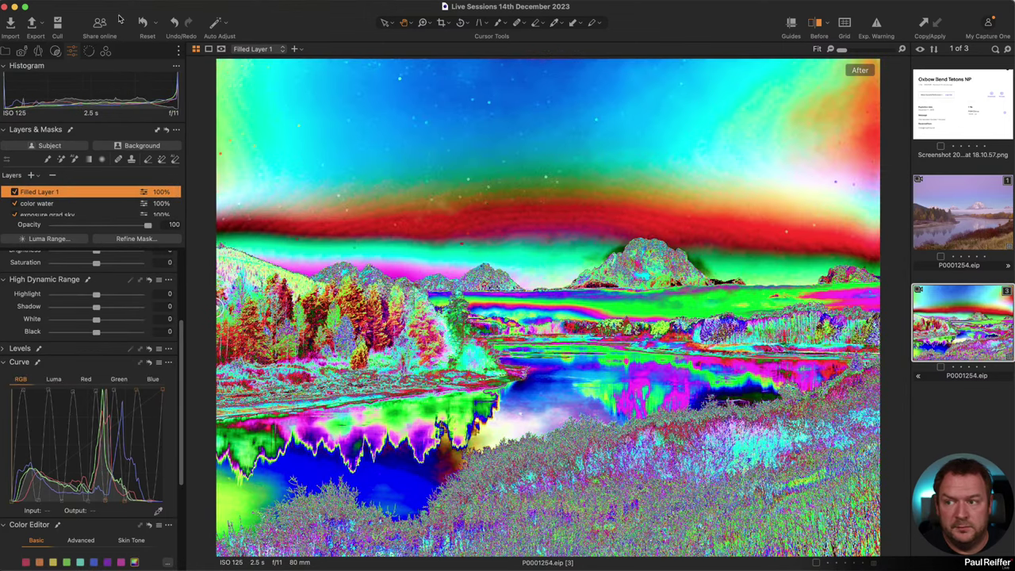
# Run automatic dust removal on the unhealed rainbow-curve clone
pyautogui.click(38, 52)
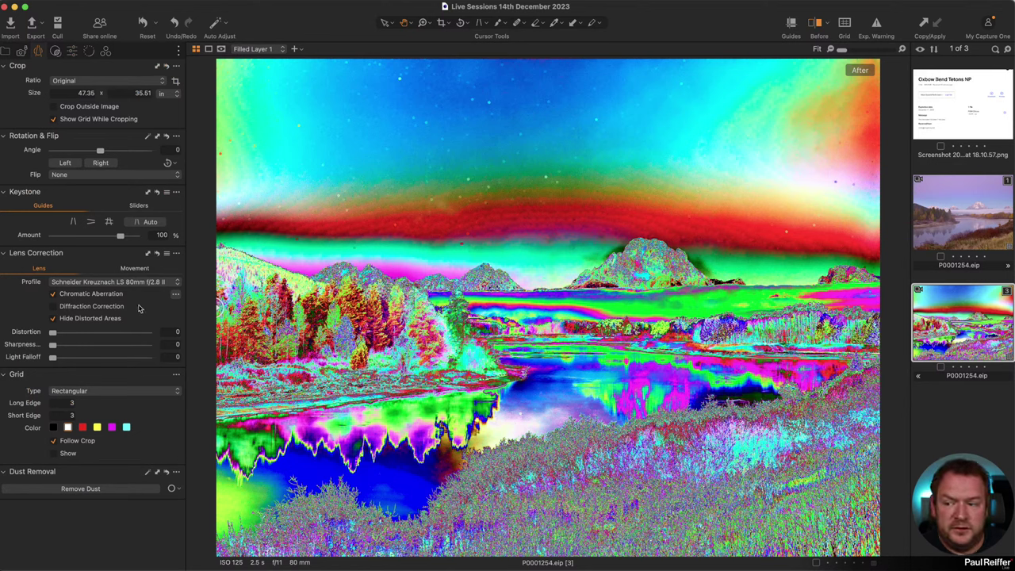
pyautogui.click(177, 66)
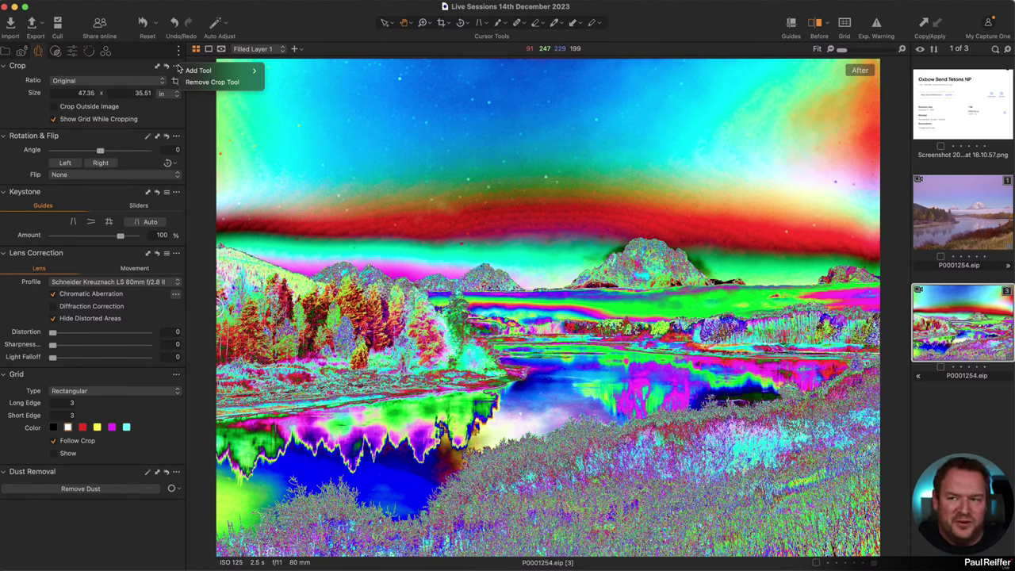
pyautogui.moveTo(219, 71)
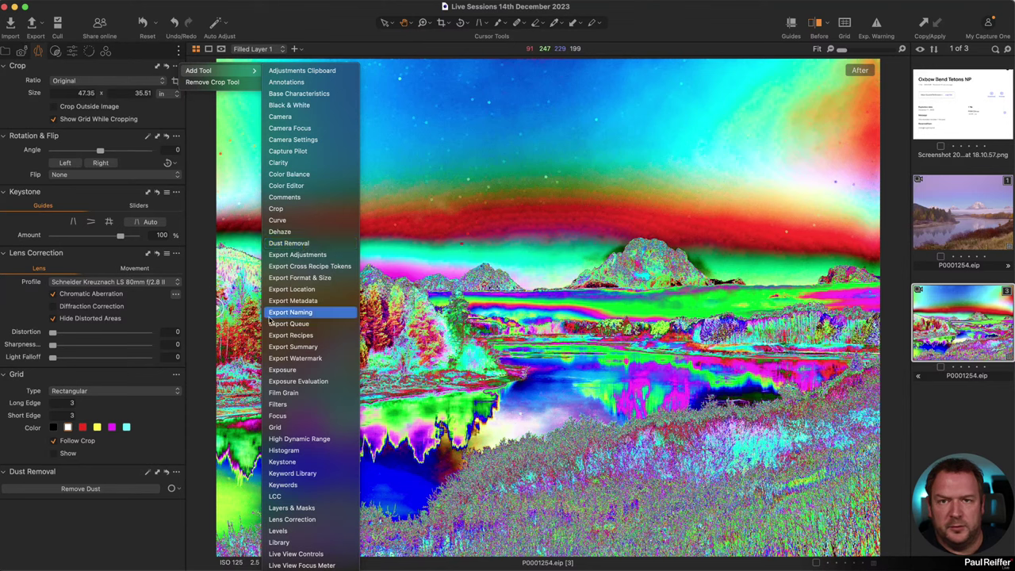
pyautogui.click(58, 492)
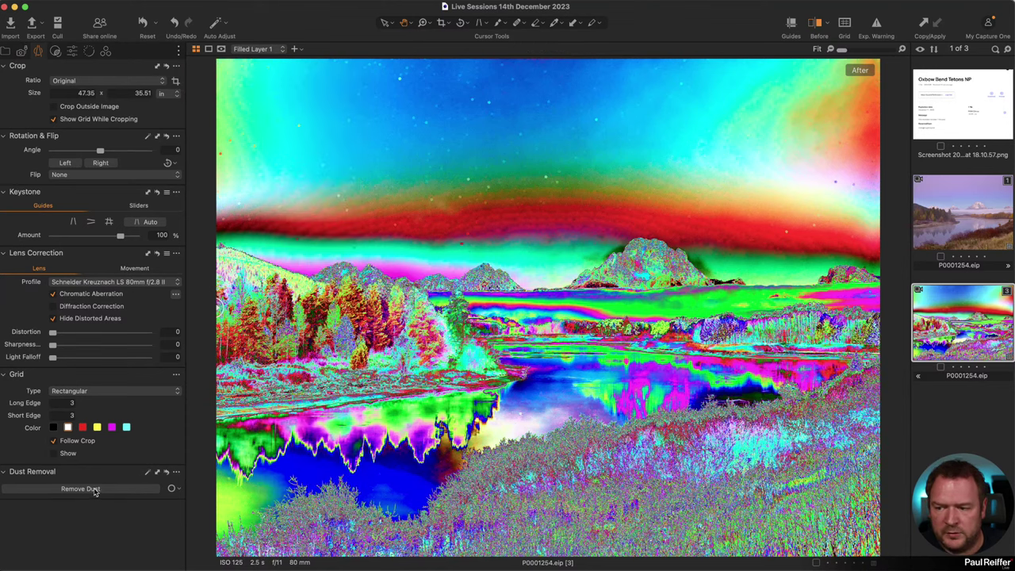
pyautogui.click(95, 489)
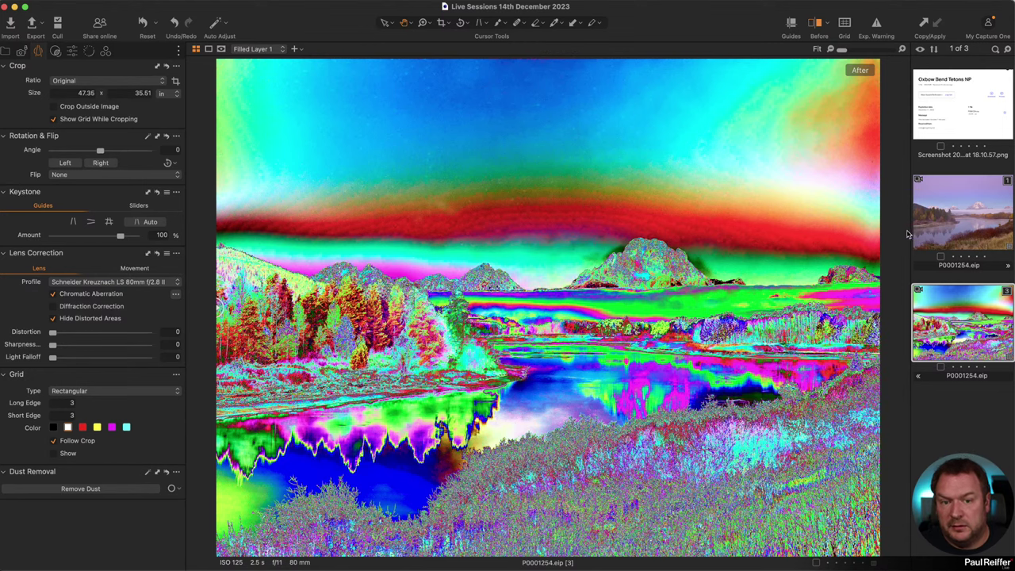
# Compare the original variant's manual heal marks on Heal Layer 2 with the clone cleaned by automatic dust removal
pyautogui.click(946, 231)
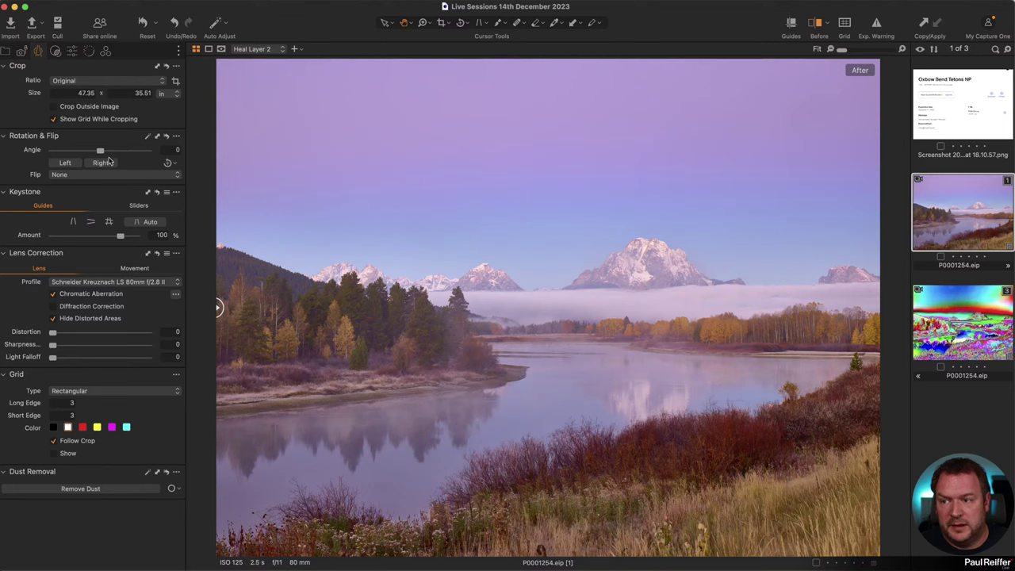
pyautogui.click(71, 51)
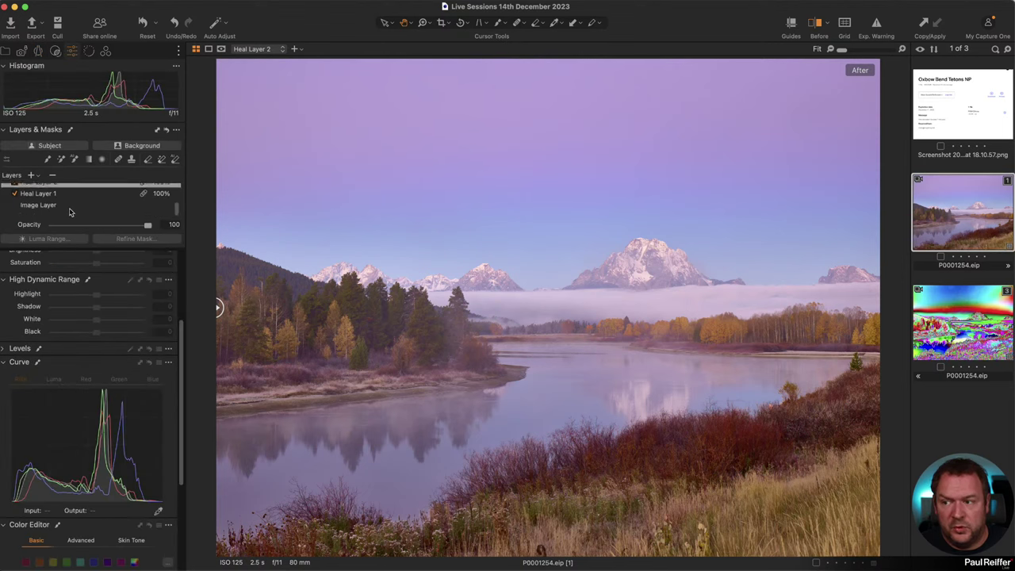
pyautogui.click(118, 158)
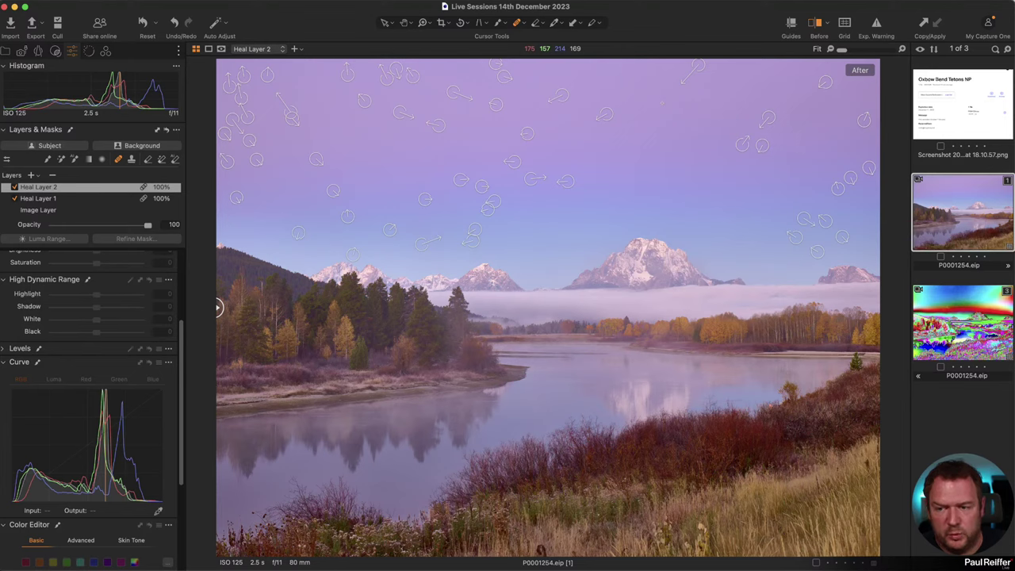
pyautogui.click(957, 325)
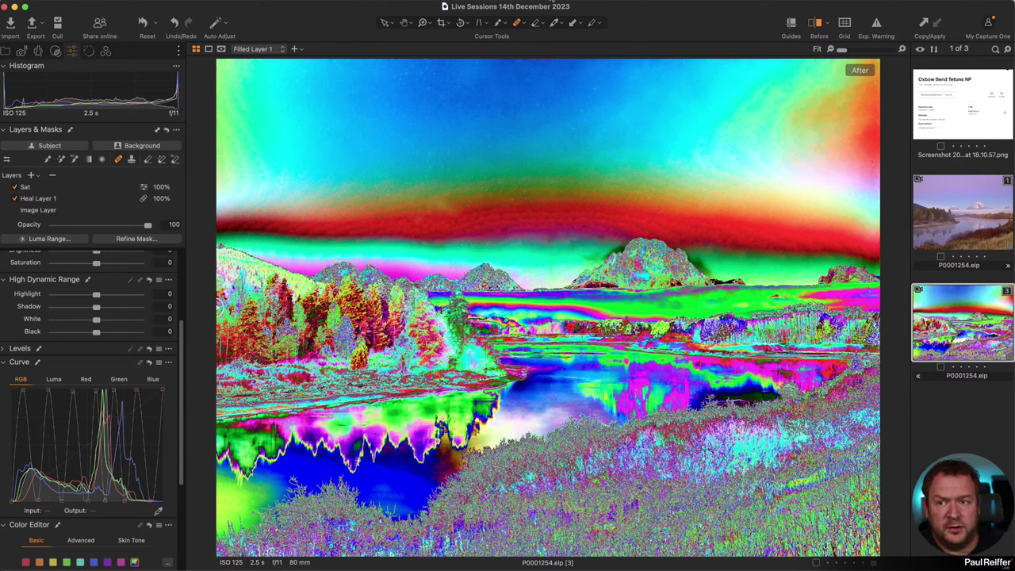
pyautogui.click(525, 24)
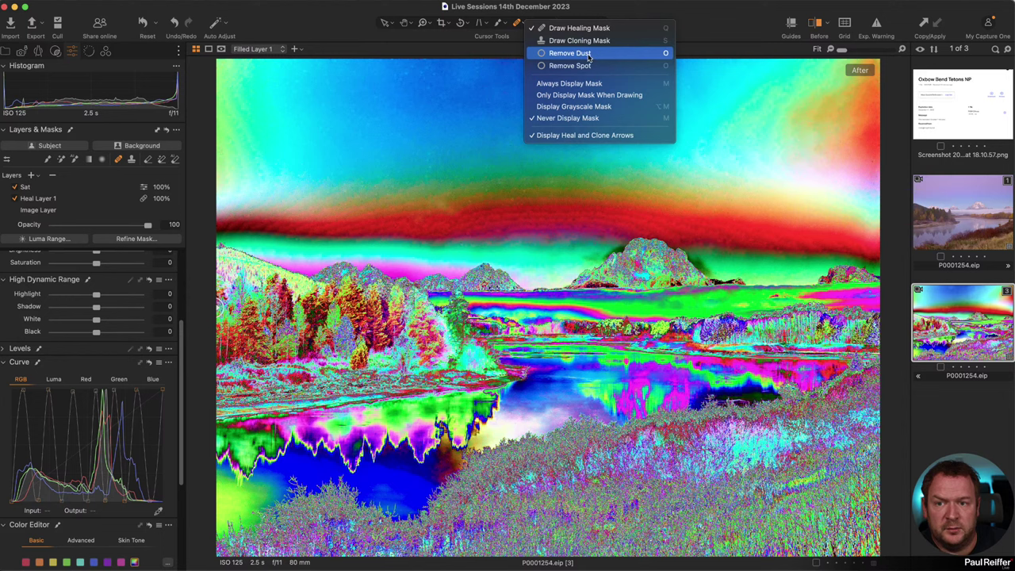
pyautogui.click(724, 24)
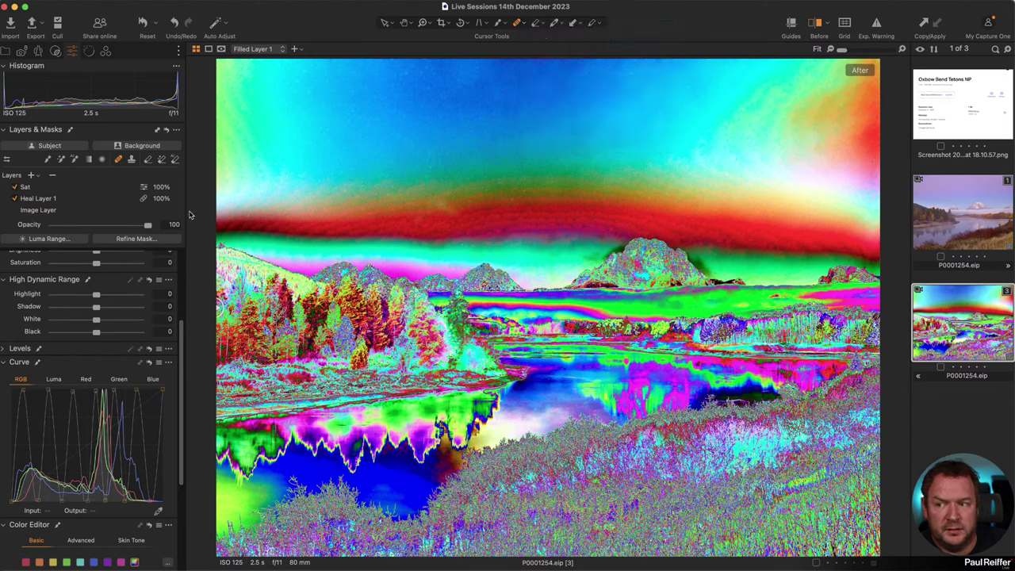
pyautogui.rightClick(176, 69)
pyautogui.moveTo(215, 69)
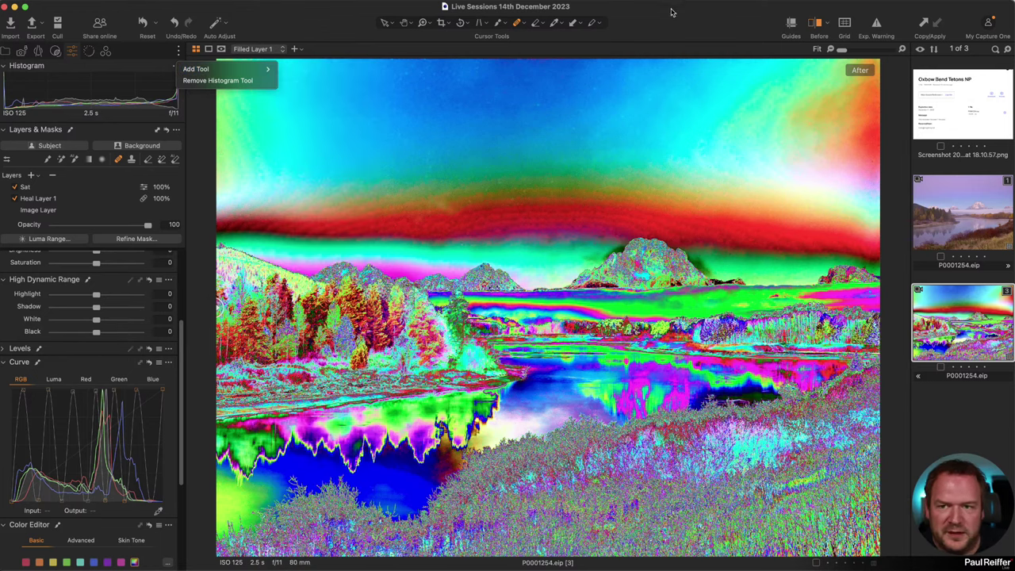
pyautogui.press('Escape')
# Activate the Remove Dust cursor tool to display the dust removal markers on the rainbow-curve clone
pyautogui.click(38, 51)
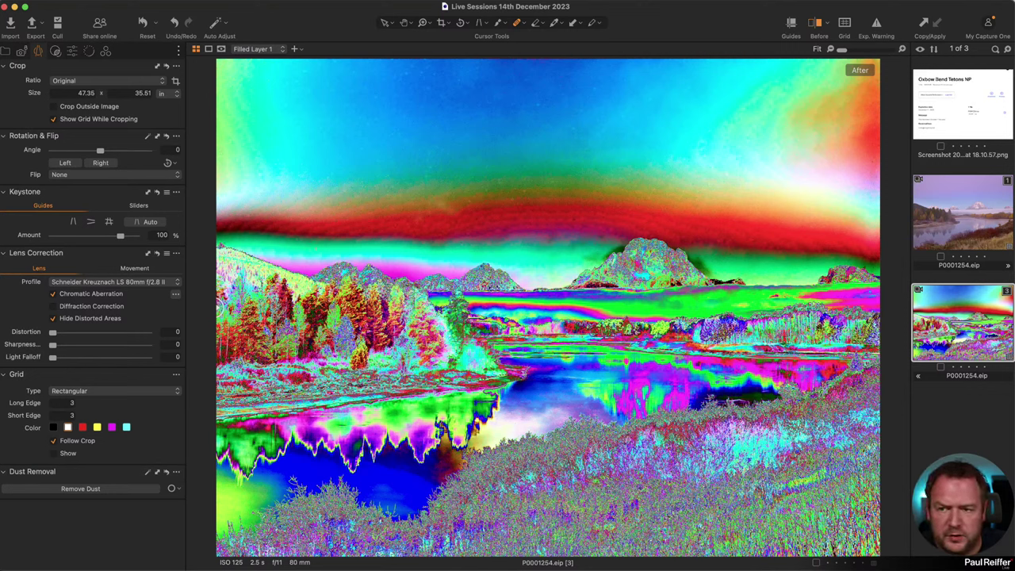
pyautogui.click(171, 490)
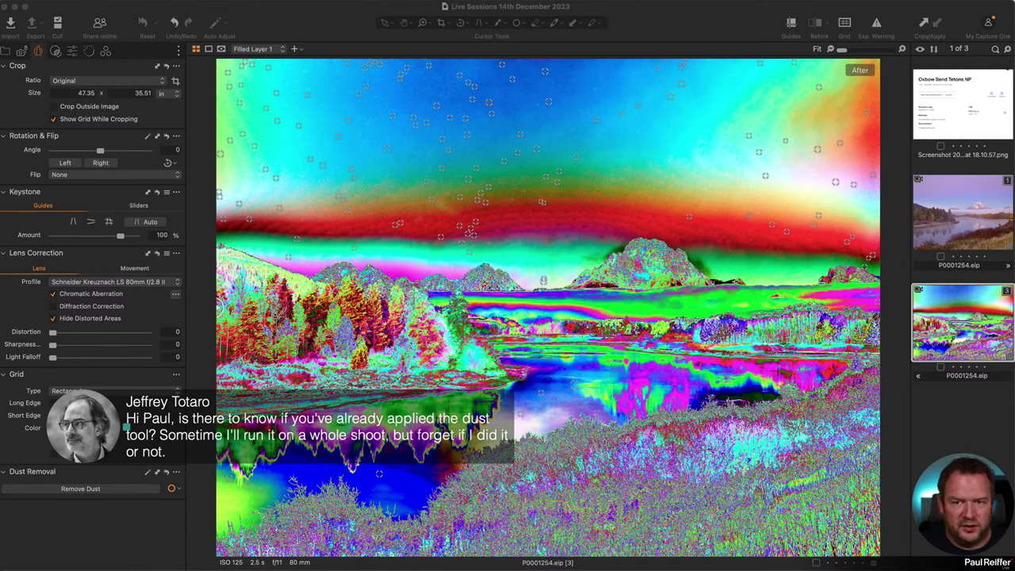
# Switch from the Remove Dust cursor to the Select cursor and turn off the Before/After view
pyautogui.click(516, 22)
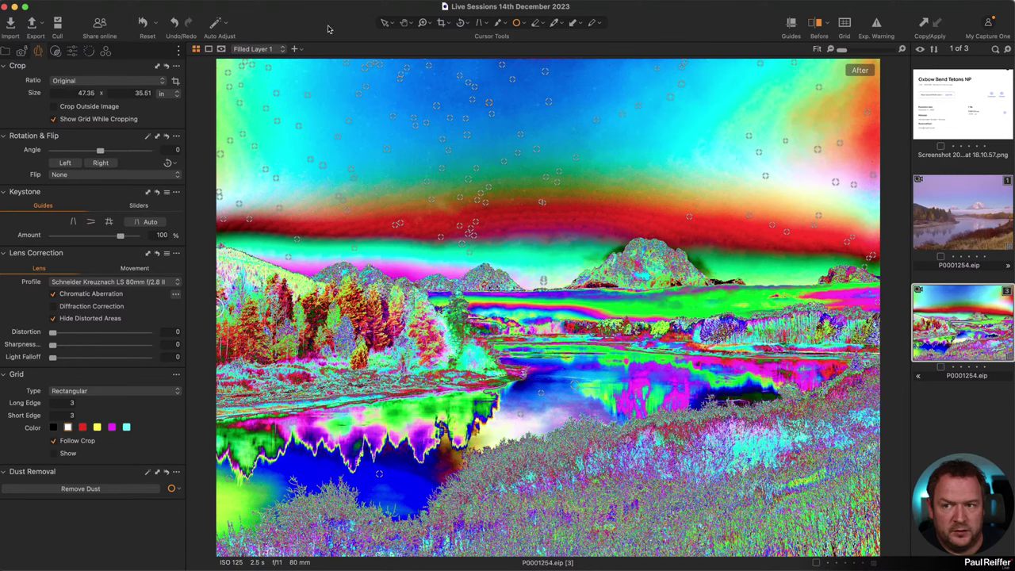
pyautogui.click(386, 23)
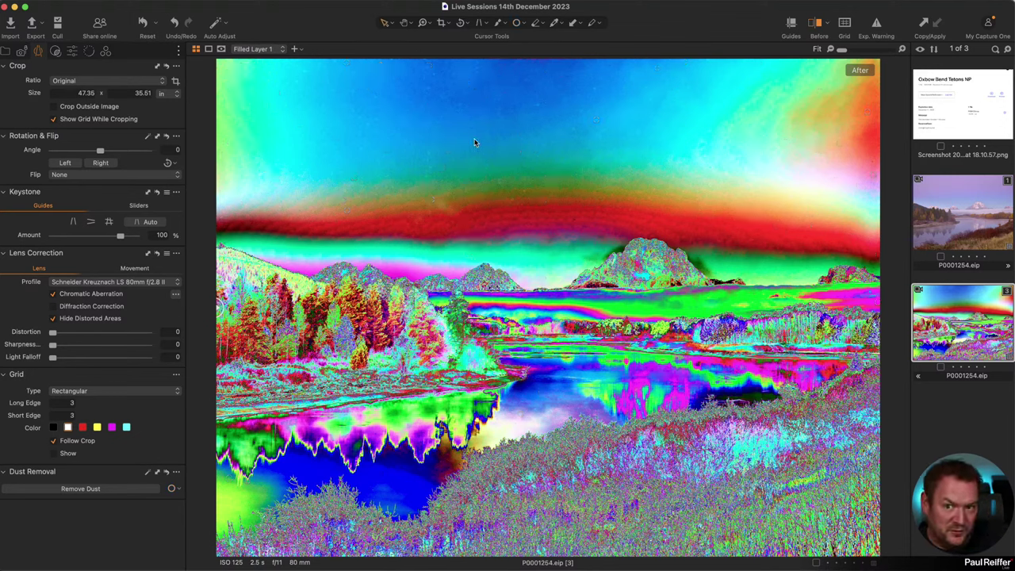
pyautogui.click(819, 28)
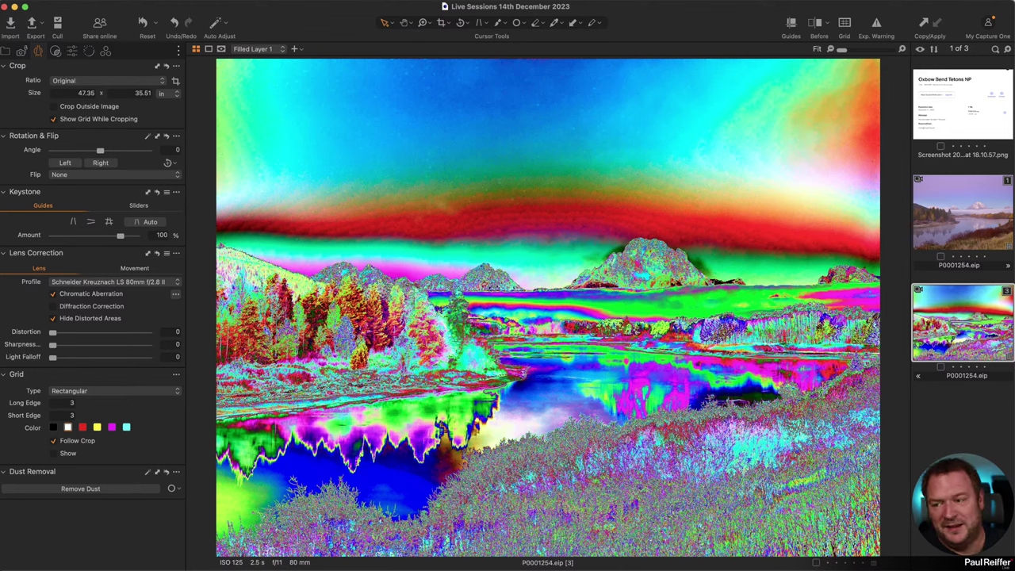
# Turn off Filled Layer 1 on the clone to remove the rainbow curve from the lake photo
pyautogui.click(74, 51)
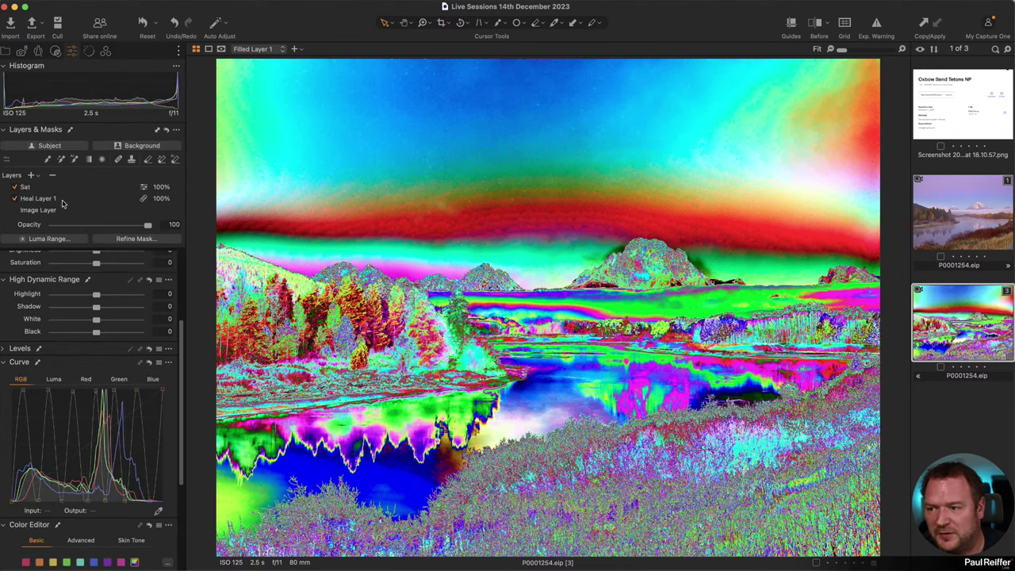
pyautogui.scroll(3, 64, 203)
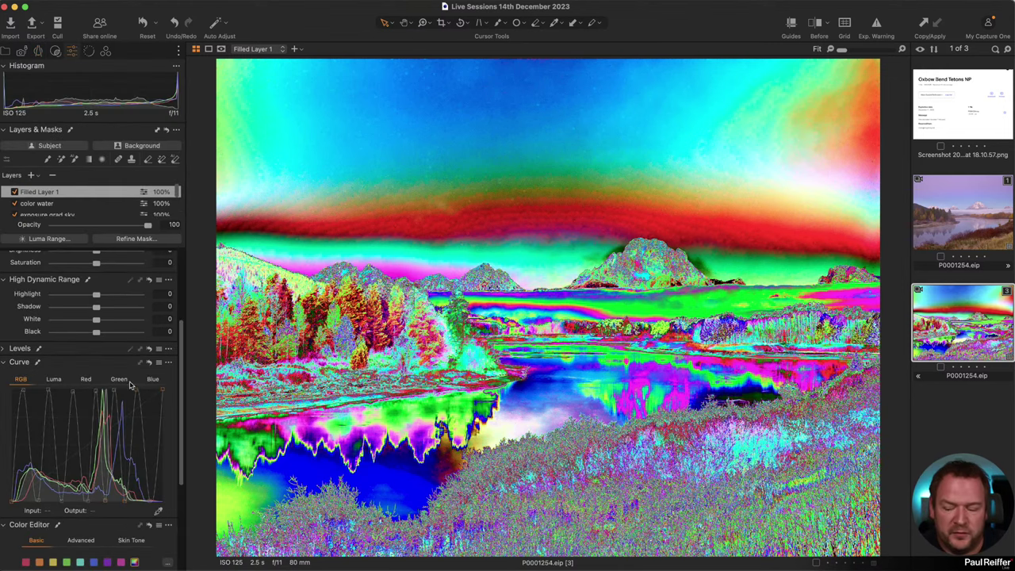
pyautogui.click(14, 192)
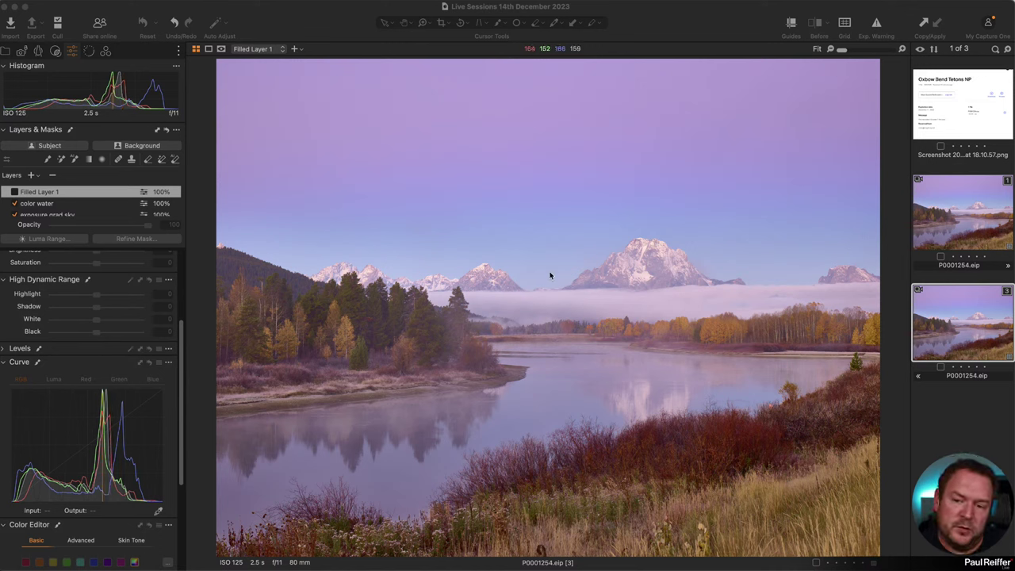
# Turn off the color water, exposure grad sky, dehaze, Clar, hdr, Sat and Heal Layer 1 layers
pyautogui.scroll(-3, 67, 208)
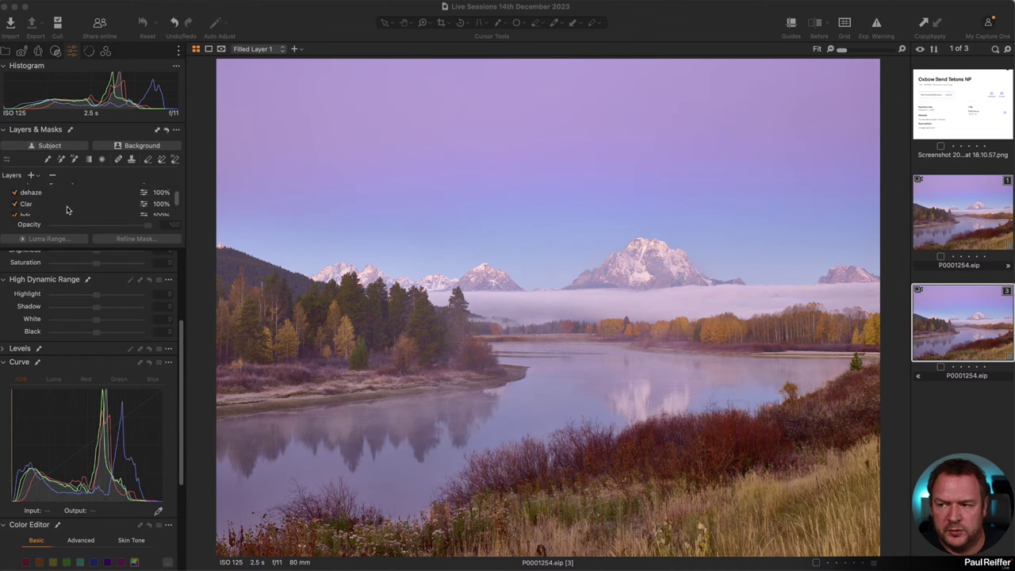
pyautogui.scroll(4, 67, 207)
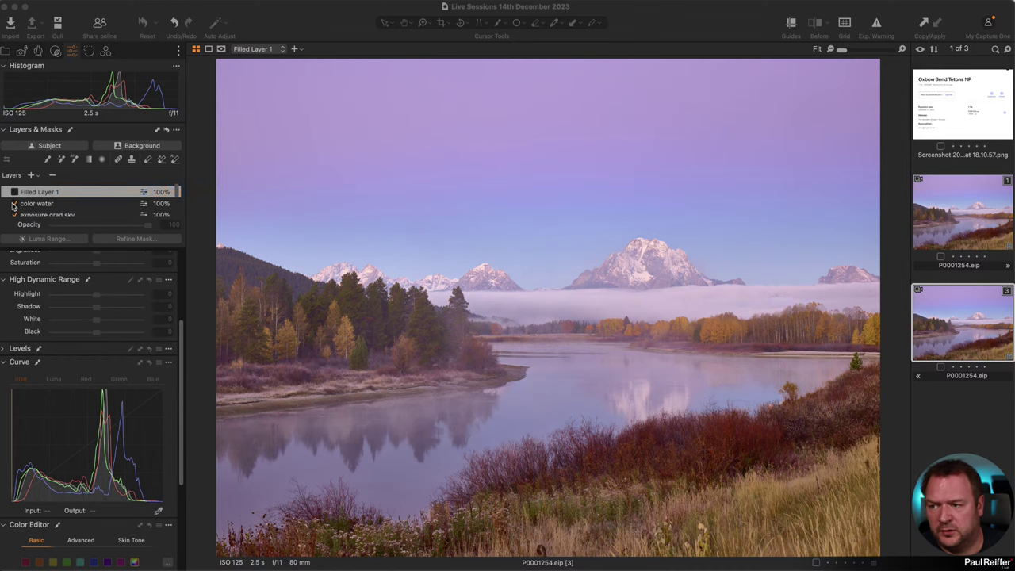
pyautogui.click(12, 205)
pyautogui.scroll(-3, 14, 206)
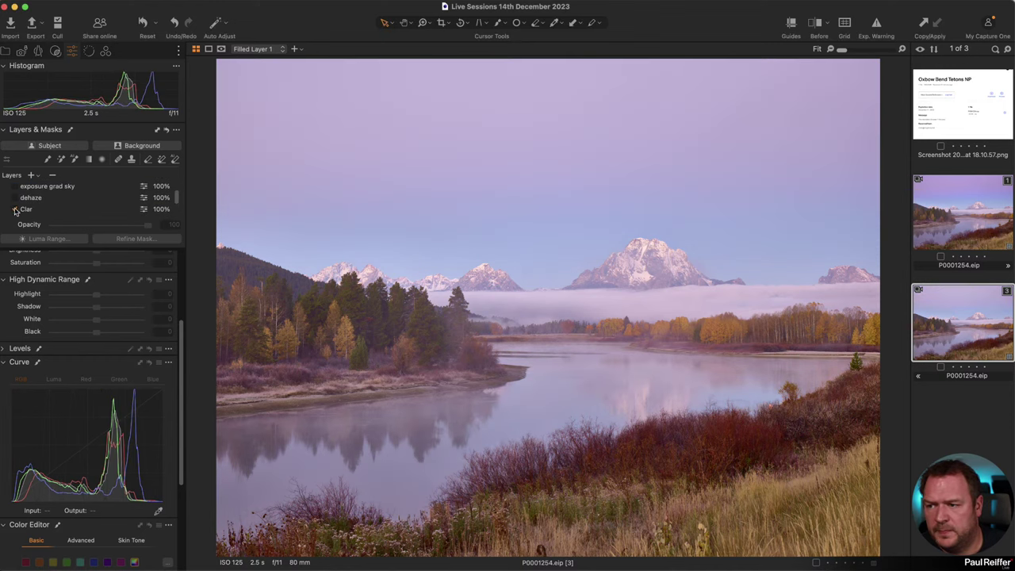
pyautogui.click(14, 209)
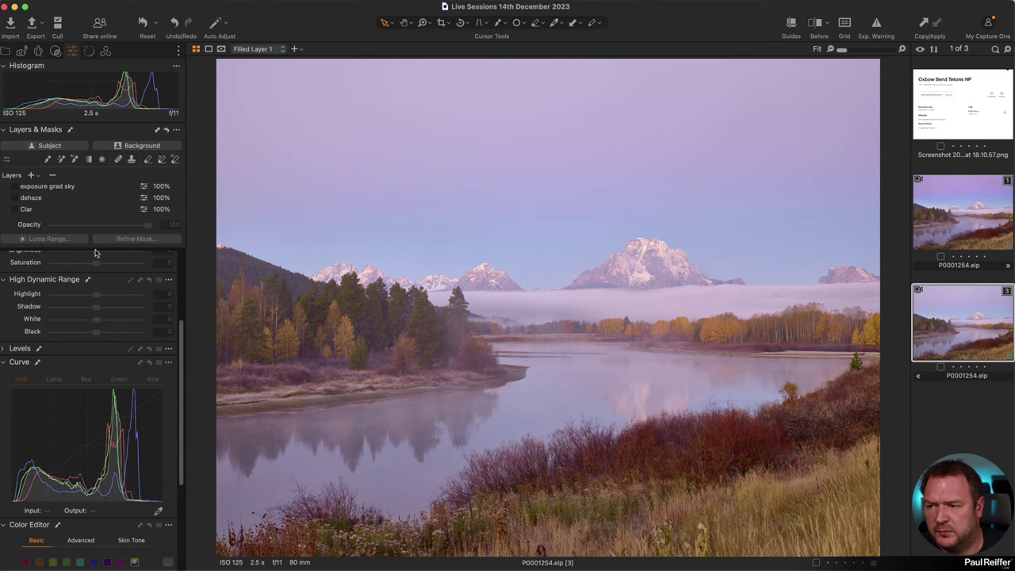
pyautogui.scroll(-2, 16, 208)
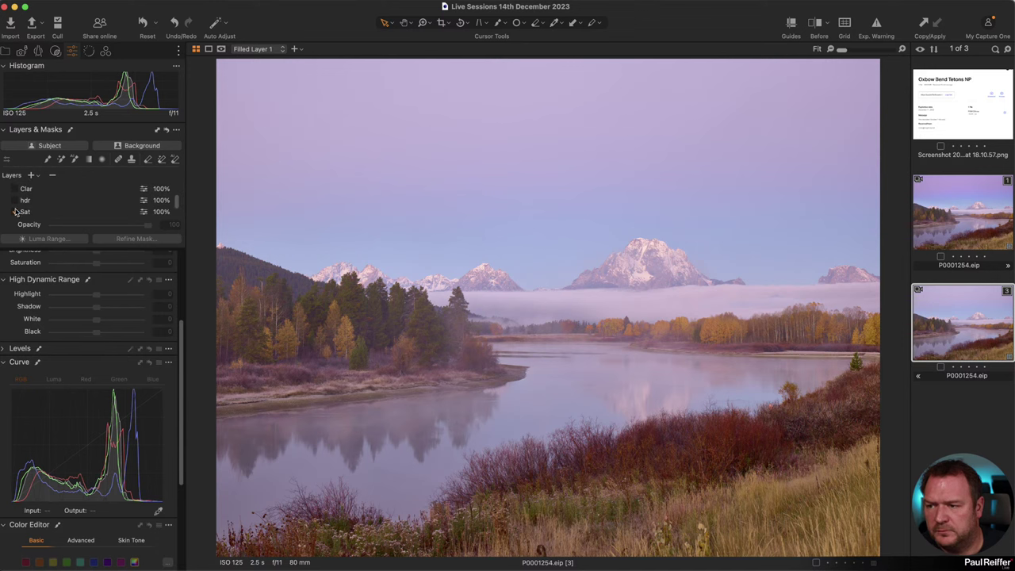
pyautogui.click(14, 212)
pyautogui.scroll(-2, 16, 207)
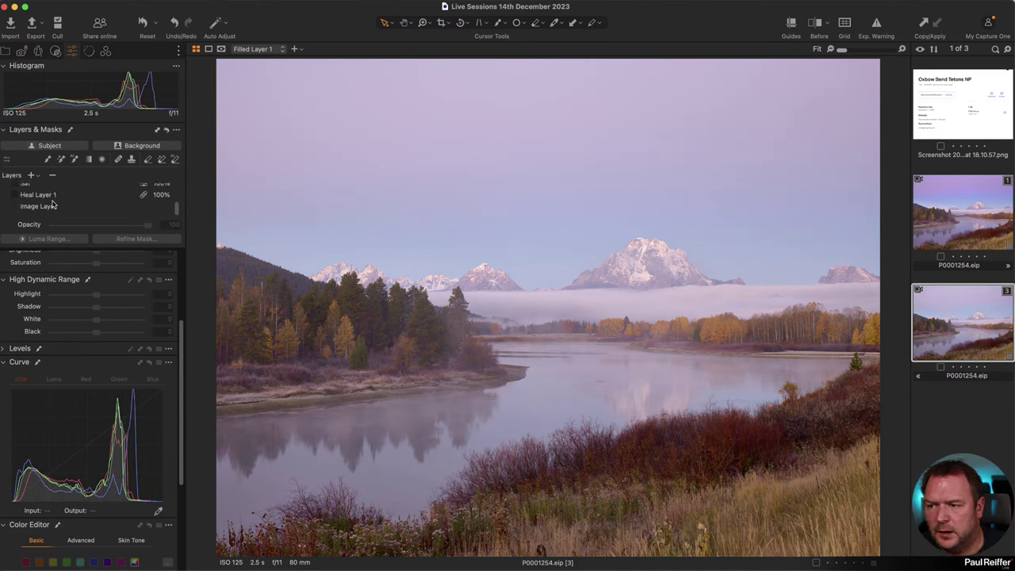
# Select the Image Layer and compare its base adjustments with the original using the split Before/After view
pyautogui.click(52, 205)
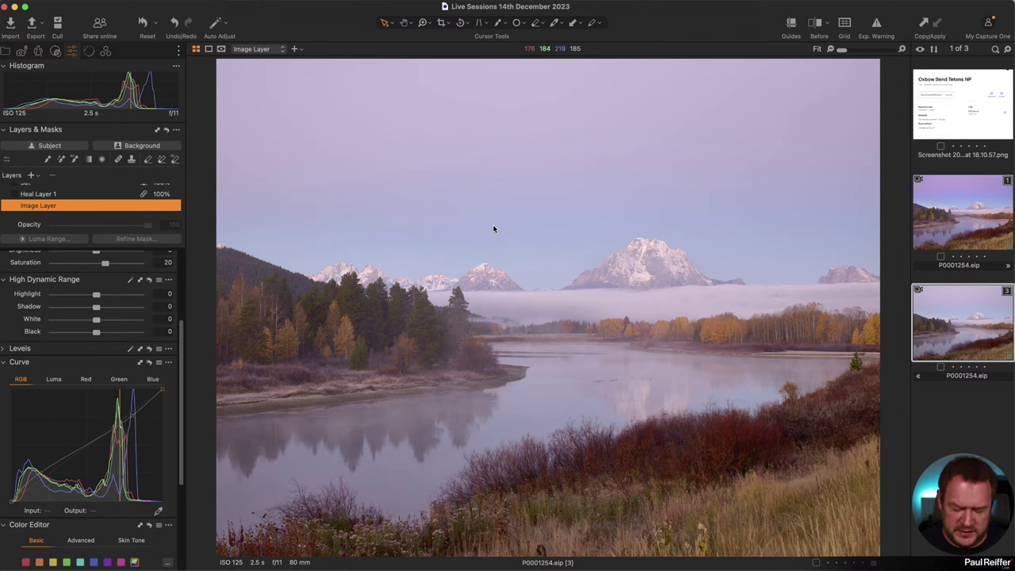
pyautogui.press('y')
pyautogui.moveTo(544, 307); pyautogui.dragTo(414, 308)
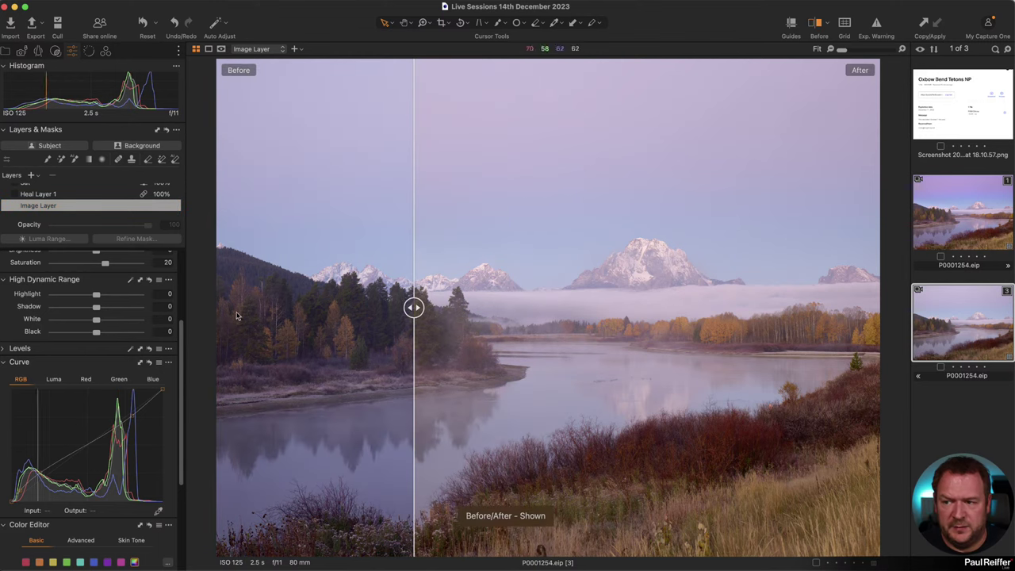
pyautogui.scroll(3, 113, 298)
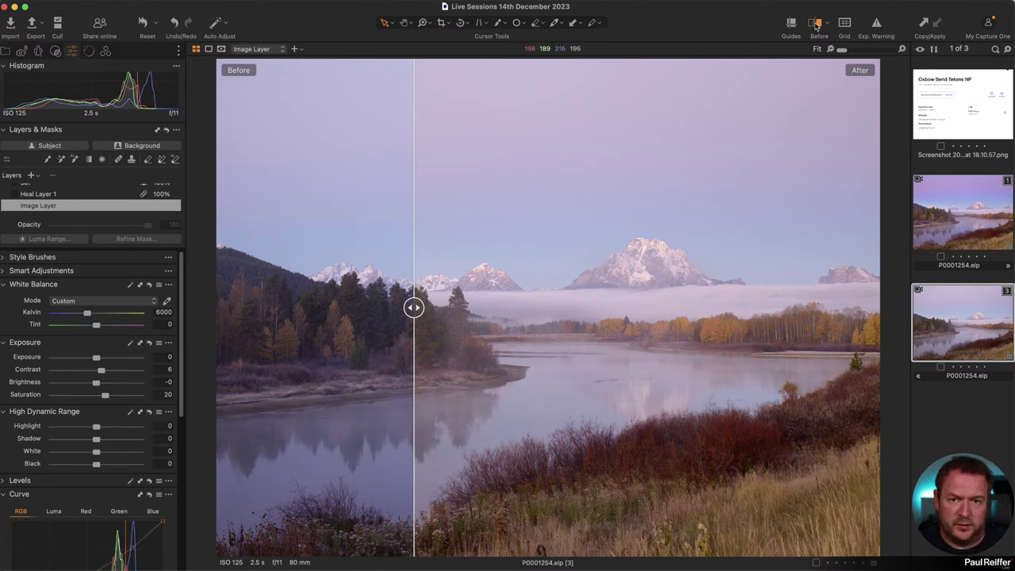
pyautogui.press('y')
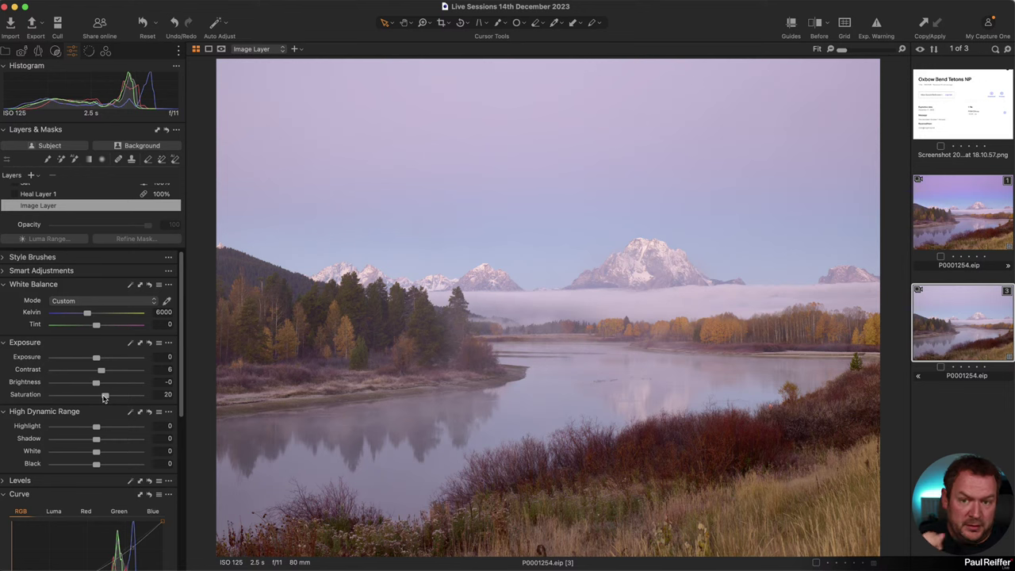
# Repeatedly reset the Image Layer's Saturation to 0 and undo it to compare the two looks
pyautogui.doubleClick(28, 394)
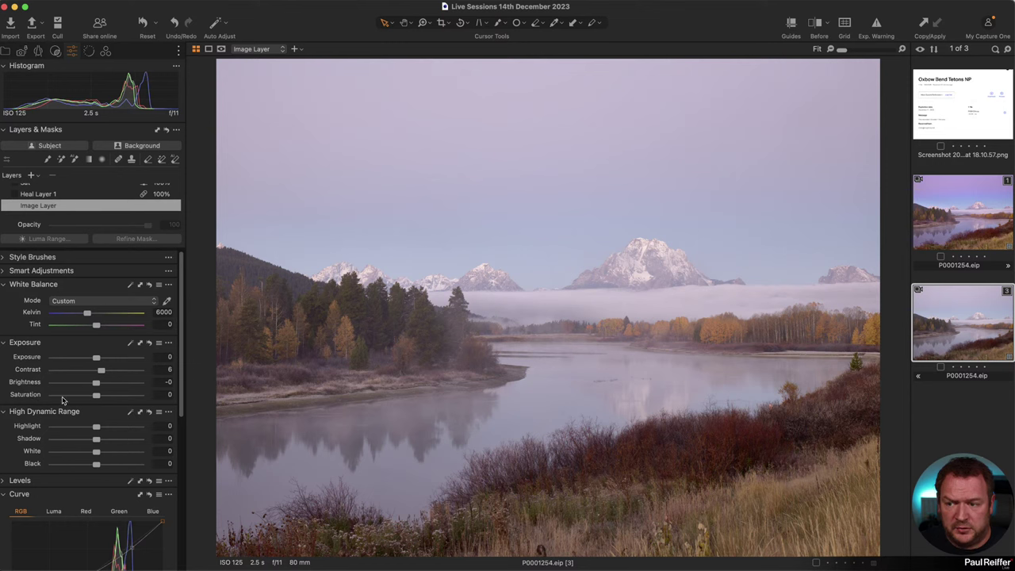
pyautogui.press('super+z')
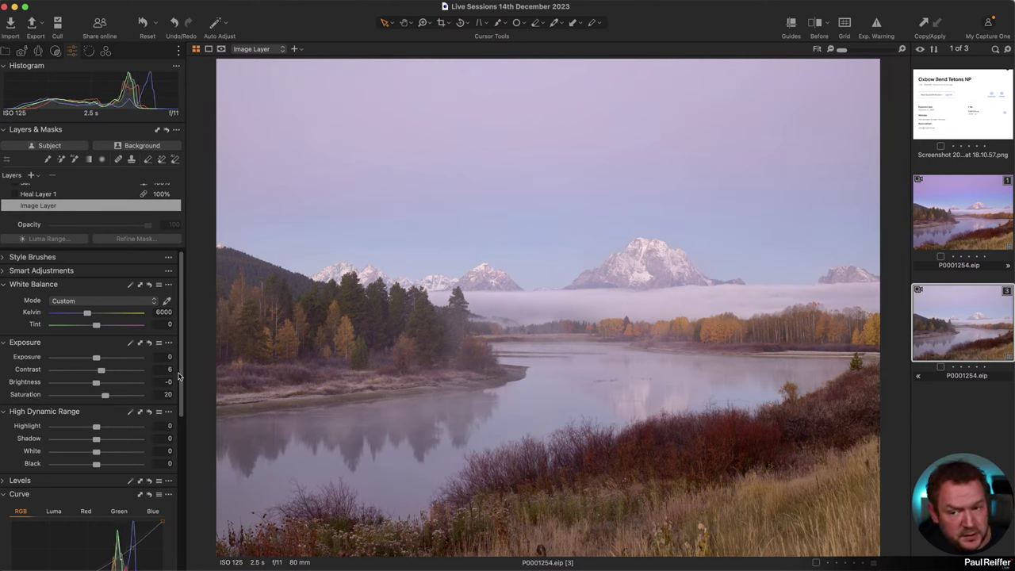
pyautogui.doubleClick(29, 396)
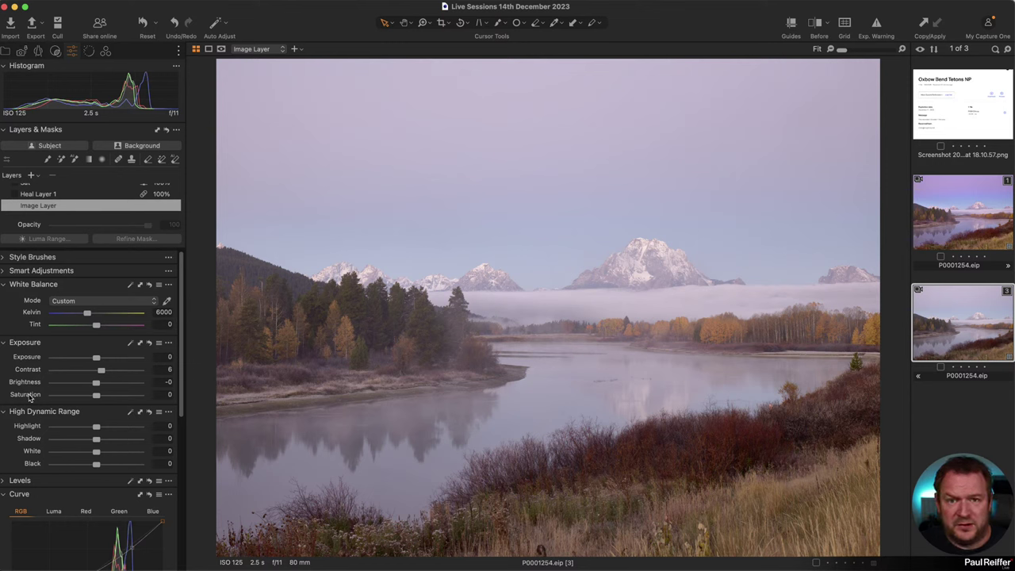
pyautogui.press('super+z')
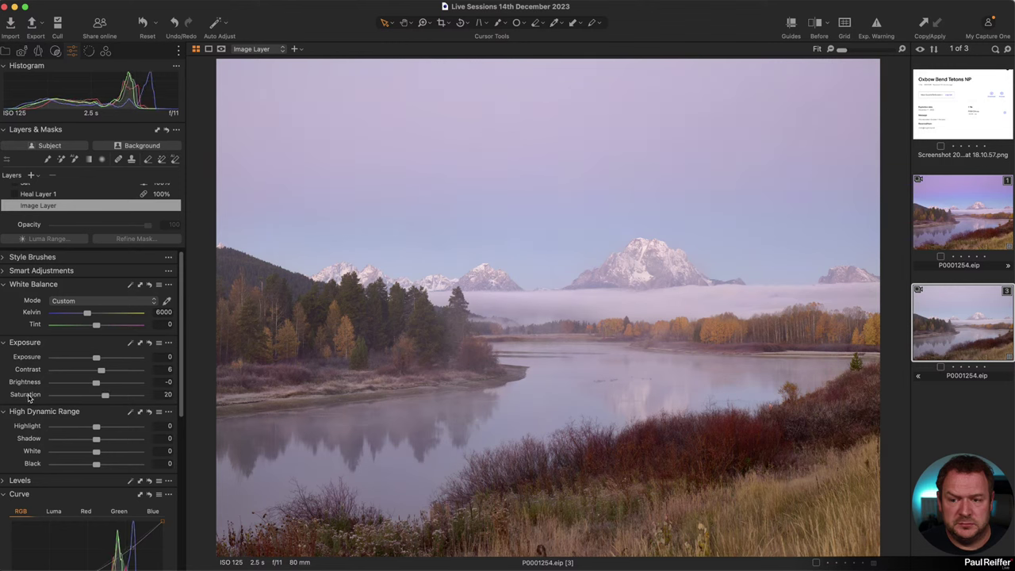
pyautogui.doubleClick(29, 397)
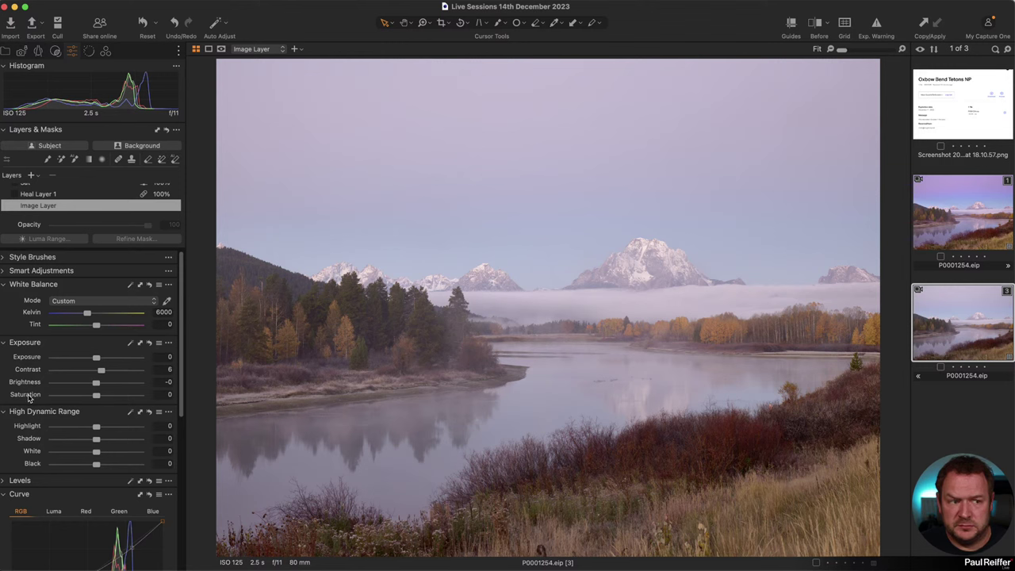
pyautogui.press('super+z')
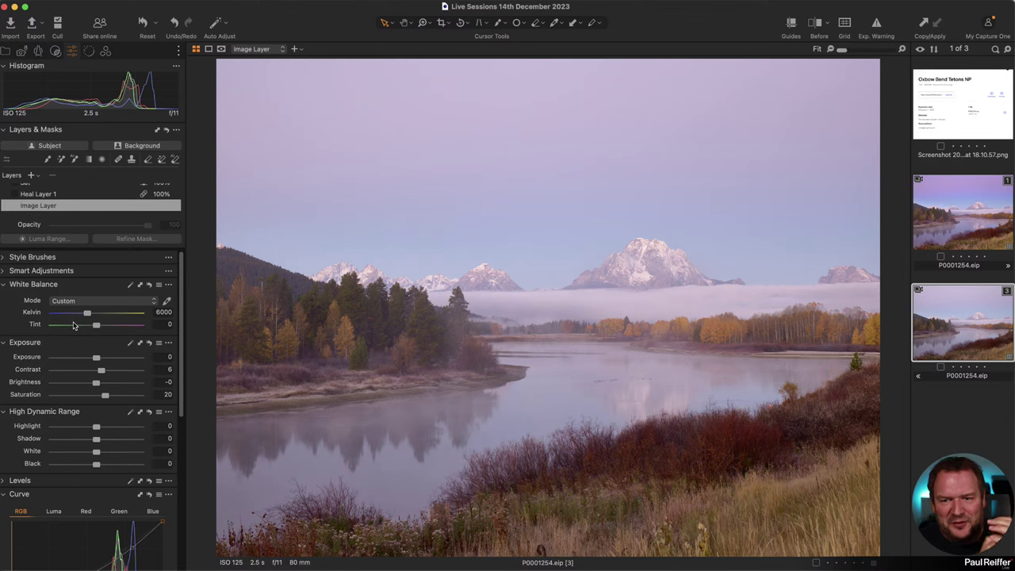
# Turn the Sat layer back on above the Image Layer's own saturation adjustment
pyautogui.scroll(1, 54, 200)
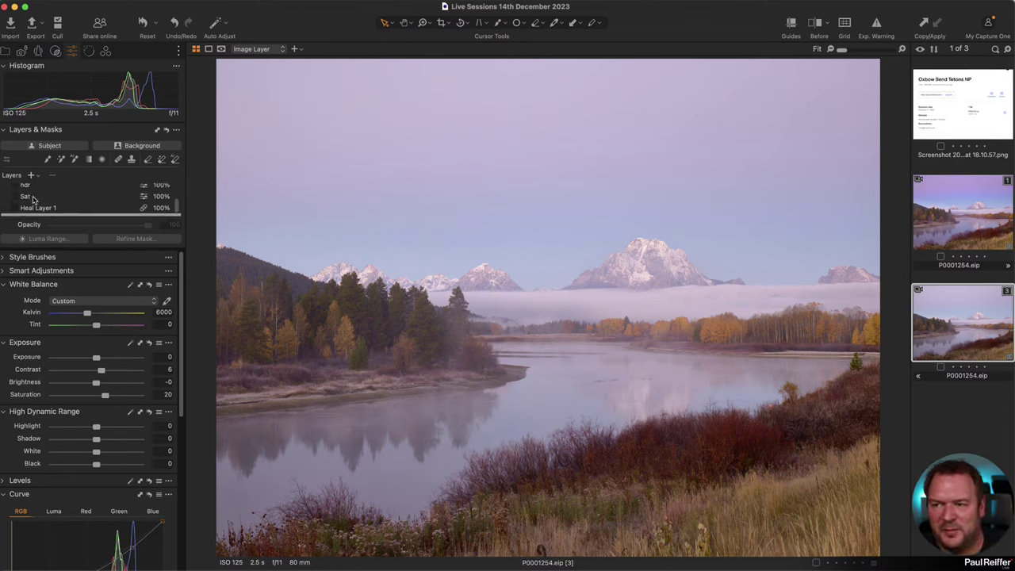
pyautogui.click(26, 196)
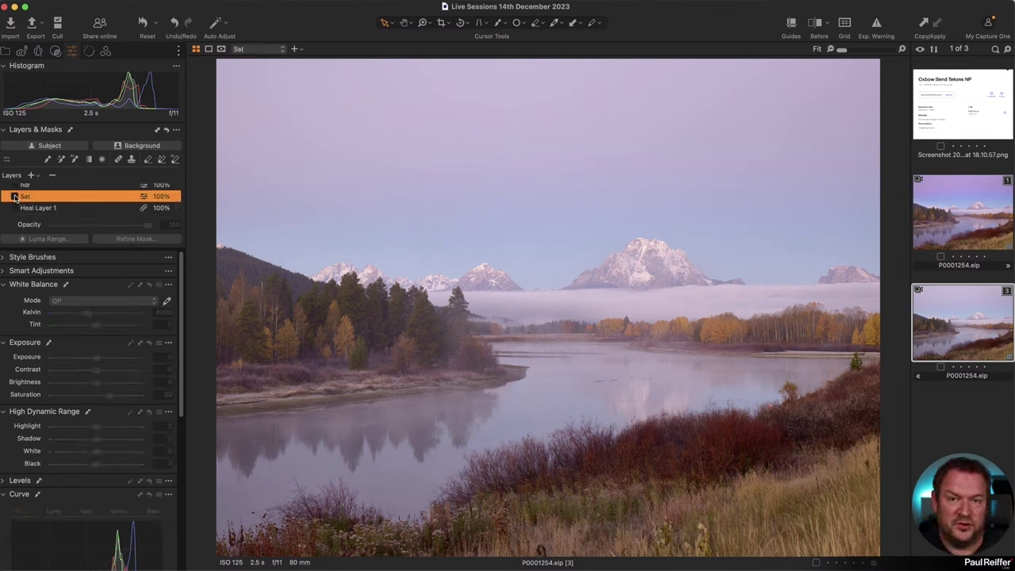
pyautogui.click(14, 196)
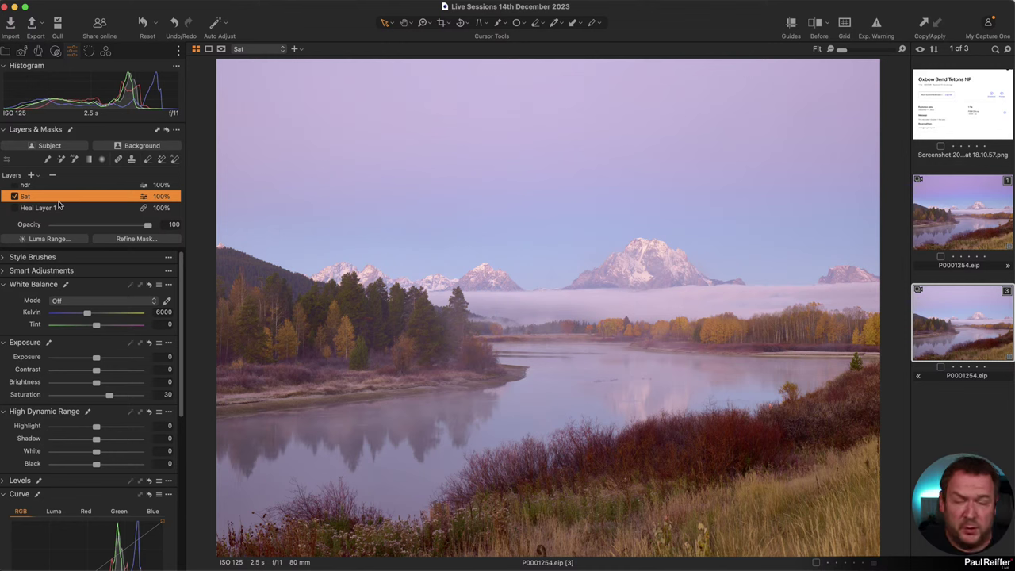
# Compare the Saturation settings of the Image Layer and the Sat layer
pyautogui.scroll(-1, 58, 205)
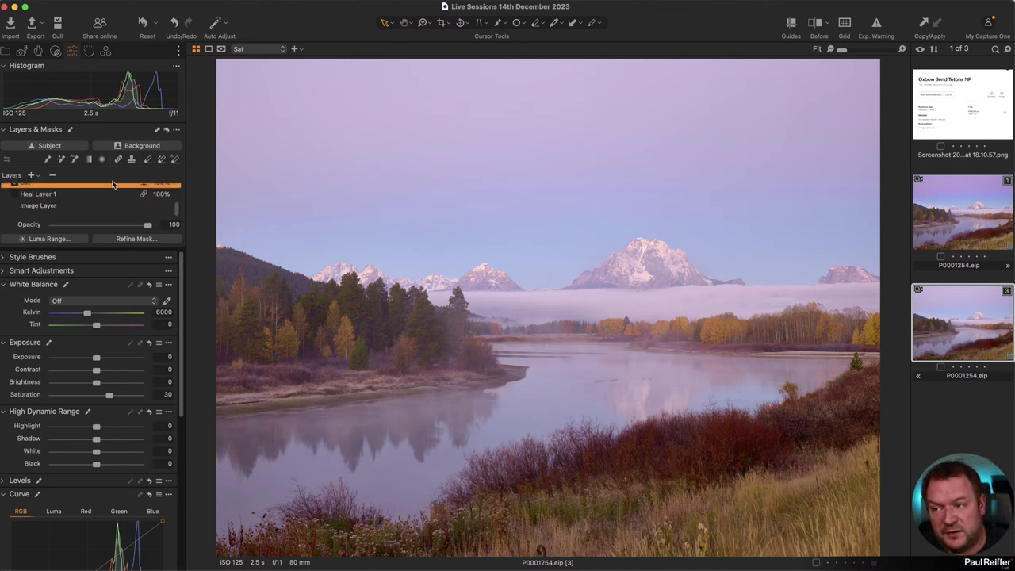
pyautogui.click(53, 207)
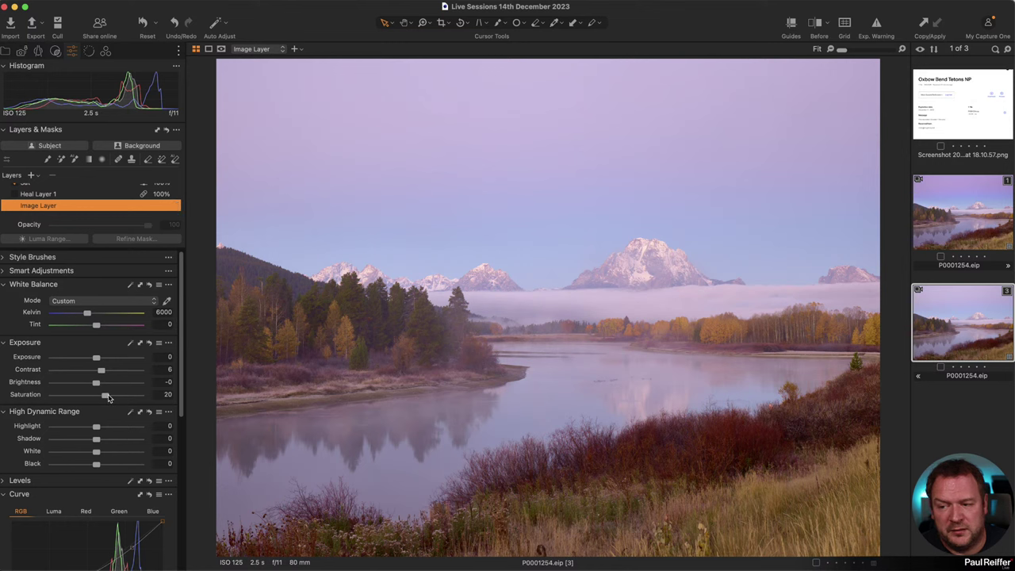
pyautogui.scroll(1, 63, 211)
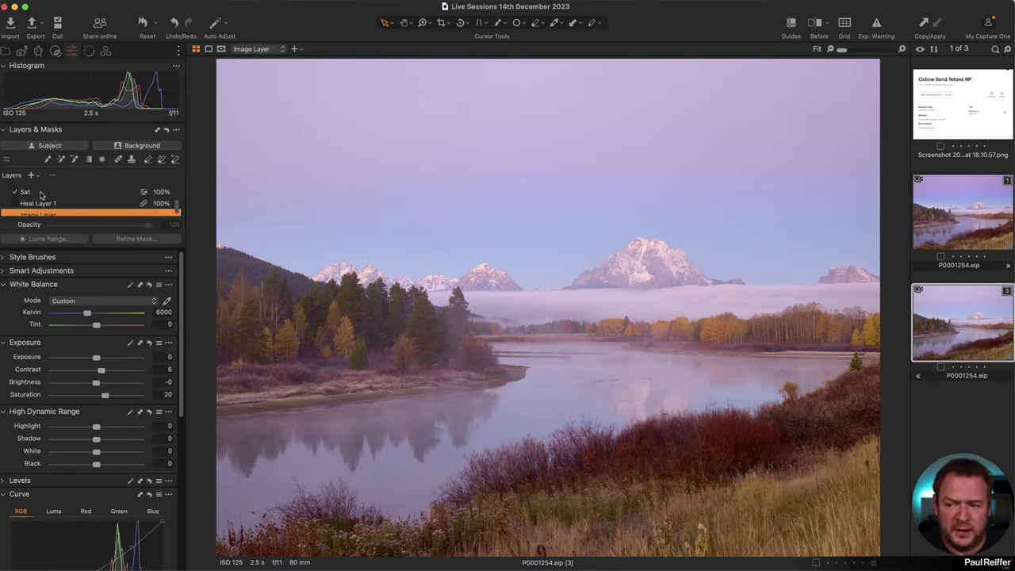
pyautogui.click(42, 192)
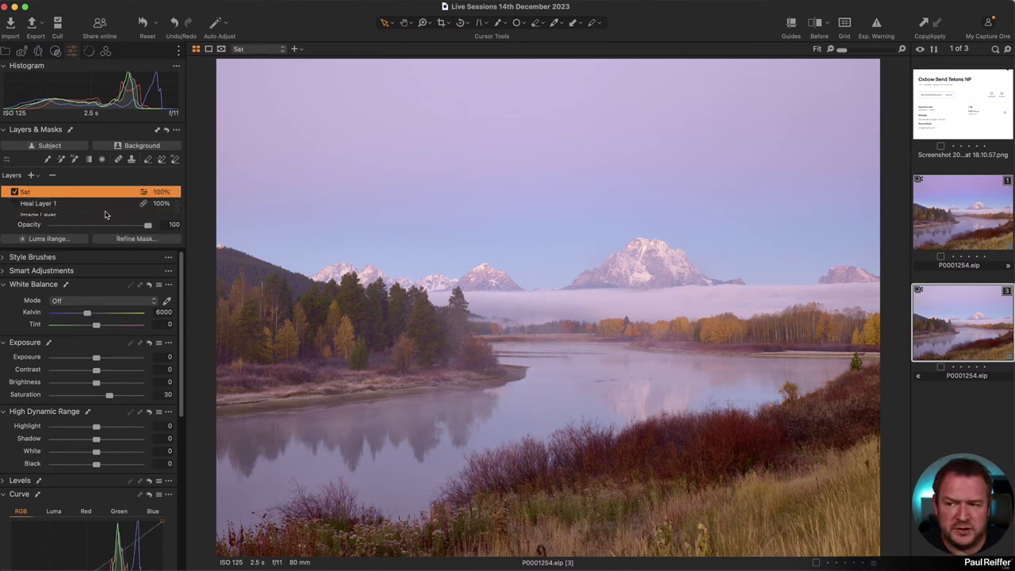
pyautogui.scroll(-1, 65, 210)
pyautogui.click(59, 206)
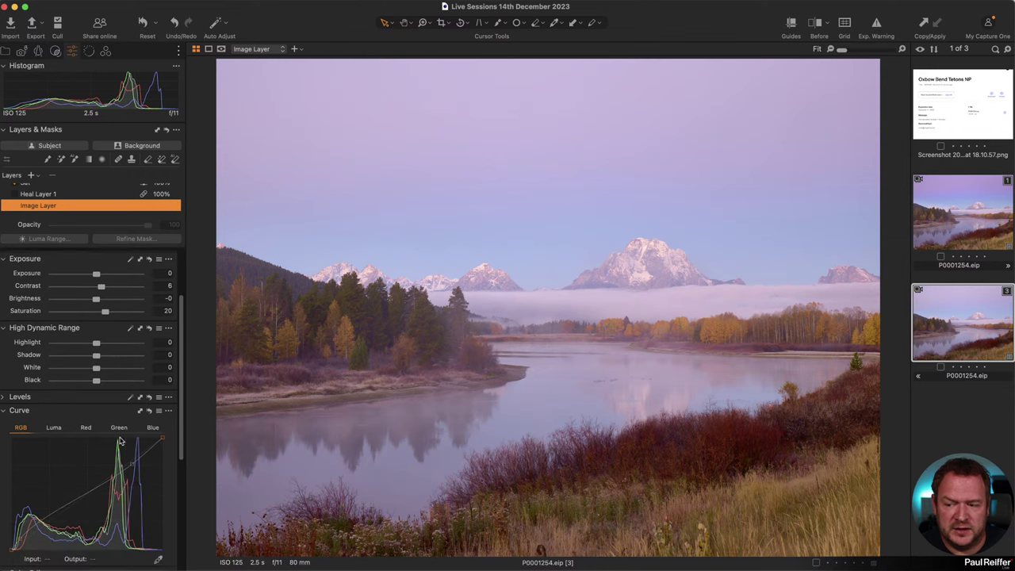
# Examine the Image Layer's curve, basic and advanced Color Editor settings, and Dehaze
pyautogui.scroll(-1, 88, 460)
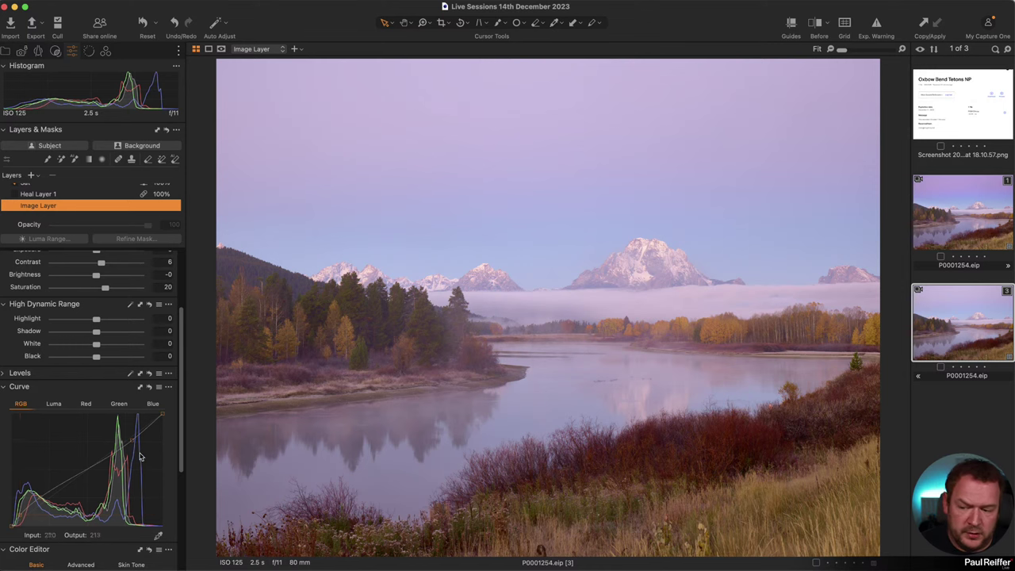
pyautogui.scroll(-4, 137, 444)
pyautogui.scroll(-2, 138, 454)
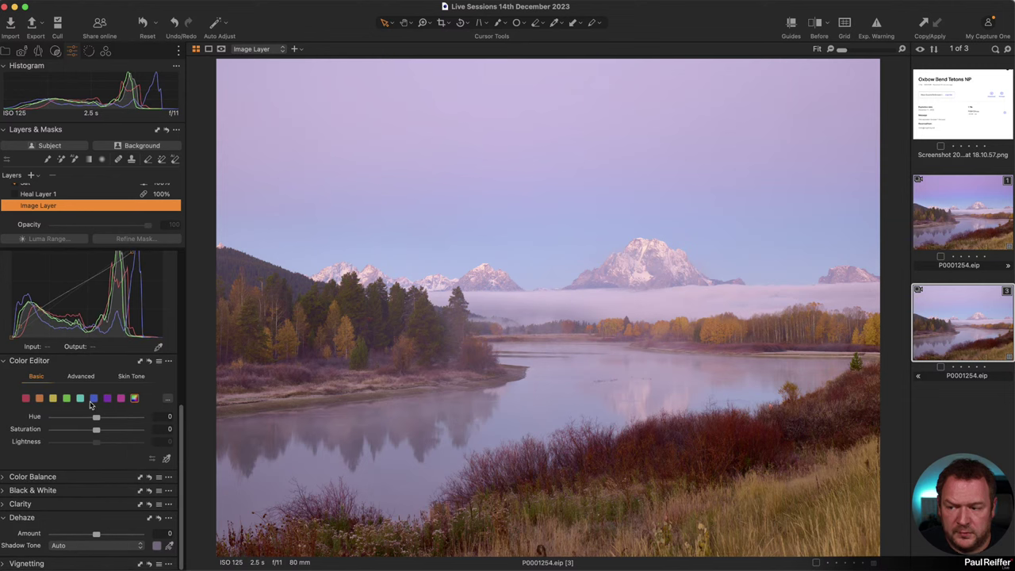
pyautogui.click(80, 376)
pyautogui.scroll(-5, 72, 397)
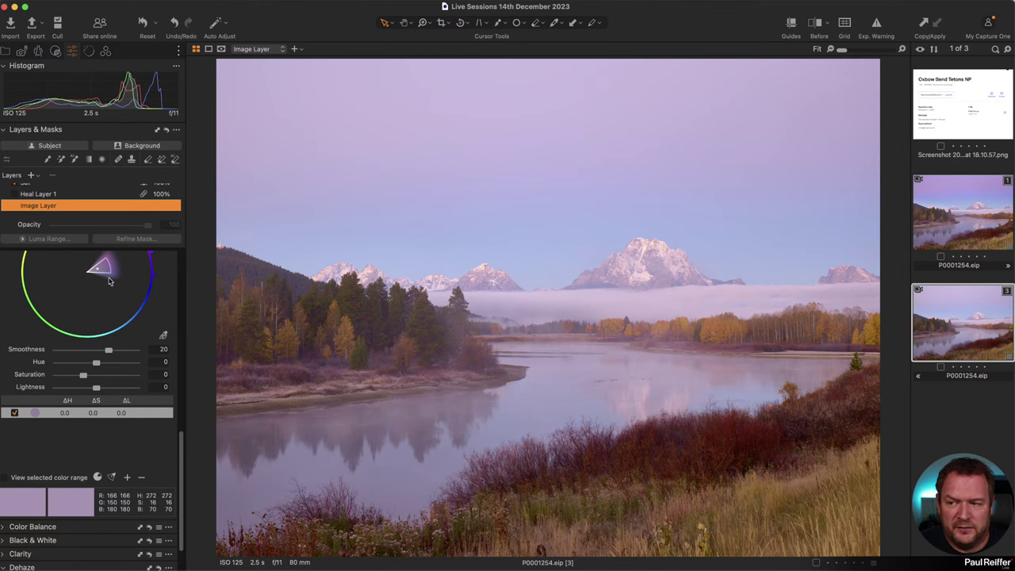
pyautogui.scroll(-5, 115, 291)
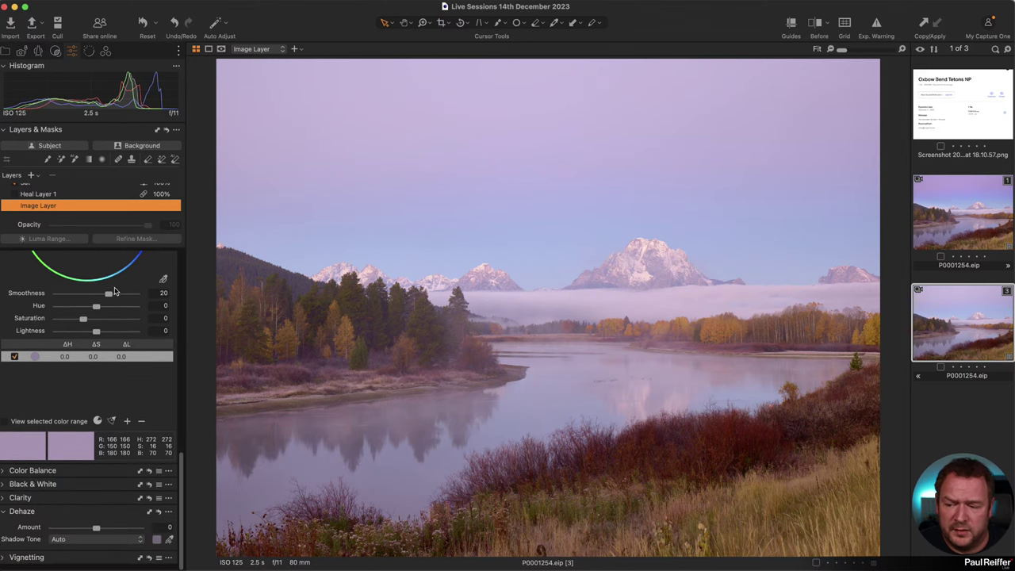
pyautogui.scroll(10, 115, 291)
pyautogui.scroll(1, 52, 197)
pyautogui.scroll(1, 53, 198)
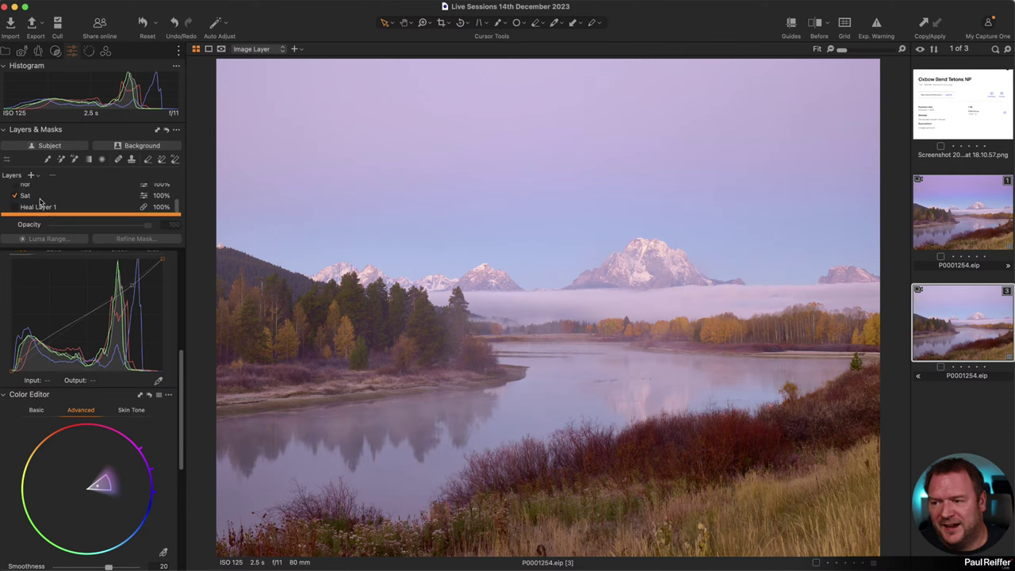
# Examine the Sat layer's Saturation value and its basic Color Editor settings
pyautogui.scroll(10, 56, 254)
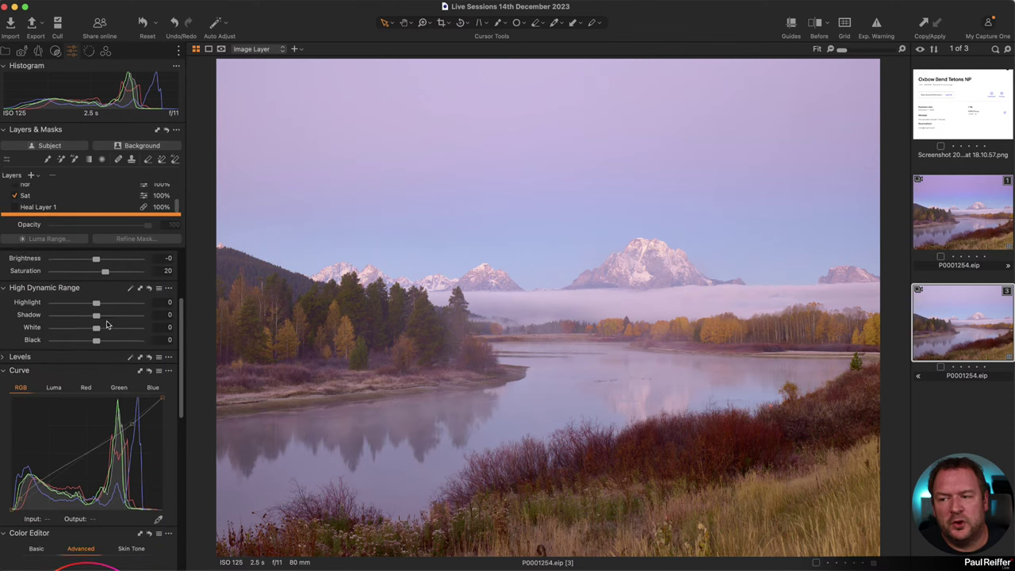
pyautogui.click(39, 198)
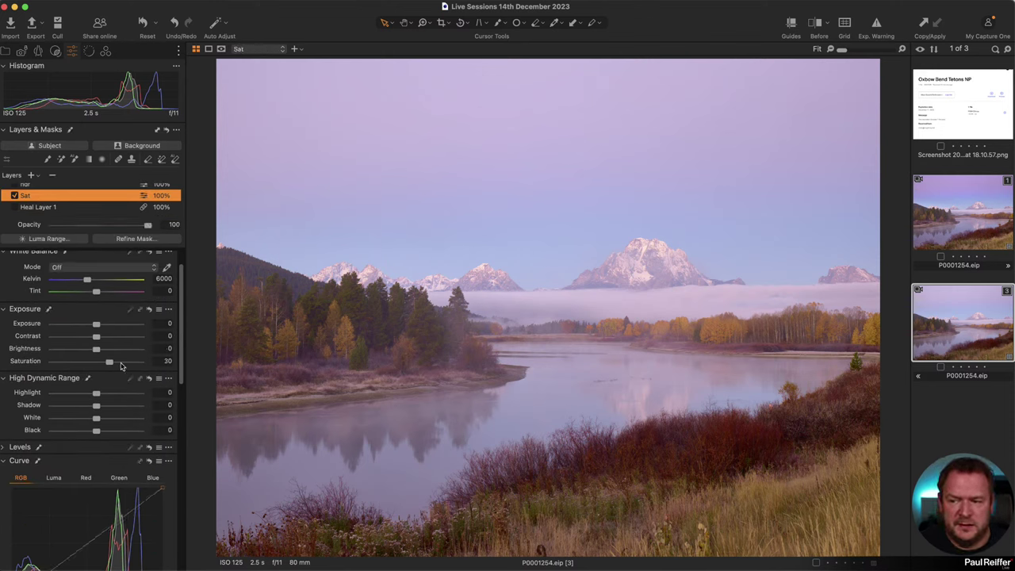
pyautogui.scroll(-8, 108, 353)
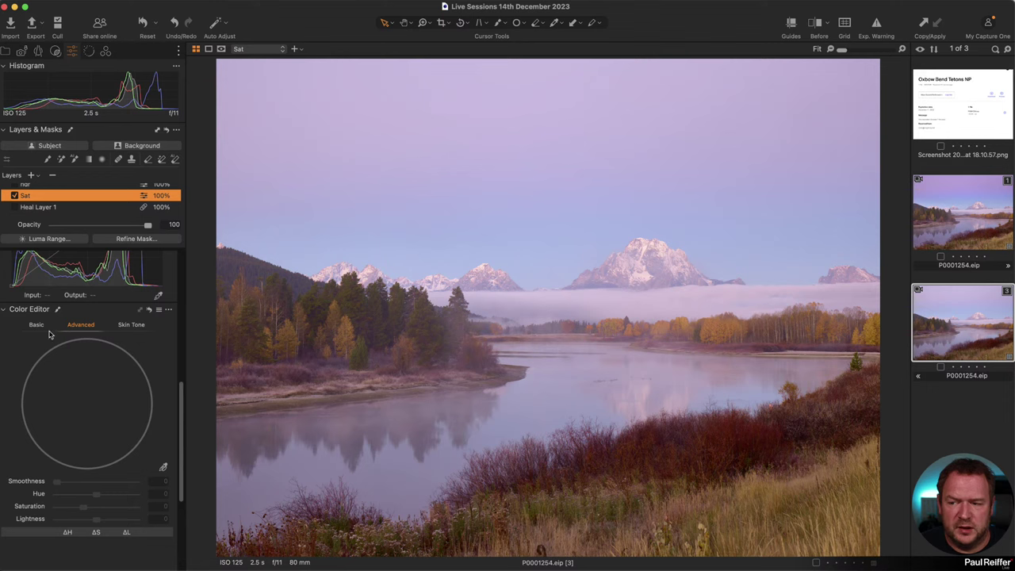
pyautogui.click(39, 327)
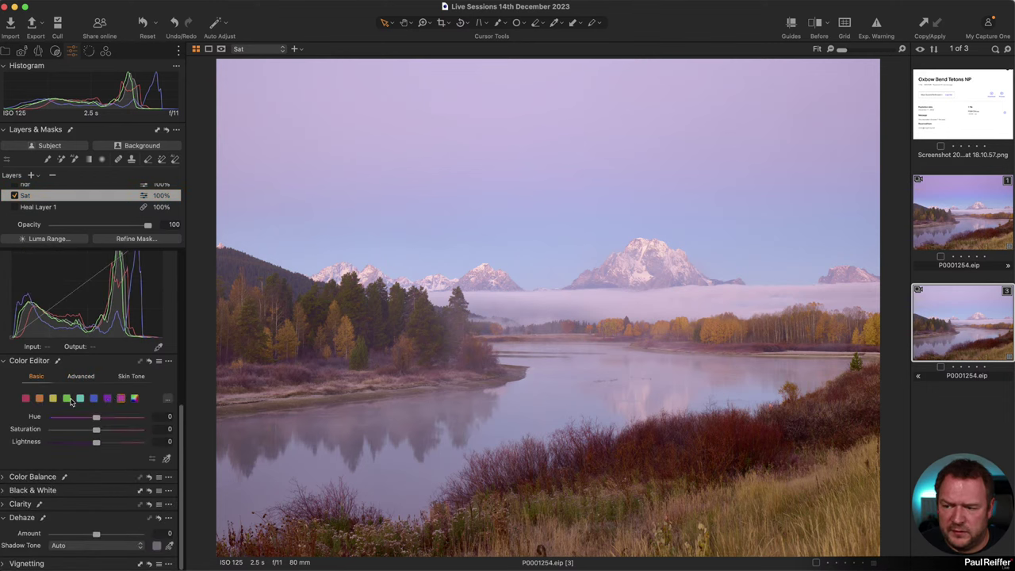
pyautogui.scroll(-1, 115, 422)
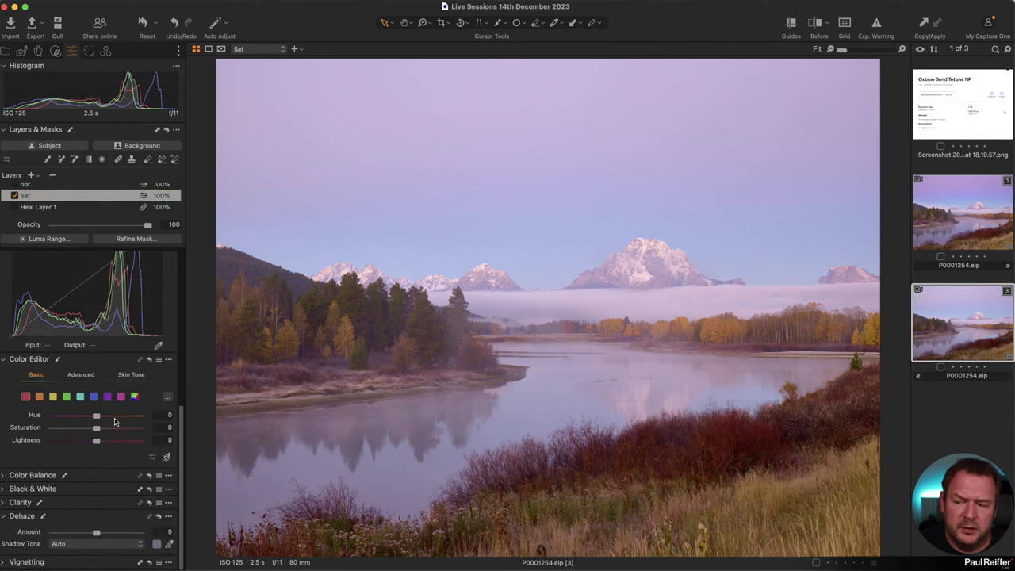
pyautogui.scroll(1, 121, 214)
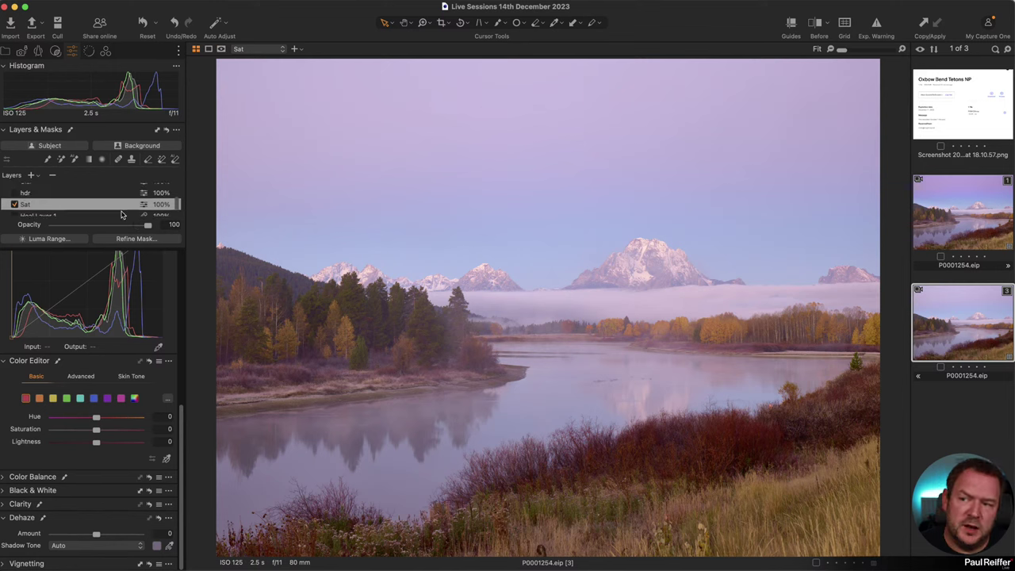
# Turn on the hdr layer and review its High Dynamic Range settings
pyautogui.scroll(1, 29, 200)
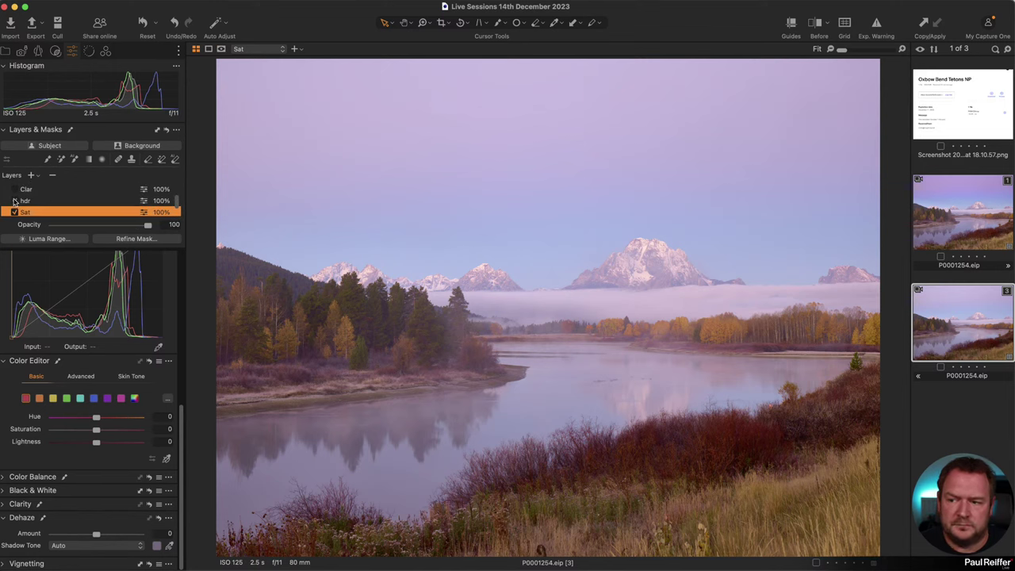
pyautogui.click(15, 201)
pyautogui.click(32, 202)
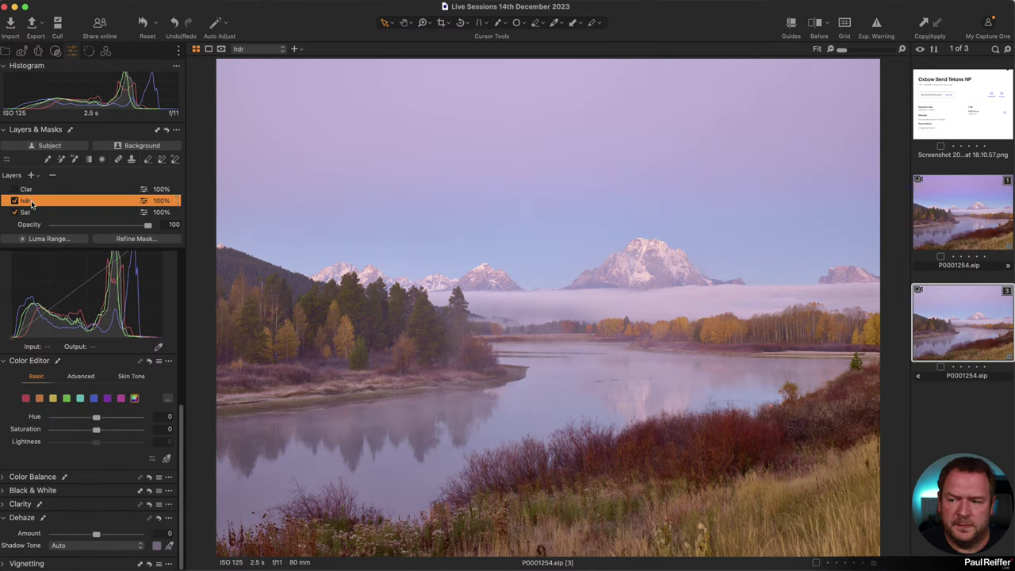
pyautogui.scroll(5, 124, 396)
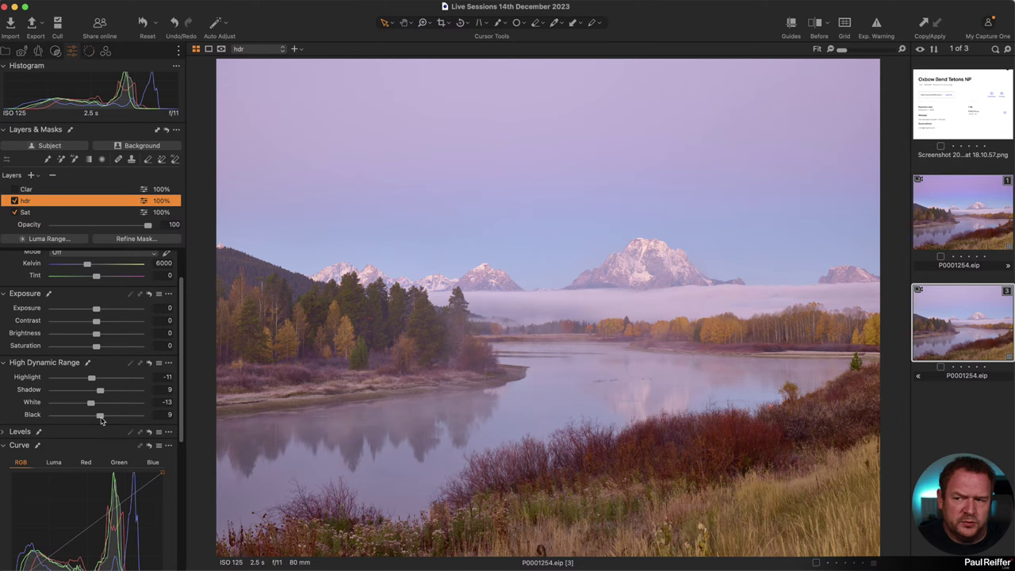
# Turn on the Clar layer and expand its Clarity settings
pyautogui.click(14, 190)
pyautogui.scroll(-5, 96, 367)
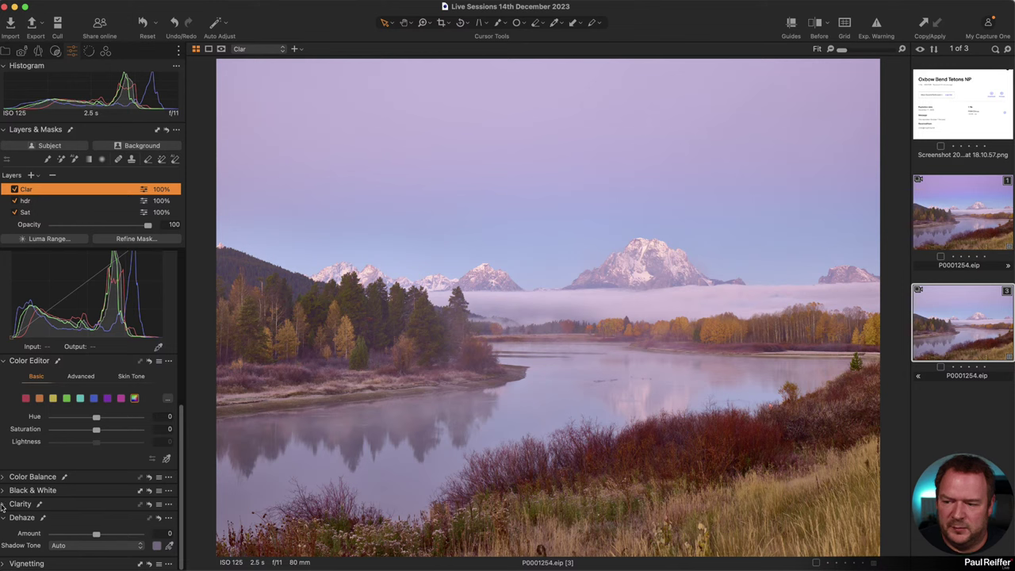
pyautogui.click(69, 503)
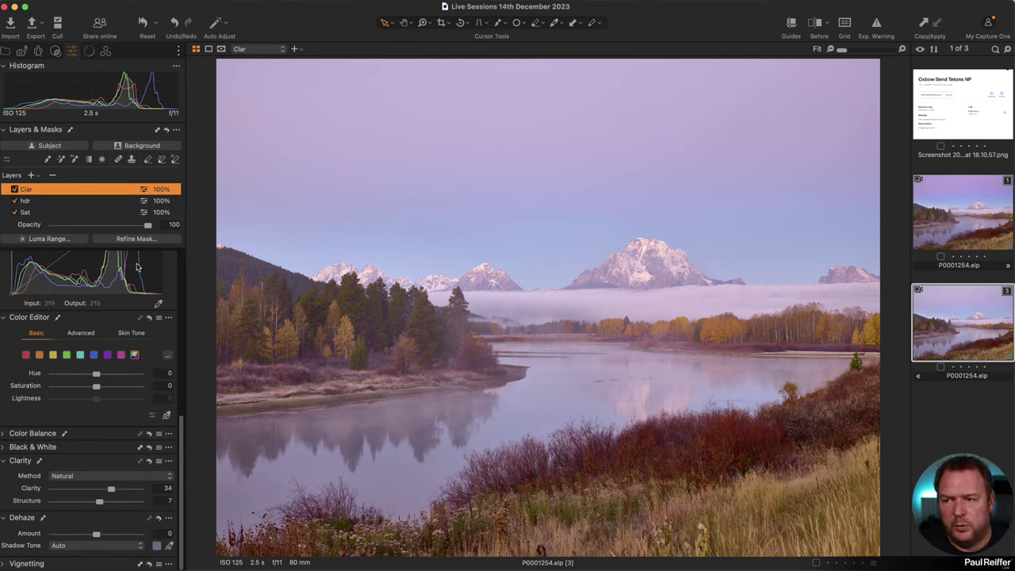
# Turn on the dehaze layer above the Clar layer and select it
pyautogui.scroll(2, 43, 204)
pyautogui.scroll(1, 40, 205)
pyautogui.scroll(-2, 24, 204)
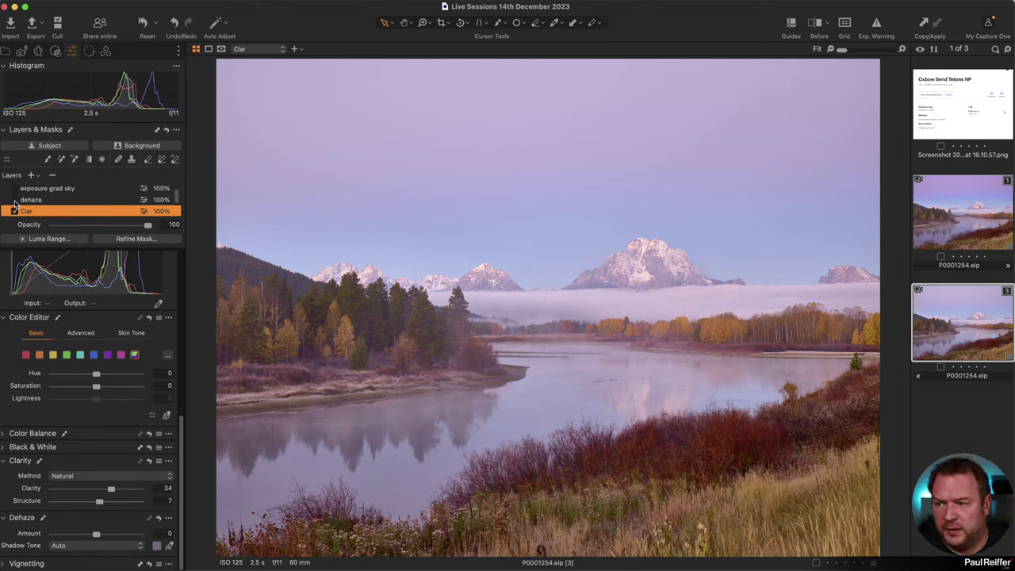
pyautogui.click(39, 200)
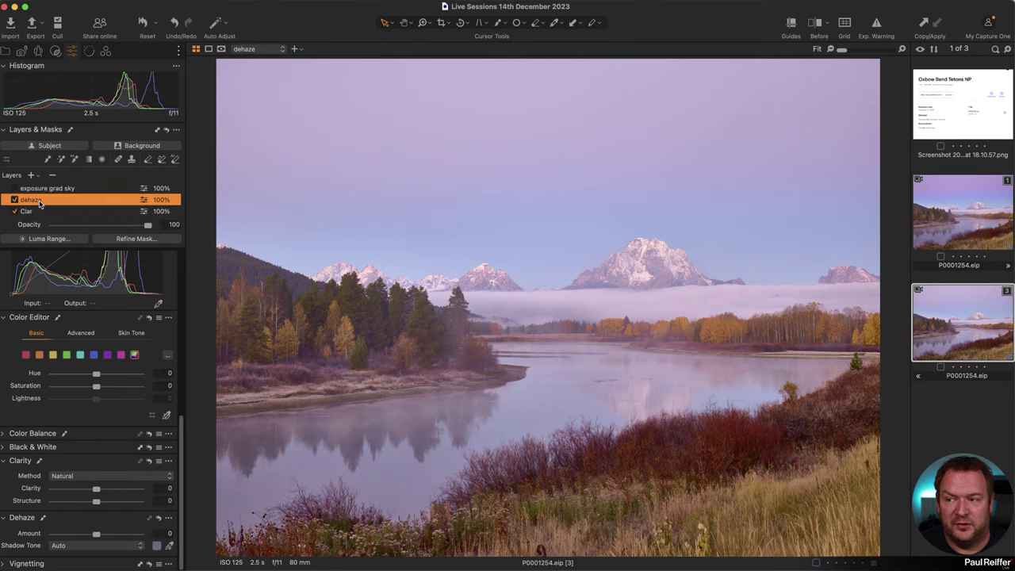
# Turn on the exposure grad sky layer and review its Exposure adjustment
pyautogui.scroll(1, 41, 201)
pyautogui.click(14, 203)
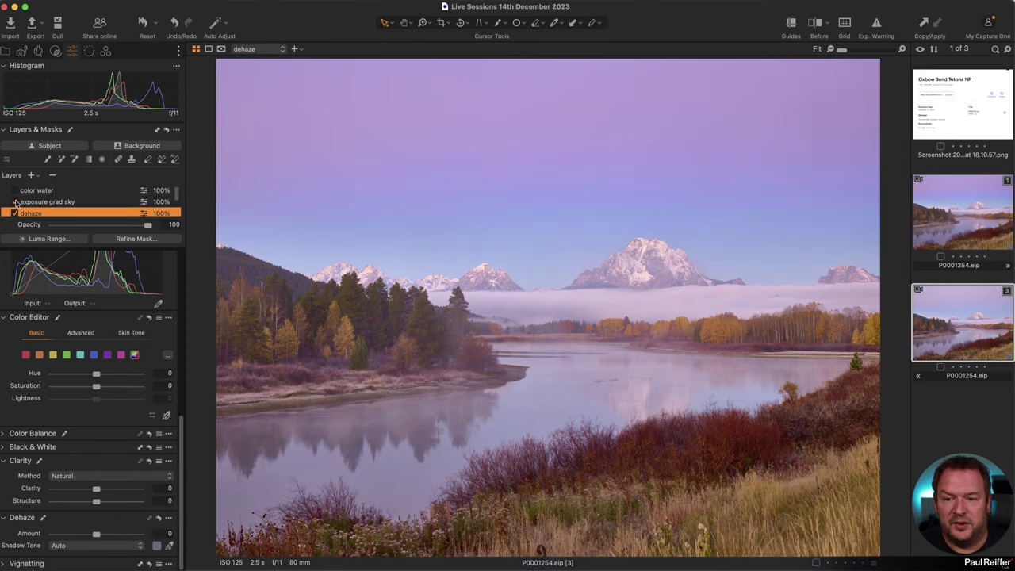
pyautogui.click(54, 202)
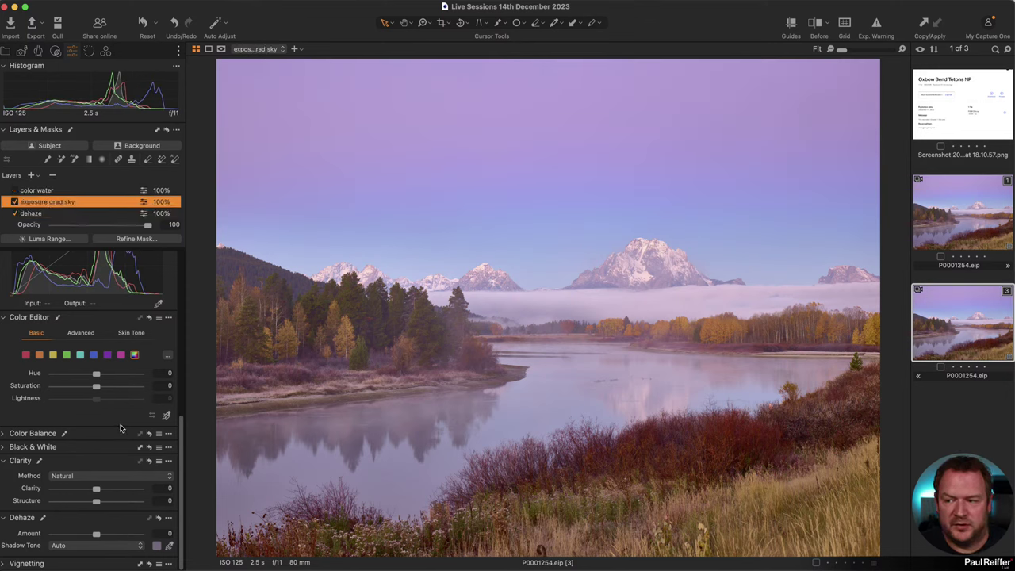
pyautogui.scroll(5, 120, 429)
pyautogui.scroll(3, 121, 429)
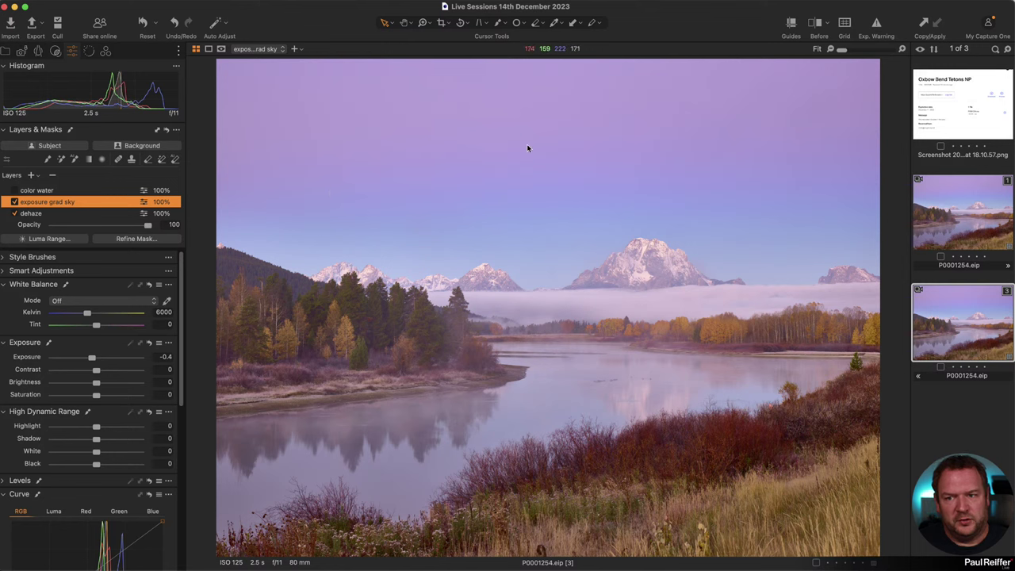
# Toggle the color water layer to compare its effect on the lake, leaving it turned on
pyautogui.click(37, 192)
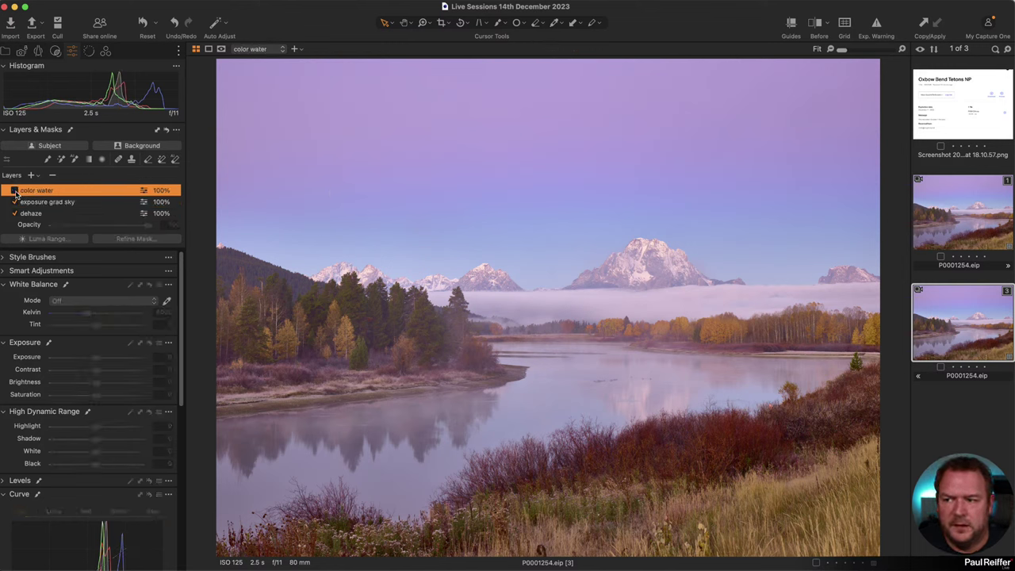
pyautogui.click(13, 191)
pyautogui.click(14, 191)
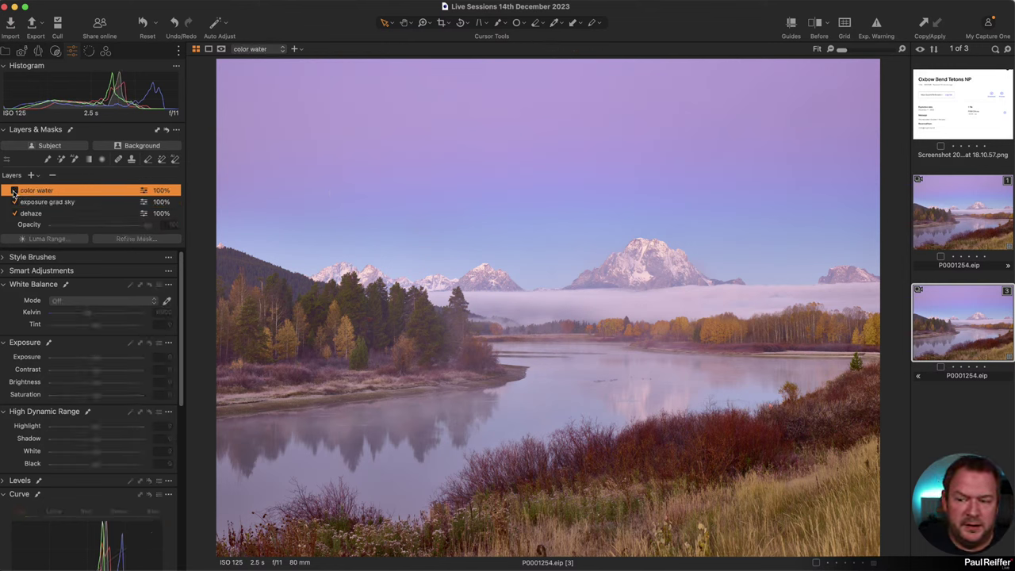
pyautogui.click(13, 191)
# Examine the color water layer's adjustments, including its advanced Color Editor color range
pyautogui.scroll(-10, 162, 450)
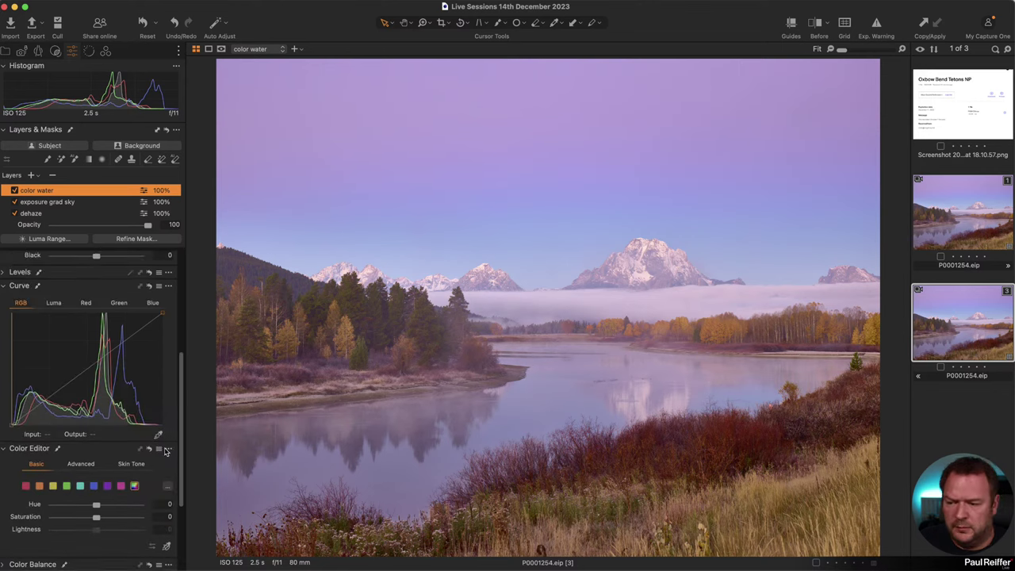
pyautogui.scroll(4, 162, 451)
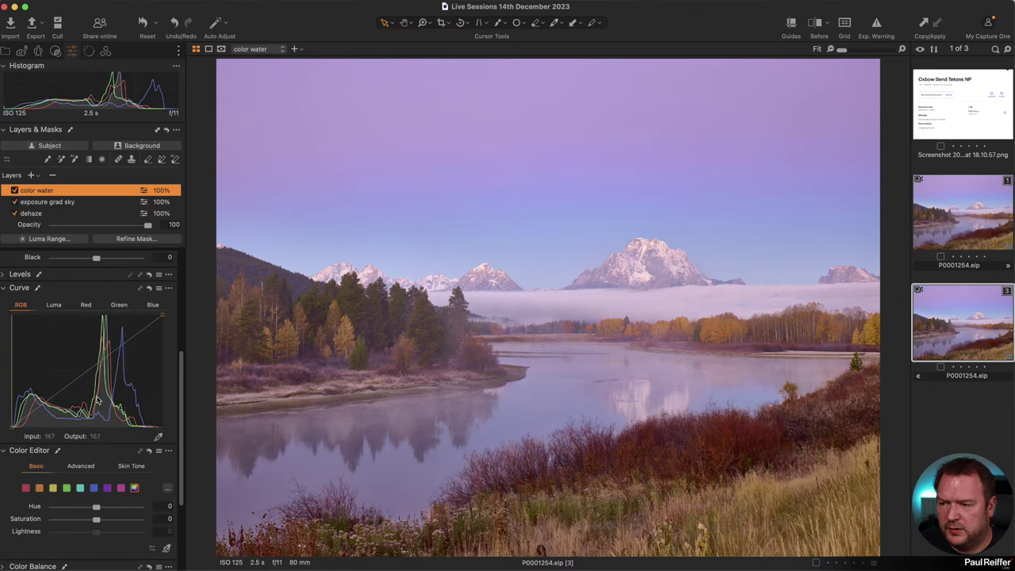
pyautogui.click(81, 466)
pyautogui.scroll(-5, 103, 444)
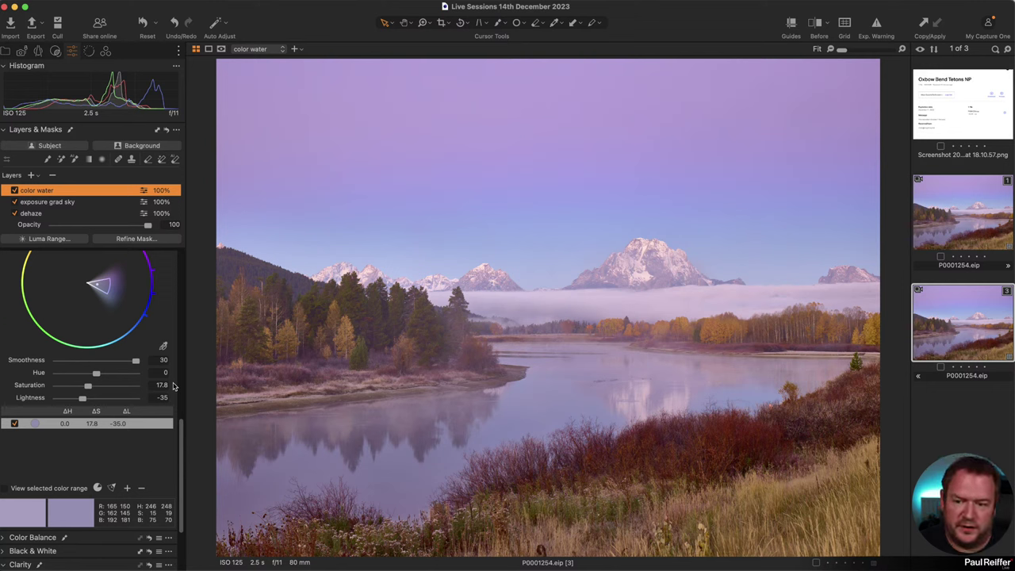
pyautogui.scroll(10, 104, 299)
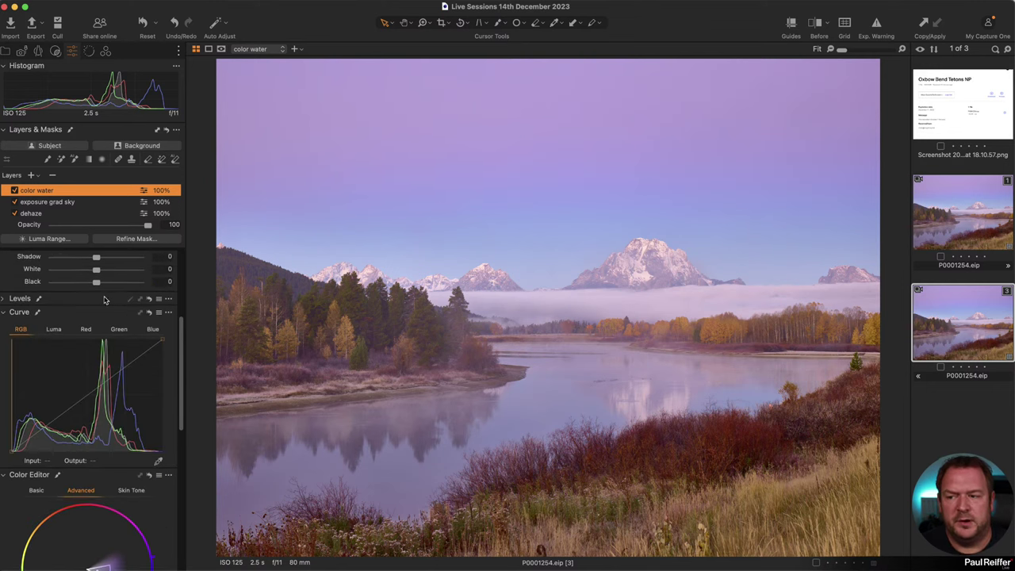
pyautogui.scroll(4, 104, 300)
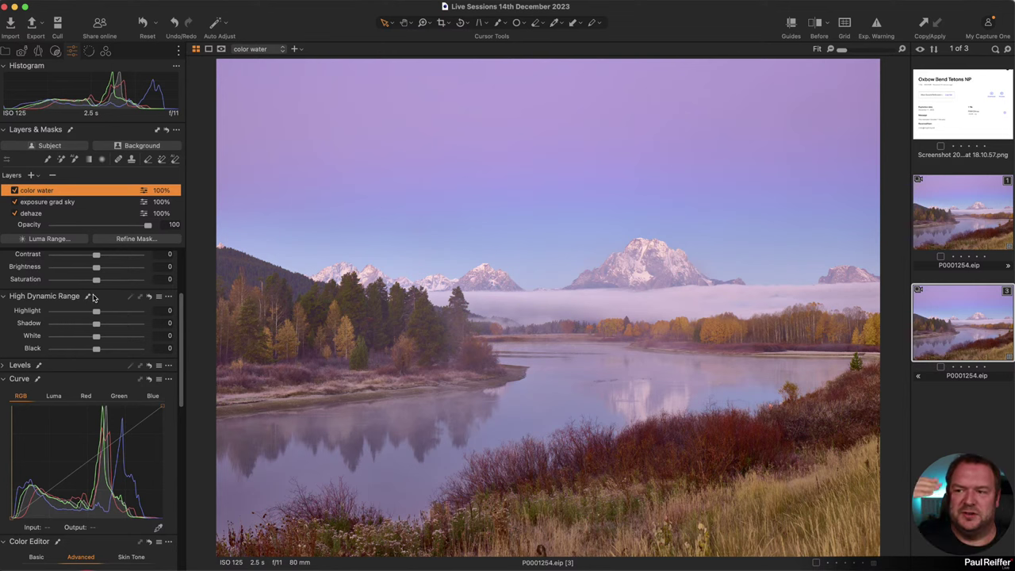
# Show the split Before/After view and sweep the divider across the photo to compare the edit with the original
pyautogui.scroll(2, 84, 216)
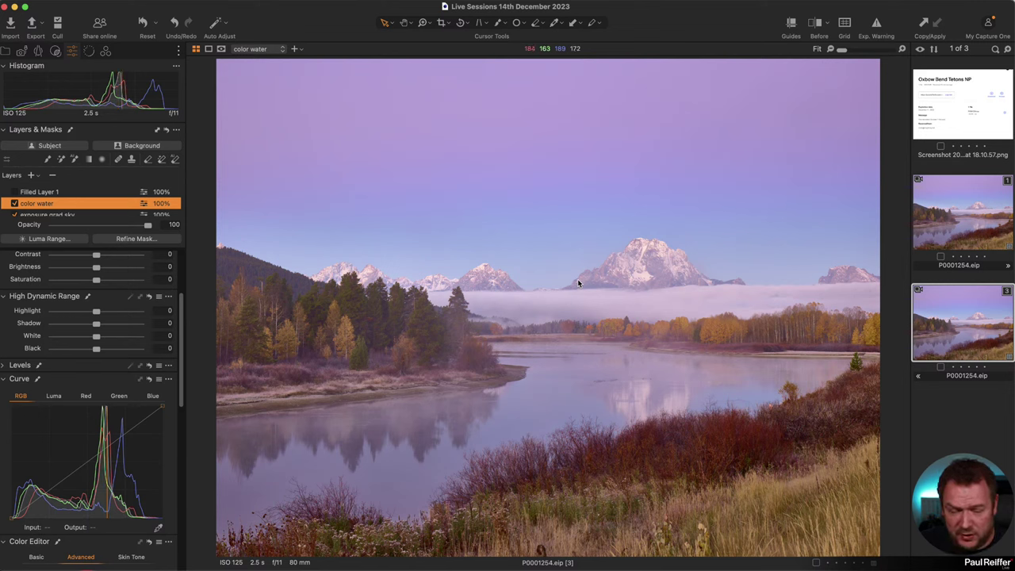
pyautogui.press('y')
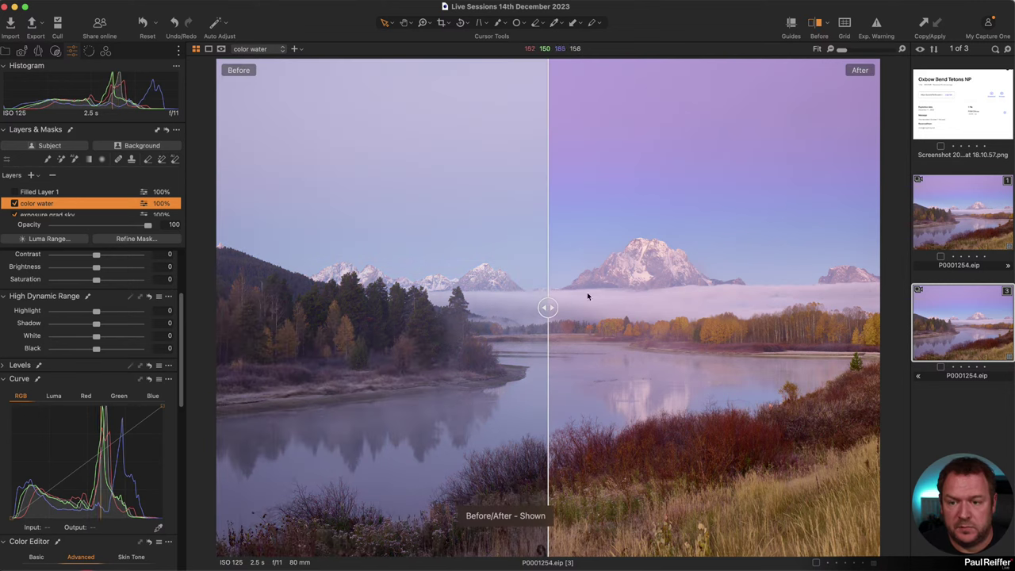
pyautogui.moveTo(548, 305); pyautogui.dragTo(218, 307)
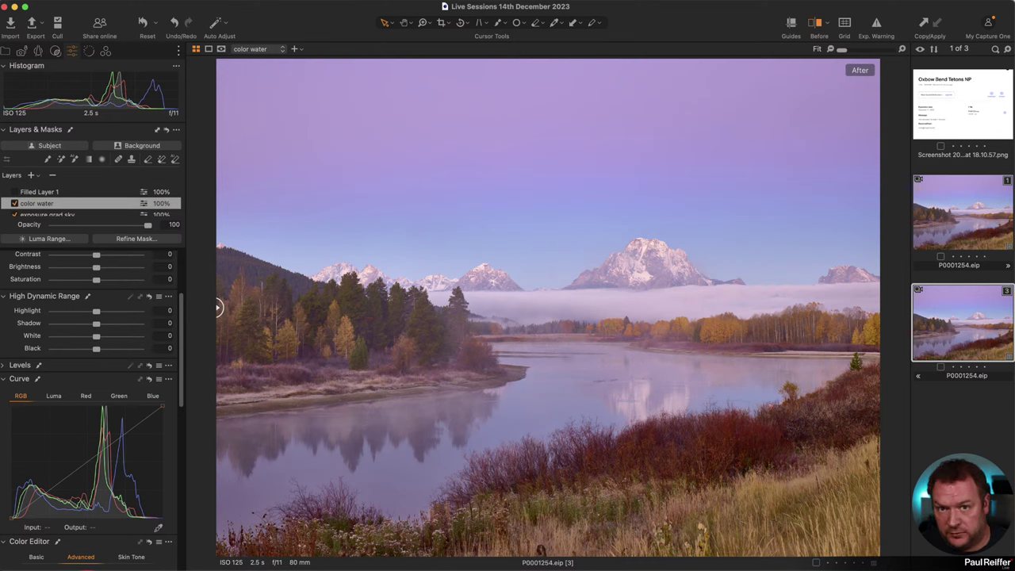
pyautogui.moveTo(86, 295); pyautogui.dragTo(545, 330)
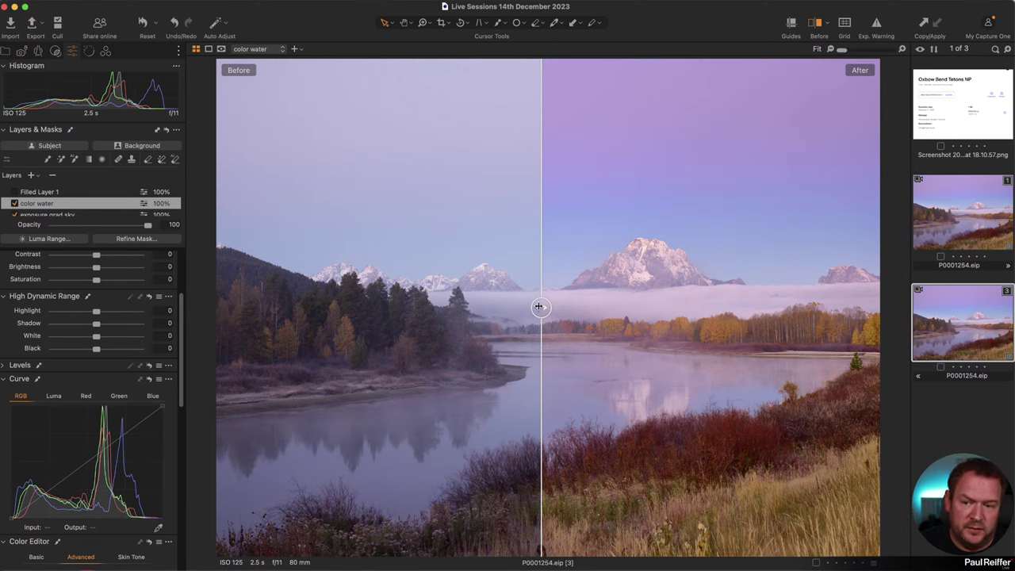
pyautogui.moveTo(541, 309); pyautogui.dragTo(218, 349)
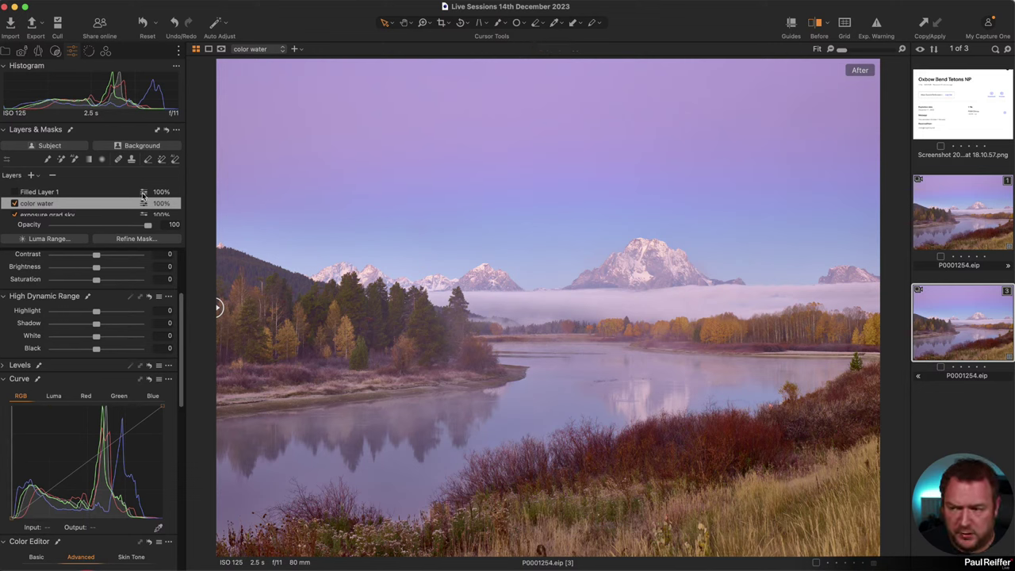
# Display the mask overlay and inspect the masks of the color water, exposure grad sky and dehaze layers
pyautogui.press('m')
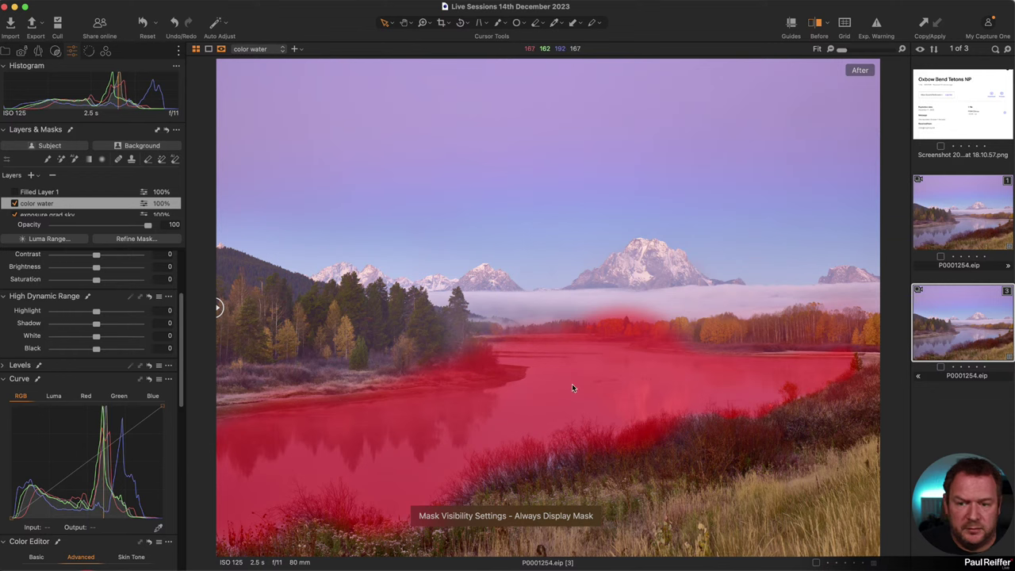
pyautogui.scroll(-5, 67, 196)
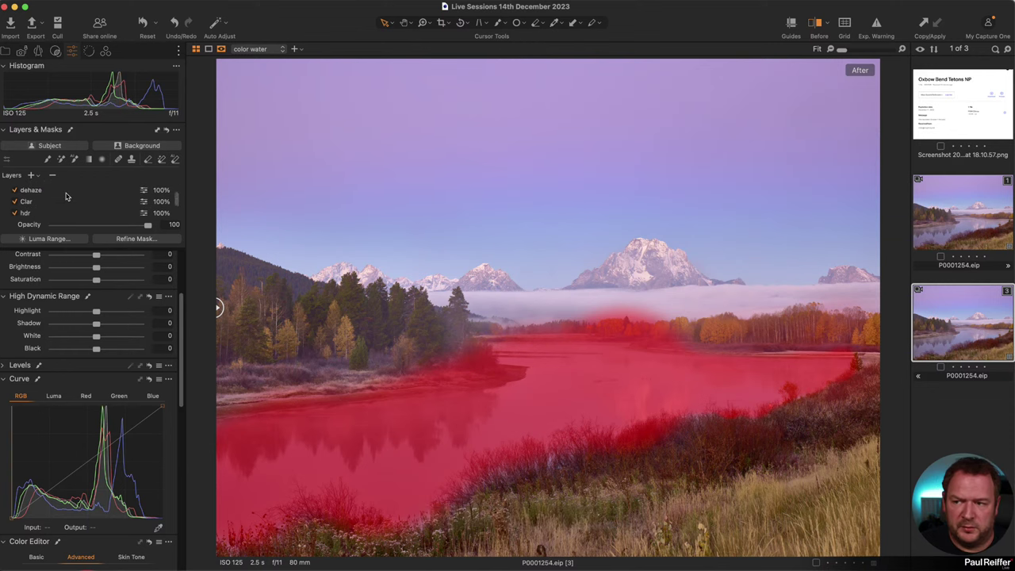
pyautogui.scroll(1, 67, 196)
pyautogui.click(66, 193)
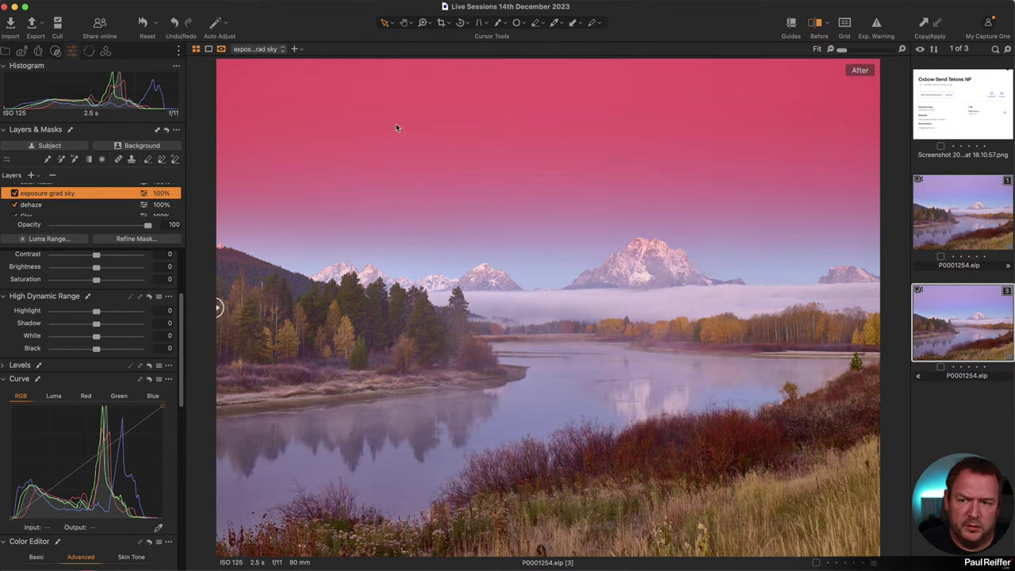
pyautogui.click(56, 207)
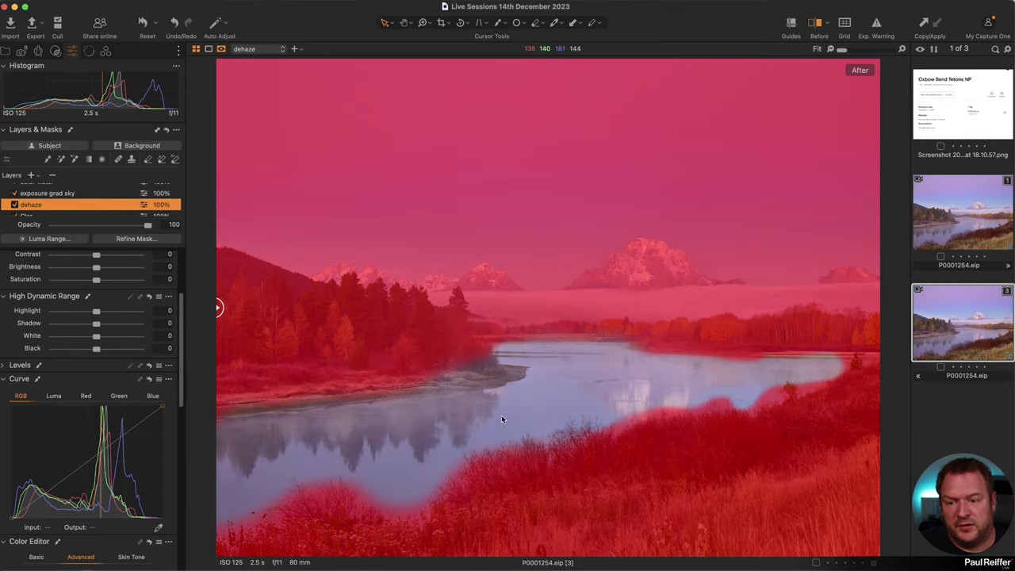
# Inspect the mask coverage of the Clar and hdr layers
pyautogui.scroll(-1, 69, 218)
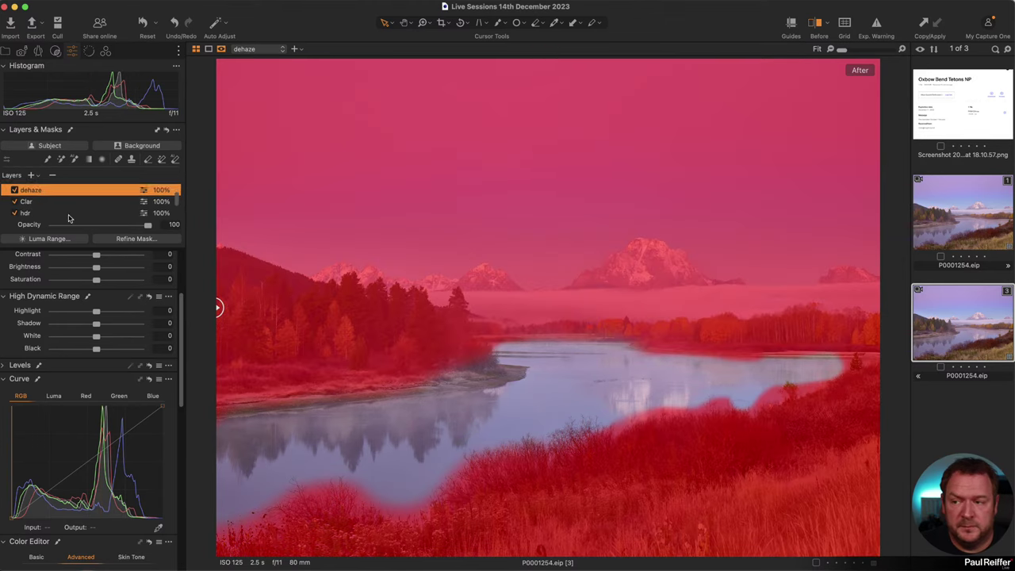
pyautogui.click(59, 200)
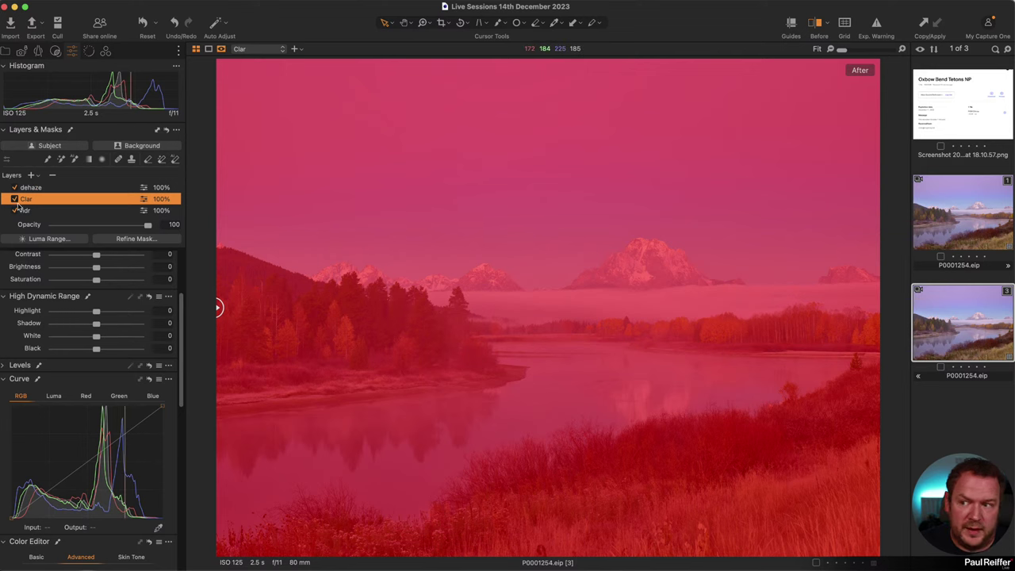
pyautogui.click(36, 210)
pyautogui.scroll(-3, 35, 199)
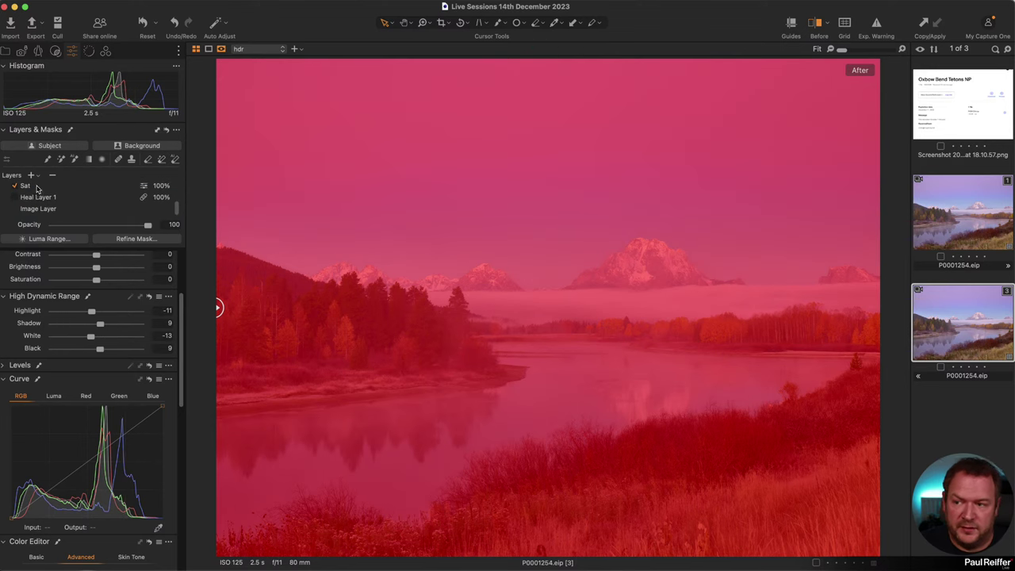
# Inspect the mask coverage of the Sat and Heal Layer 1 layers
pyautogui.click(36, 187)
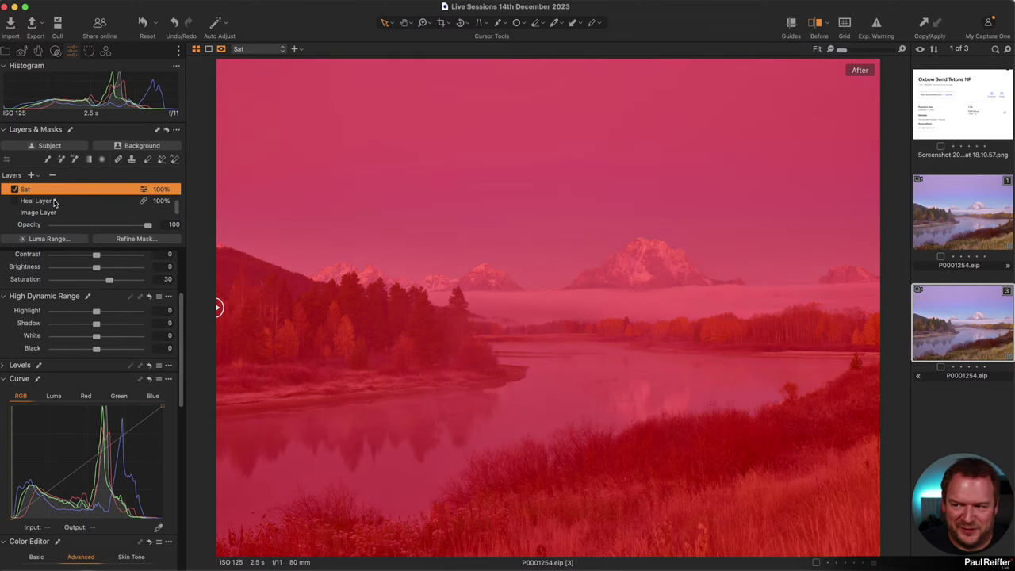
pyautogui.click(53, 201)
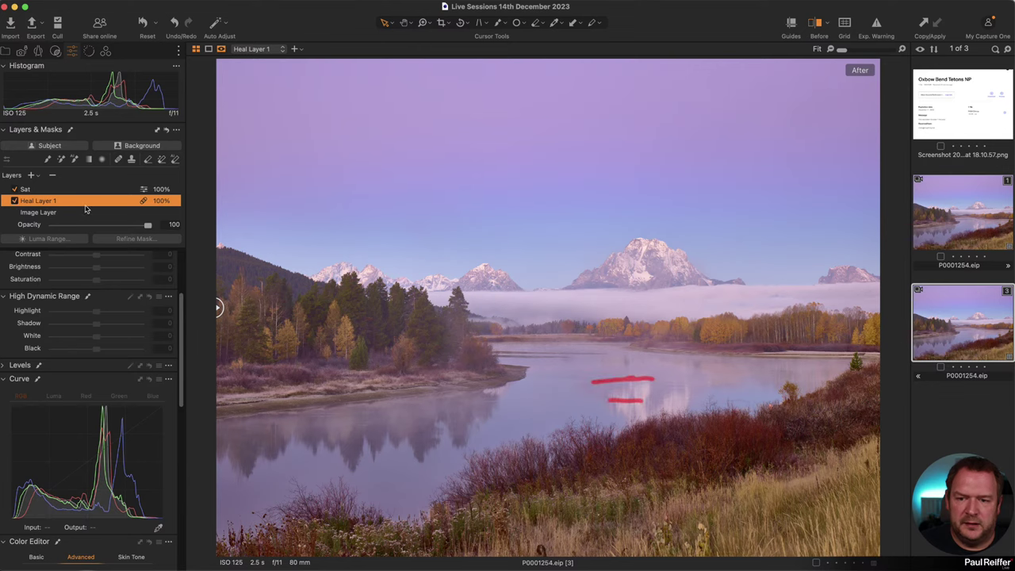
pyautogui.scroll(2, 41, 203)
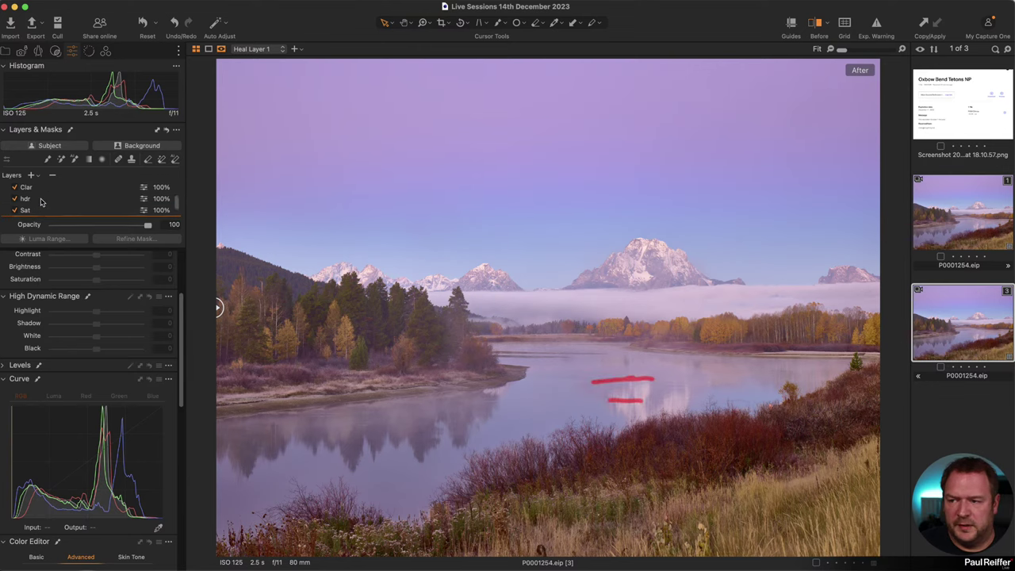
pyautogui.scroll(5, 623, 315)
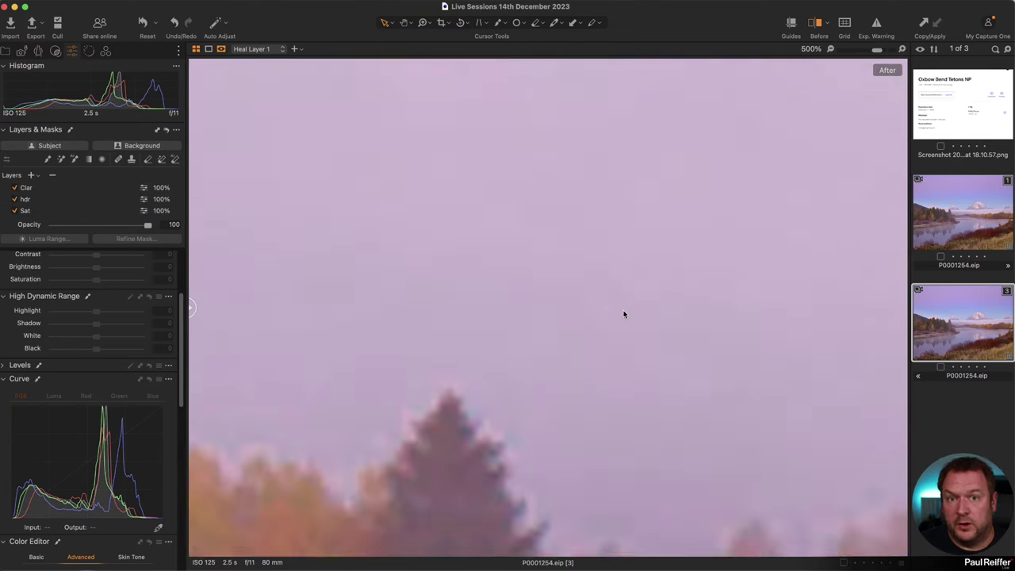
pyautogui.scroll(-5, 618, 311)
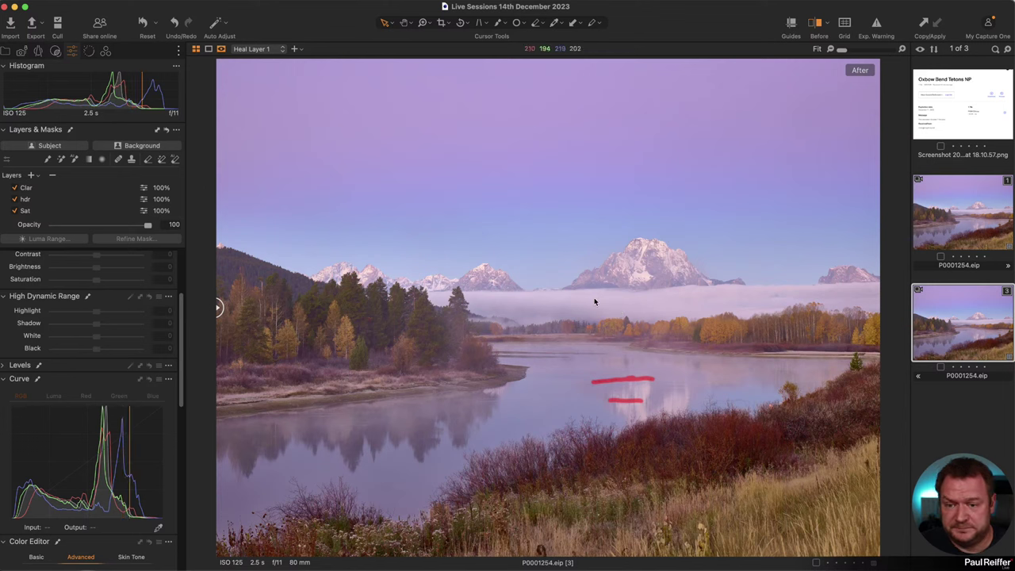
# Add a new adjustment layer with a wide, flat radial gradient mask over the distant autumn tree line on the far shore
pyautogui.scroll(3, 69, 198)
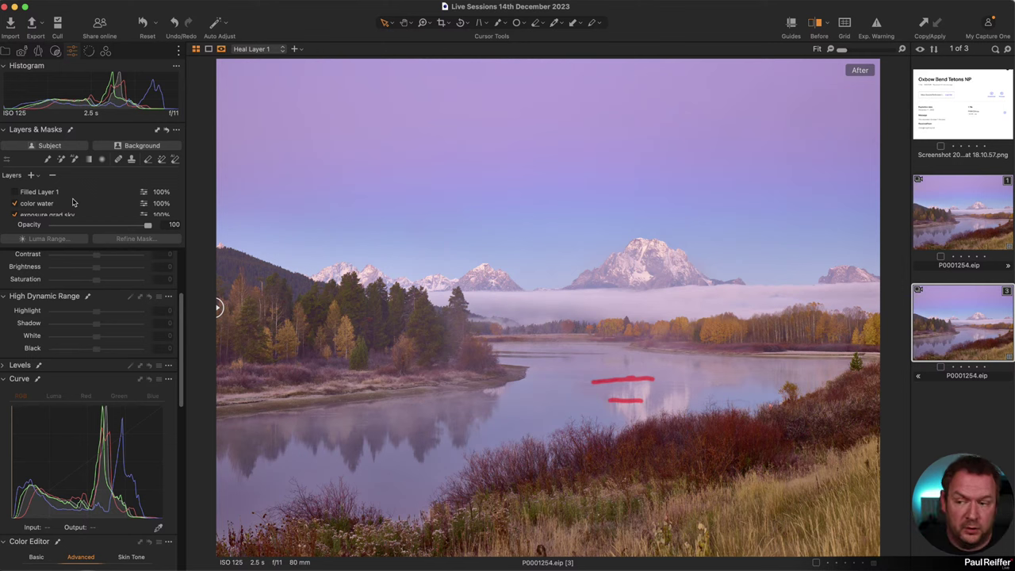
pyautogui.click(102, 160)
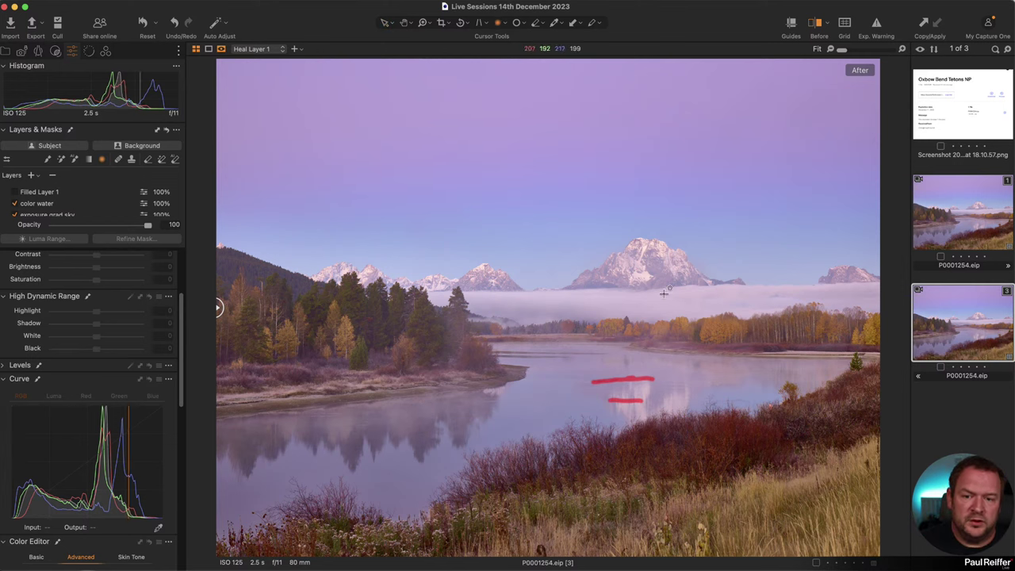
pyautogui.click(32, 175)
pyautogui.moveTo(682, 323); pyautogui.dragTo(877, 340)
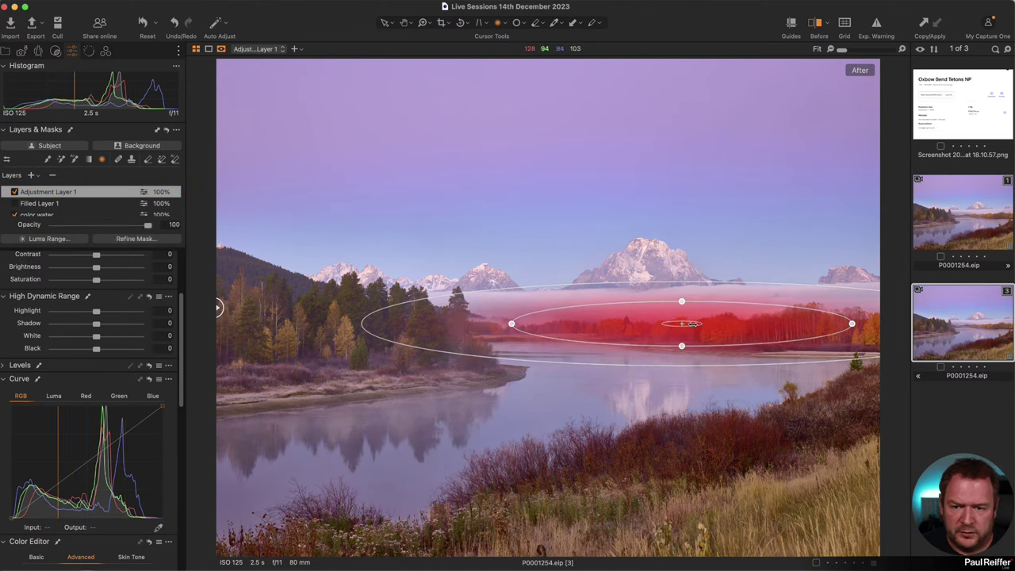
pyautogui.moveTo(692, 324); pyautogui.dragTo(746, 331)
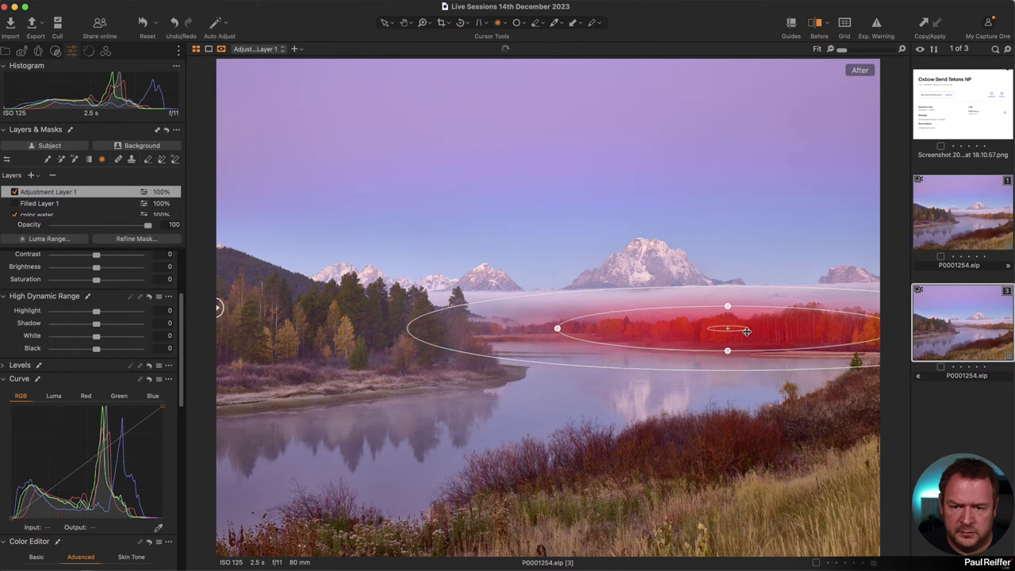
# Hide the mask overlay and lower the tree line layer's saturation to -19
pyautogui.press('m')
pyautogui.scroll(1, 94, 310)
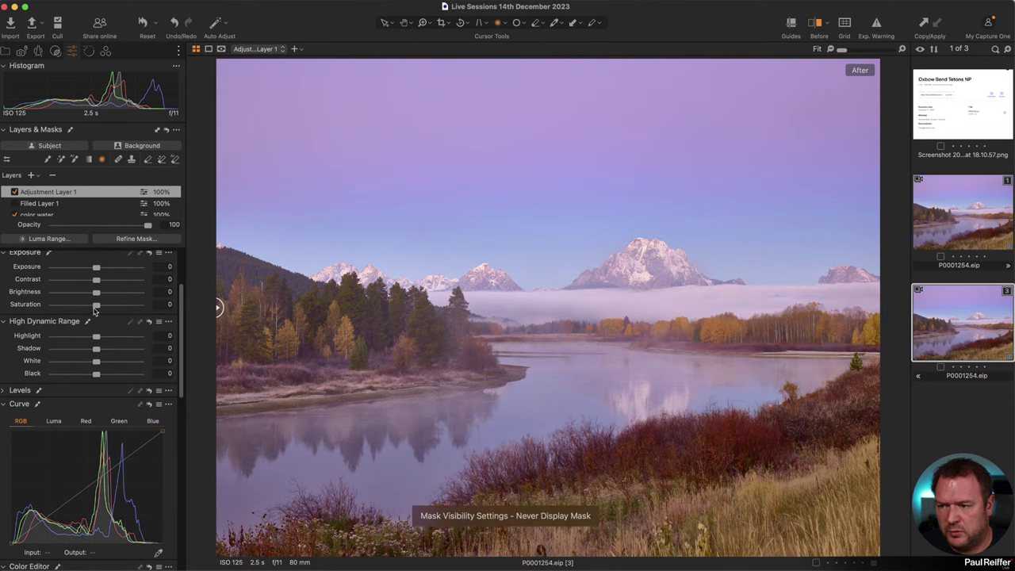
pyautogui.moveTo(95, 310); pyautogui.dragTo(90, 310)
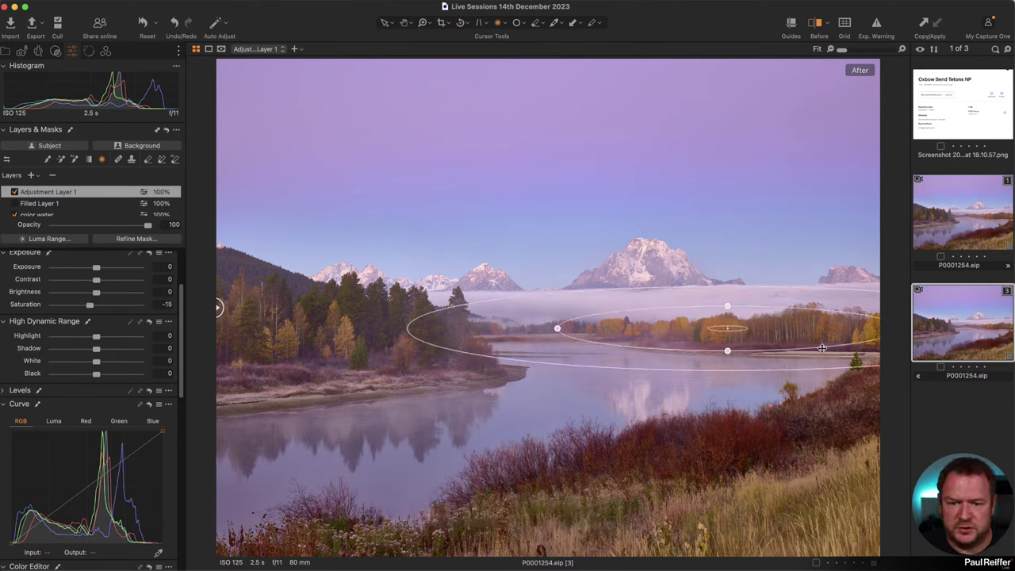
pyautogui.moveTo(97, 308); pyautogui.dragTo(91, 308)
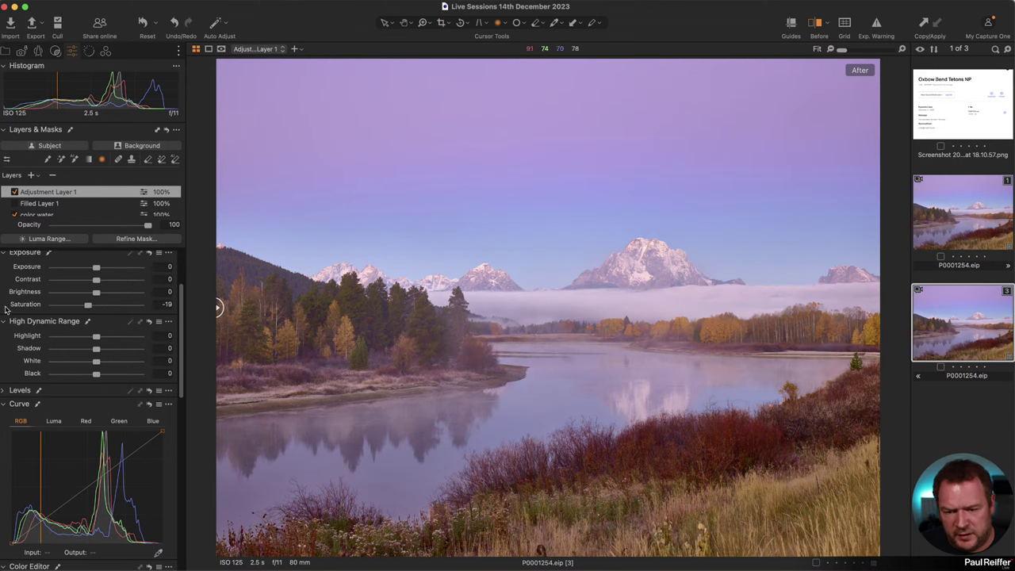
# Rename the tree line adjustment layer as Desaturate Trees
pyautogui.doubleClick(50, 191)
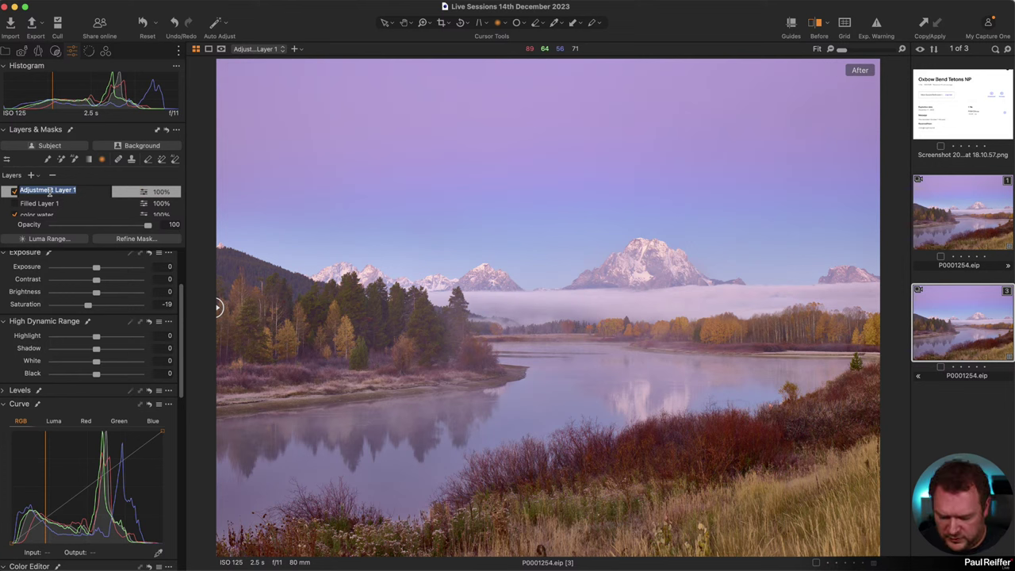
pyautogui.write('Desaturate Trees')
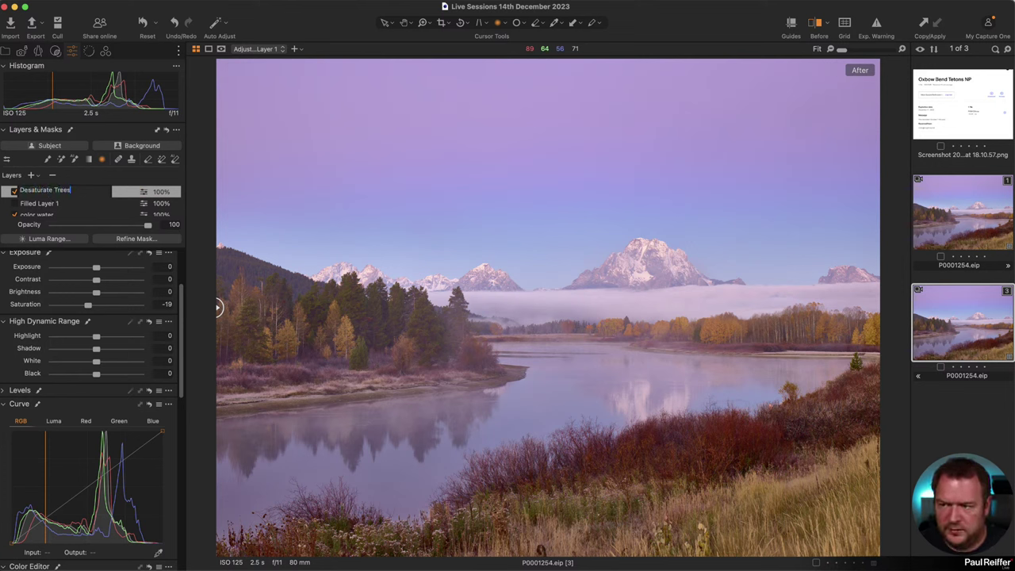
pyautogui.press('Return')
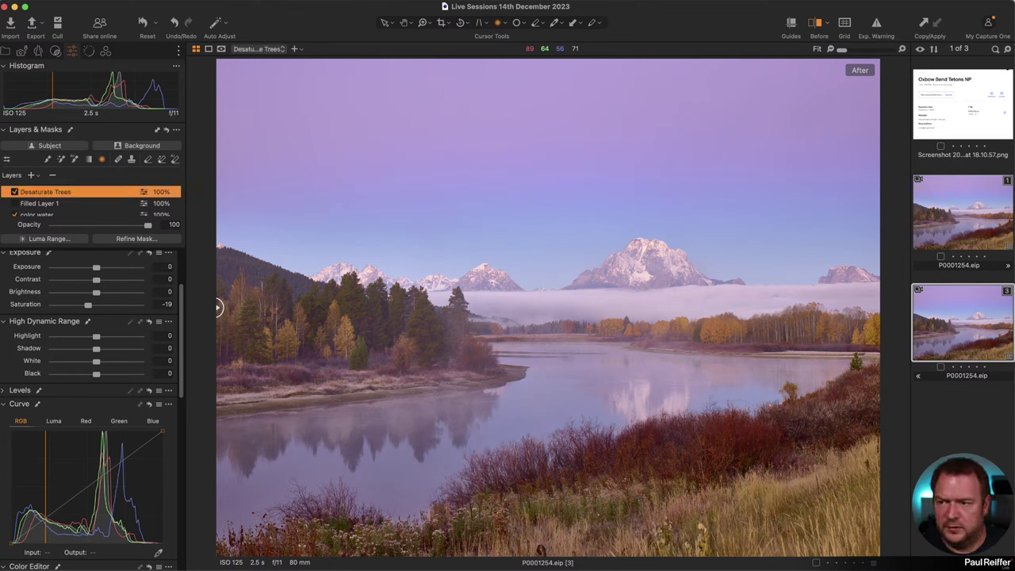
# Add another adjustment layer and name it Desaturate Foreground
pyautogui.click(33, 176)
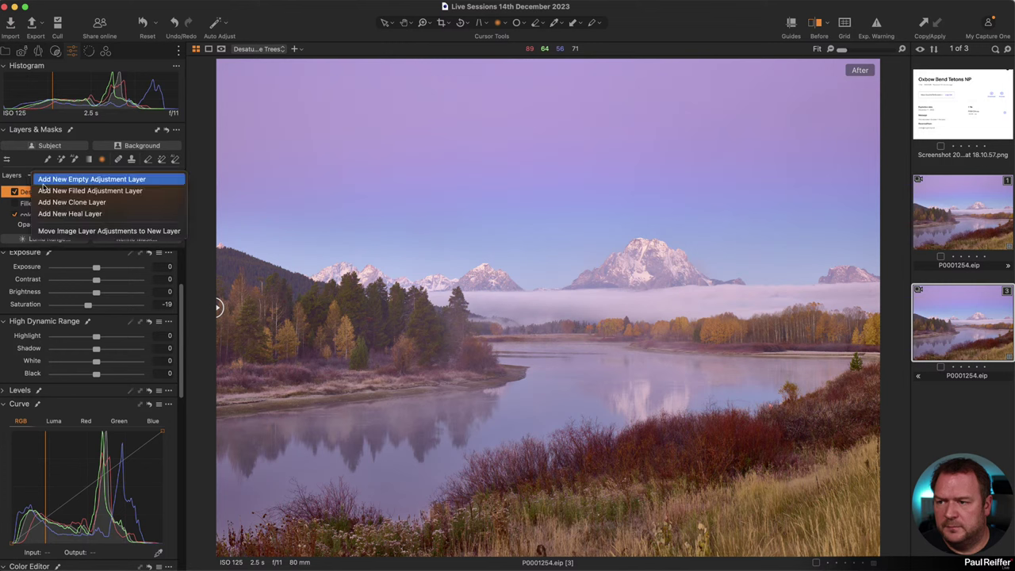
pyautogui.click(44, 194)
pyautogui.doubleClick(44, 193)
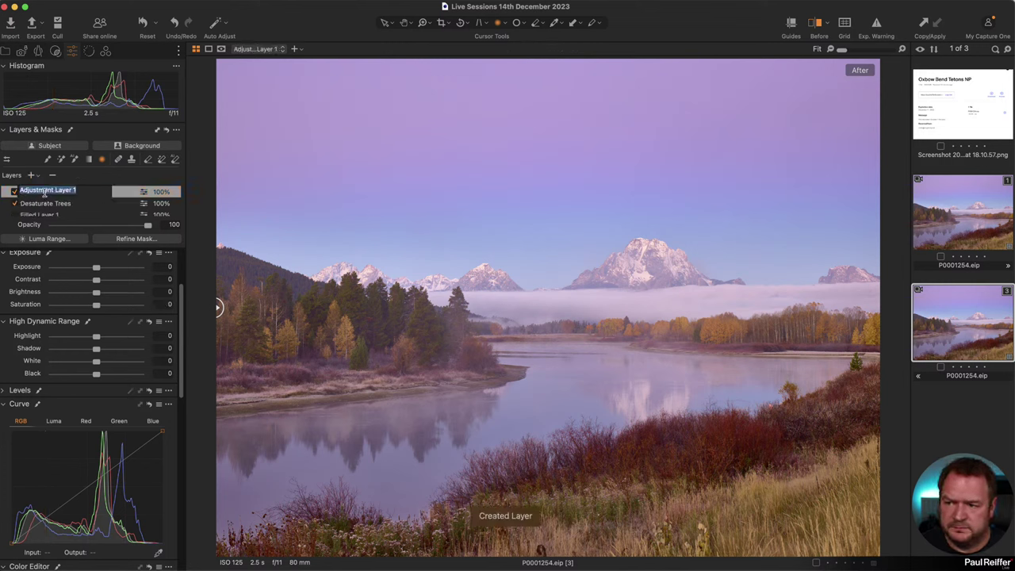
pyautogui.write('Desaturate Foreground')
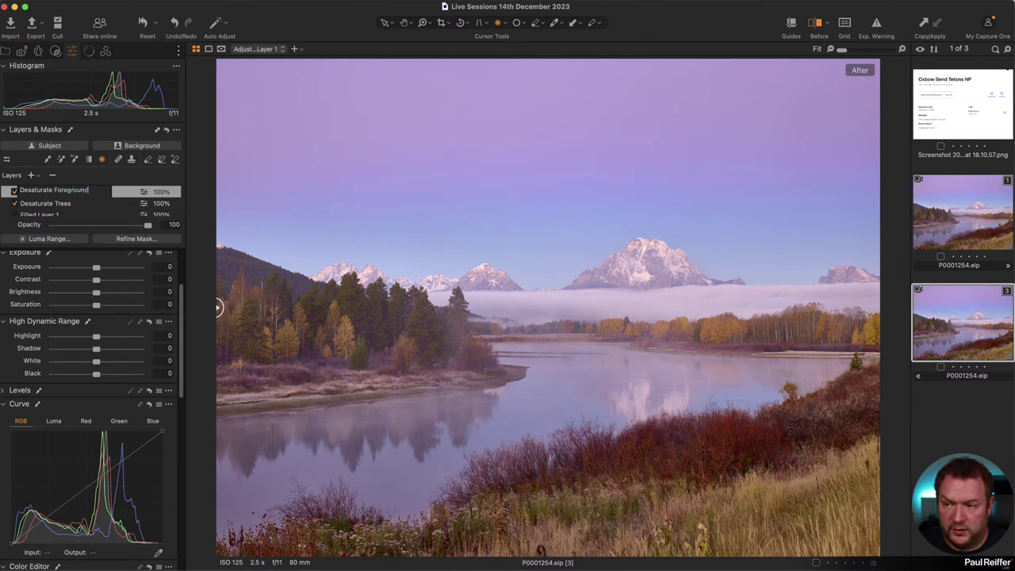
pyautogui.press('Return')
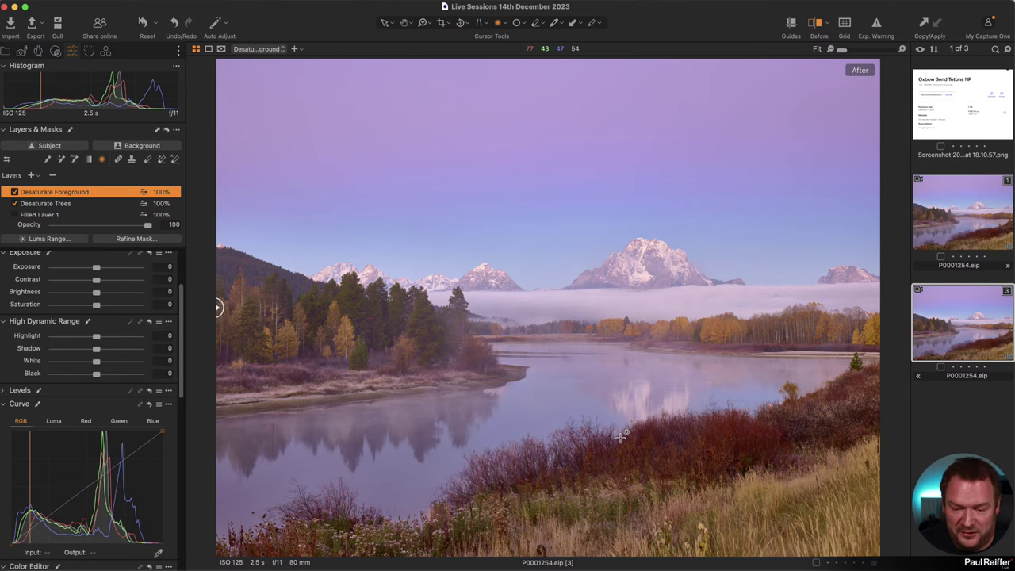
# Draw a tilted linear gradient mask over the foreground shrubs and grass, widen its transition slightly, and display the mask overlay
pyautogui.click(595, 428)
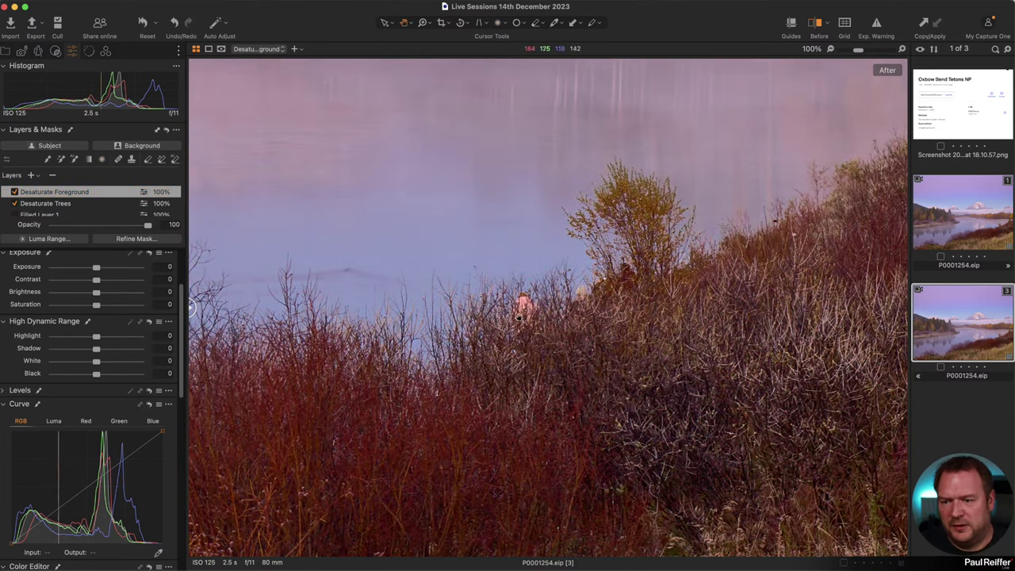
pyautogui.click(542, 355)
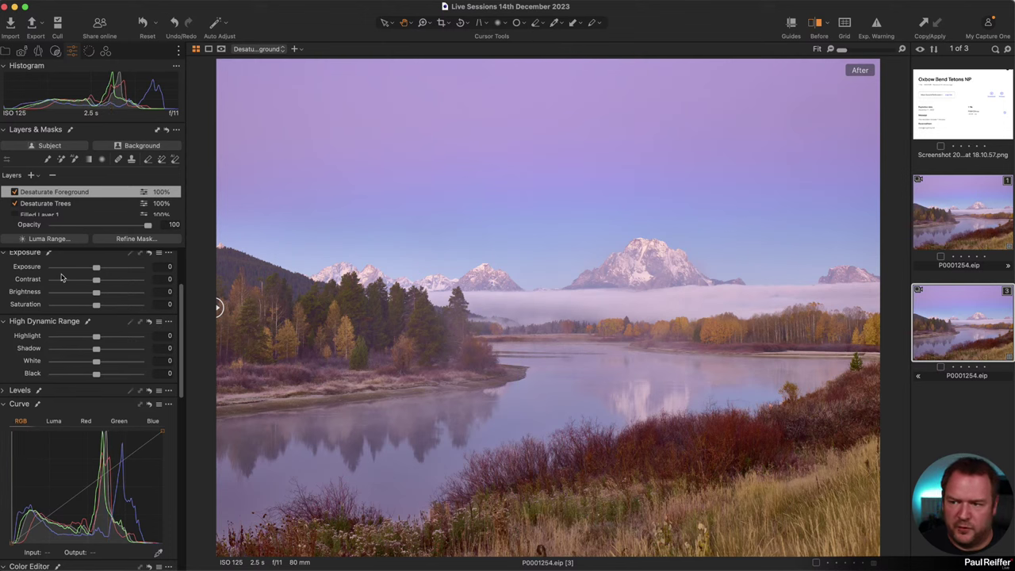
pyautogui.scroll(3, 62, 277)
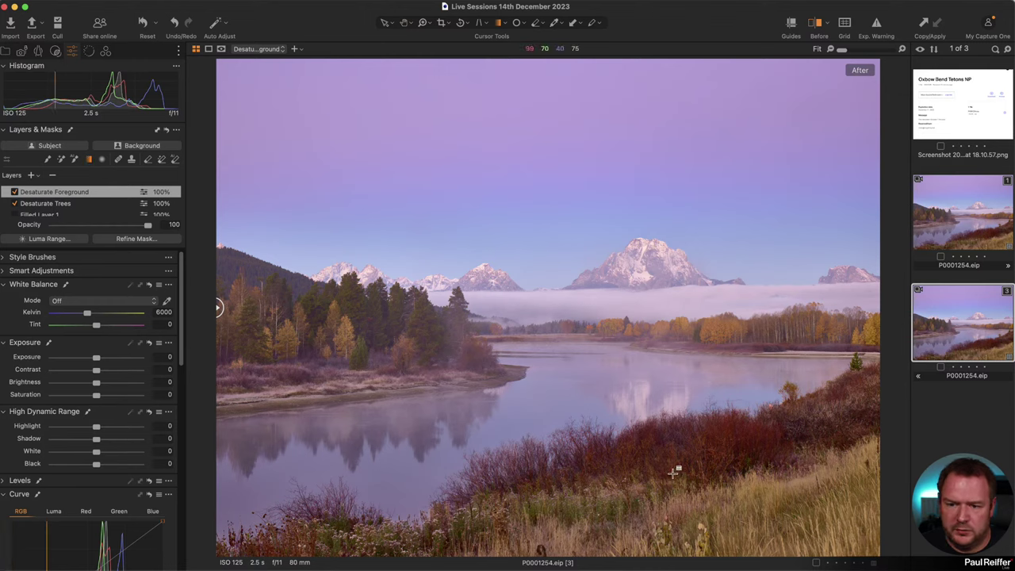
pyautogui.moveTo(638, 437); pyautogui.dragTo(619, 370)
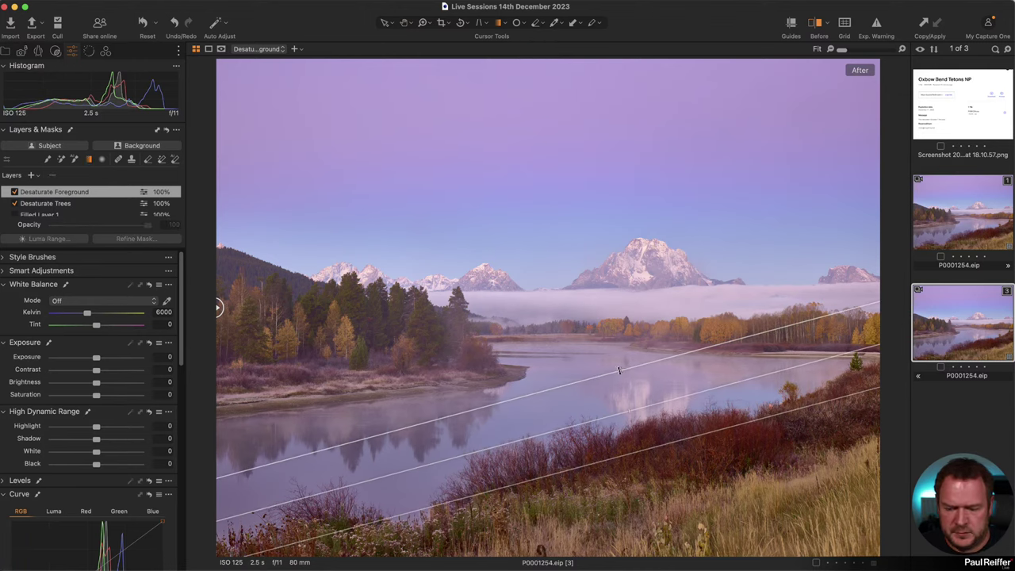
pyautogui.press('m')
pyautogui.moveTo(669, 443)
pyautogui.mouseDown()
pyautogui.moveTo(681, 479)
pyautogui.moveTo(673, 439)
pyautogui.mouseUp()
pyautogui.press('m')
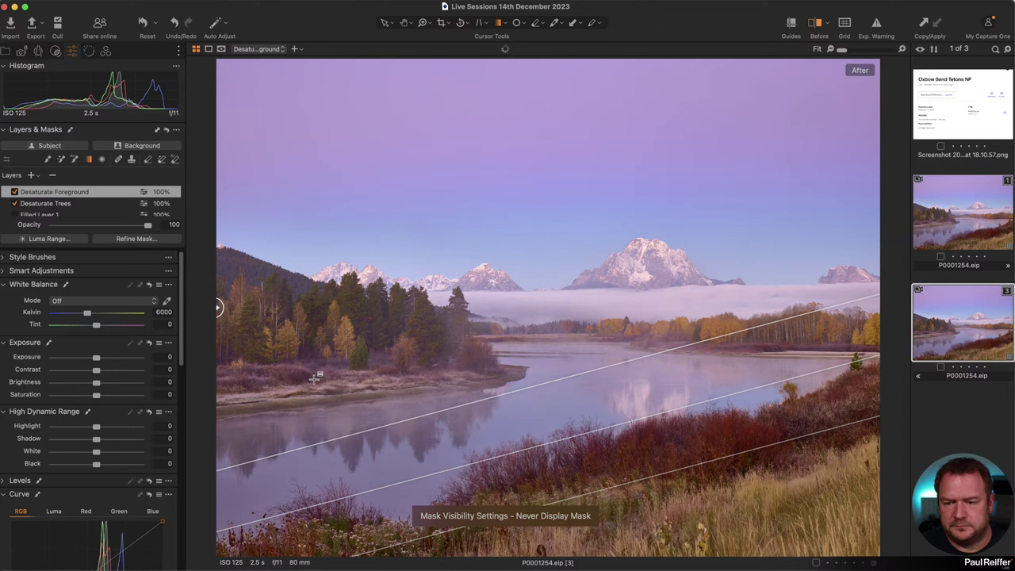
pyautogui.press('m')
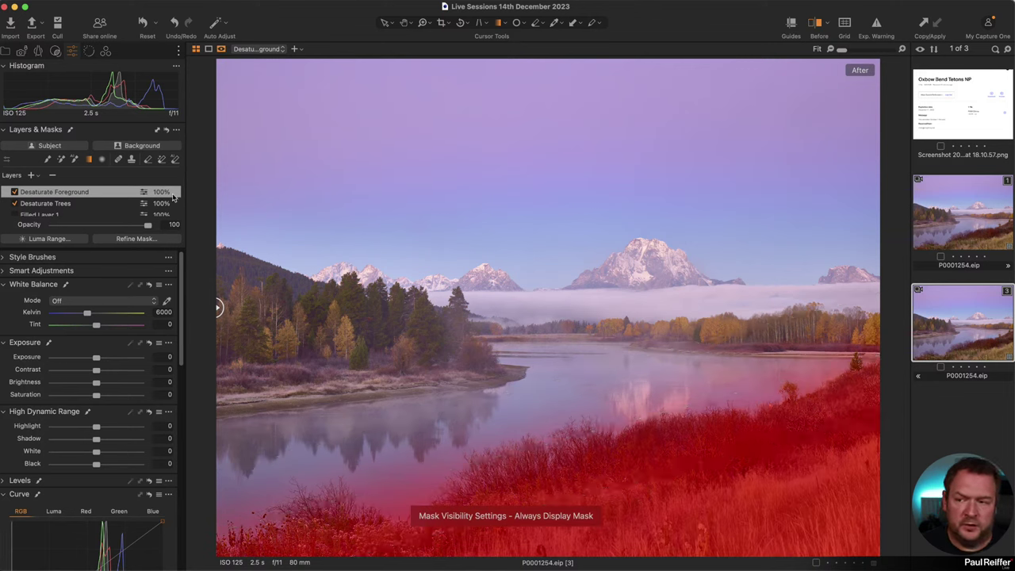
# Remove the lake water from the Desaturate Foreground mask with the AI eraser, rasterizing the mask, and check the overlay
pyautogui.click(174, 159)
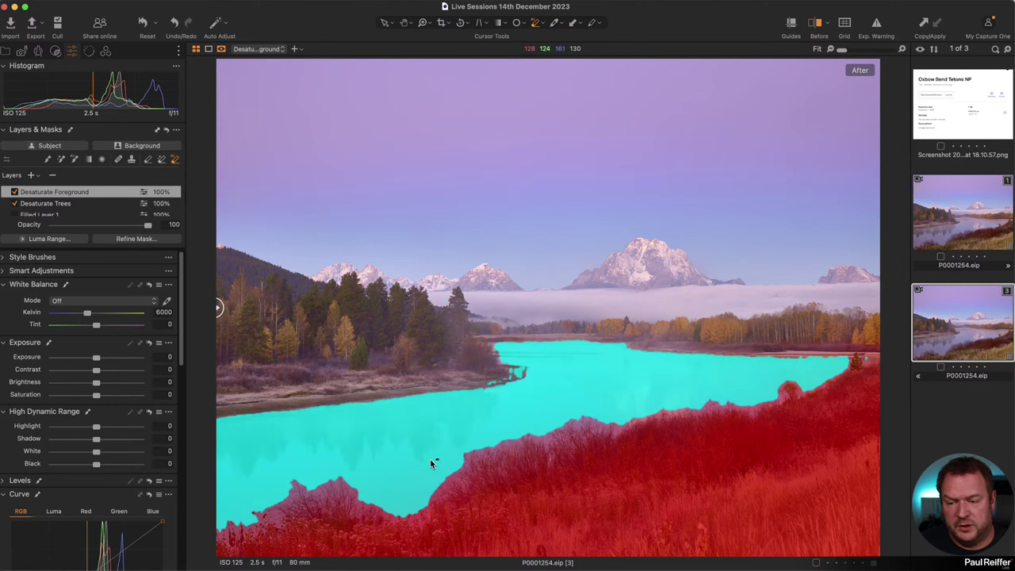
pyautogui.click(392, 439)
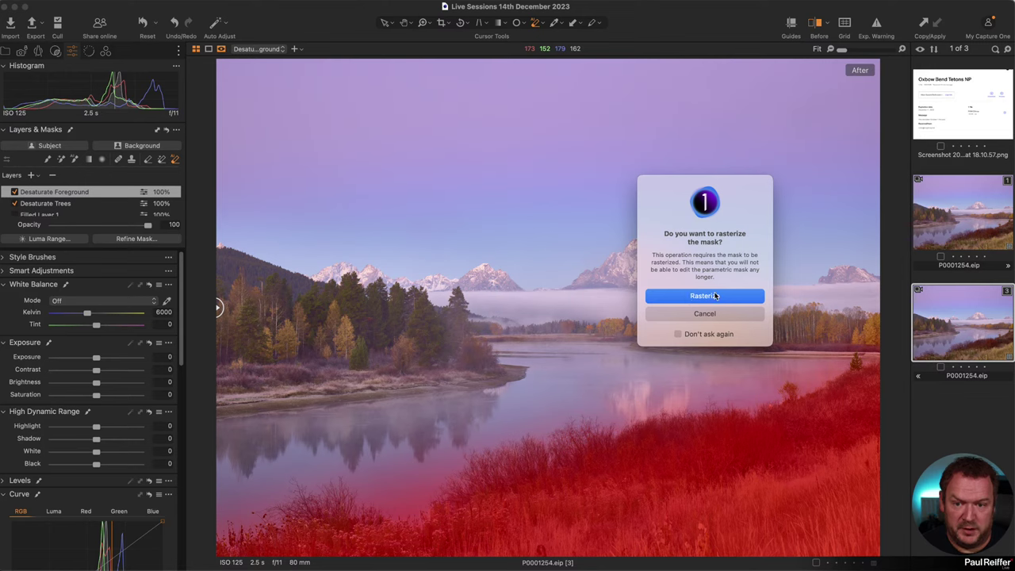
pyautogui.click(715, 296)
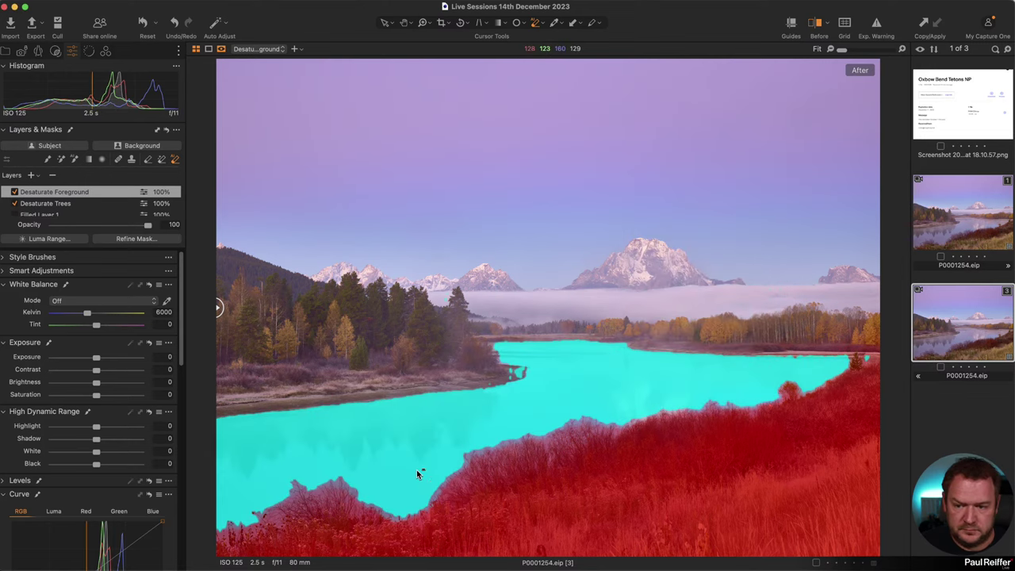
pyautogui.press('m')
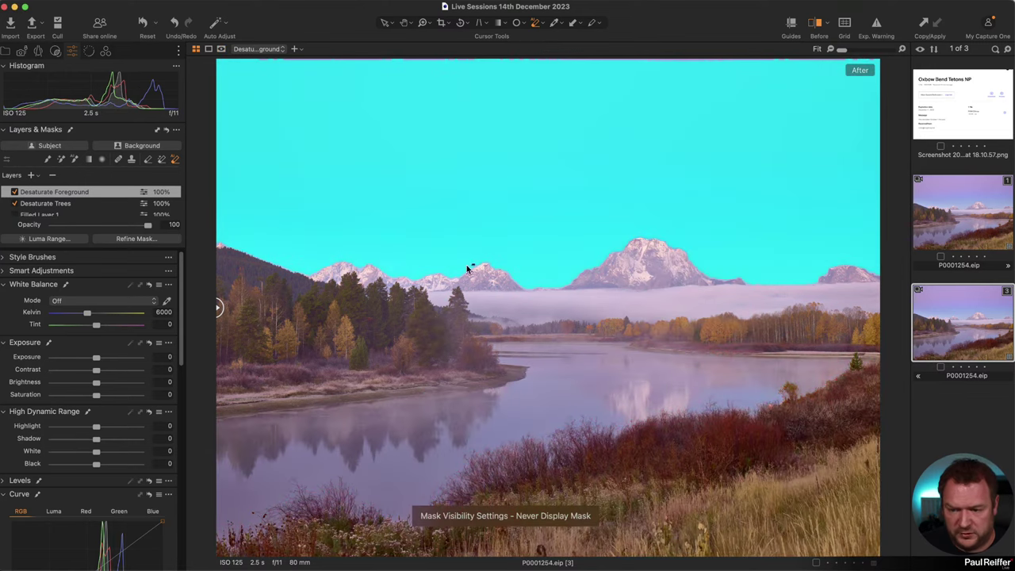
pyautogui.press('m')
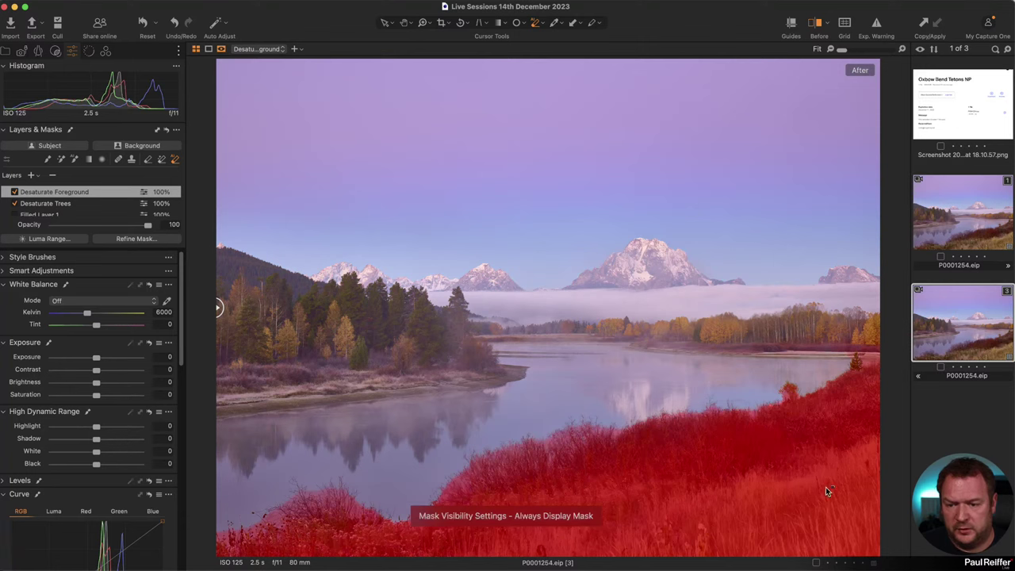
# Refine the Desaturate Foreground mask with a radius of 251
pyautogui.click(120, 240)
pyautogui.moveTo(837, 158); pyautogui.dragTo(843, 157)
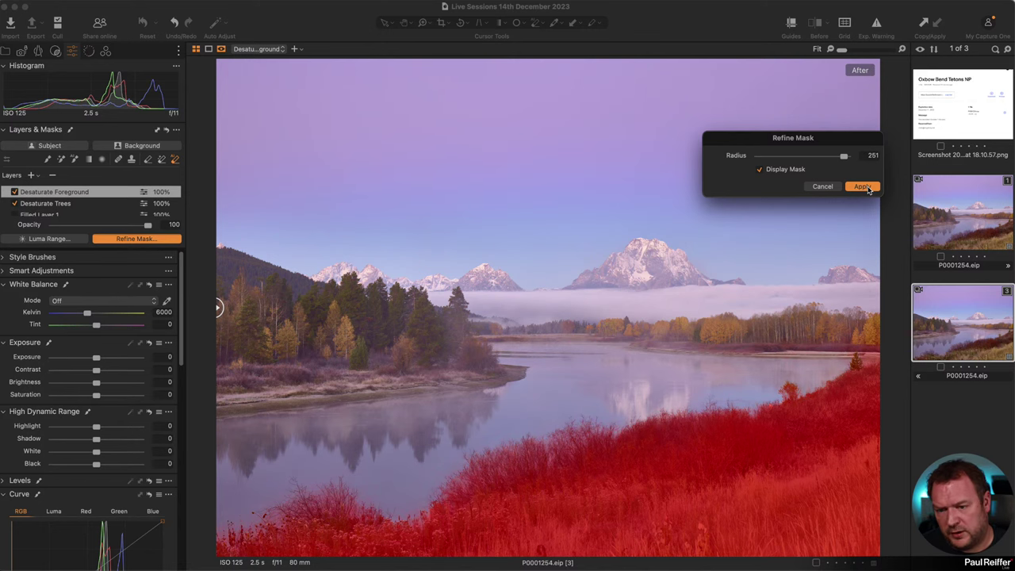
pyautogui.click(869, 187)
# Check the refined foreground mask as a grayscale mask and return to the photo without the mask display
pyautogui.click(509, 394)
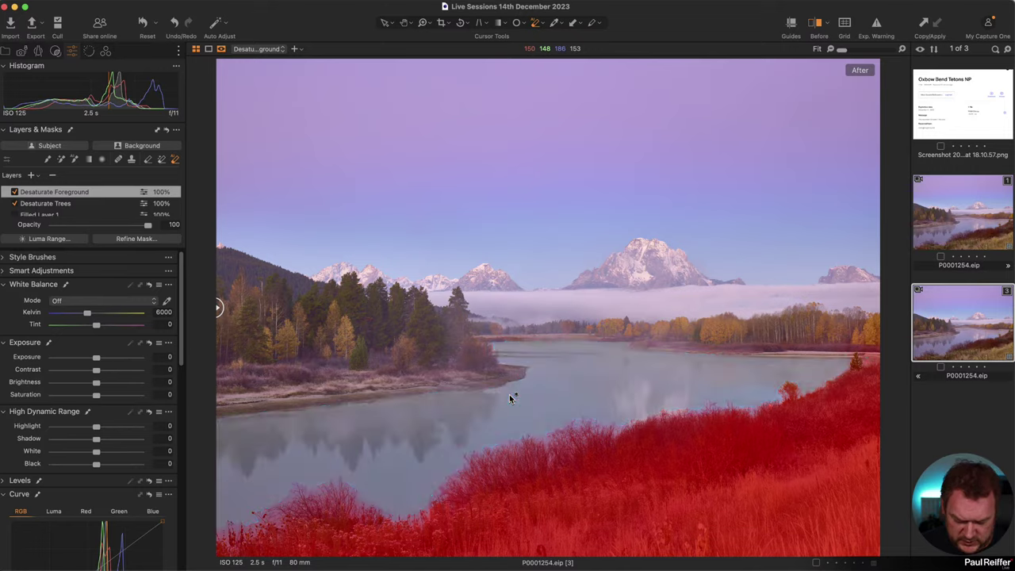
pyautogui.hotkey('alt', 'm')
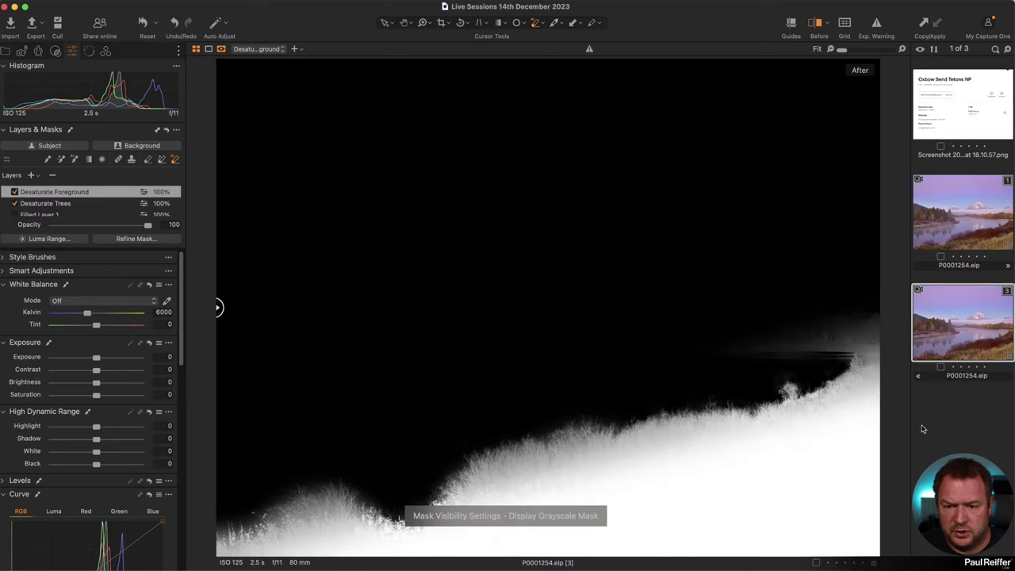
pyautogui.click(650, 487)
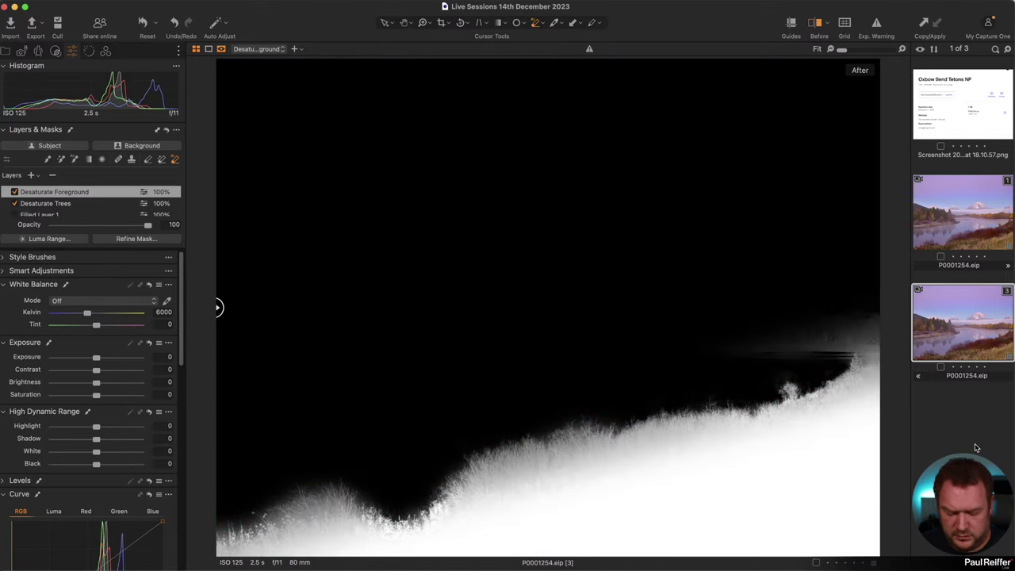
pyautogui.hotkey('alt', 'm')
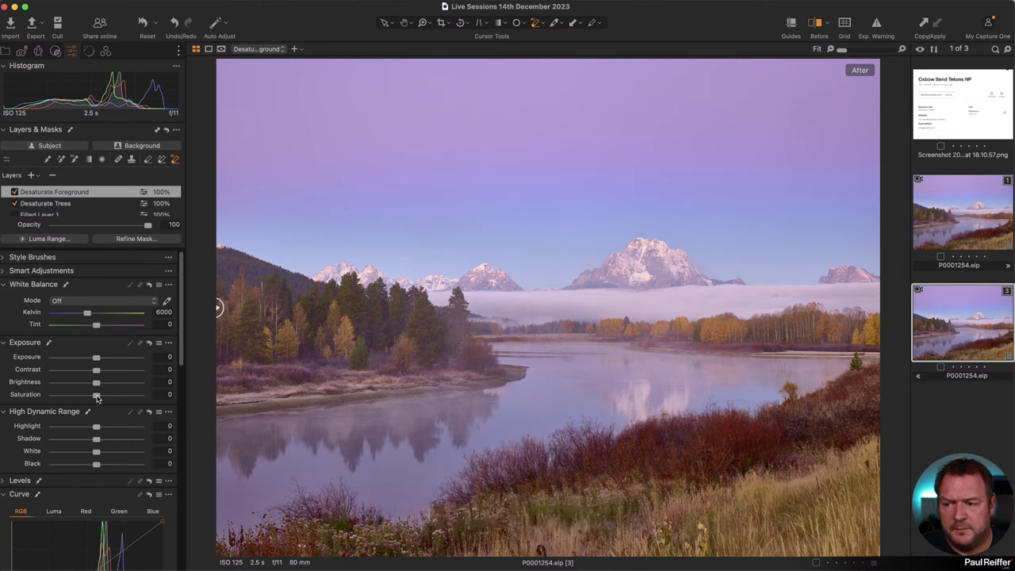
# Set the Desaturate Foreground layer's saturation to -16, exposure to -0.62 and contrast to -20
pyautogui.moveTo(97, 398); pyautogui.dragTo(89, 398)
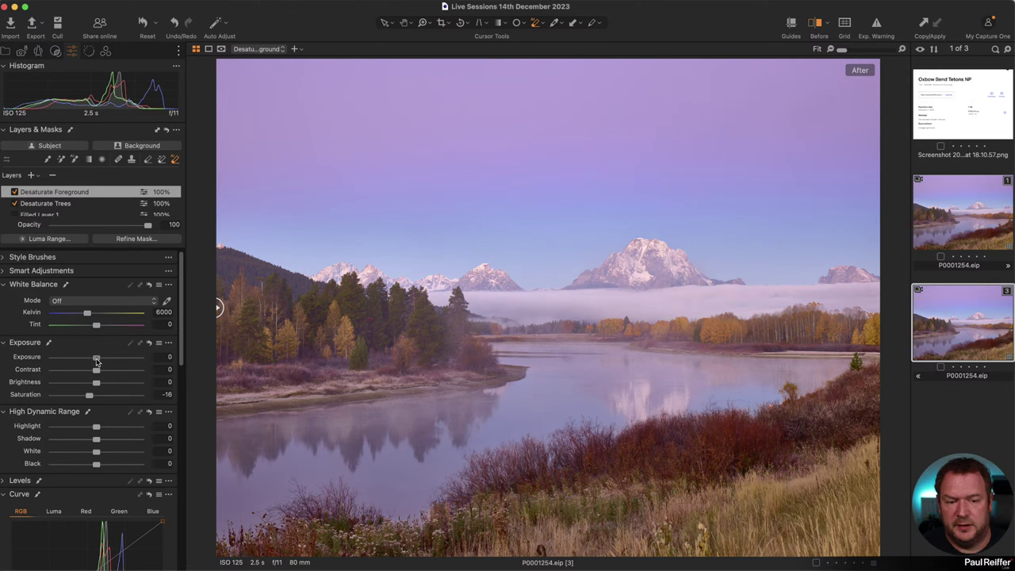
pyautogui.moveTo(96, 362); pyautogui.dragTo(91, 361)
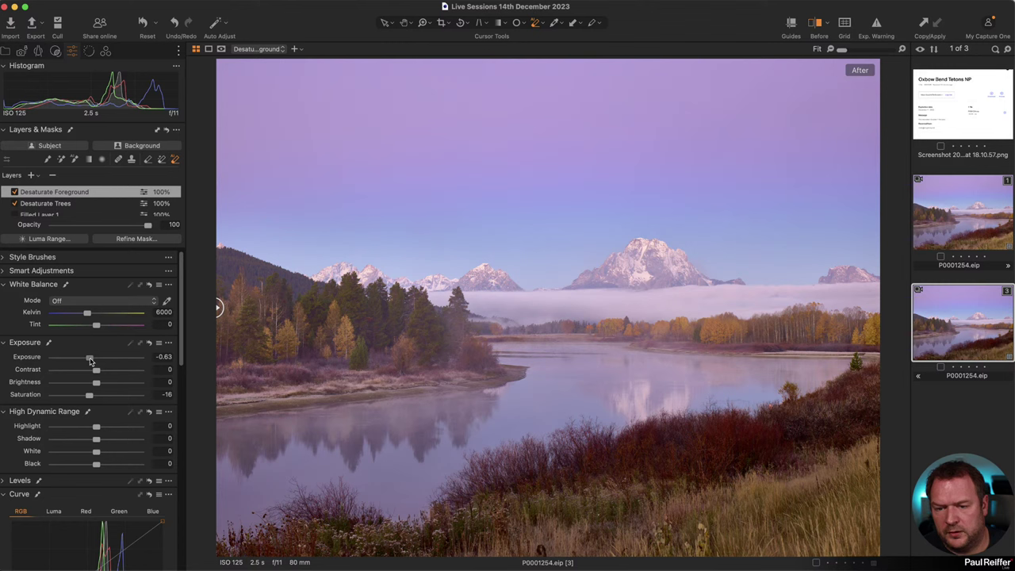
pyautogui.moveTo(96, 370); pyautogui.dragTo(80, 372)
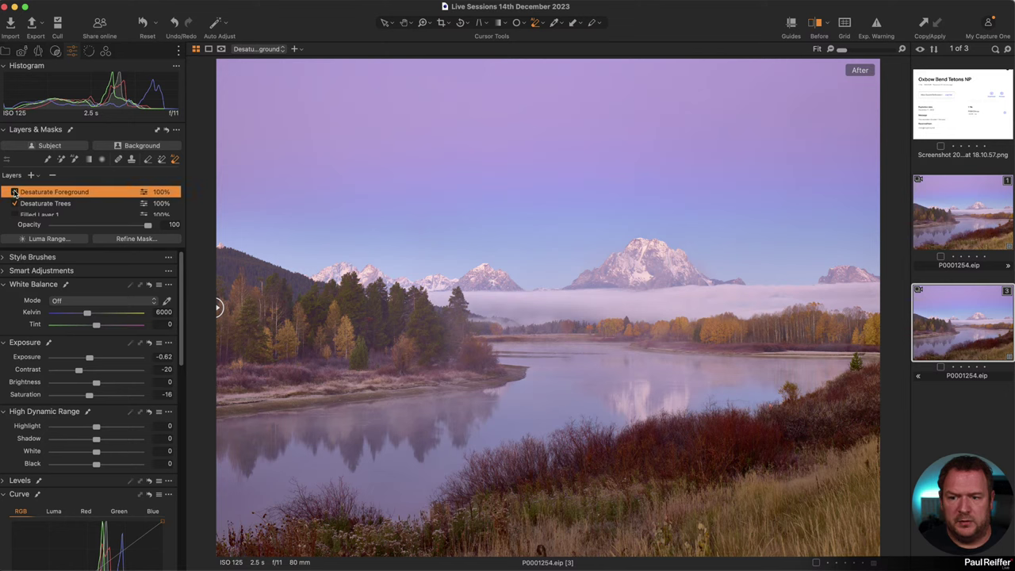
# Compare the photo with the Desaturate Foreground layer switched off and on again
pyautogui.click(15, 192)
pyautogui.press('m')
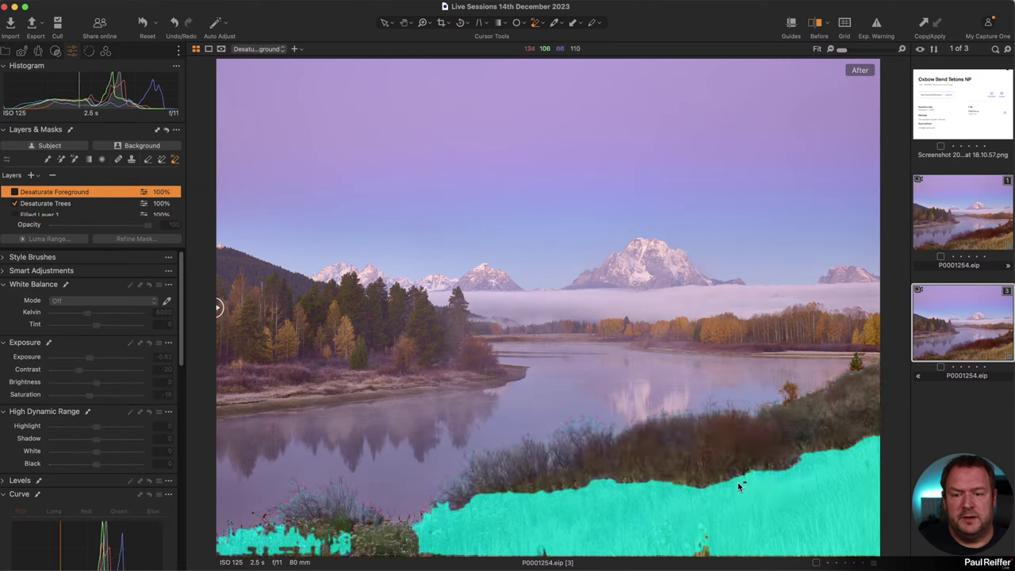
pyautogui.press('m')
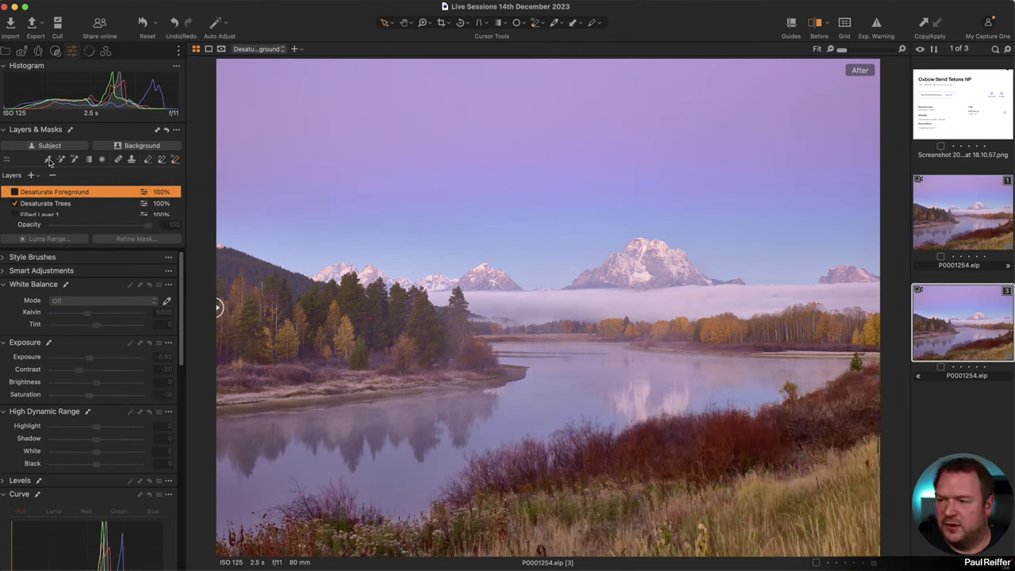
pyautogui.click(49, 161)
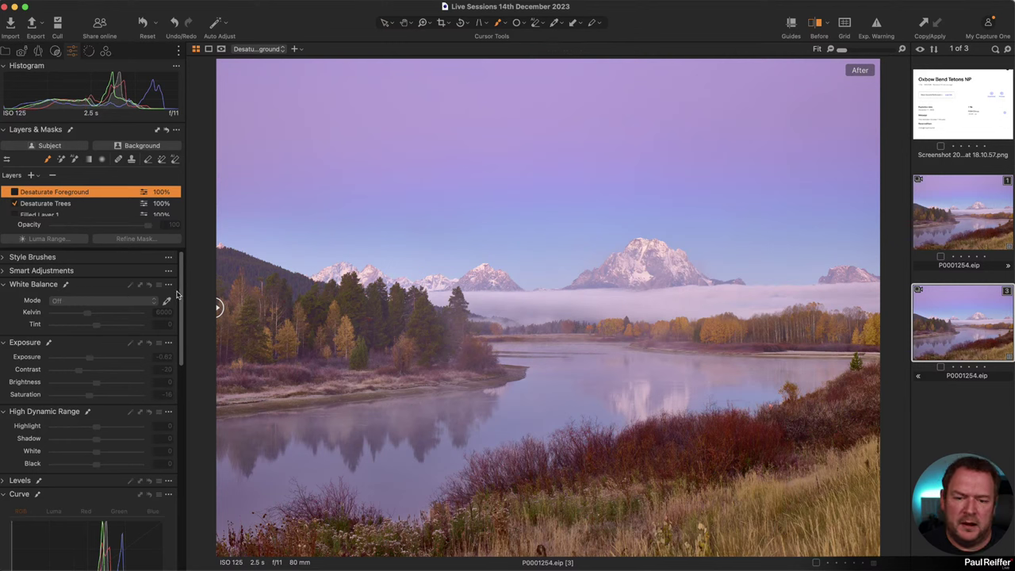
pyautogui.click(13, 192)
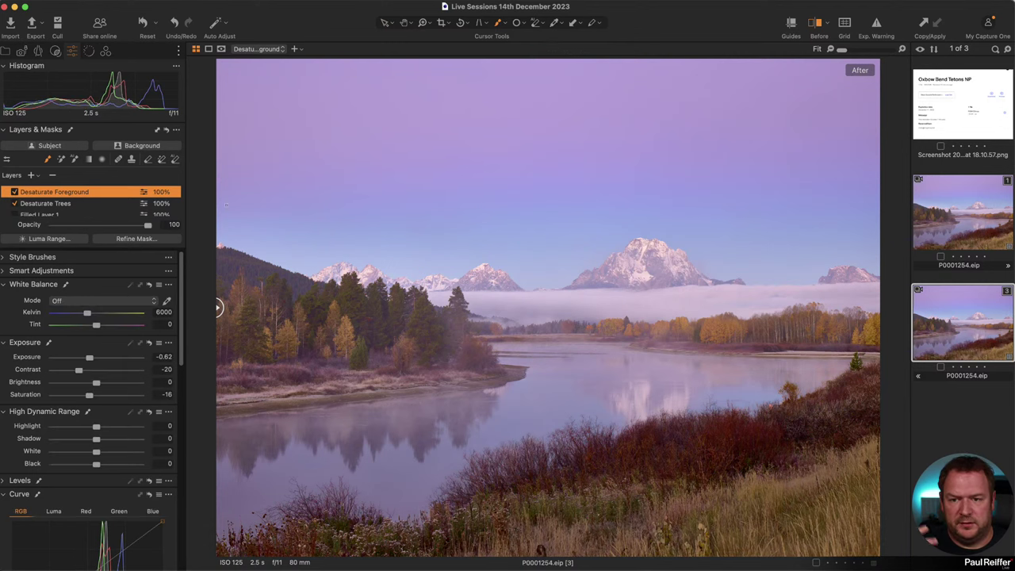
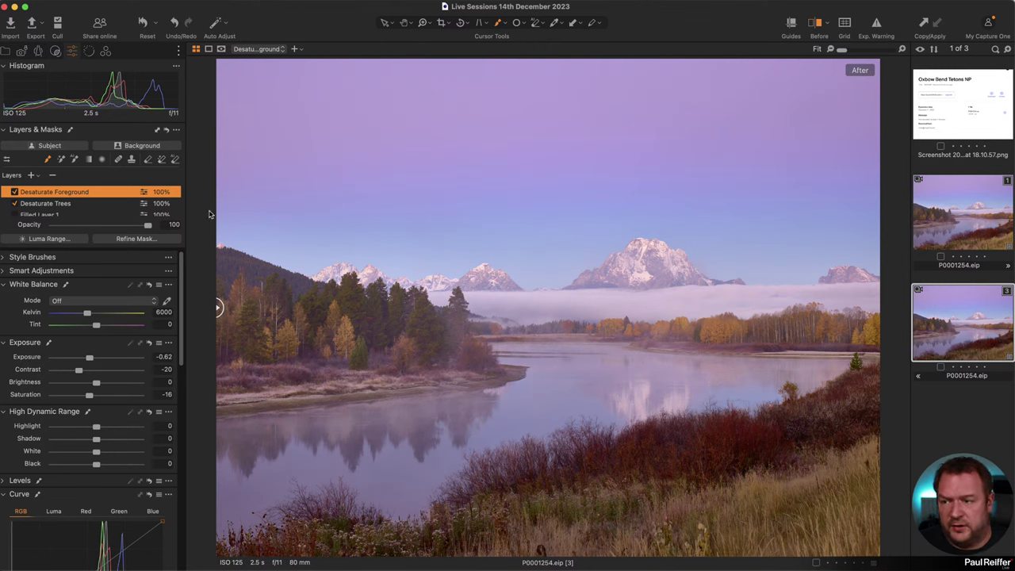
# Add a new adjustment layer and name it Mt Moran
pyautogui.click(33, 176)
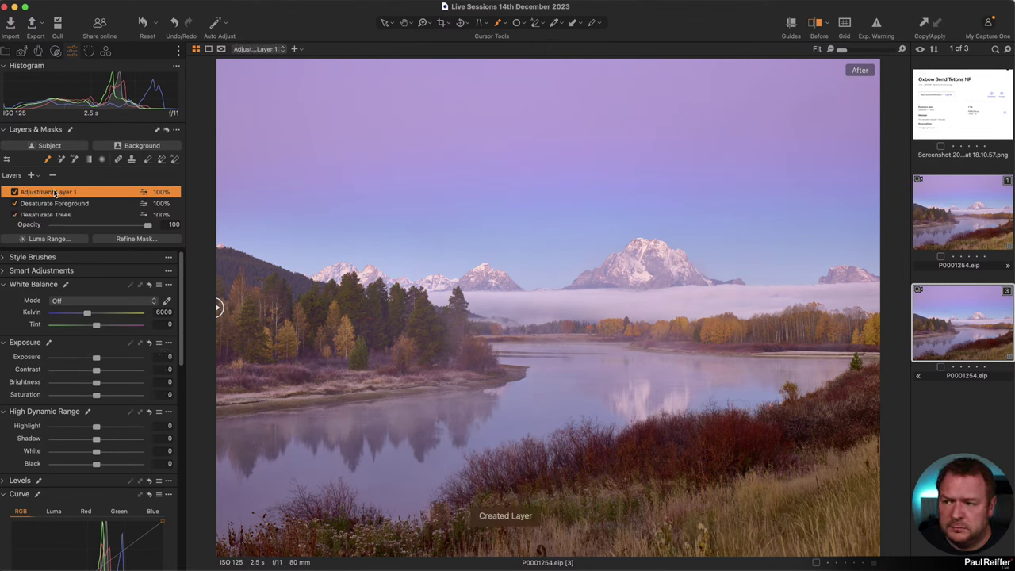
pyautogui.doubleClick(52, 190)
pyautogui.write('Mt Moran')
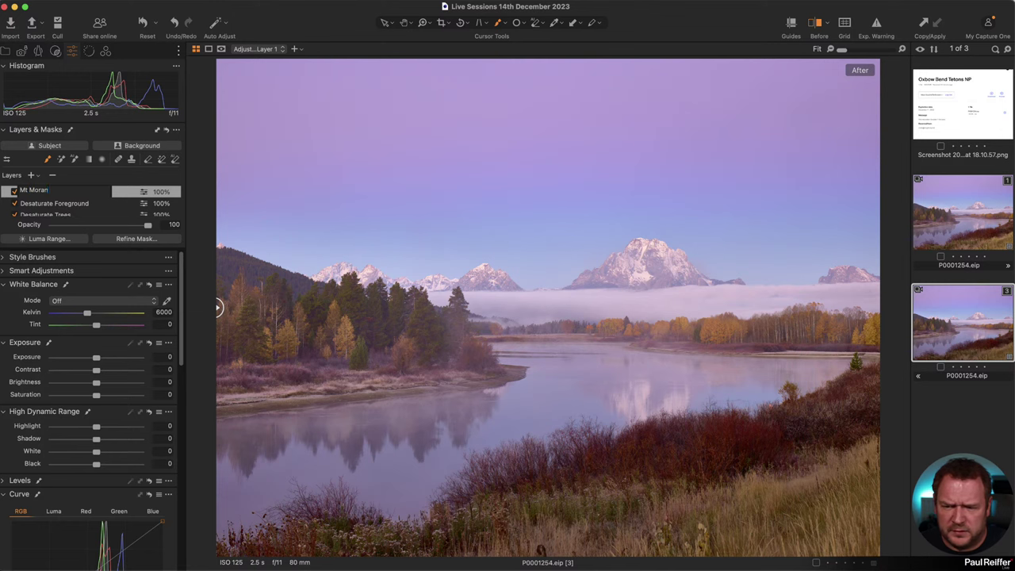
pyautogui.press('Return')
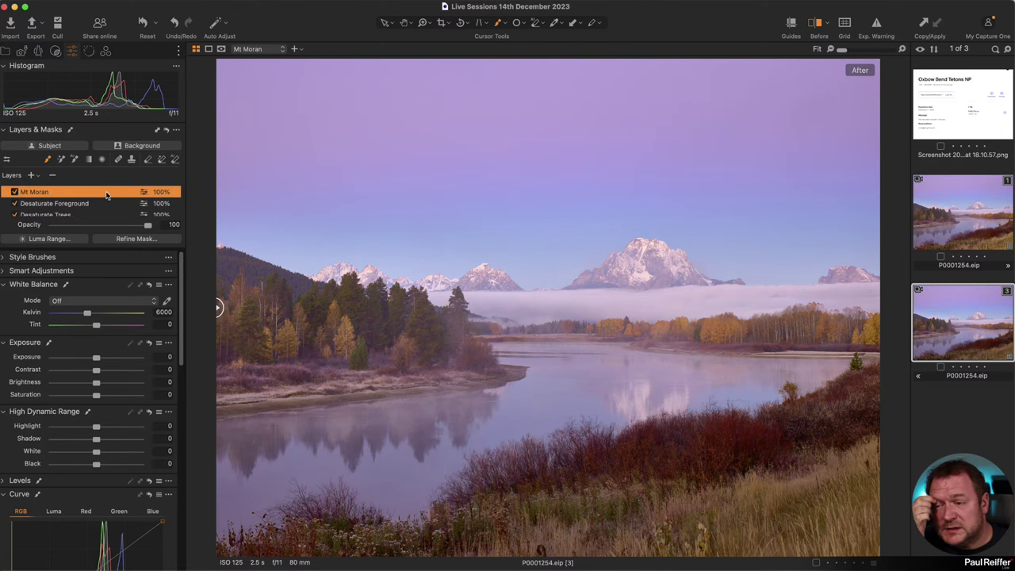
# Mask all the snowy mountain peaks along the horizon on the Mt Moran layer with AI selection, displaying the mask overlay
pyautogui.click(74, 159)
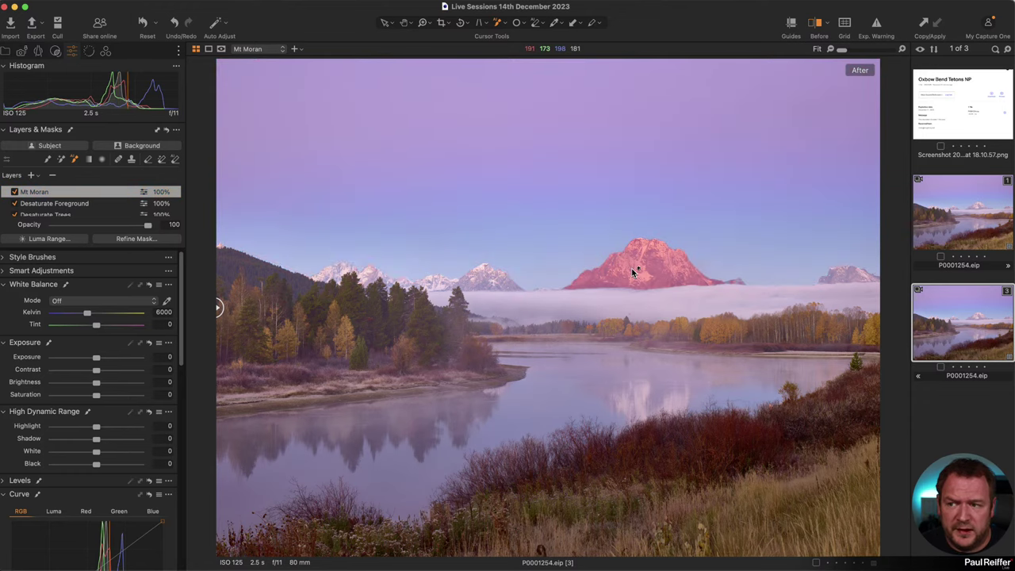
pyautogui.click(631, 268)
pyautogui.press('m')
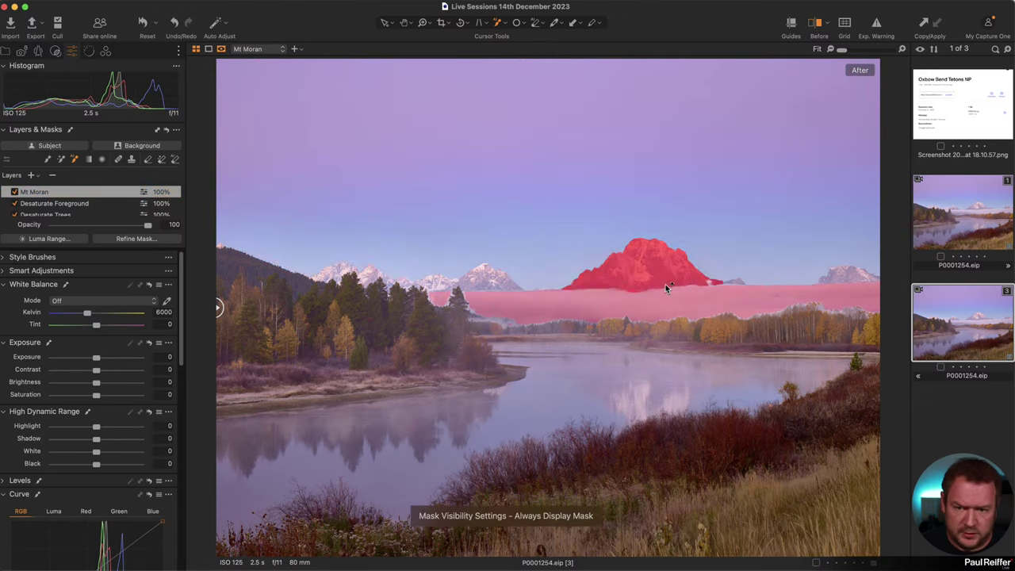
pyautogui.click(491, 278)
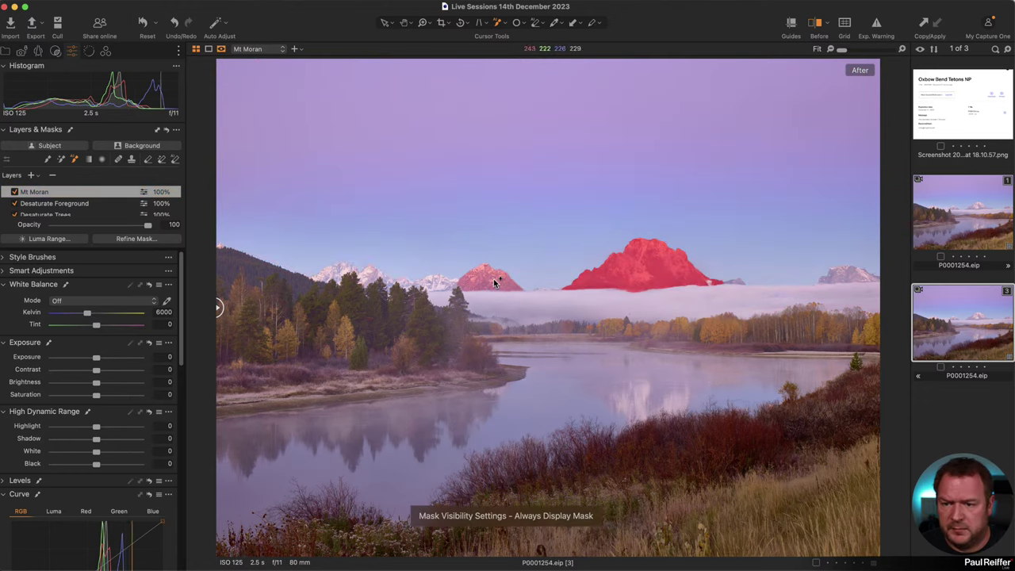
pyautogui.click(420, 284)
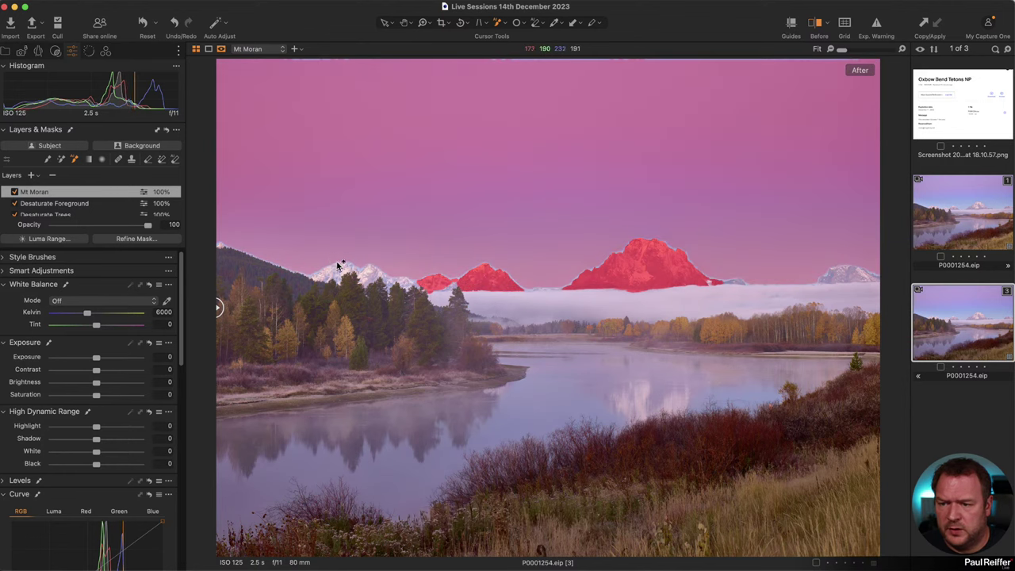
pyautogui.click(389, 280)
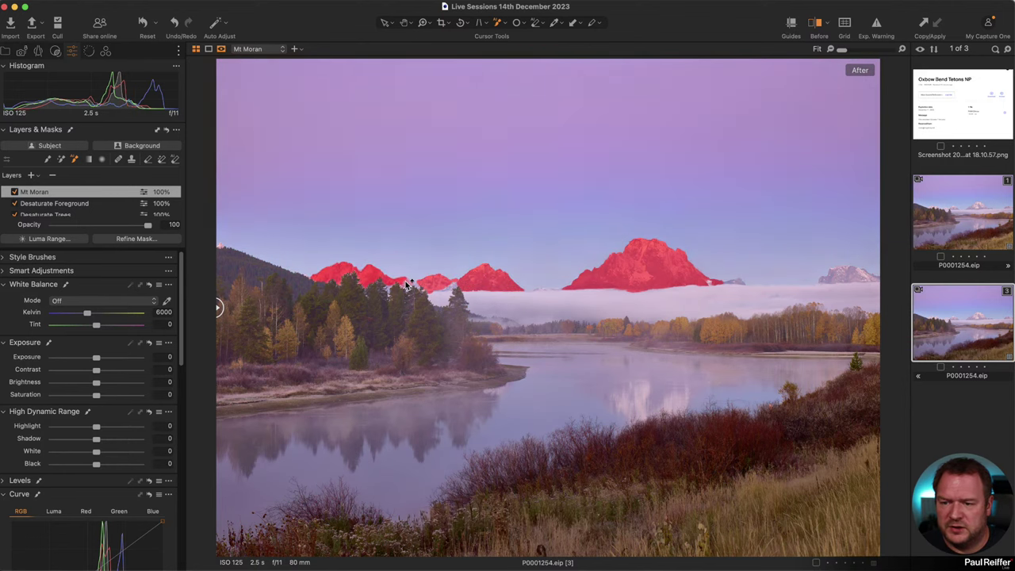
pyautogui.click(849, 284)
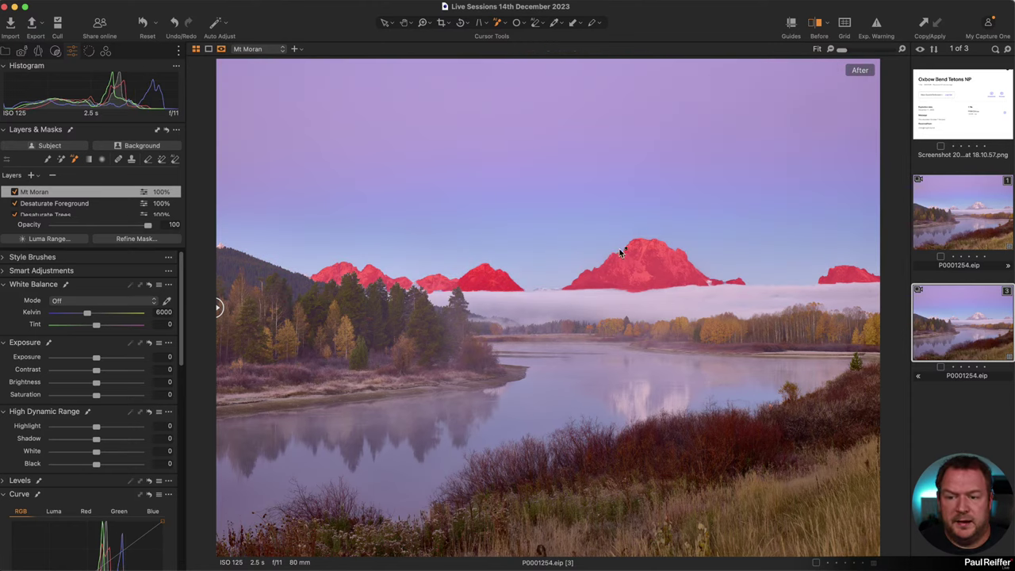
# Display the Mt Moran mask in grayscale and check the mask visibility options
pyautogui.hotkey('alt', 'm')
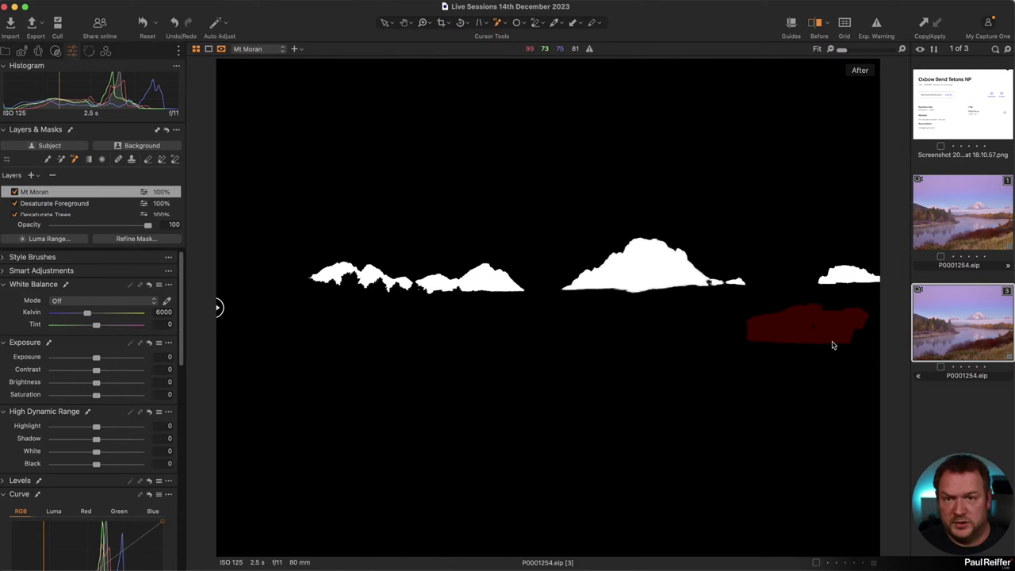
pyautogui.click(224, 50)
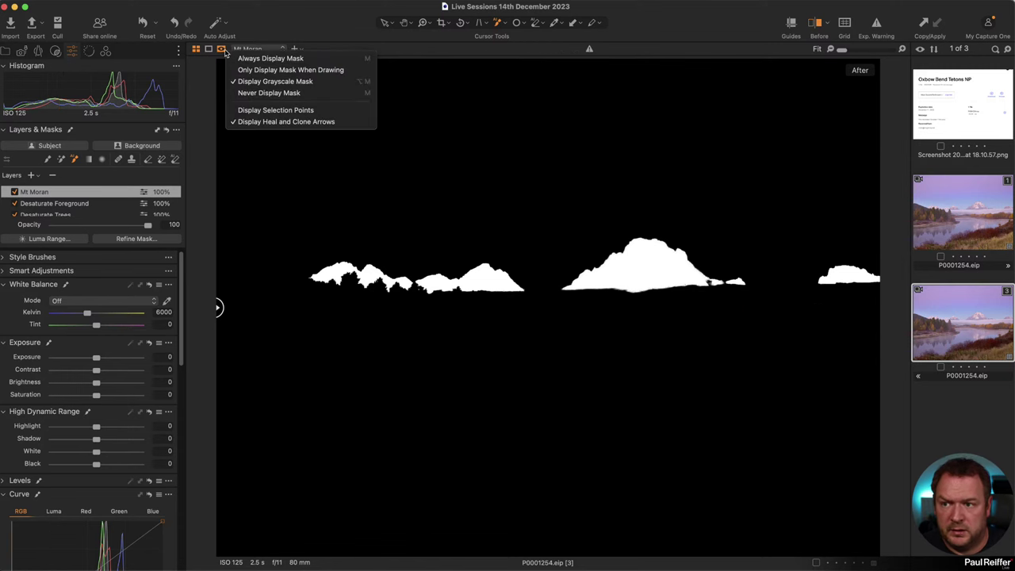
pyautogui.click(325, 27)
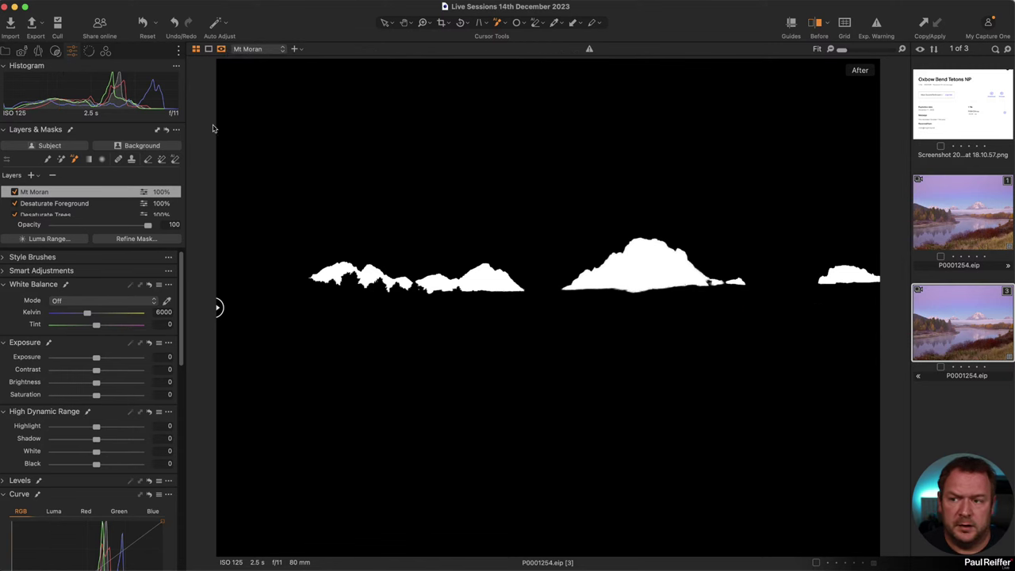
# Refine the Mt Moran mask with a radius of 164 and return to the photo without the mask display
pyautogui.rightClick(82, 195)
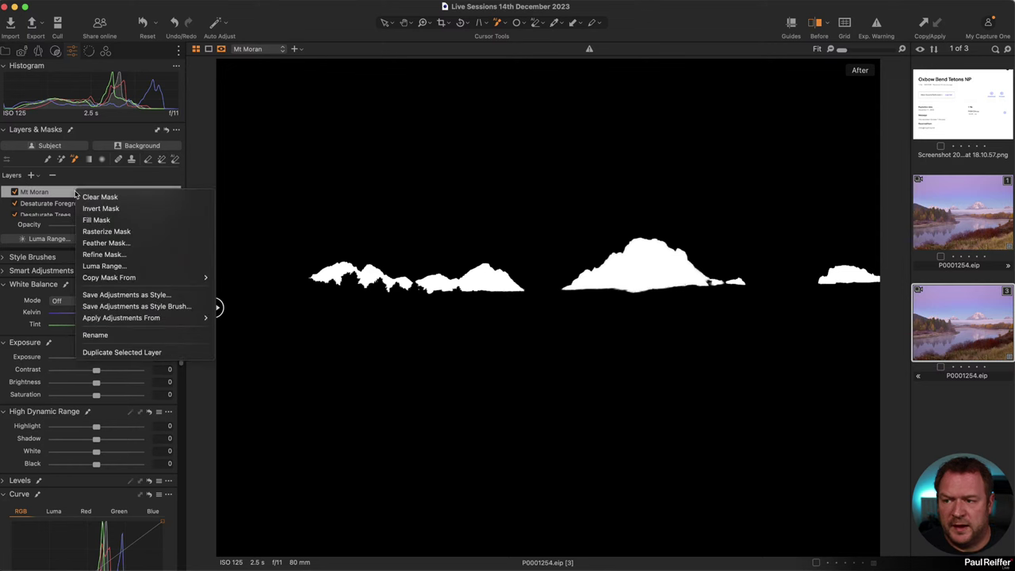
pyautogui.click(103, 255)
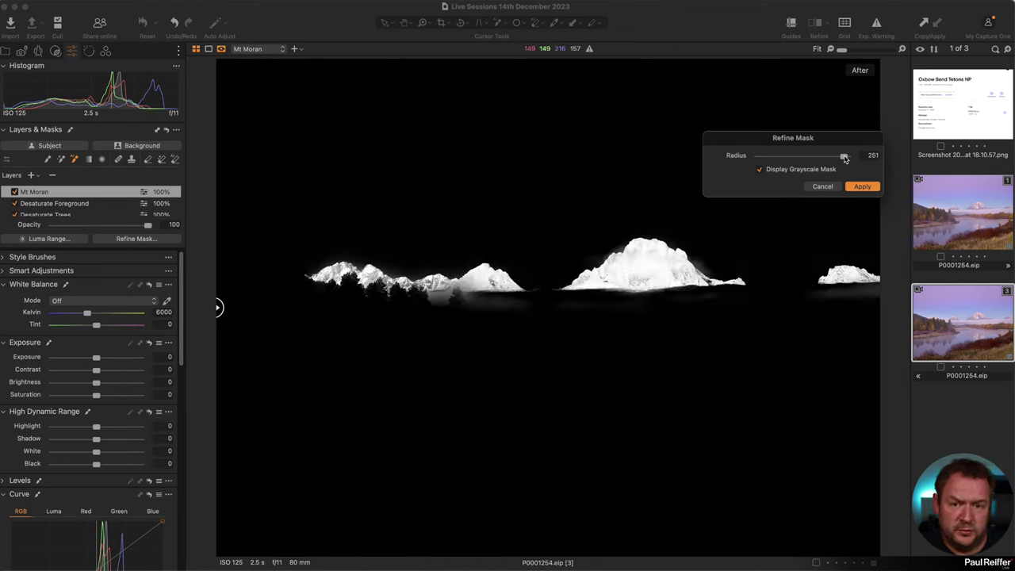
pyautogui.moveTo(845, 159); pyautogui.dragTo(838, 158)
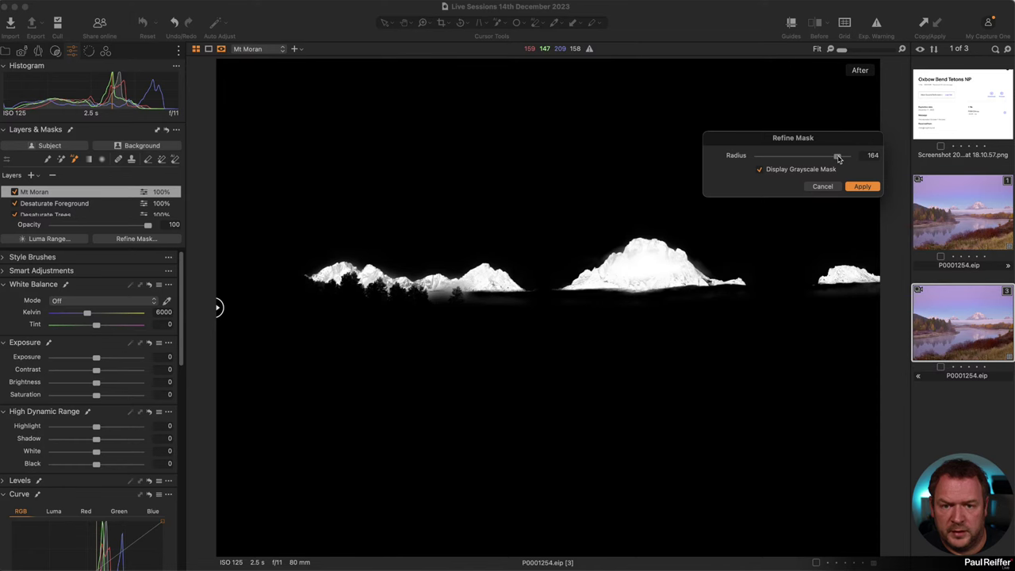
pyautogui.click(862, 187)
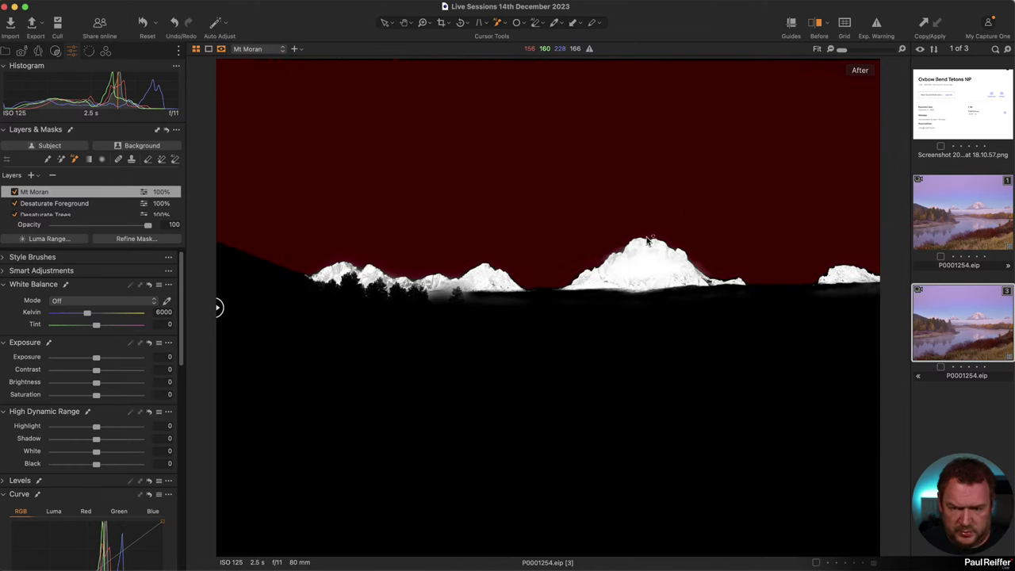
pyautogui.press('m')
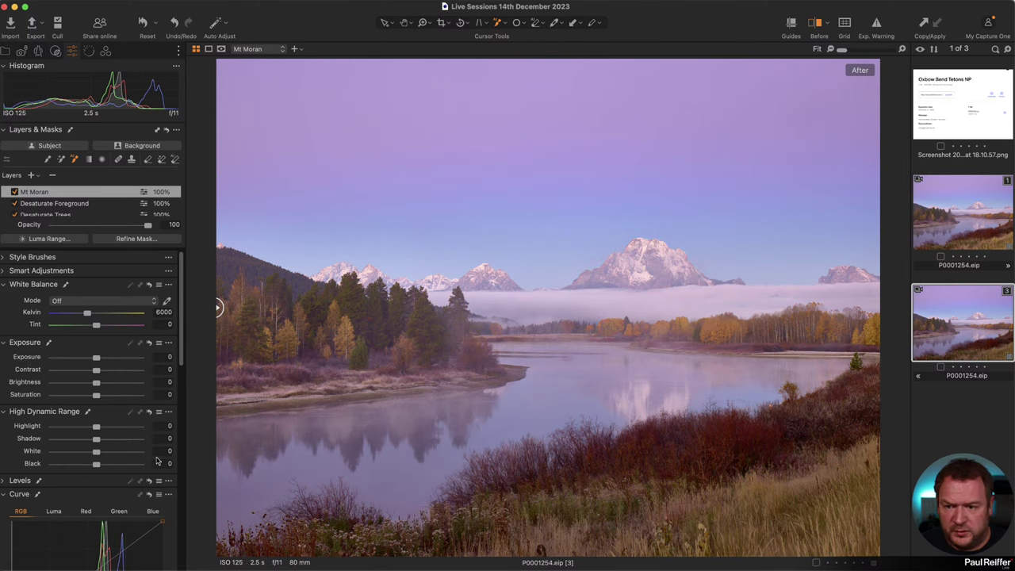
# On the Mt Moran layer, set Clarity to 40, Exposure to -0.28 and Contrast to 8
pyautogui.scroll(-5, 119, 436)
pyautogui.scroll(-10, 120, 437)
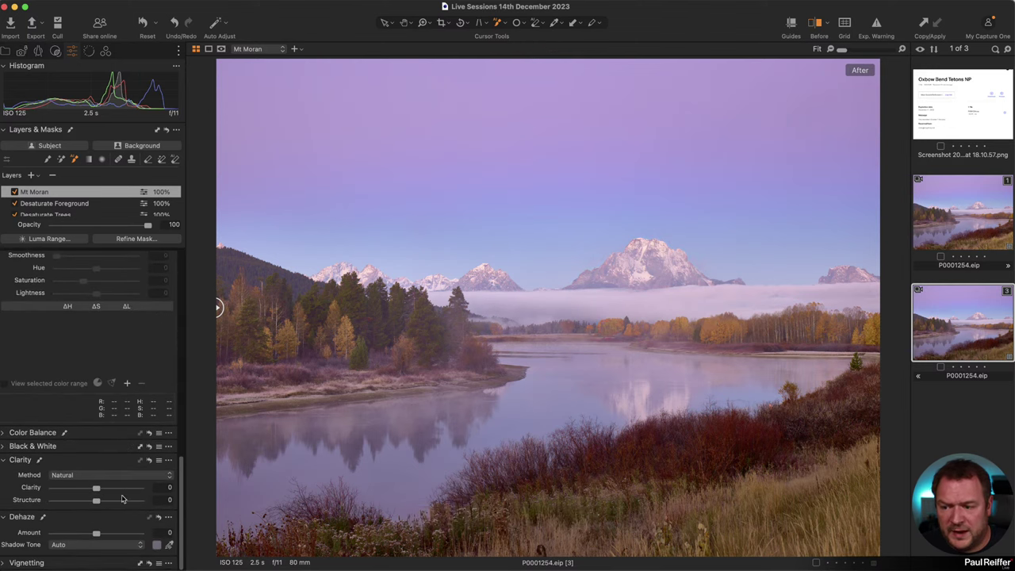
pyautogui.moveTo(99, 491); pyautogui.dragTo(115, 493)
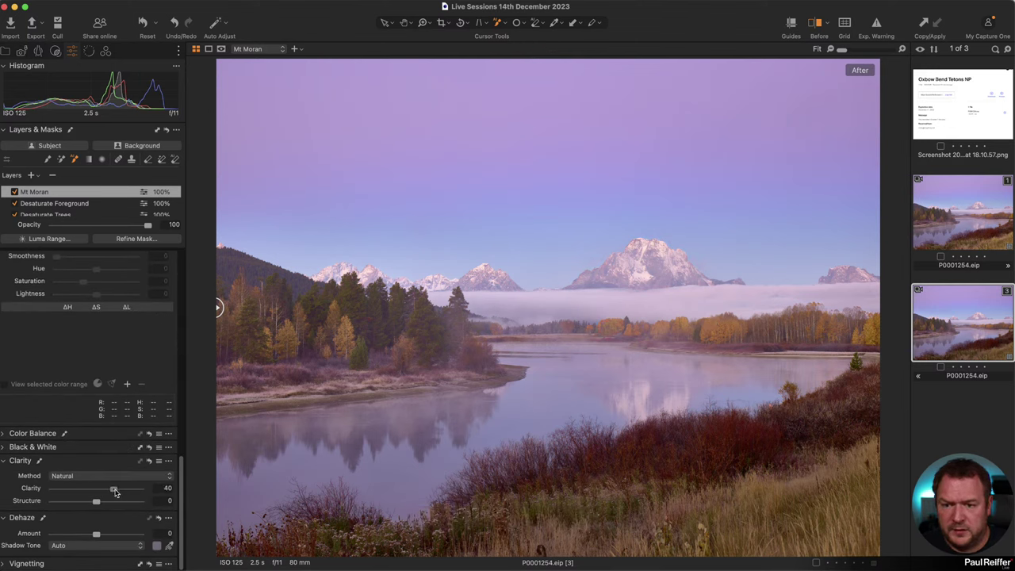
pyautogui.scroll(5, 109, 338)
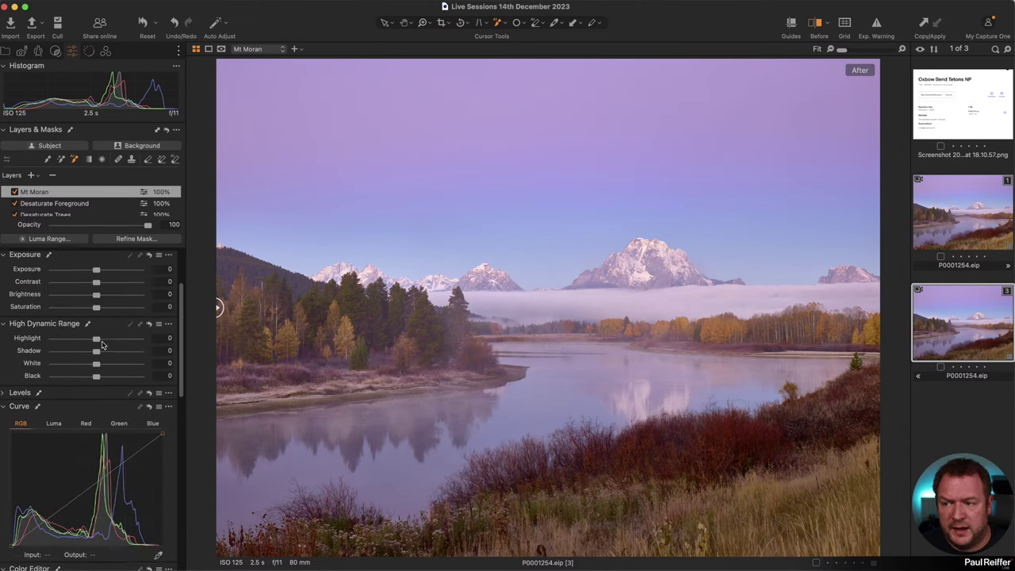
pyautogui.moveTo(95, 299); pyautogui.dragTo(96, 290)
# Compare the photo with and without the Mt Moran, Desaturate Foreground and Desaturate Trees layers, leaving all three enabled
pyautogui.click(15, 192)
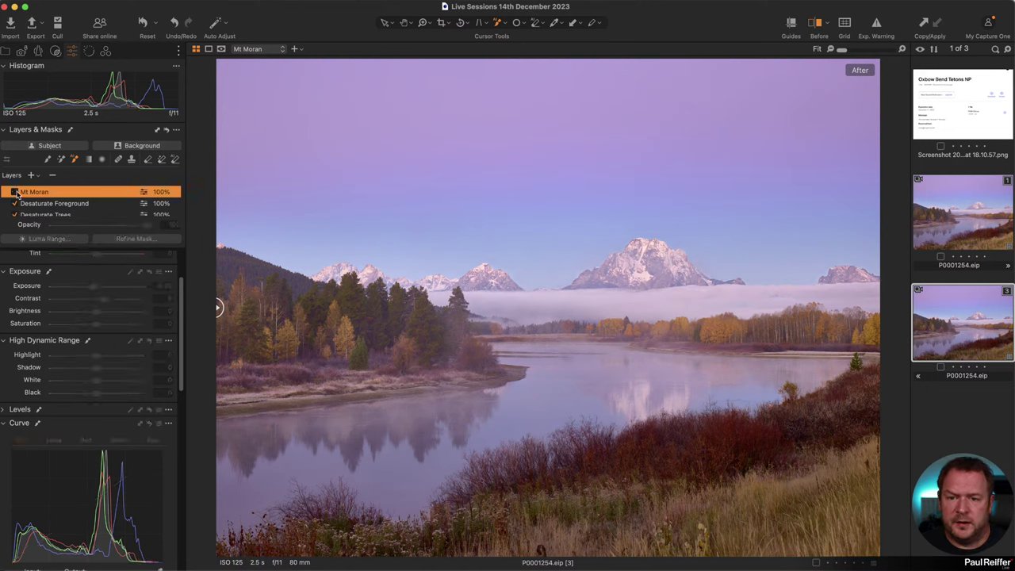
pyautogui.click(15, 193)
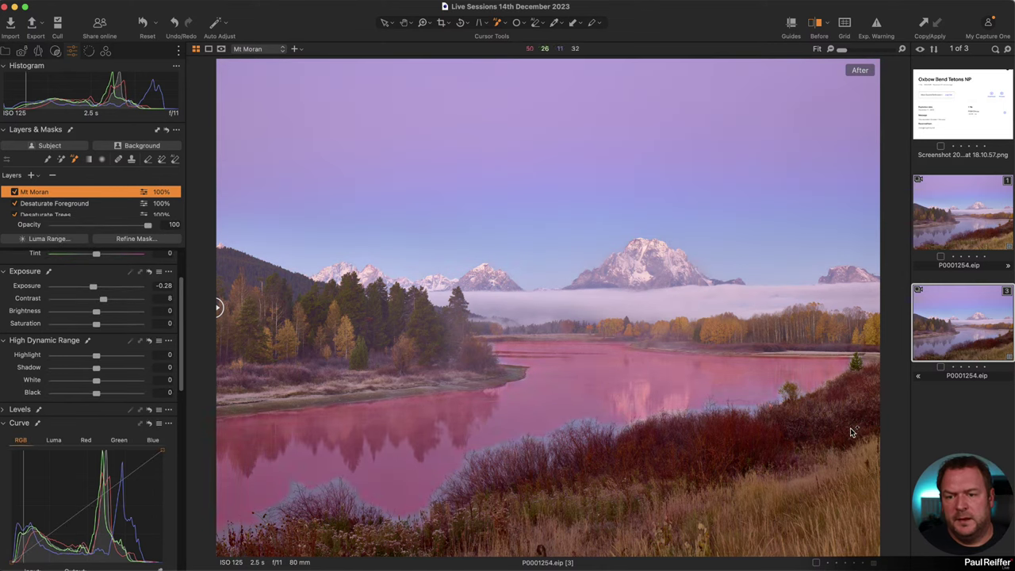
pyautogui.scroll(-1, 60, 214)
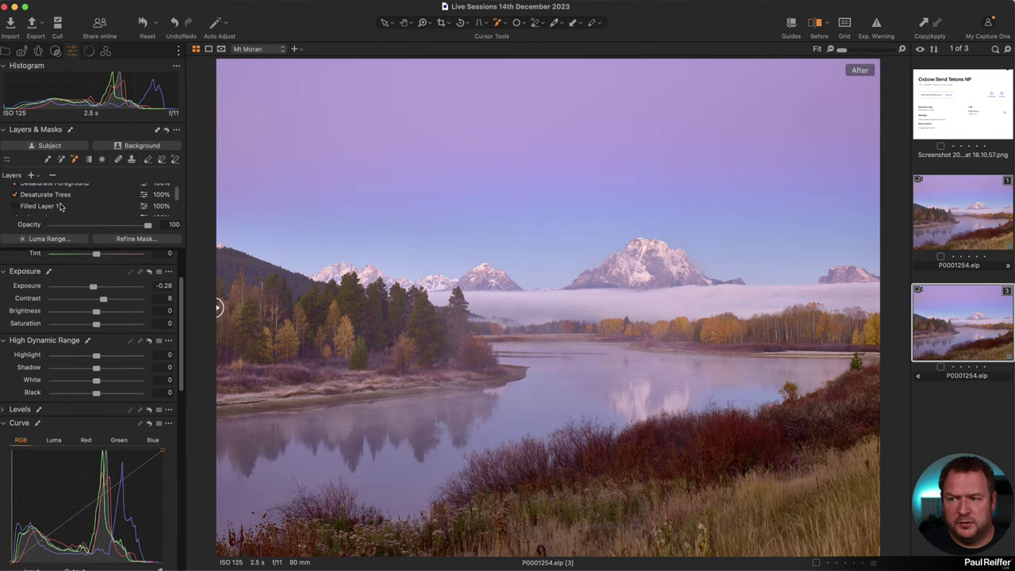
pyautogui.click(14, 190)
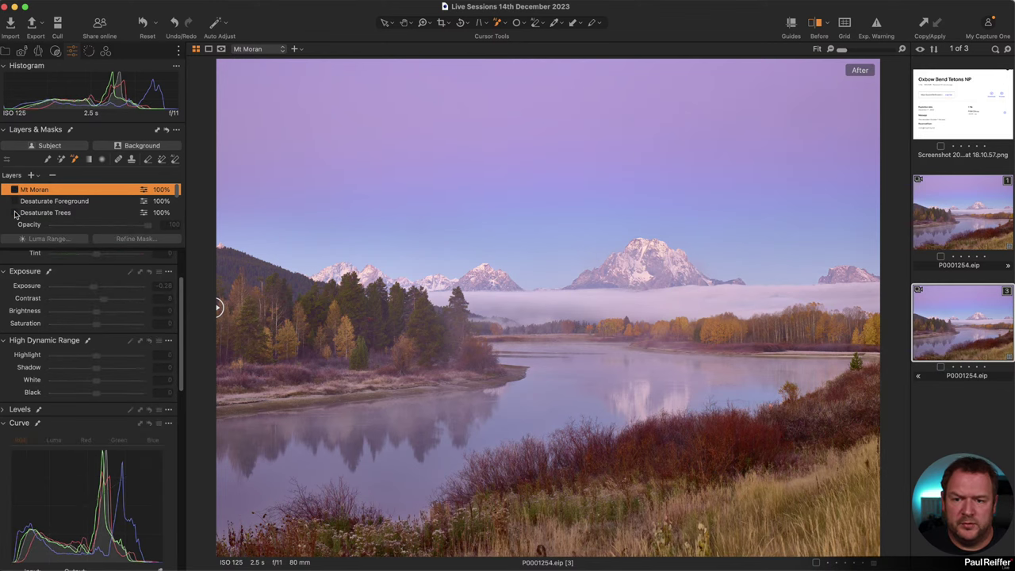
pyautogui.click(14, 213)
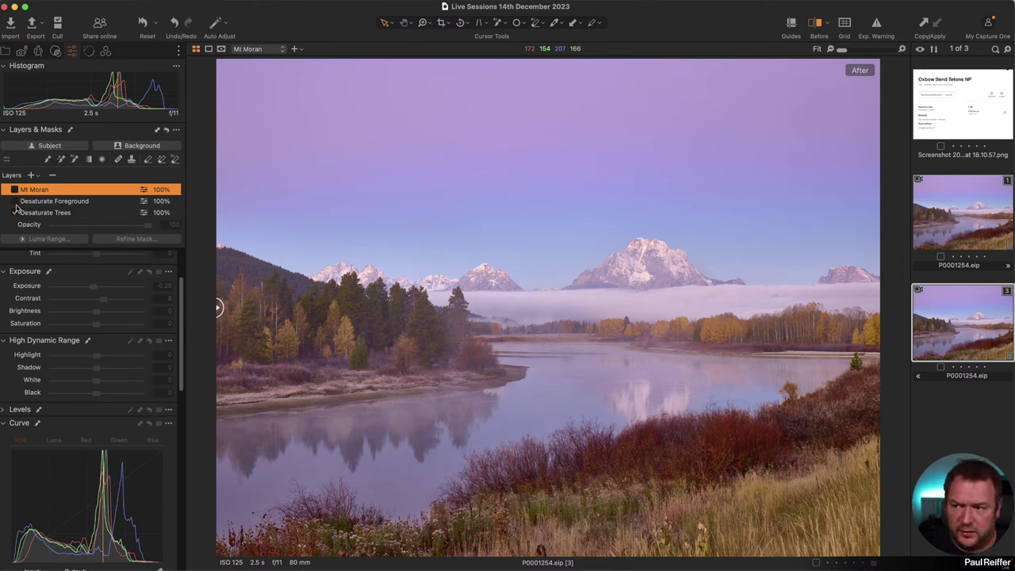
pyautogui.click(15, 201)
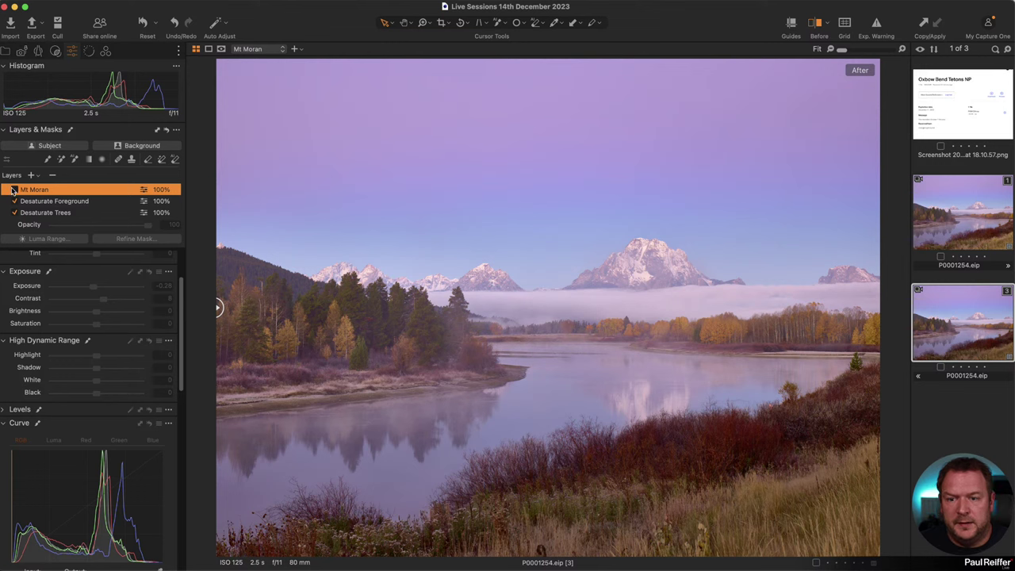
pyautogui.click(13, 189)
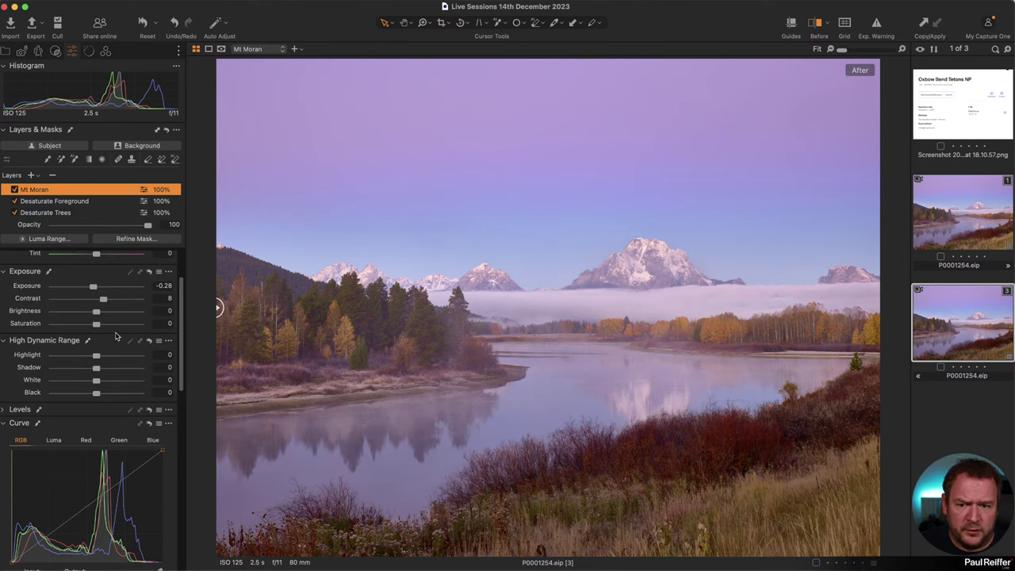
# Remove the pink-clad figure among the bushes near the small tree using a smaller Heal brush
pyautogui.press('z')
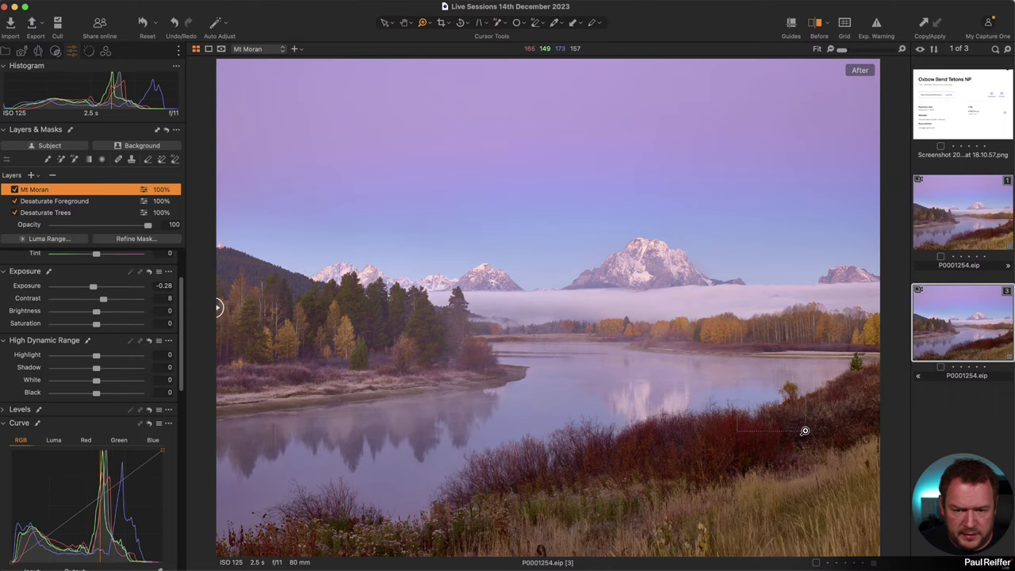
pyautogui.click(805, 425)
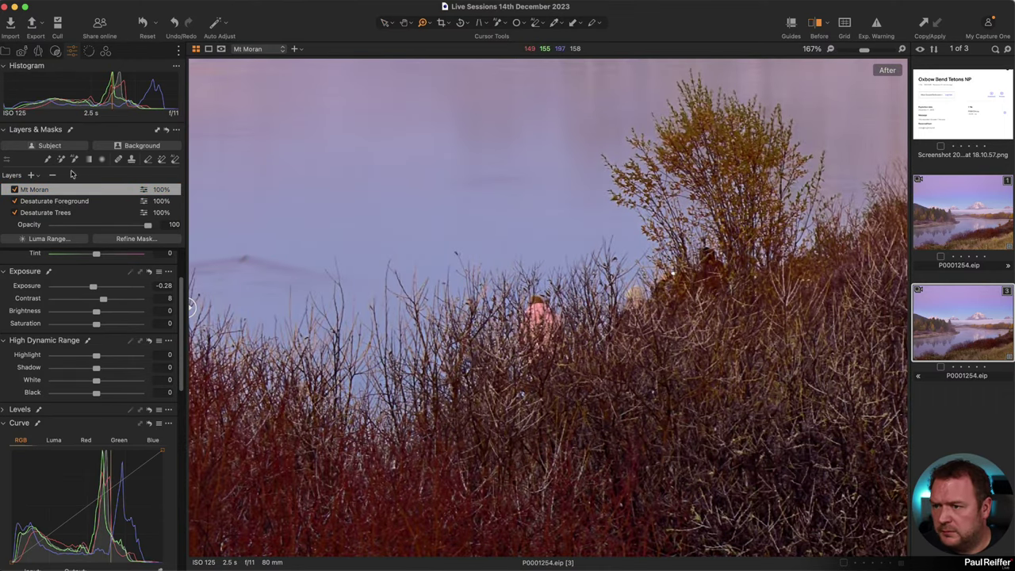
pyautogui.click(119, 159)
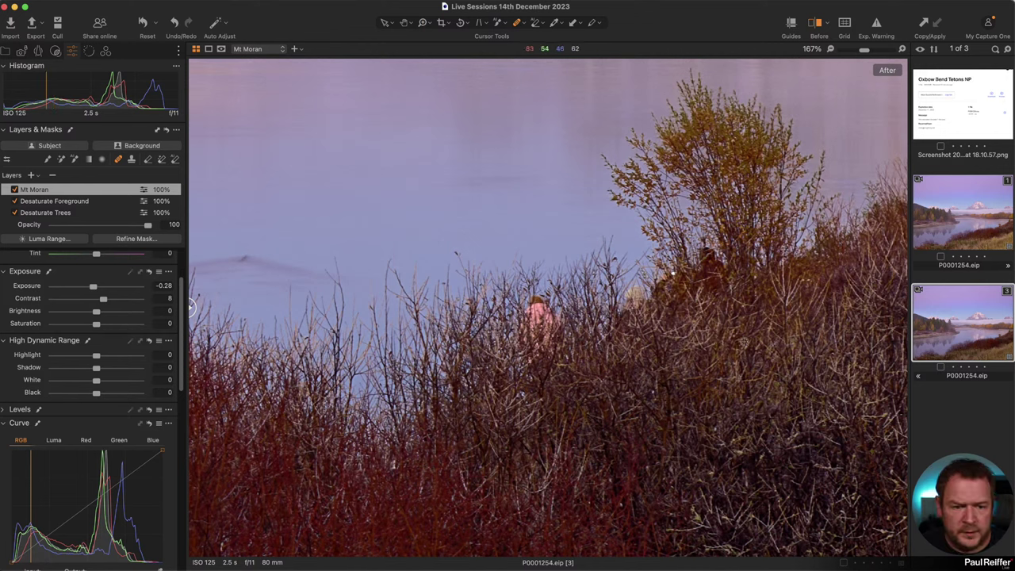
pyautogui.rightClick(409, 164)
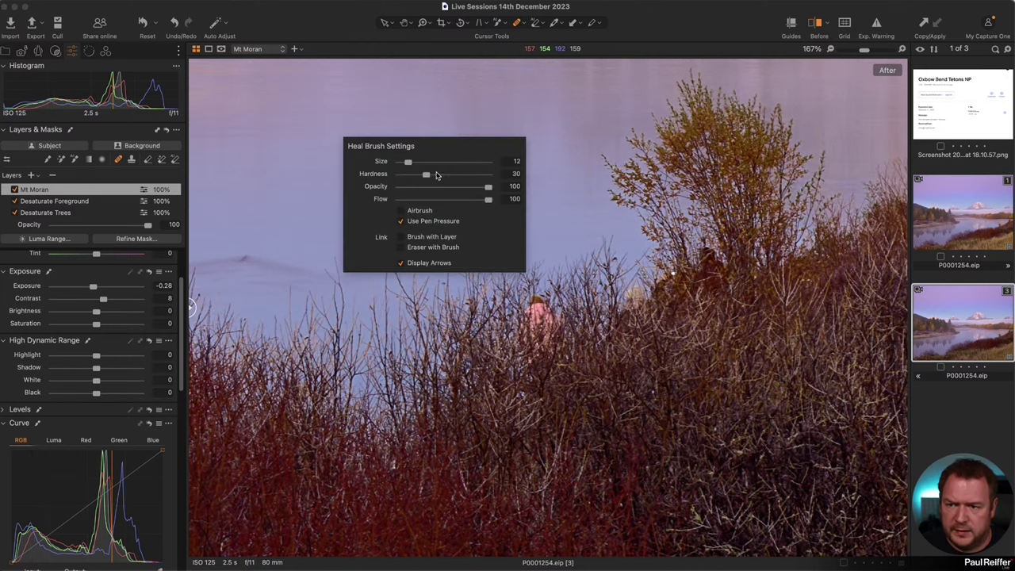
pyautogui.moveTo(408, 162); pyautogui.dragTo(400, 175)
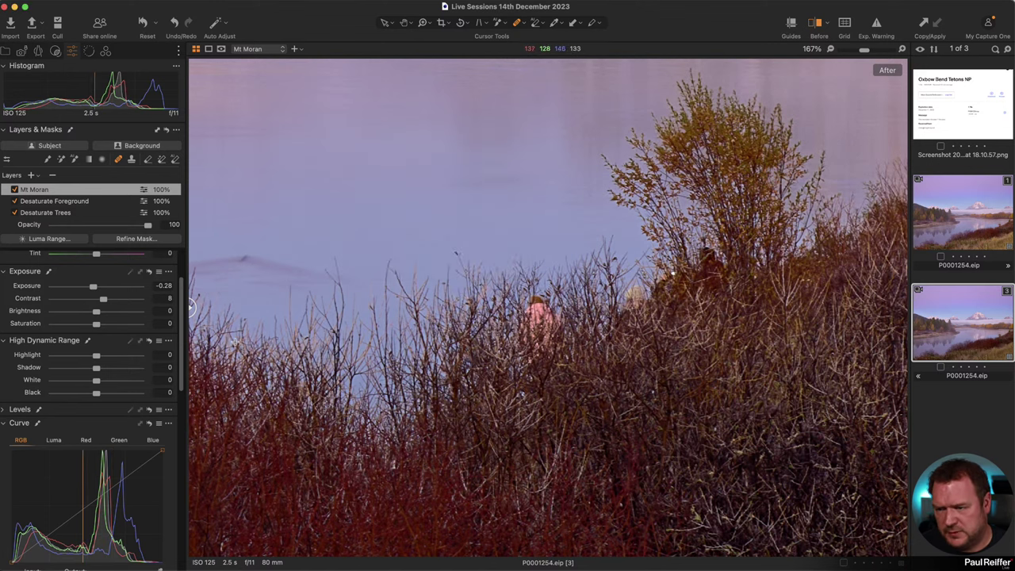
pyautogui.click(191, 308)
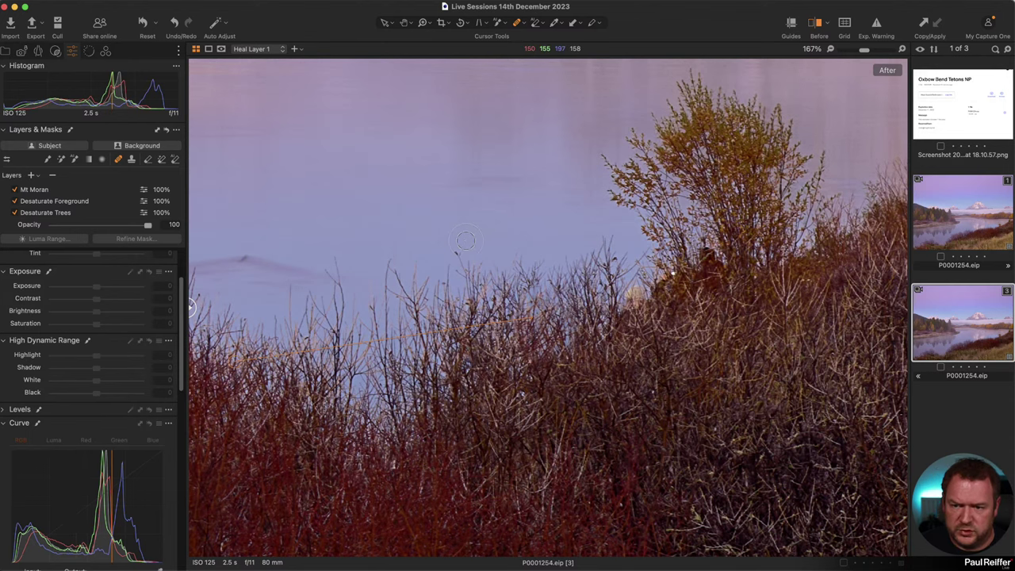
# View the whole photo and check the effect of Heal Layer 1 by toggling its visibility
pyautogui.click(386, 23)
pyautogui.press('h')
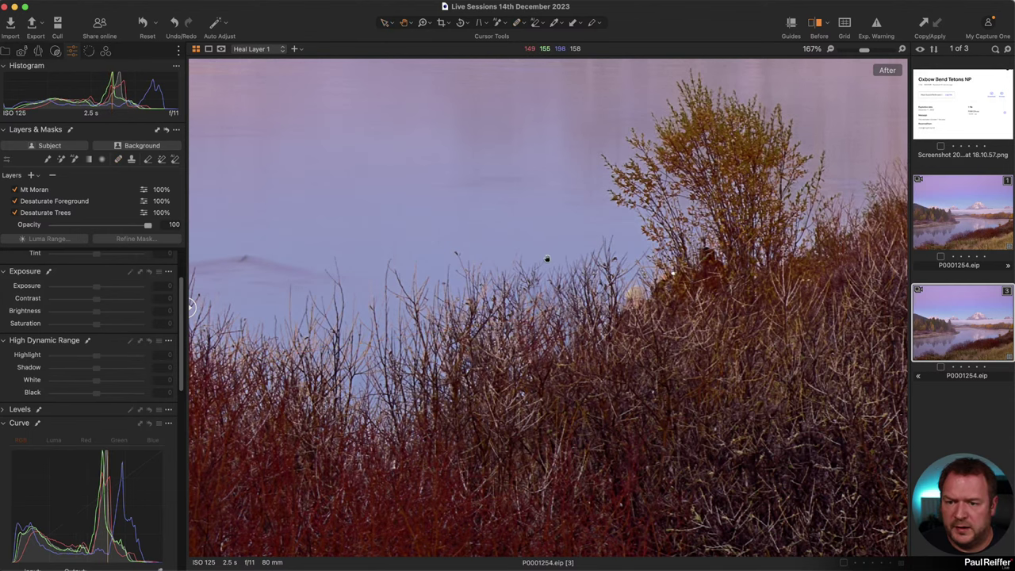
pyautogui.press('super+0')
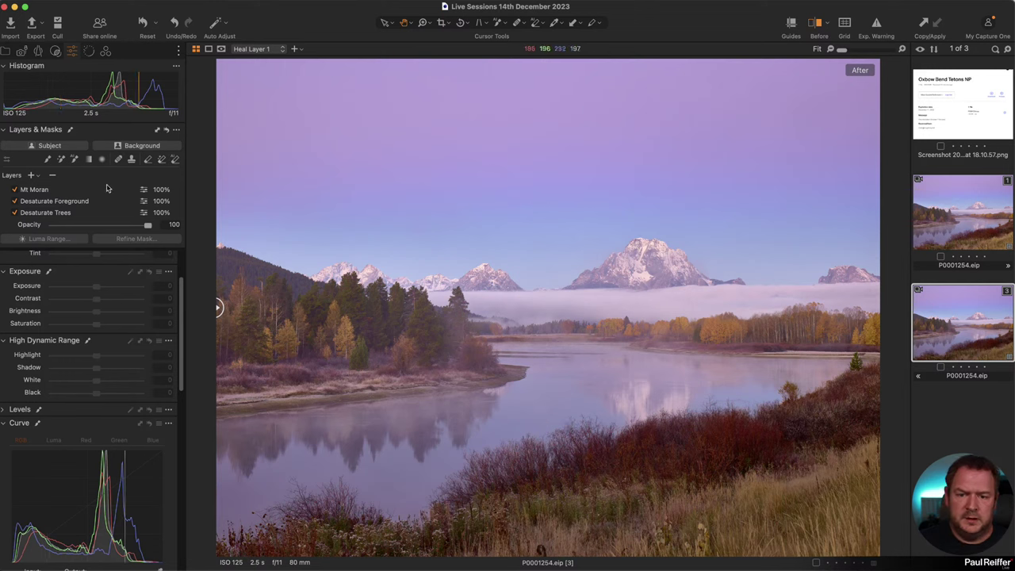
pyautogui.scroll(-5, 32, 198)
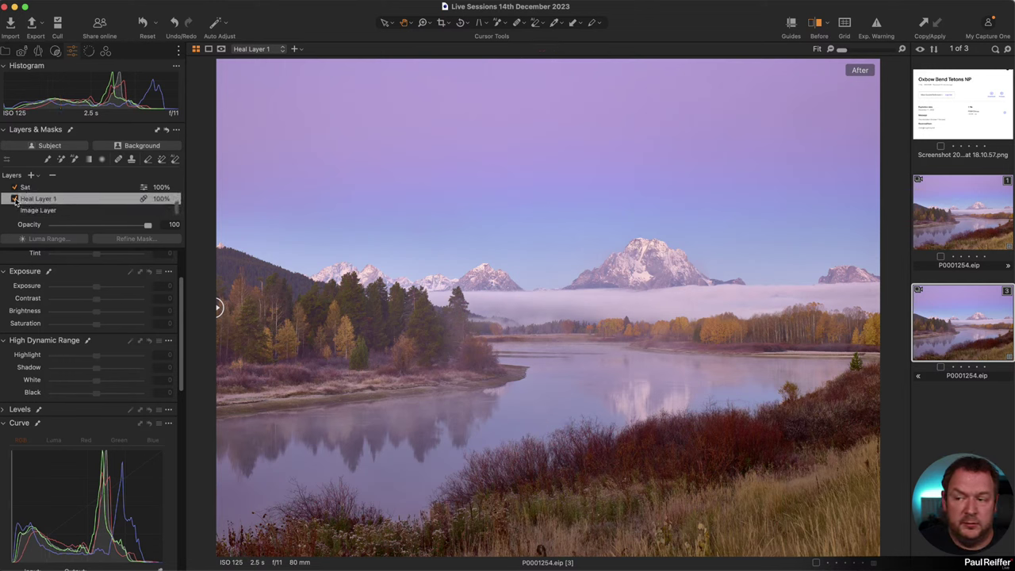
pyautogui.click(14, 199)
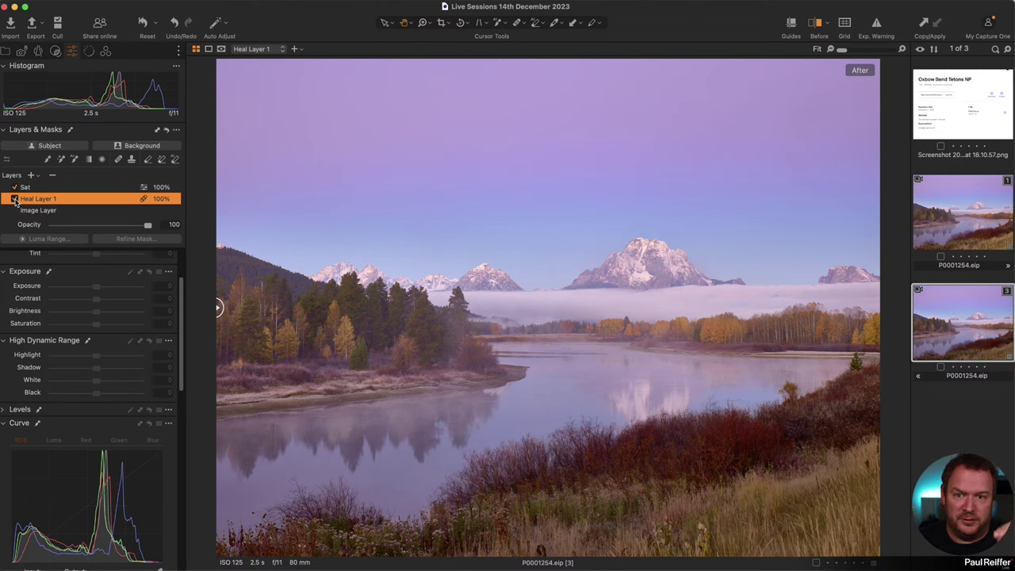
# Create a new unadjusted variant of P0001254.eip and compare it side by side with variant 1
pyautogui.rightClick(943, 327)
pyautogui.click(974, 376)
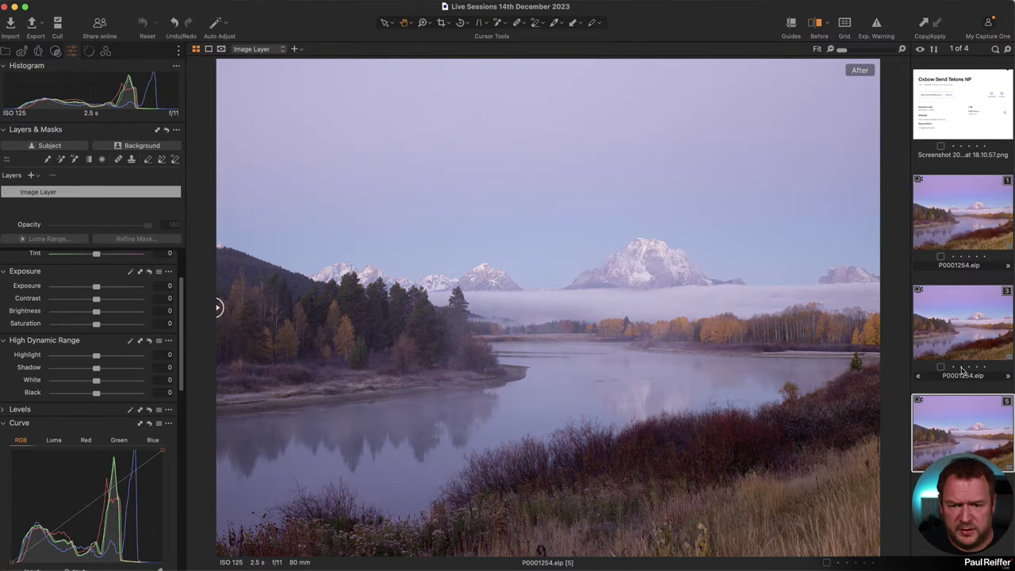
pyautogui.click(956, 226)
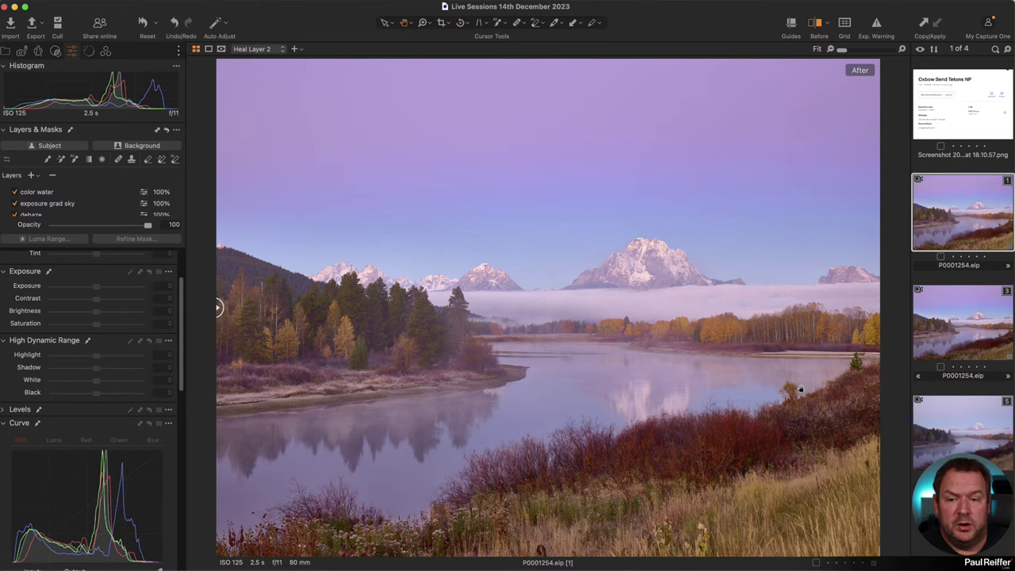
pyautogui.click(956, 333)
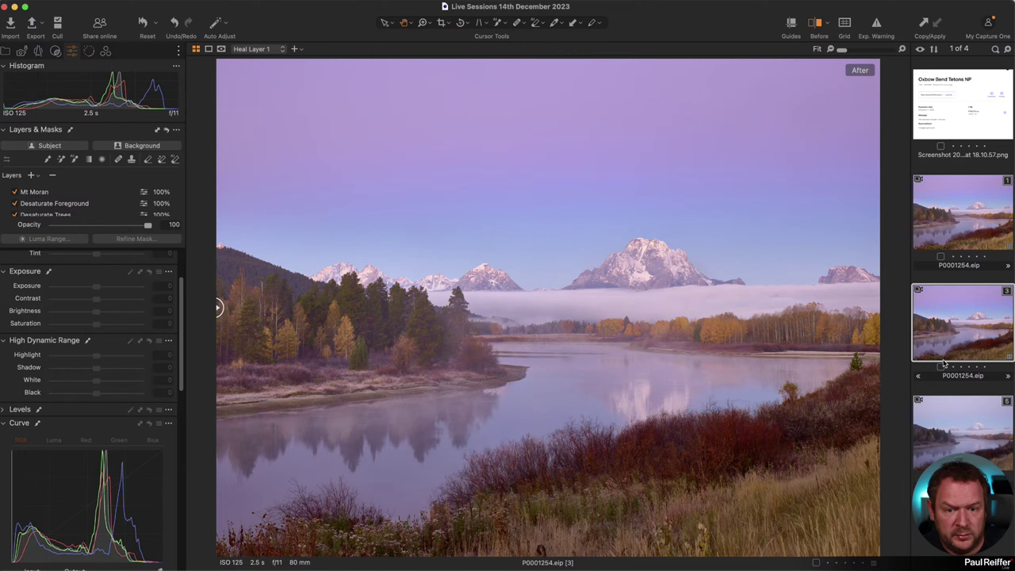
pyautogui.click(946, 218)
pyautogui.press('y')
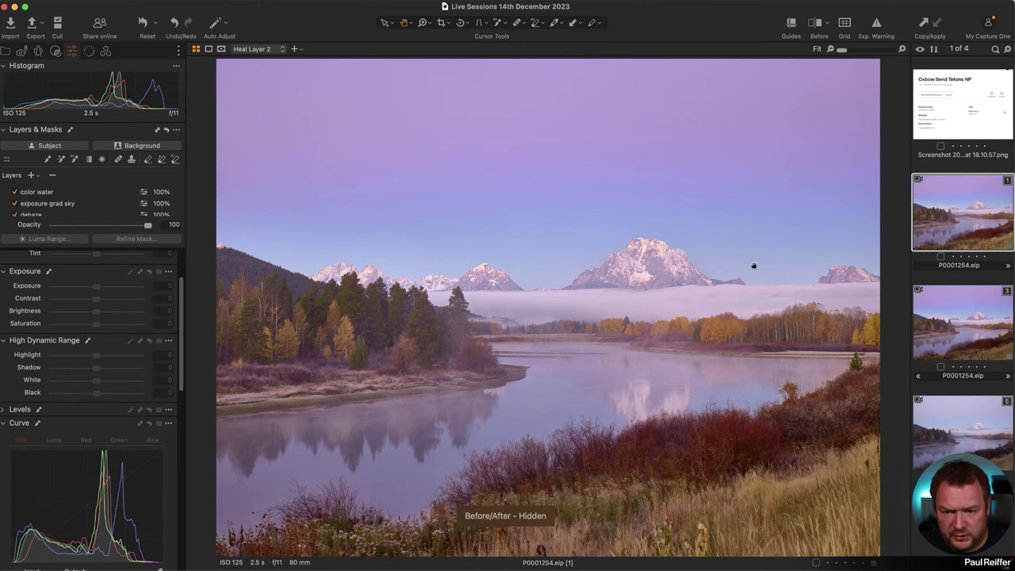
pyautogui.keyDown('super'); pyautogui.click(961, 428); pyautogui.keyUp('super')
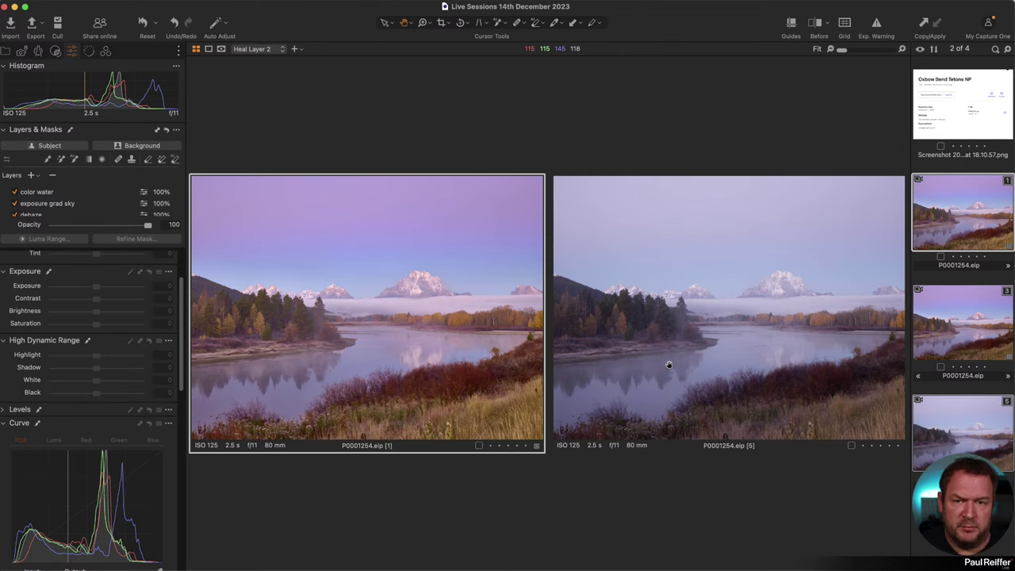
pyautogui.press('super+shift+a')
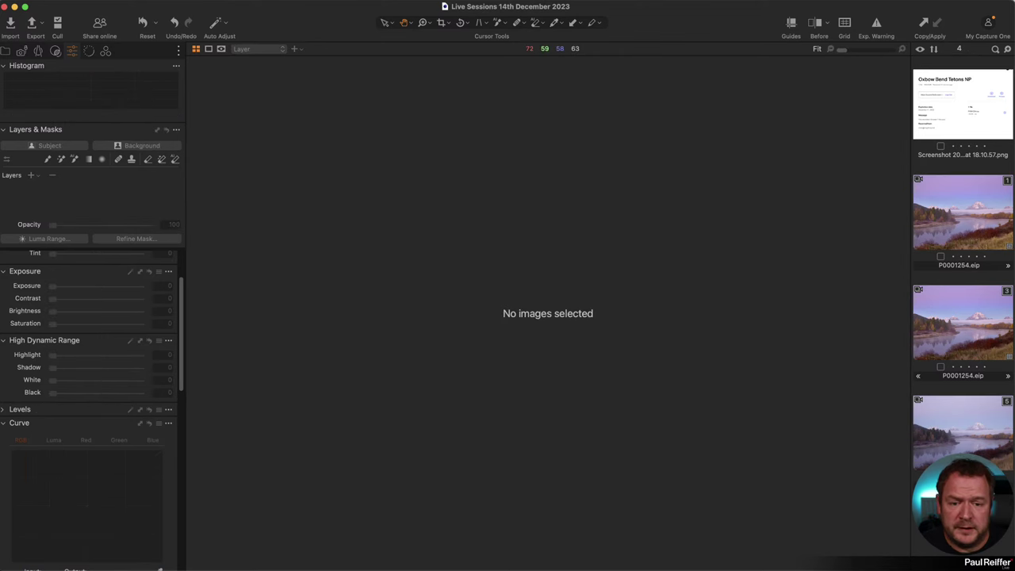
# Examine variant 1 with the split before/after view and review its layer list, ending with the comparison hidden
pyautogui.click(954, 213)
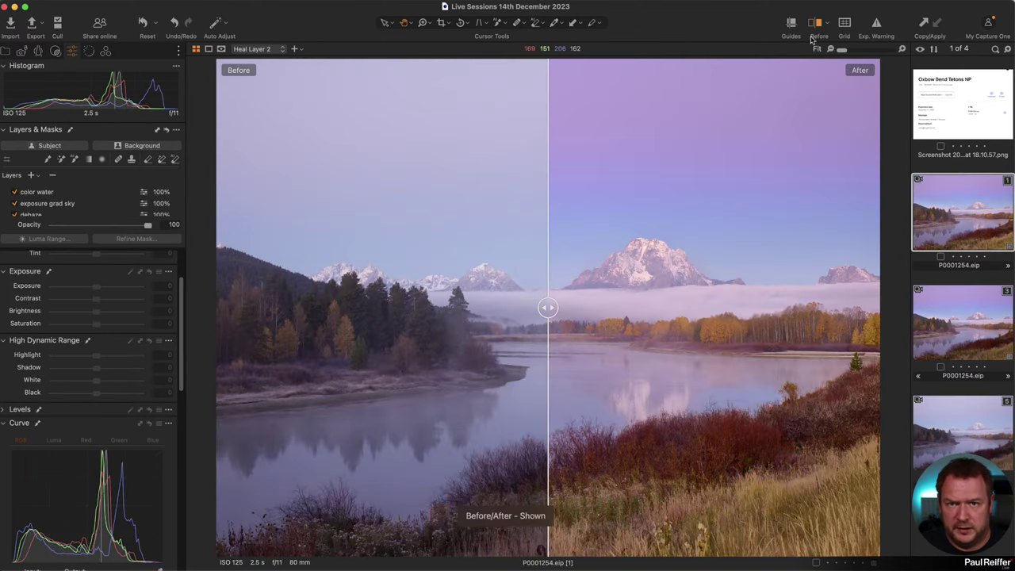
pyautogui.moveTo(550, 306); pyautogui.dragTo(425, 336)
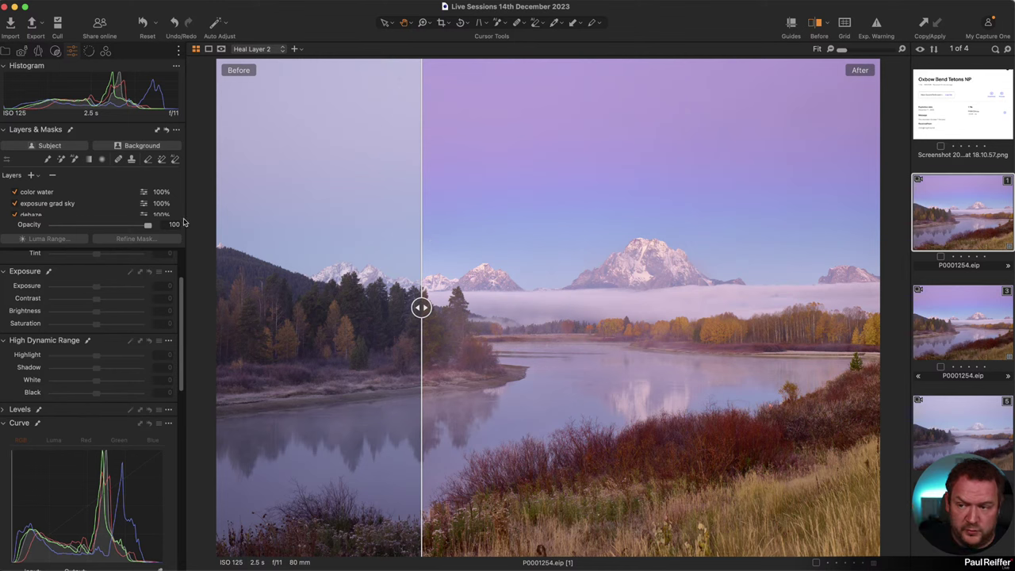
pyautogui.scroll(-5, 76, 197)
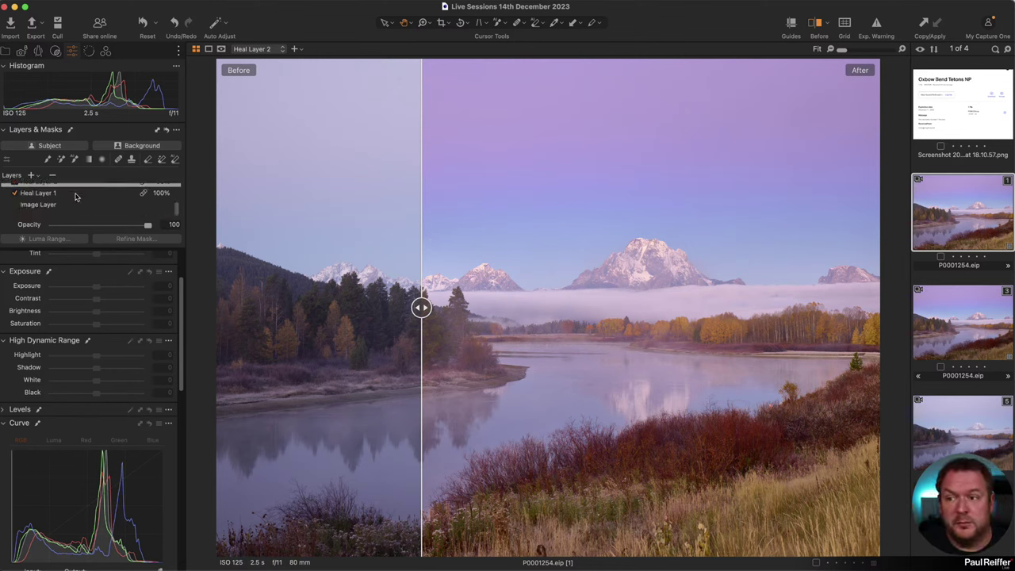
pyautogui.scroll(3, 75, 196)
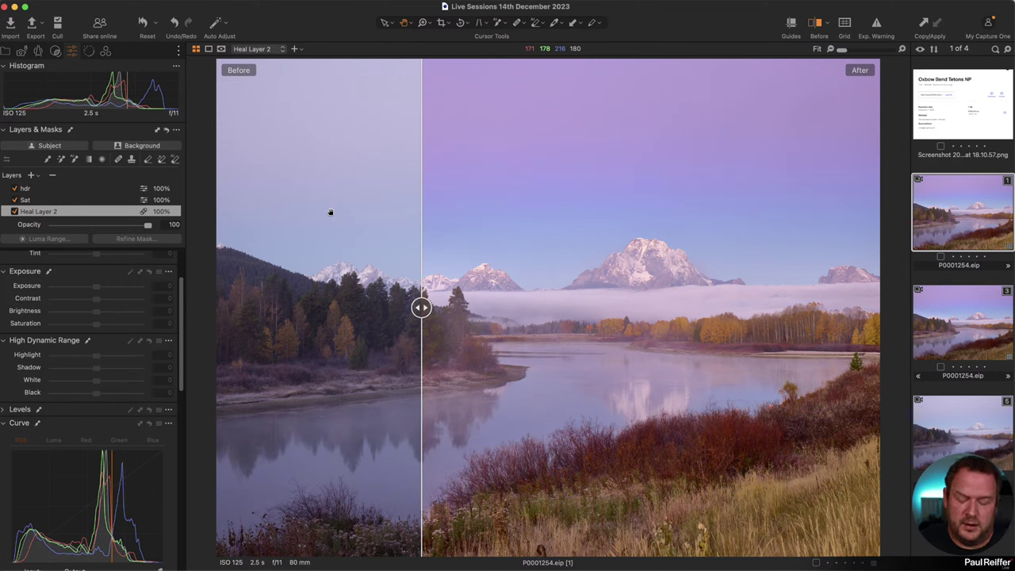
pyautogui.press('y')
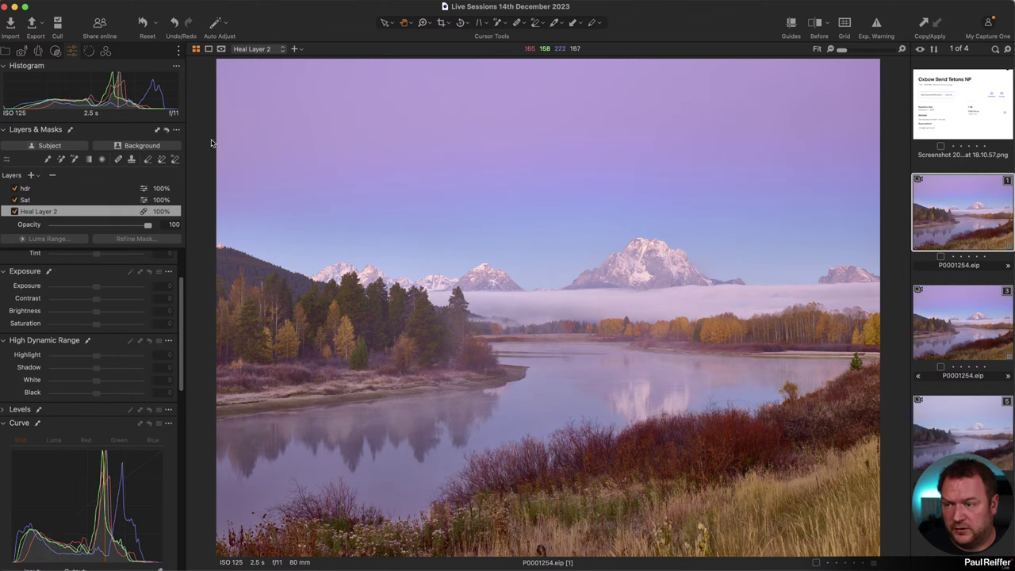
# Examine the Clarity and Dehaze settings of the dehaze layer in variant 3 of P0001254.eip
pyautogui.click(6, 52)
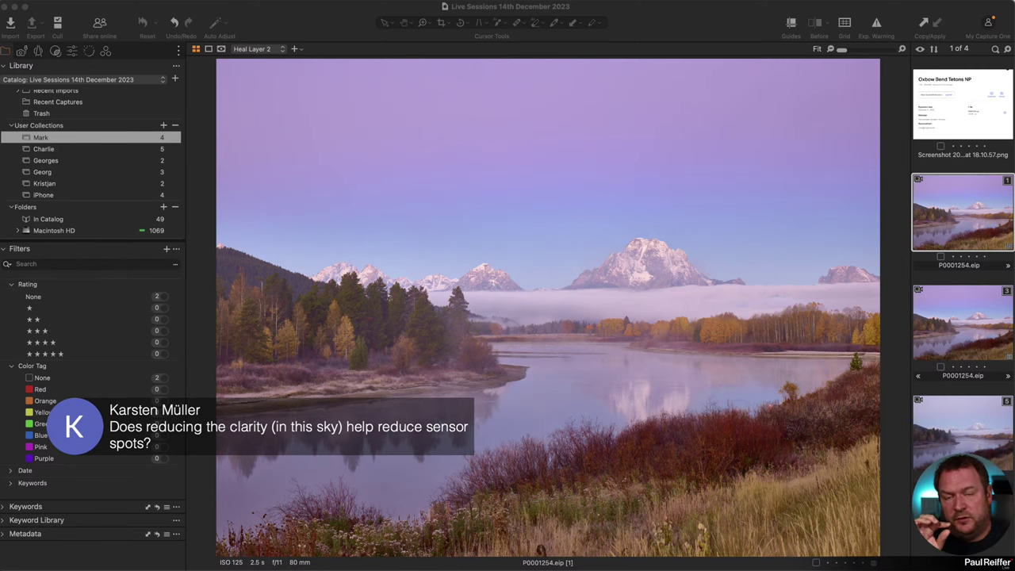
pyautogui.click(960, 363)
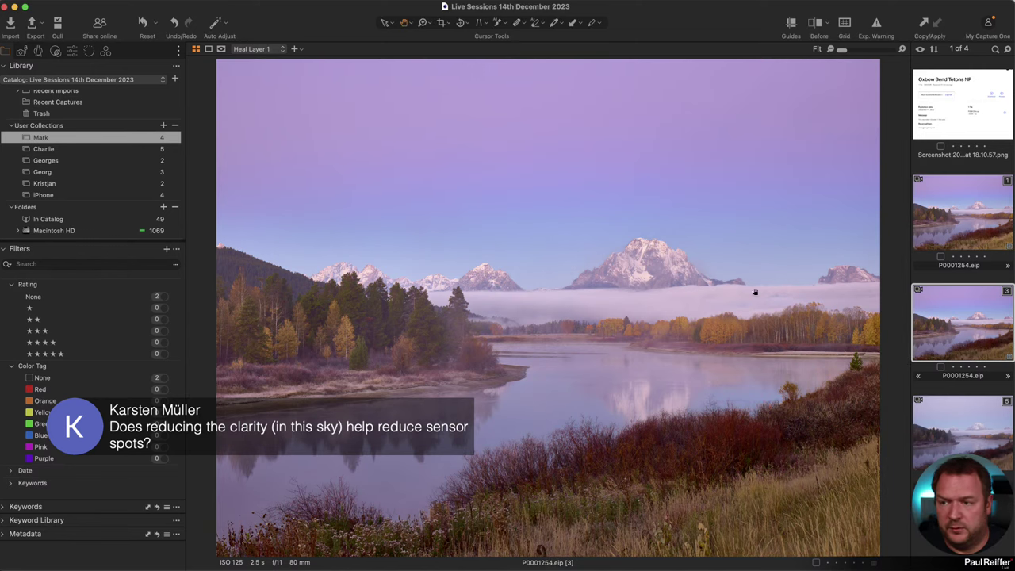
pyautogui.click(72, 51)
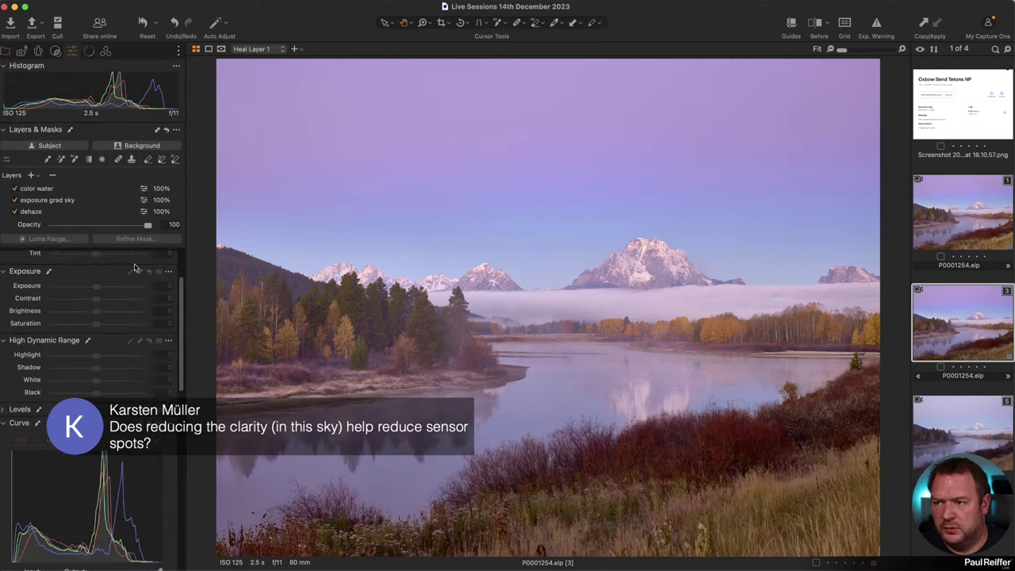
pyautogui.scroll(-10, 131, 317)
pyautogui.scroll(-5, 131, 317)
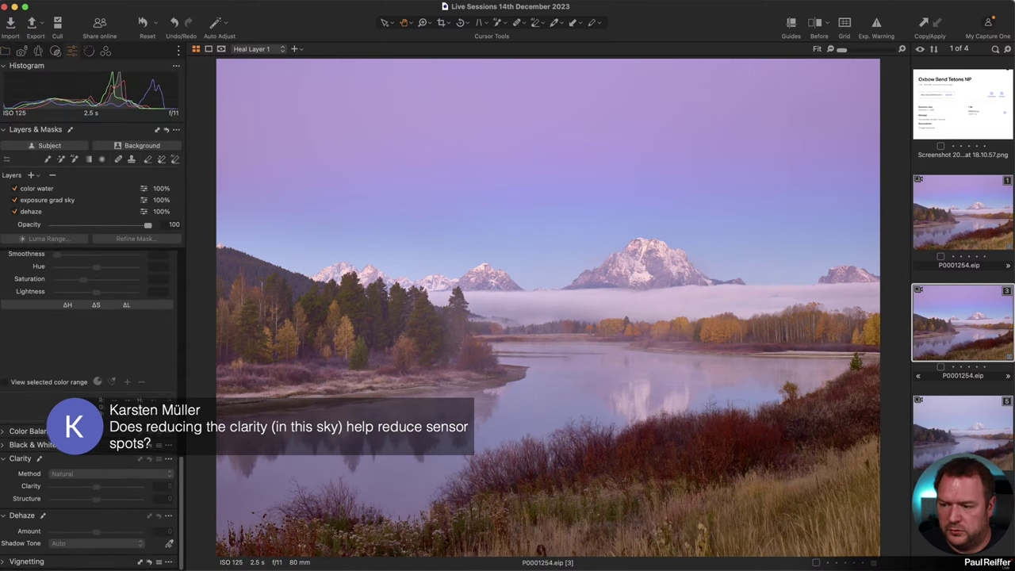
pyautogui.click(47, 212)
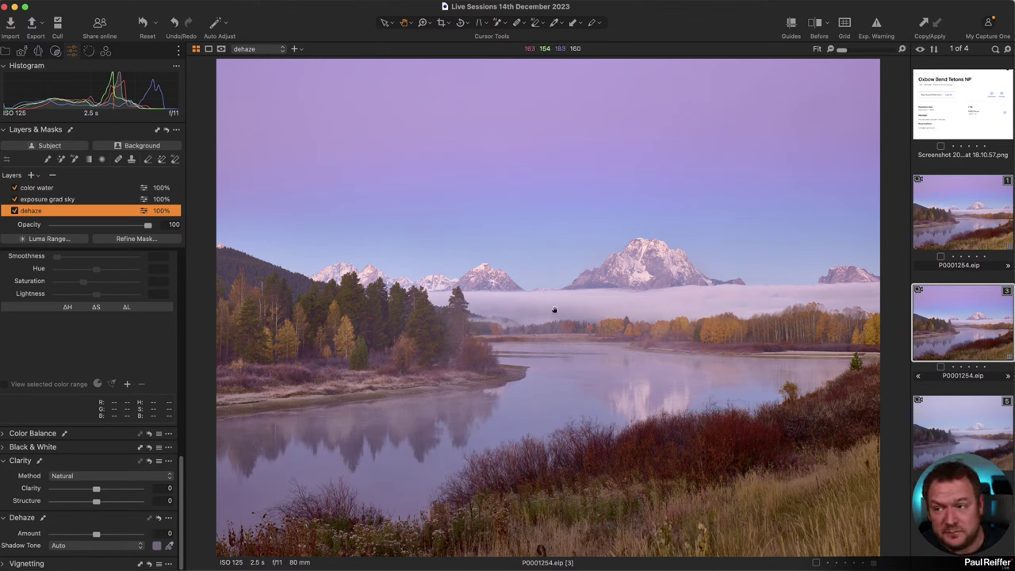
# Open the user collection of coastal photos, look through its images and select _DSF9848.eip
pyautogui.click(38, 51)
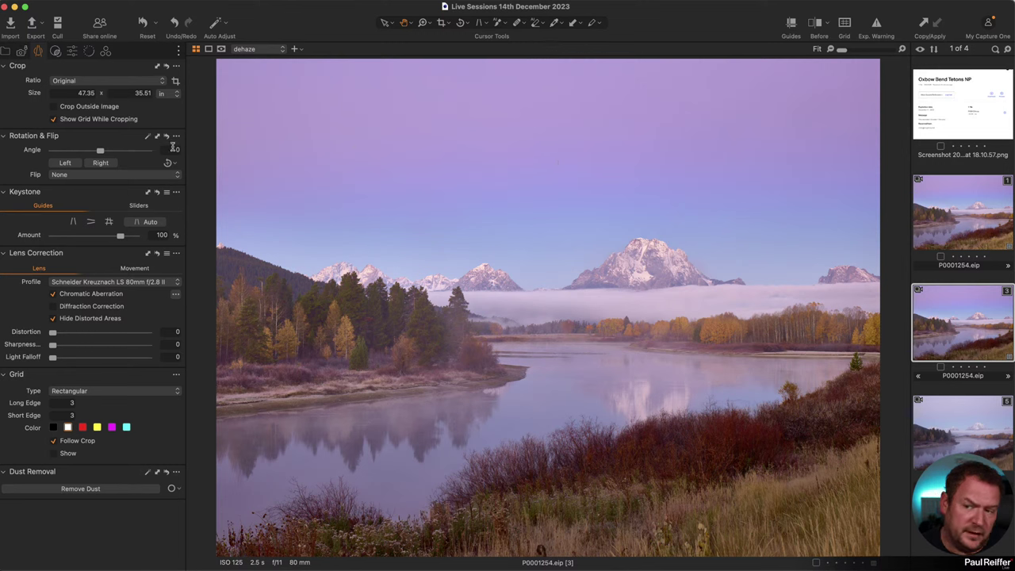
pyautogui.click(5, 52)
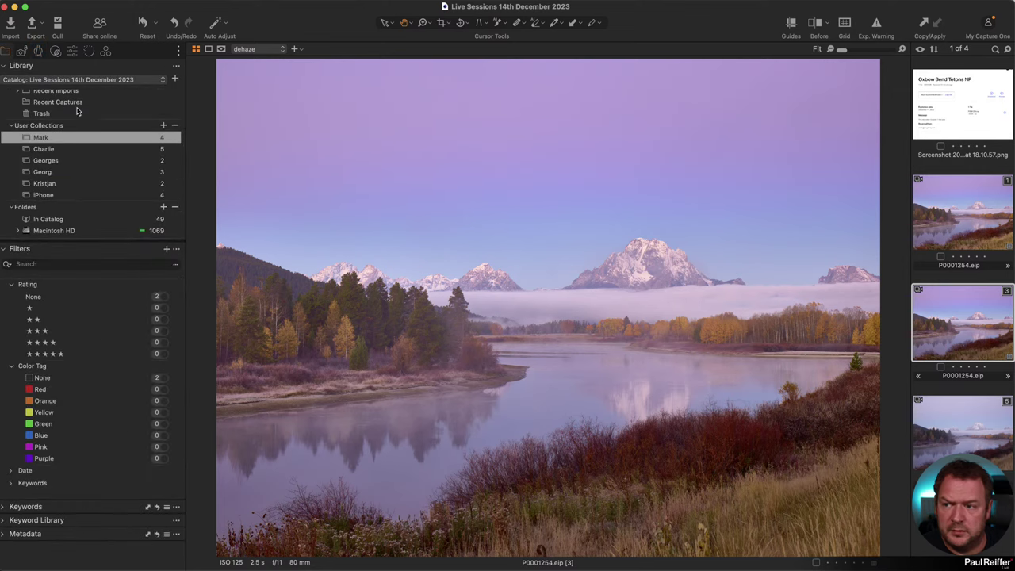
pyautogui.click(75, 150)
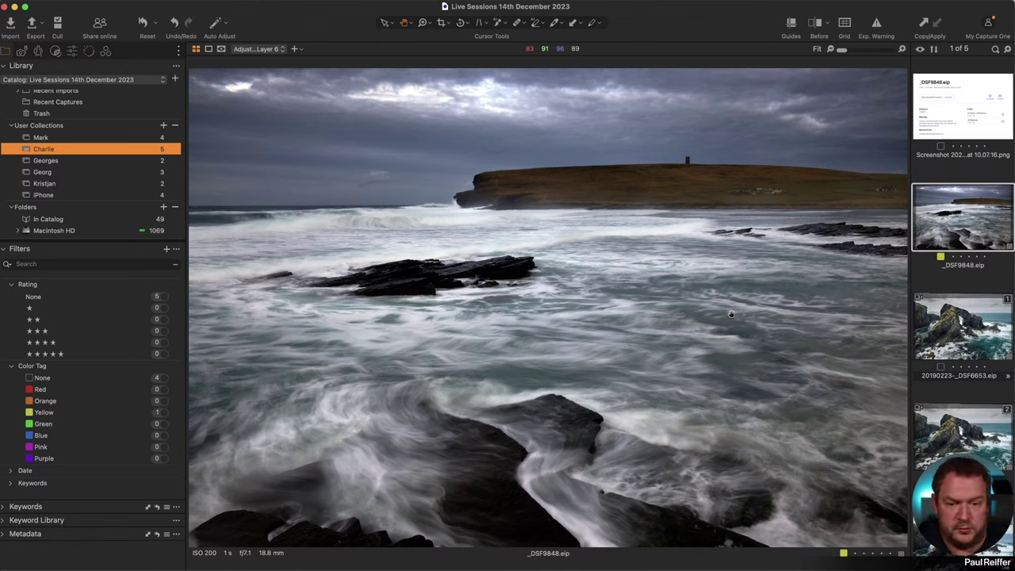
pyautogui.click(962, 334)
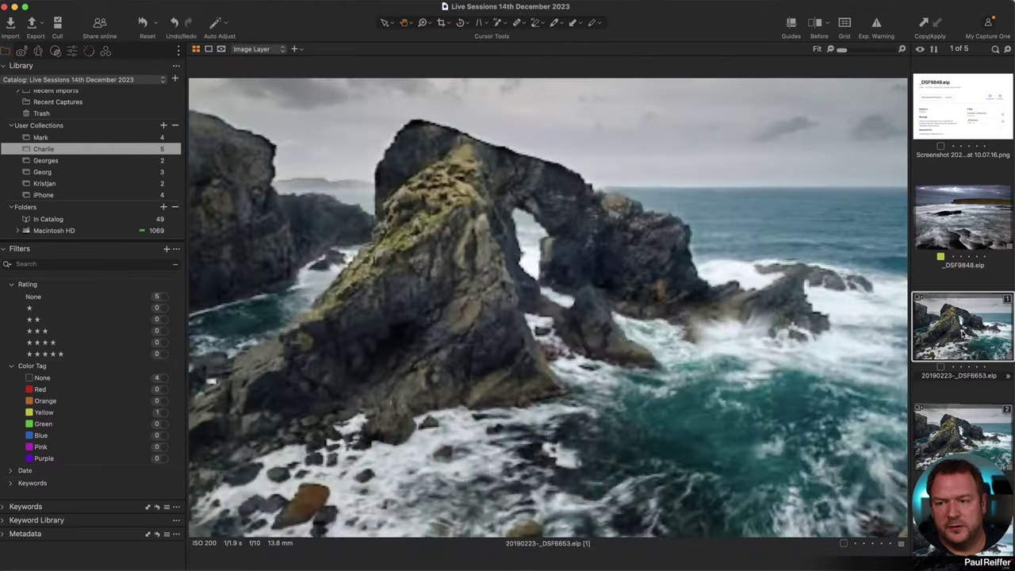
pyautogui.click(974, 223)
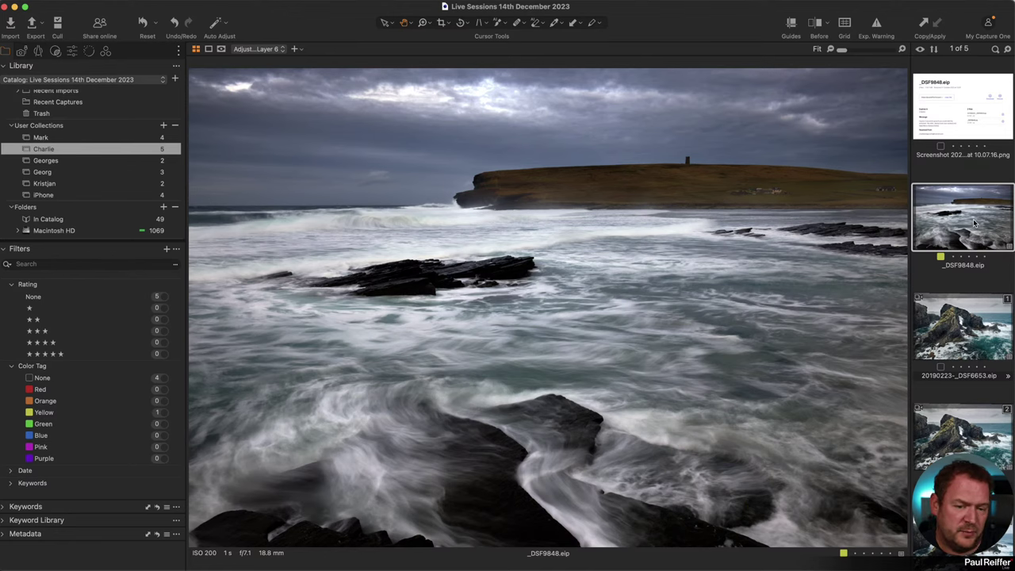
pyautogui.press('Down')
pyautogui.press('Down')
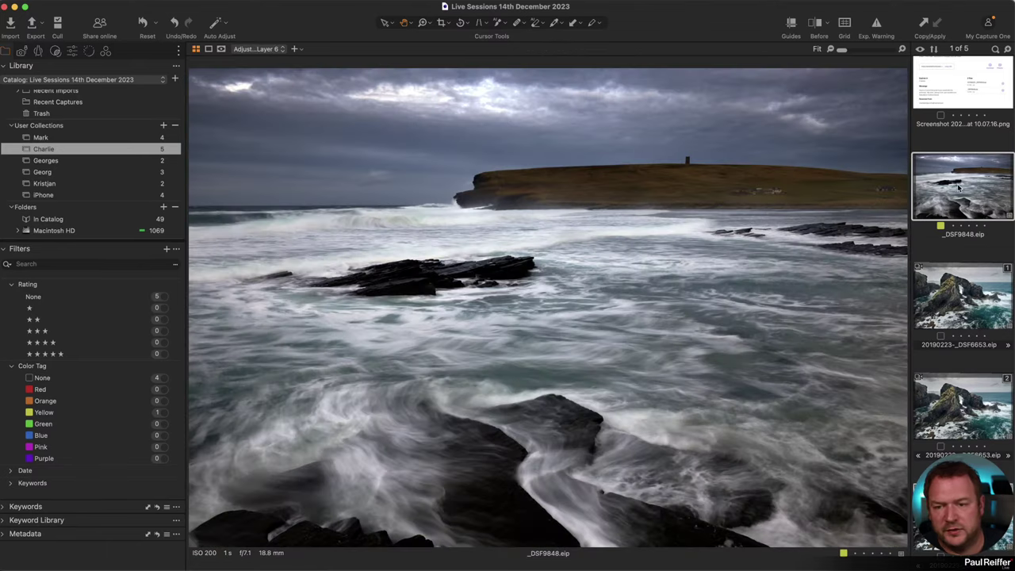
pyautogui.click(955, 204)
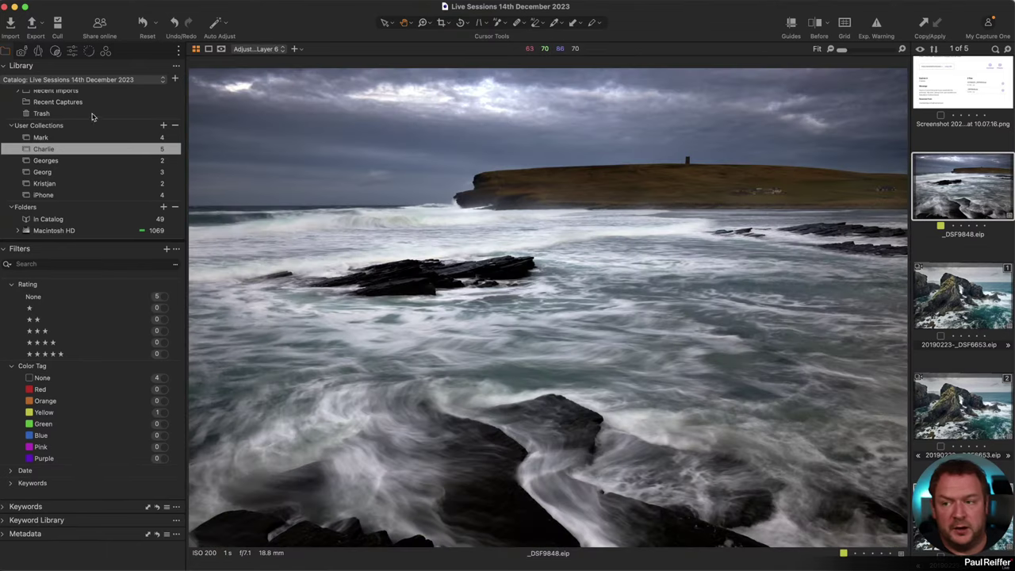
# View the mask of Adjustment Layer 6 as a red overlay and as a grayscale mask, ending with it hidden
pyautogui.click(71, 52)
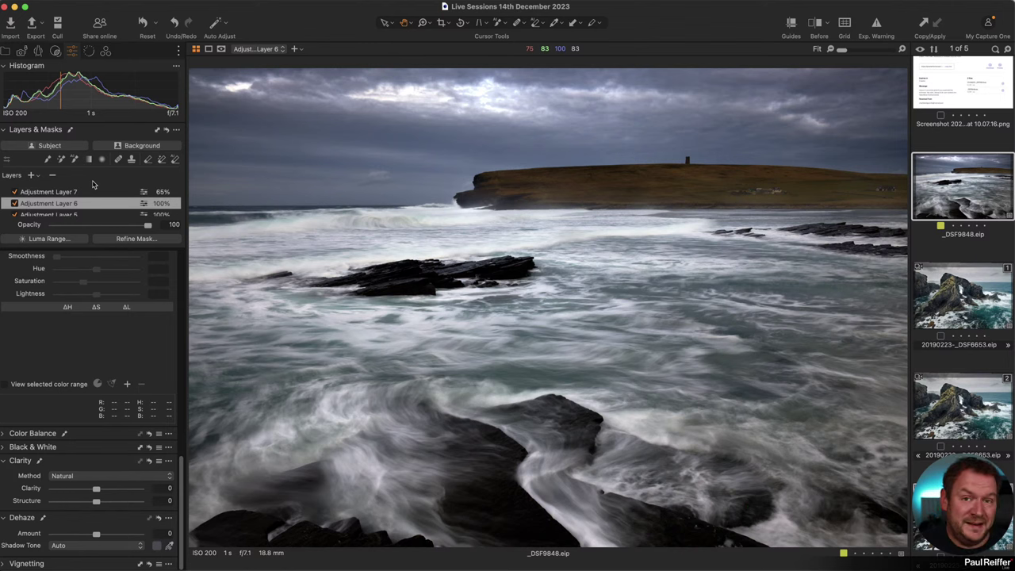
pyautogui.press('m')
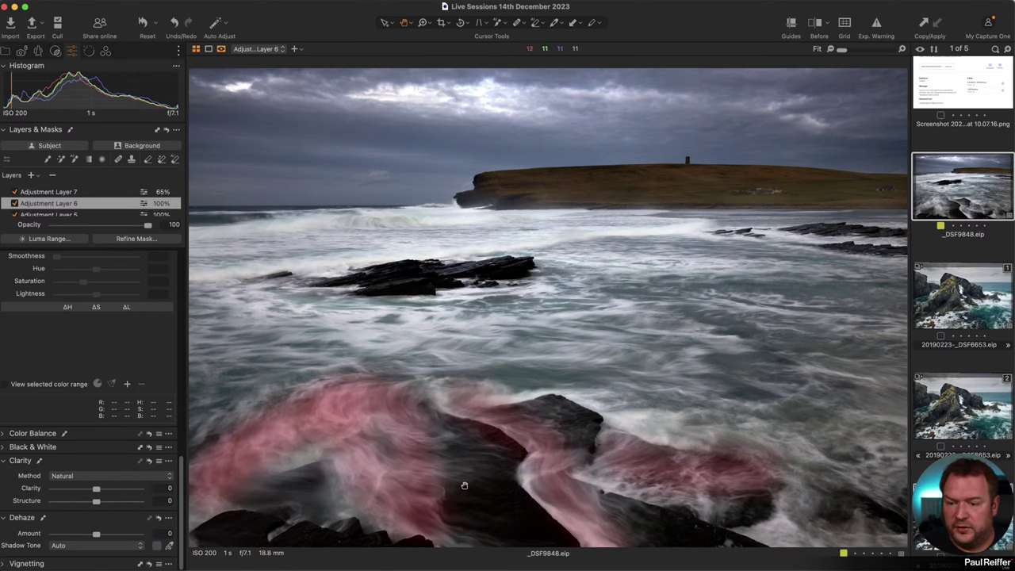
pyautogui.hotkey('alt', 'm')
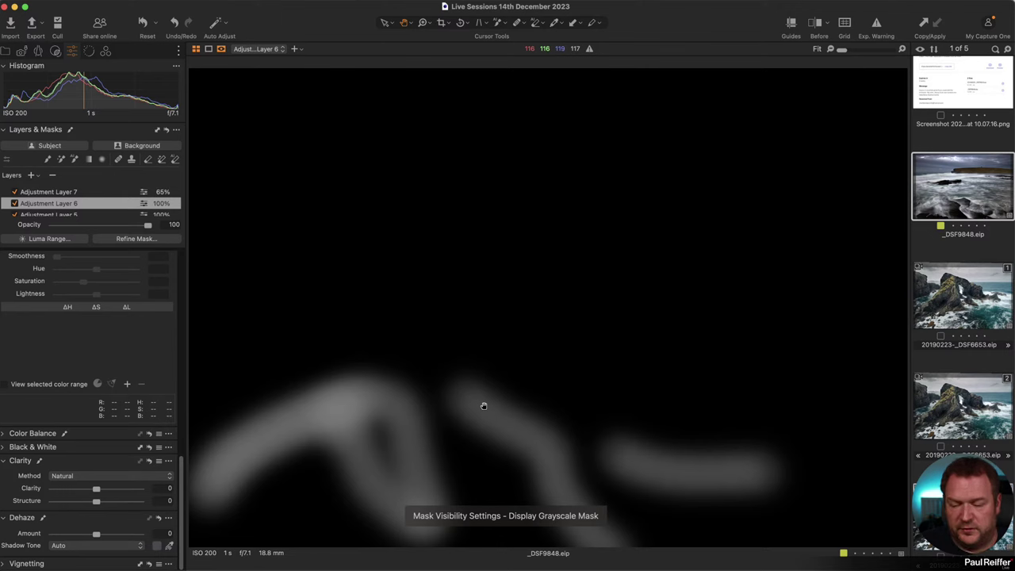
pyautogui.press('m')
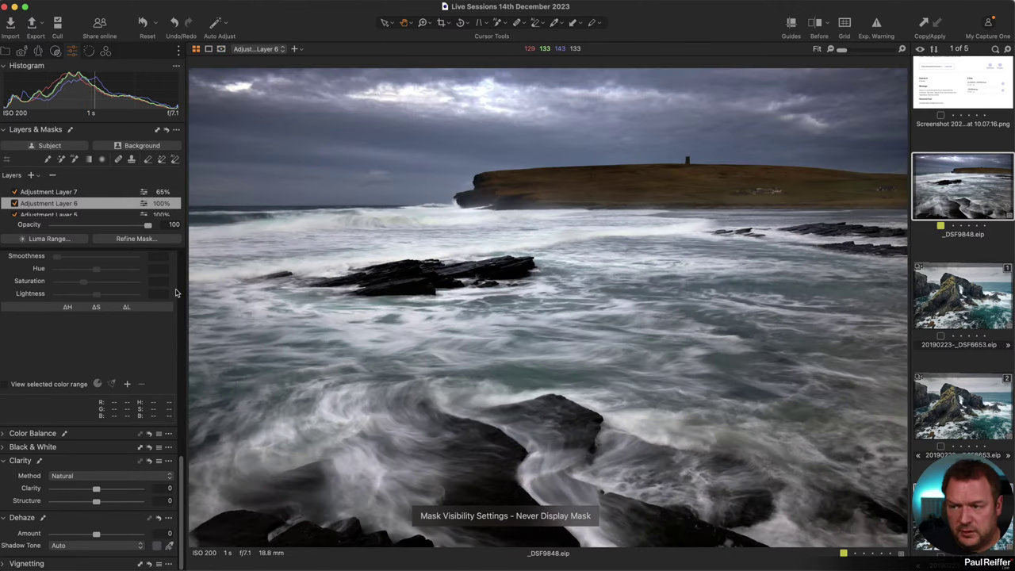
# Select Adjustment Layer 7 and review the photo's full stack of adjustment layers
pyautogui.click(62, 193)
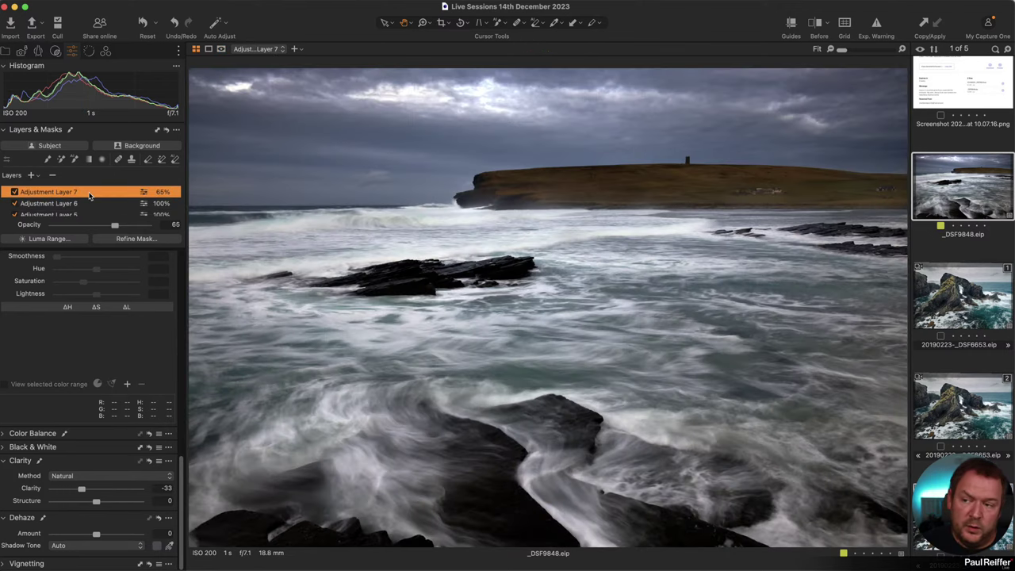
pyautogui.scroll(-1, 90, 195)
pyautogui.scroll(-3, 90, 196)
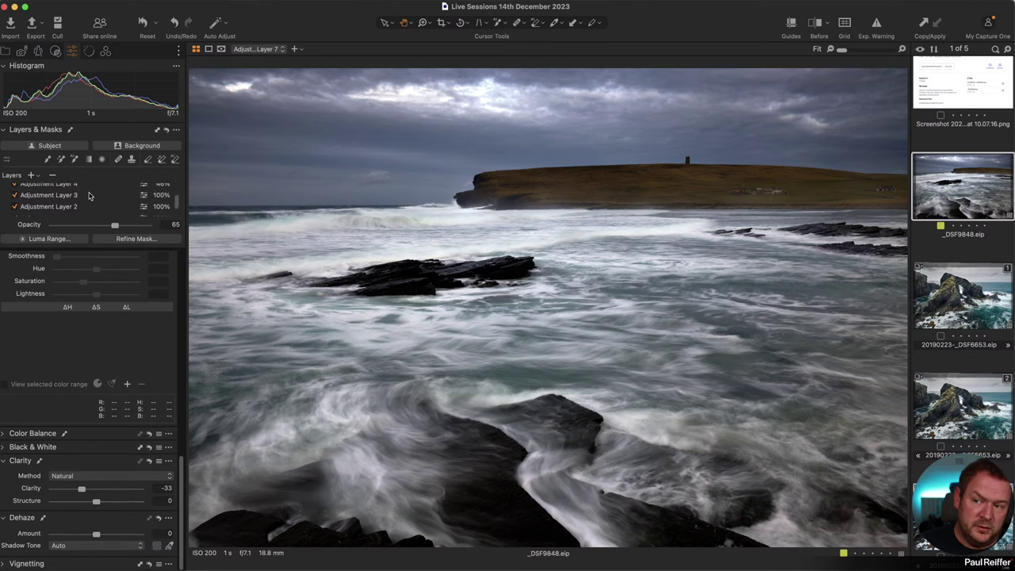
pyautogui.scroll(-1, 90, 196)
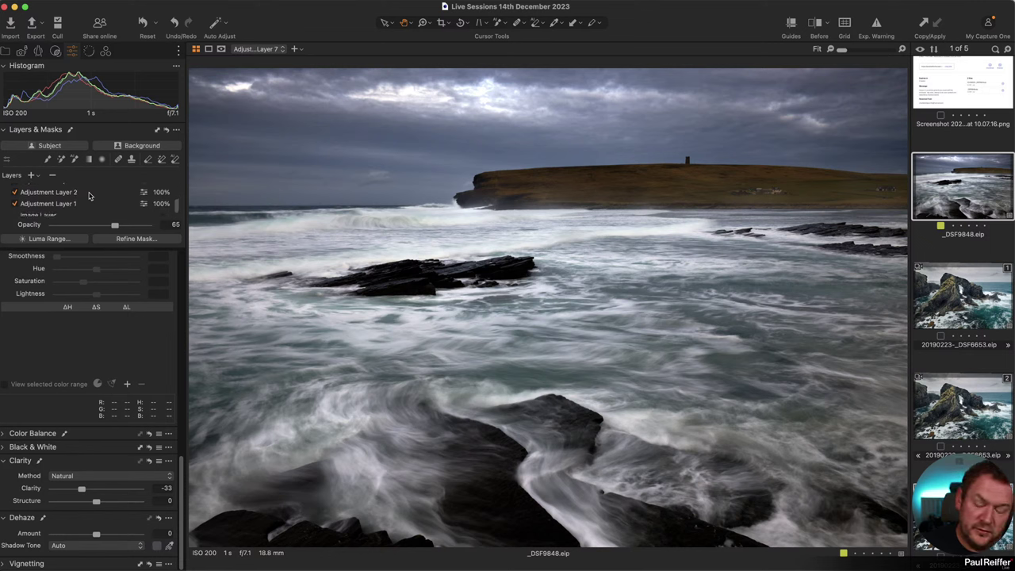
pyautogui.scroll(3, 90, 198)
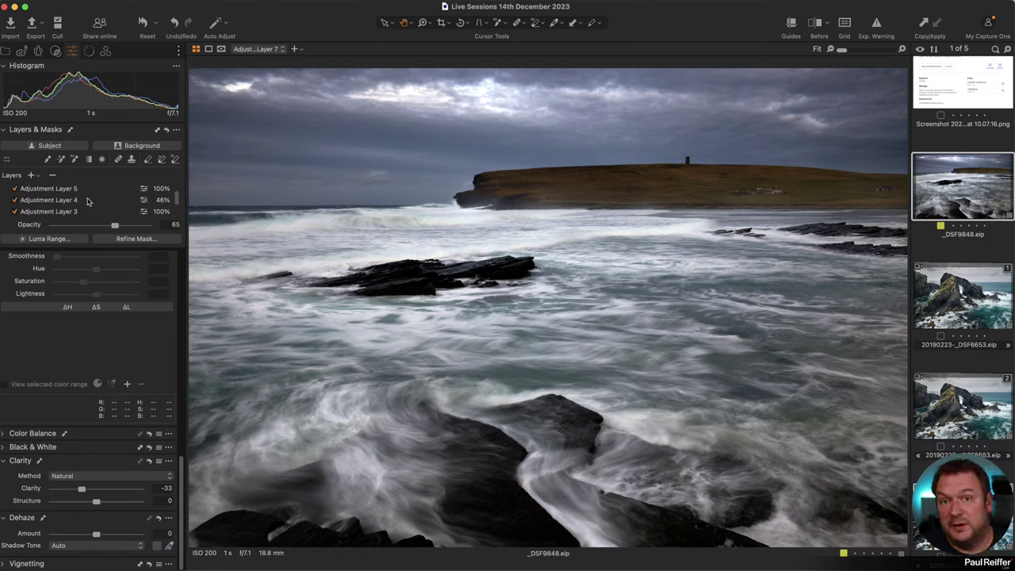
pyautogui.scroll(2, 88, 200)
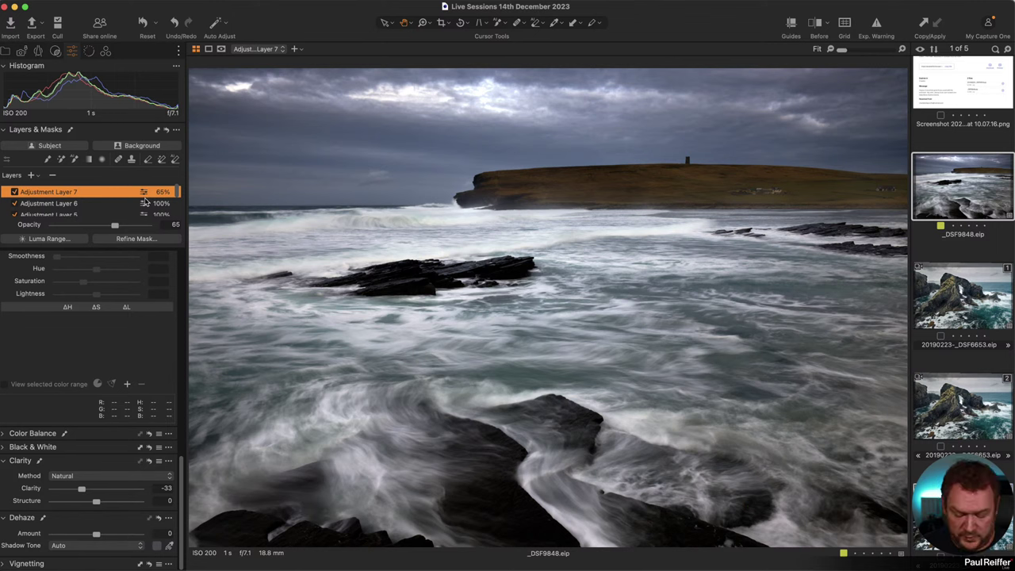
# Check Adjustment Layer 7's sky mask and exposure settings, and compare the photo with the layer off and on again
pyautogui.press('m')
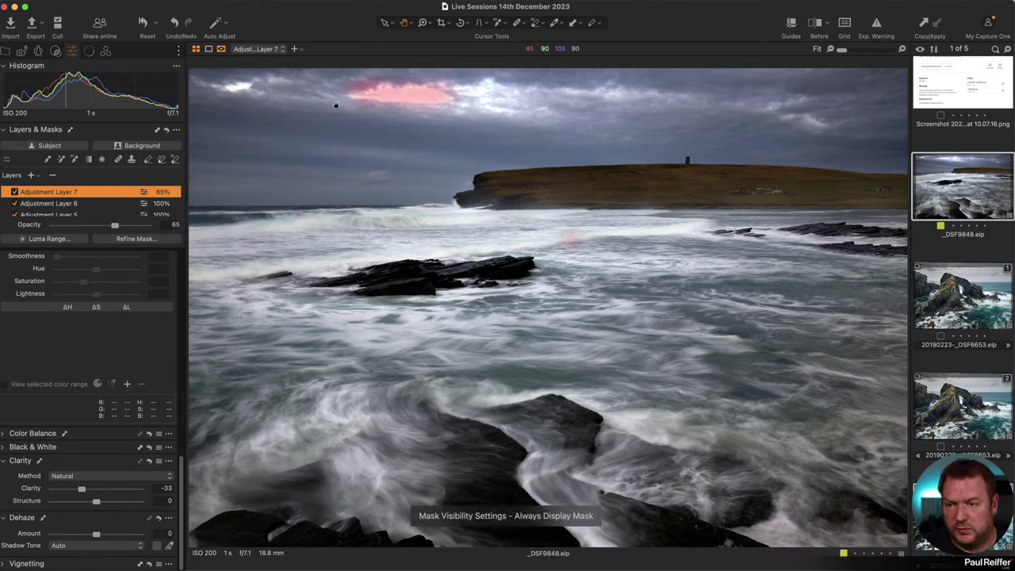
pyautogui.press('m')
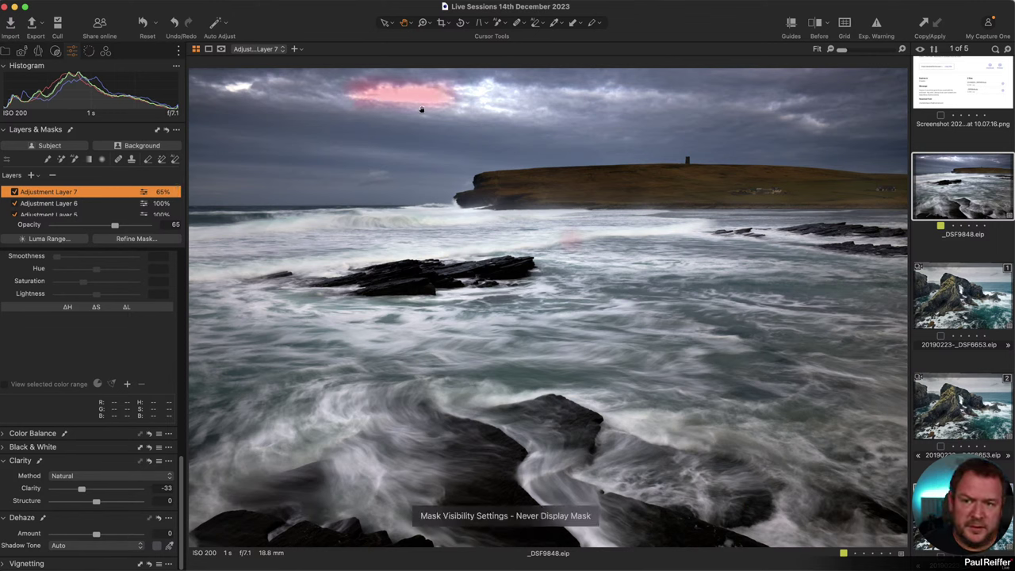
pyautogui.press('m')
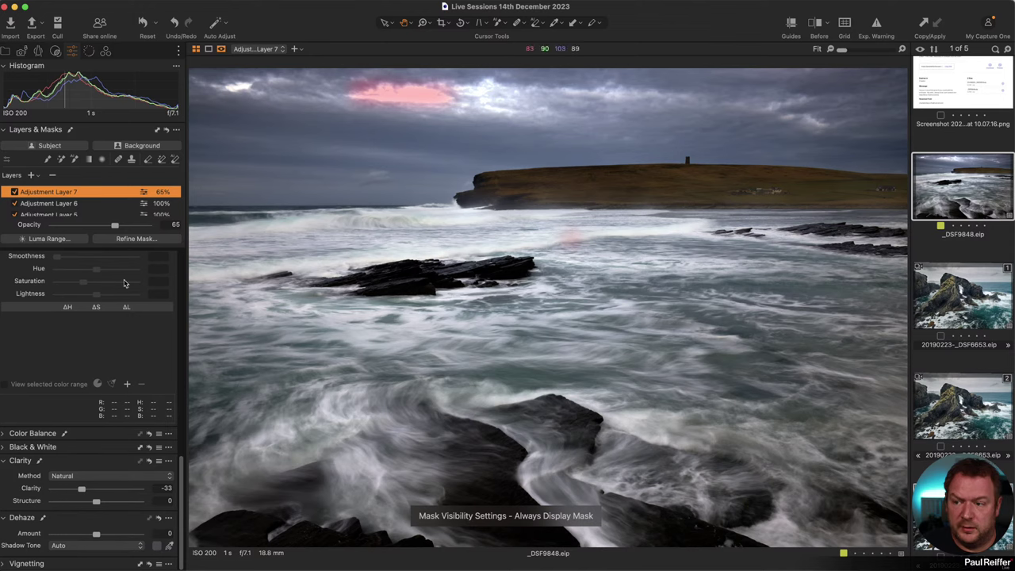
pyautogui.scroll(10, 125, 283)
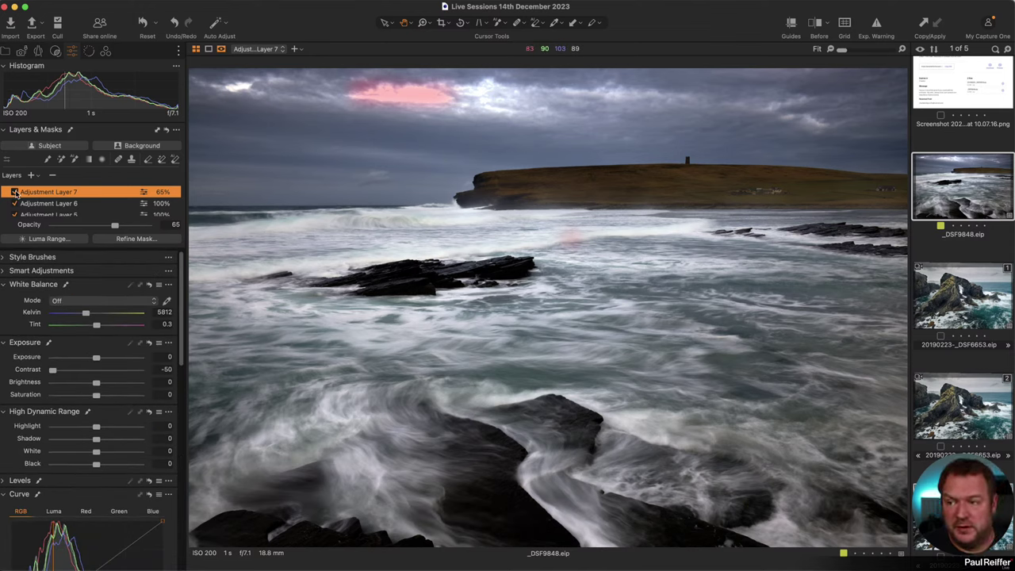
pyautogui.press('m')
pyautogui.click(14, 192)
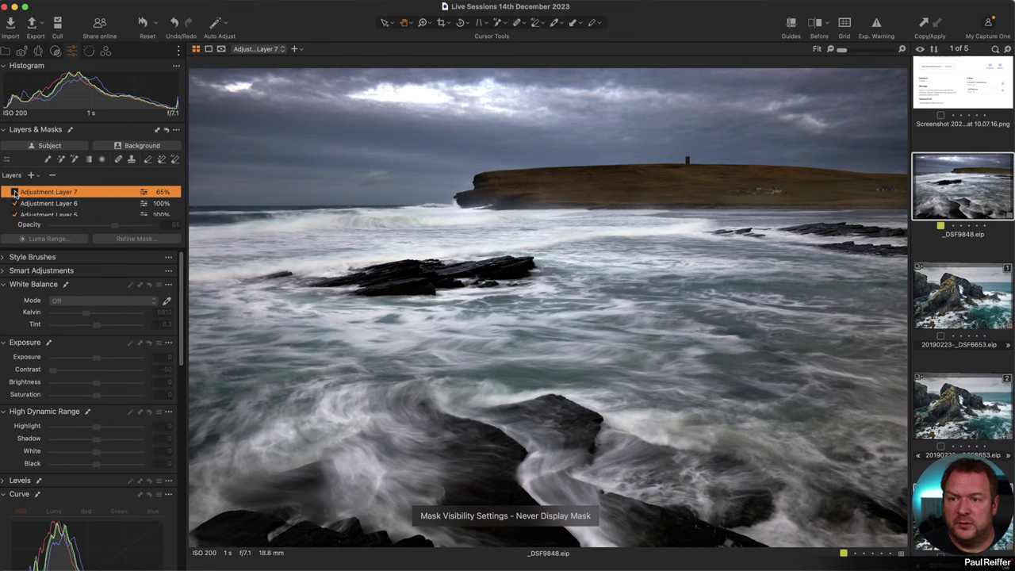
pyautogui.click(14, 193)
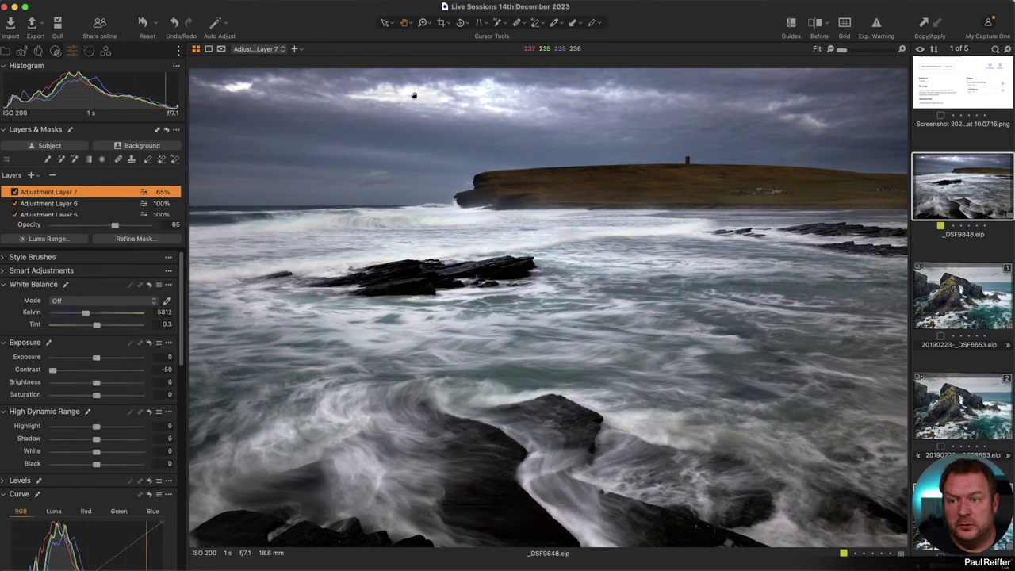
pyautogui.scroll(-3, 100, 295)
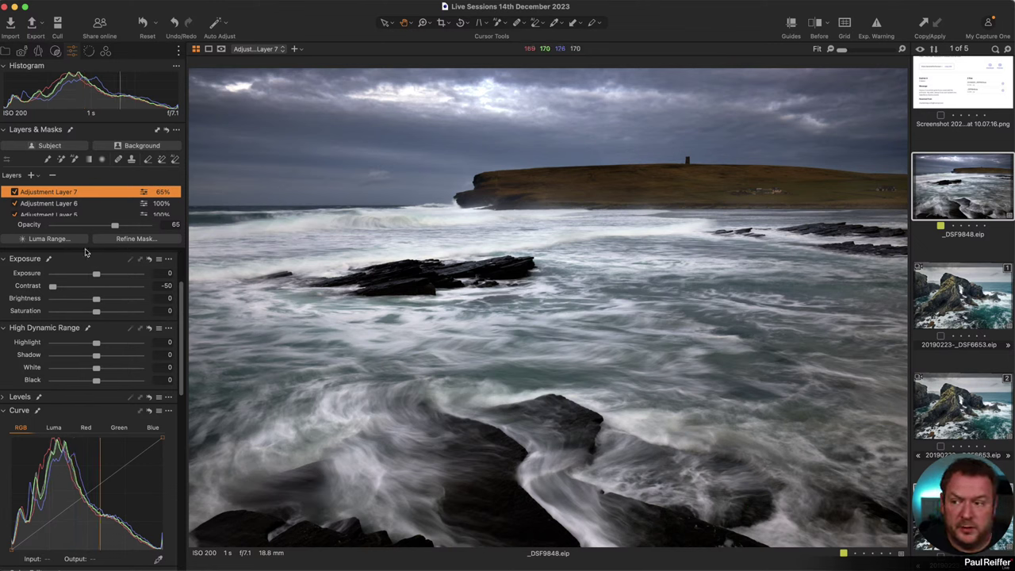
# Examine Adjustment Layer 6's exposure settings and its mask over the foreground water, then hide the mask
pyautogui.click(70, 205)
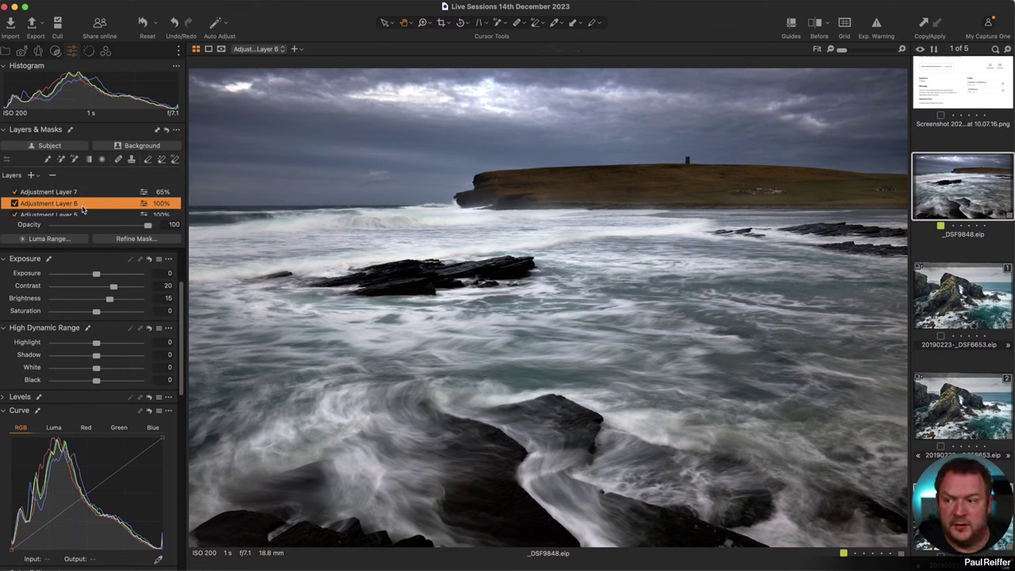
pyautogui.press('m')
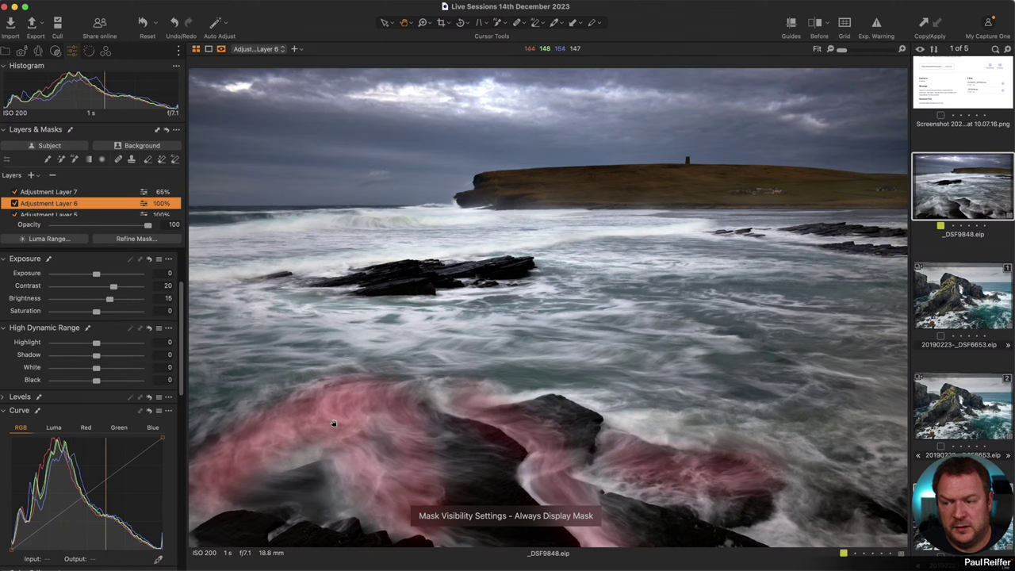
pyautogui.press('m')
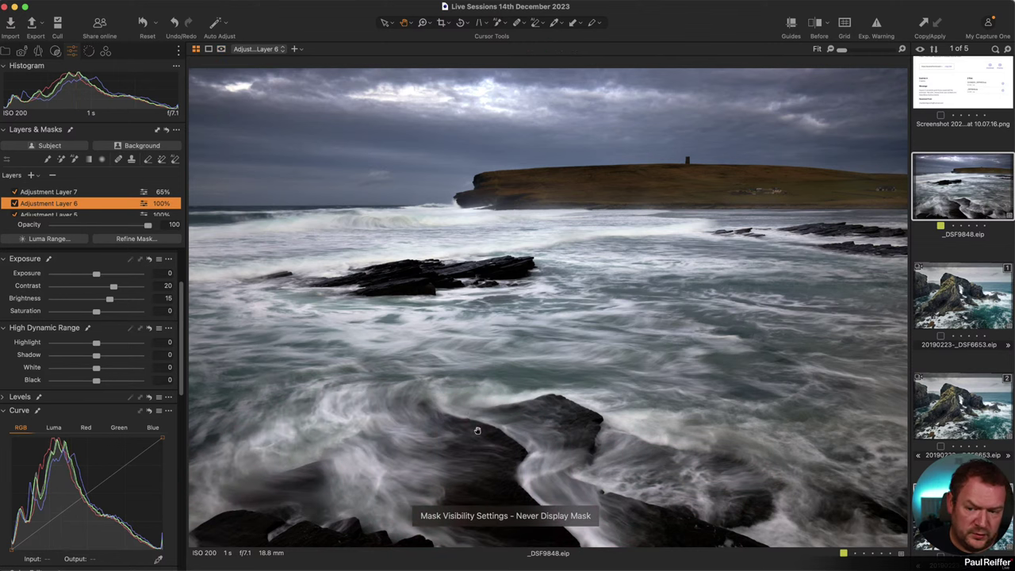
# Inspect Adjustment Layer 5's mask over the distant waves and its tonal settings, and compare the photo with the layer off and on again
pyautogui.click(89, 217)
pyautogui.press('m')
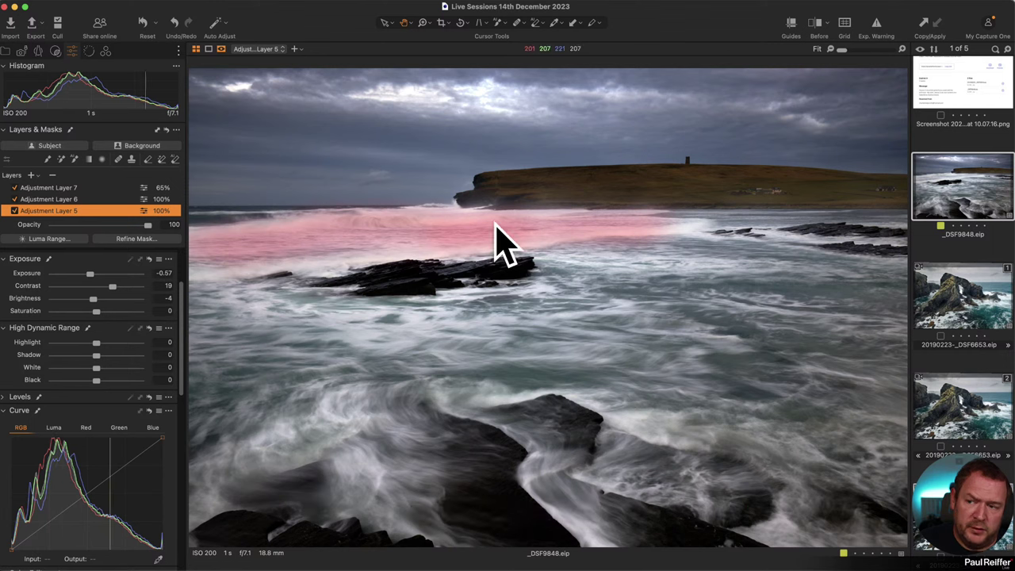
pyautogui.press('m')
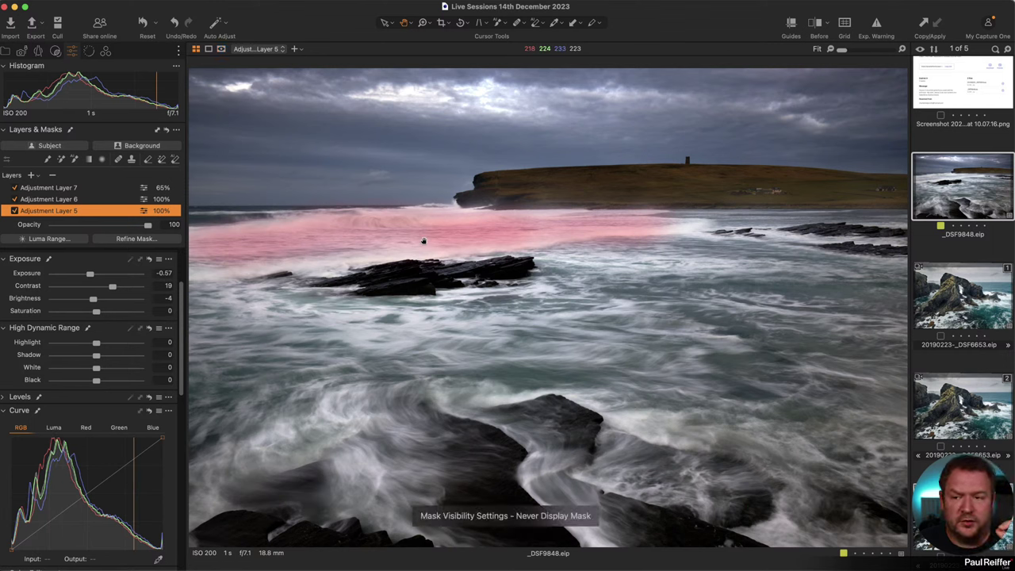
pyautogui.click(14, 210)
pyautogui.click(14, 210)
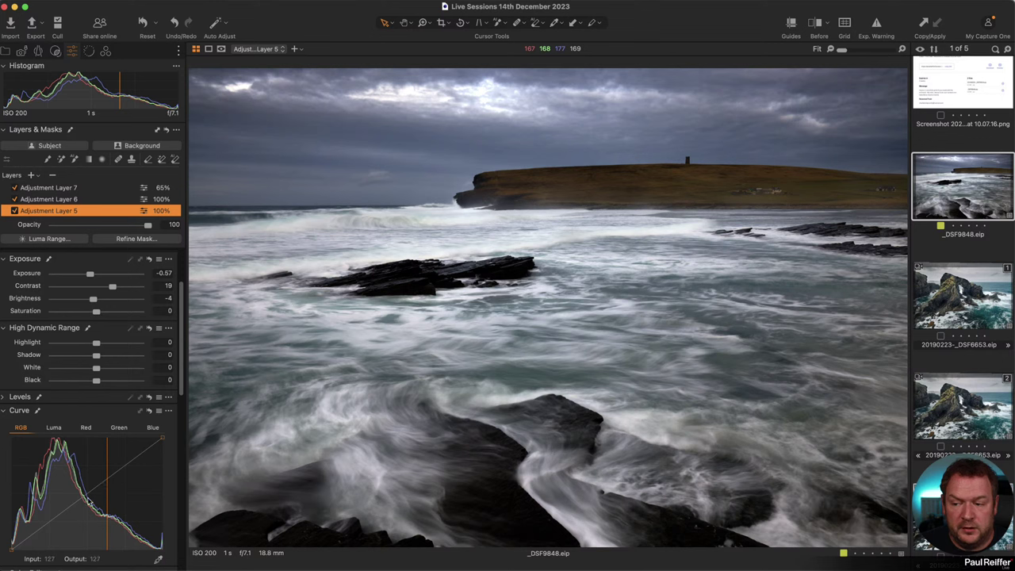
pyautogui.scroll(-2, 74, 504)
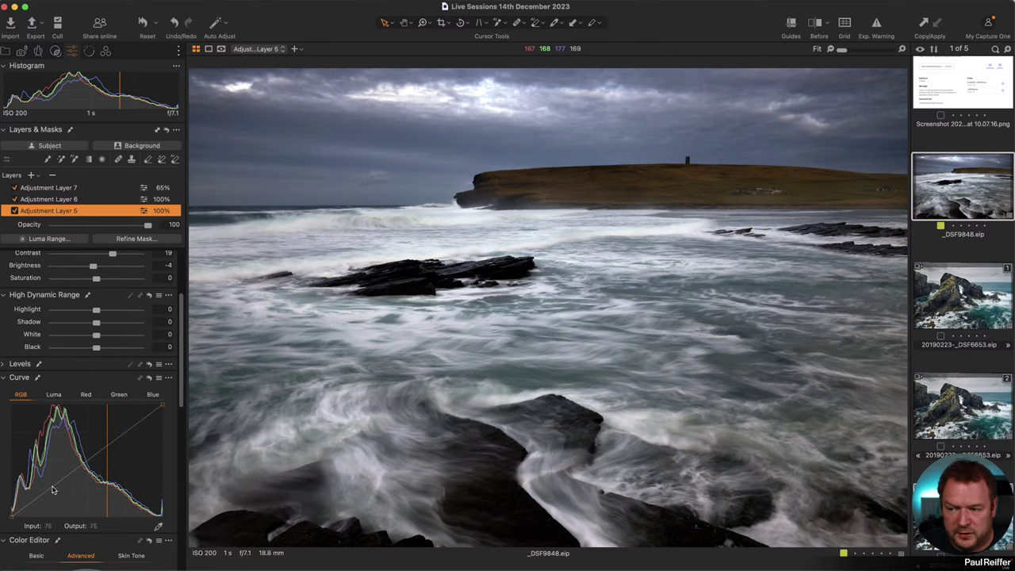
# Add anchor points along Adjustment Layer 5's RGB curve and raise the curve between the shadow and midtone anchors
pyautogui.click(76, 468)
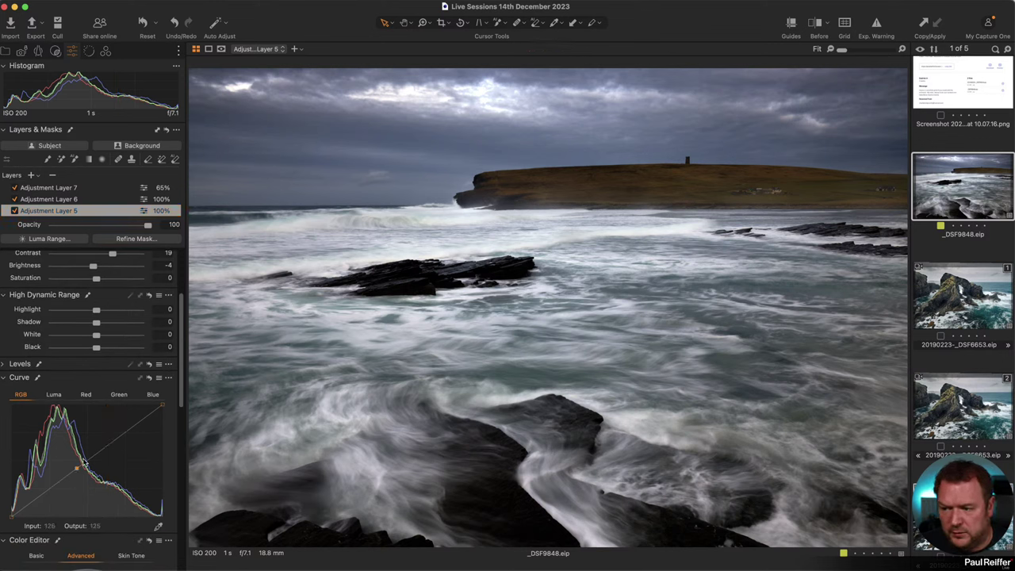
pyautogui.click(88, 460)
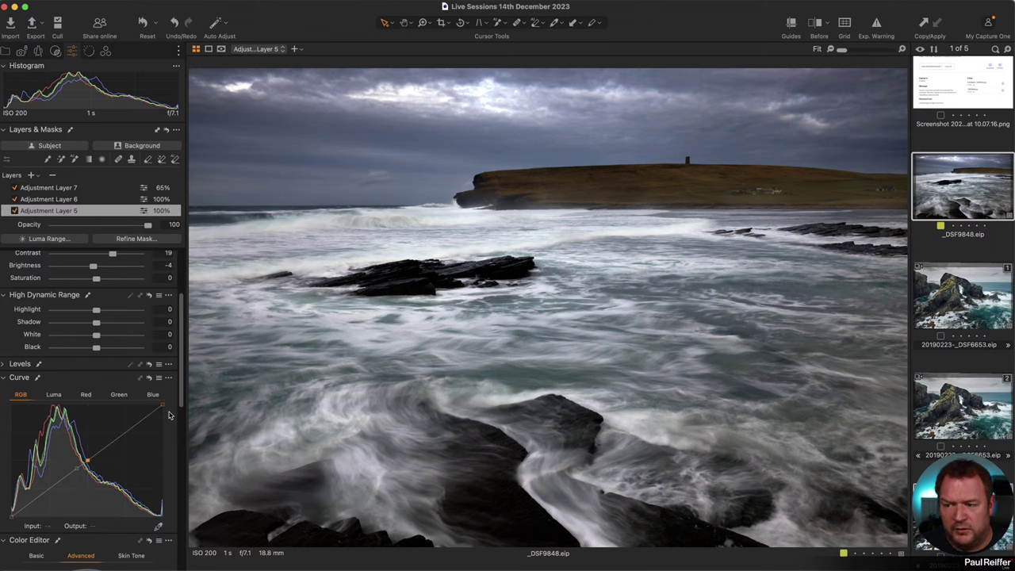
pyautogui.click(49, 489)
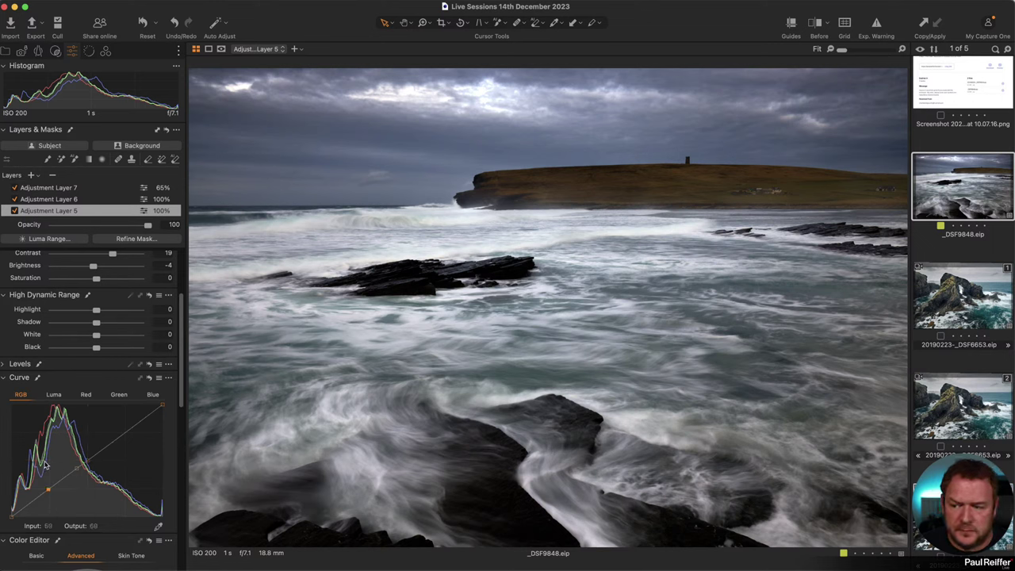
pyautogui.moveTo(63, 482); pyautogui.dragTo(59, 475)
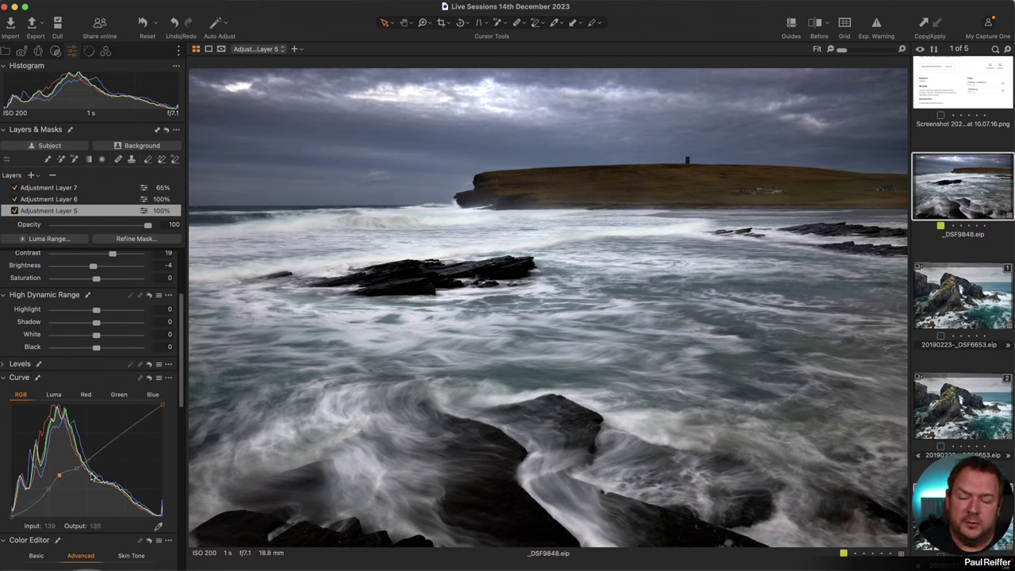
pyautogui.scroll(3, 94, 315)
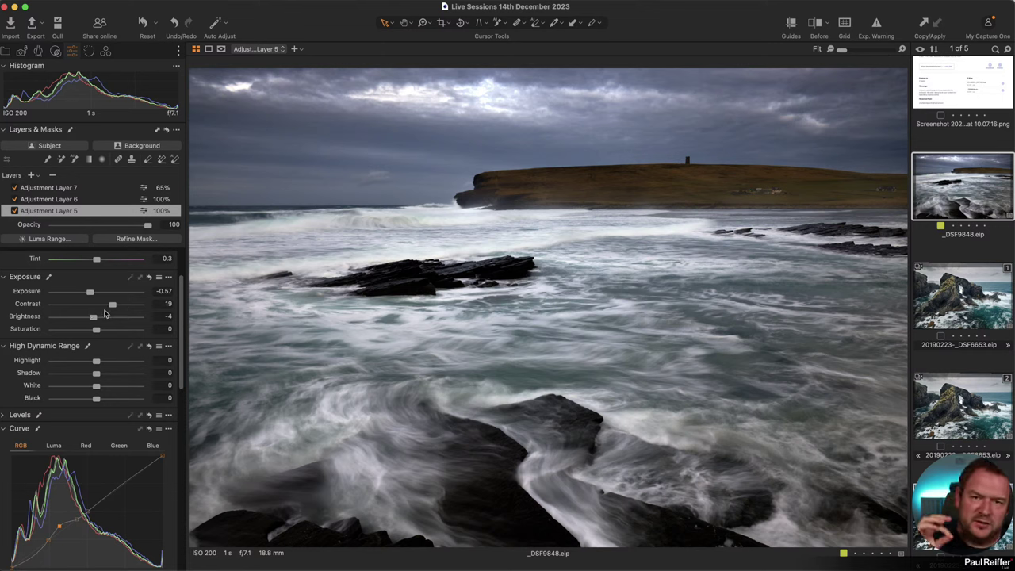
# Display the layer masks and inspect Adjustment Layer 4's mask over the upper sky
pyautogui.click(88, 210)
pyautogui.press('m')
pyautogui.press('Down')
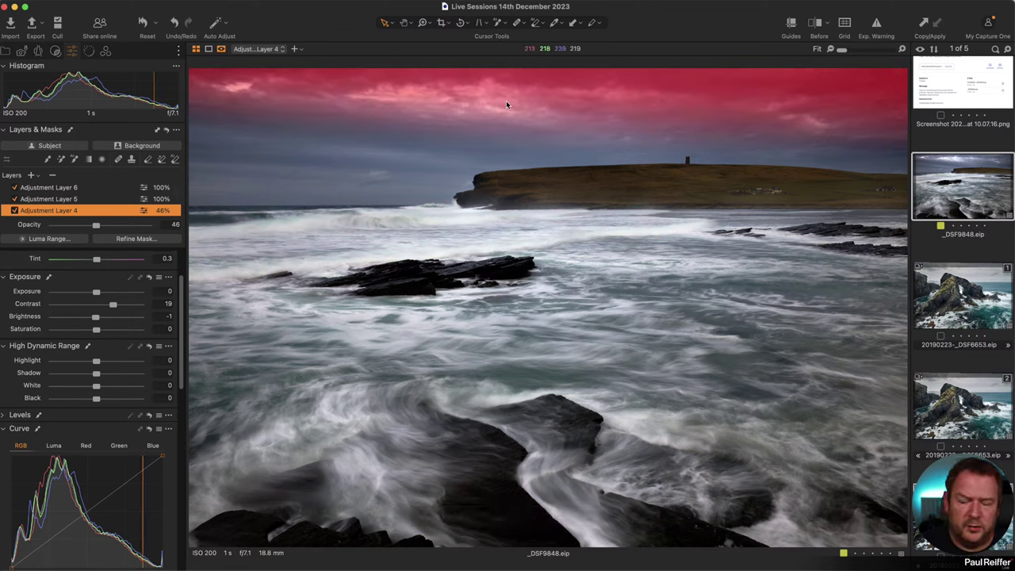
pyautogui.scroll(-3, 65, 196)
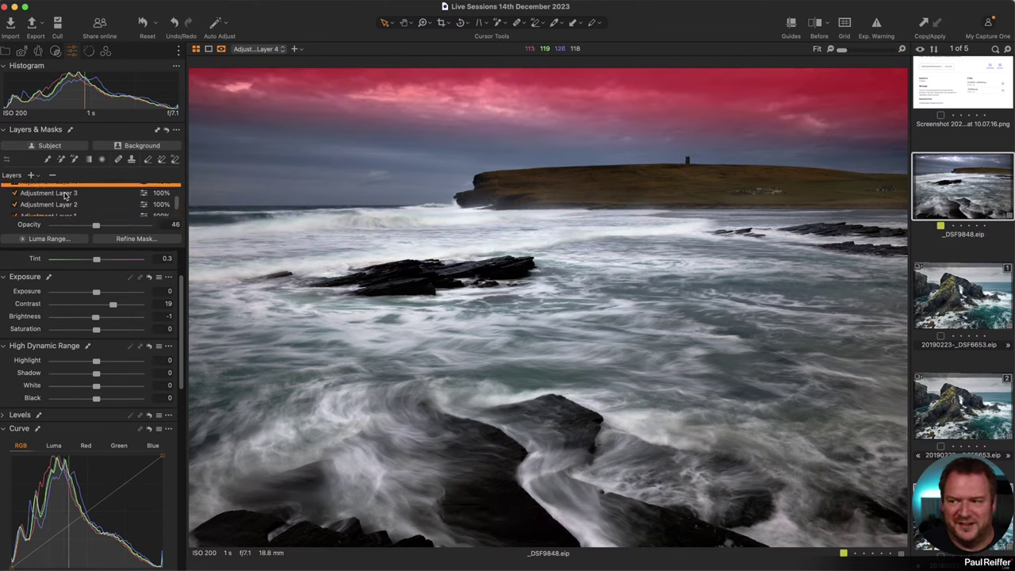
# Examine Adjustment Layer 3's headland mask as a colour overlay and in grayscale, then return to the unmasked photo
pyautogui.click(82, 195)
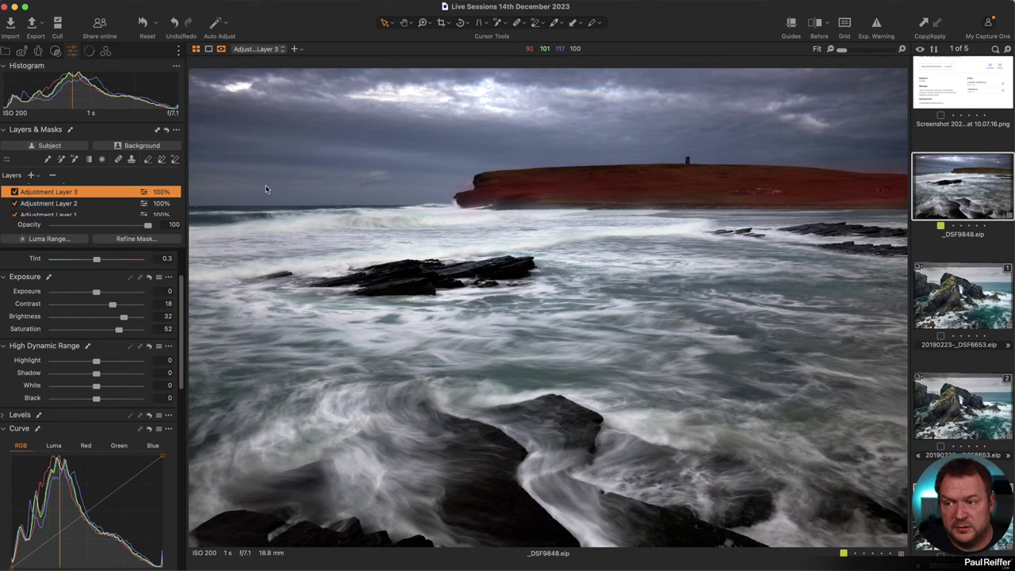
pyautogui.hotkey('alt', 'm')
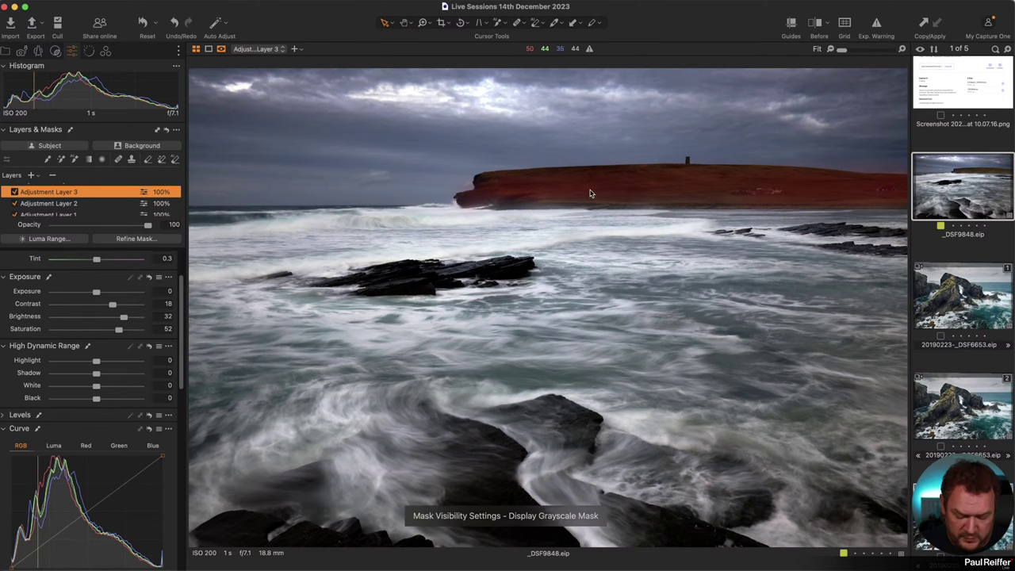
pyautogui.hotkey('alt', 'm')
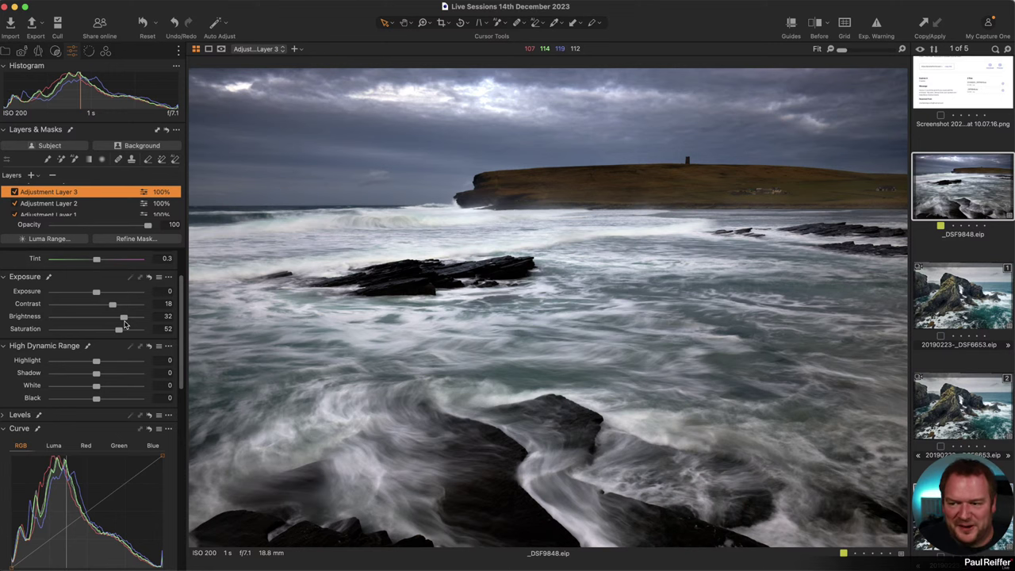
pyautogui.hotkey('alt', 'm')
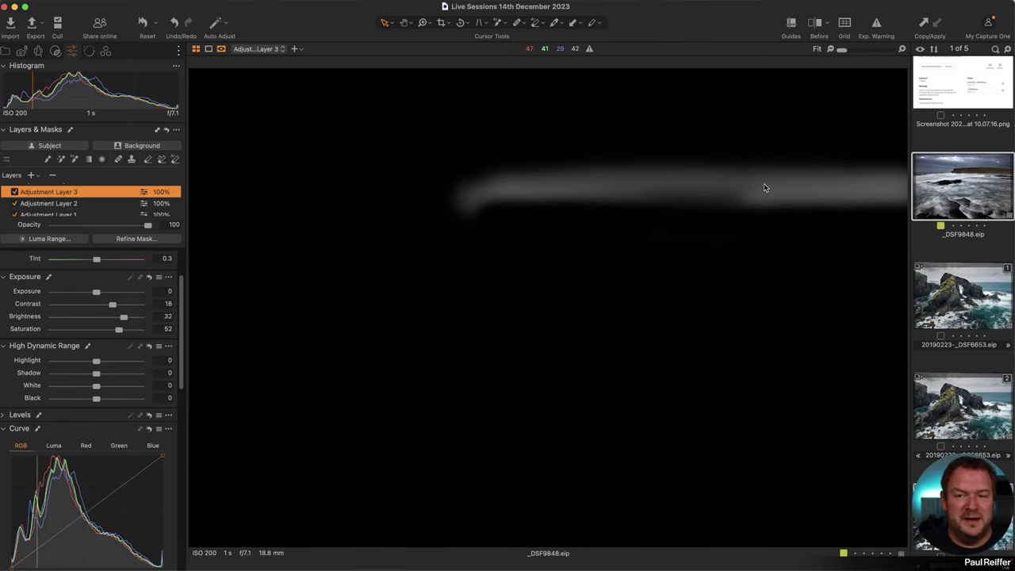
pyautogui.hotkey('alt', 'm')
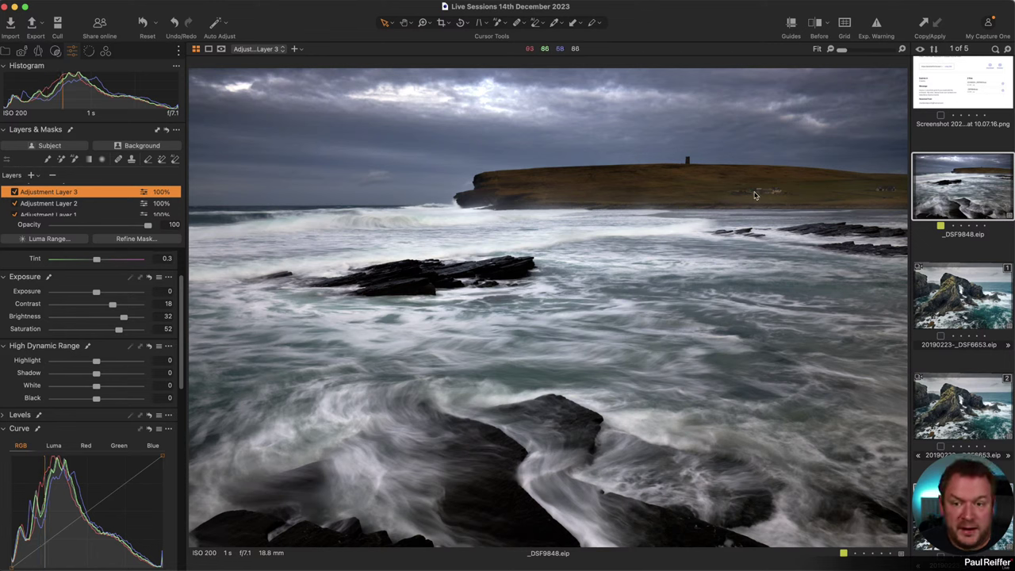
# Add a new empty adjustment layer and mask the headland and its tower with the AI mask tool, displaying the mask
pyautogui.click(31, 176)
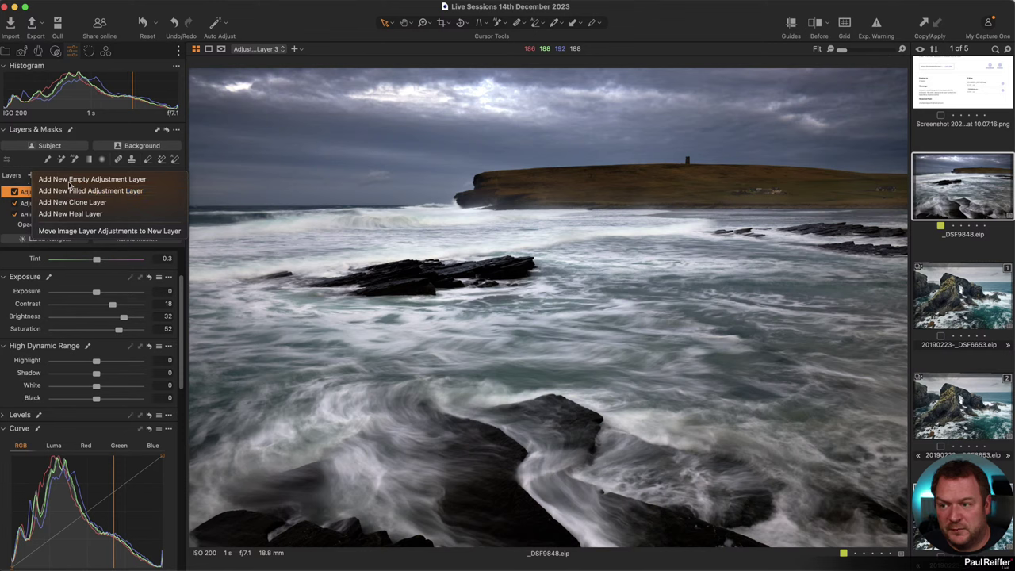
pyautogui.click(117, 180)
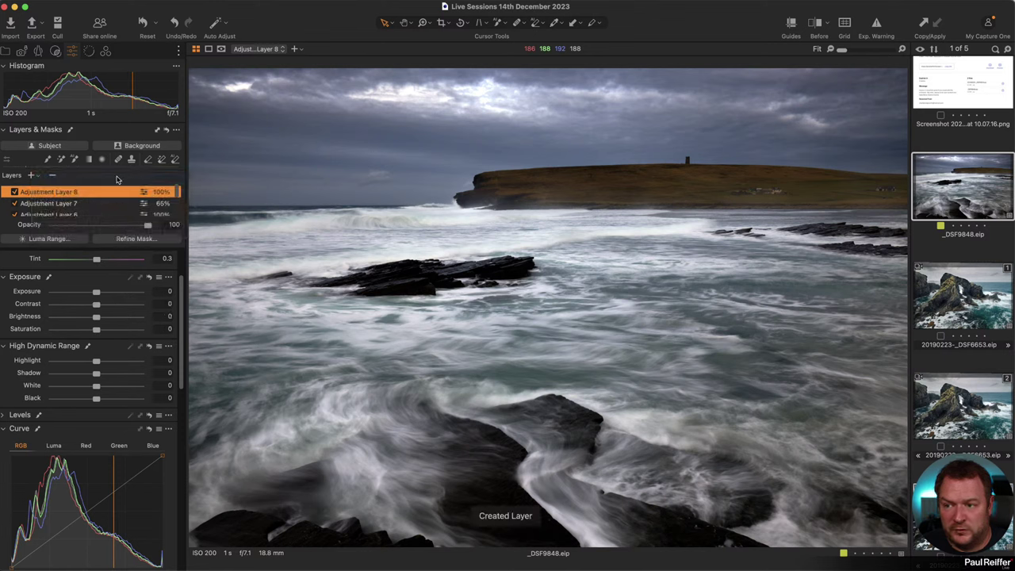
pyautogui.click(75, 160)
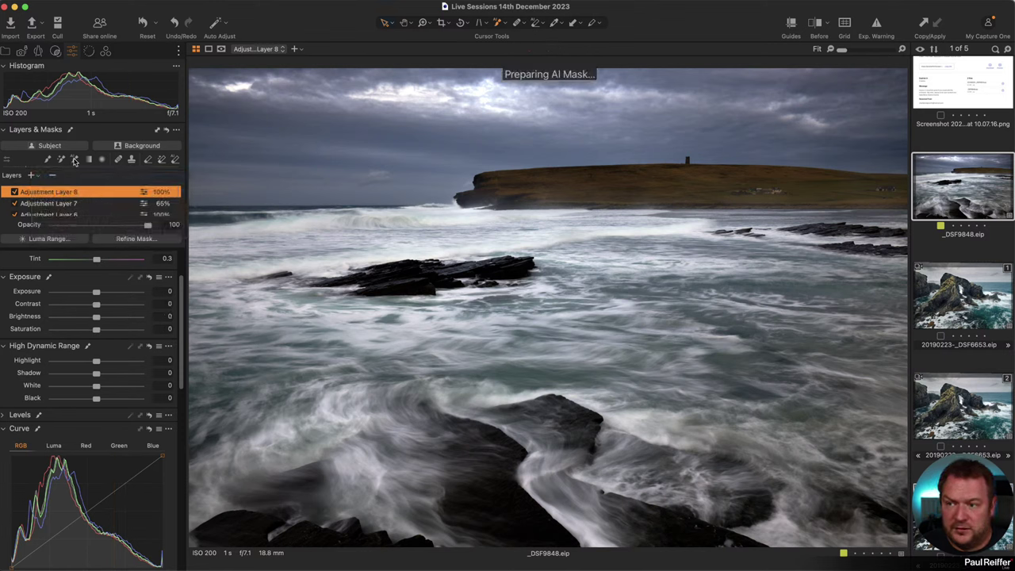
pyautogui.click(586, 191)
pyautogui.press('m')
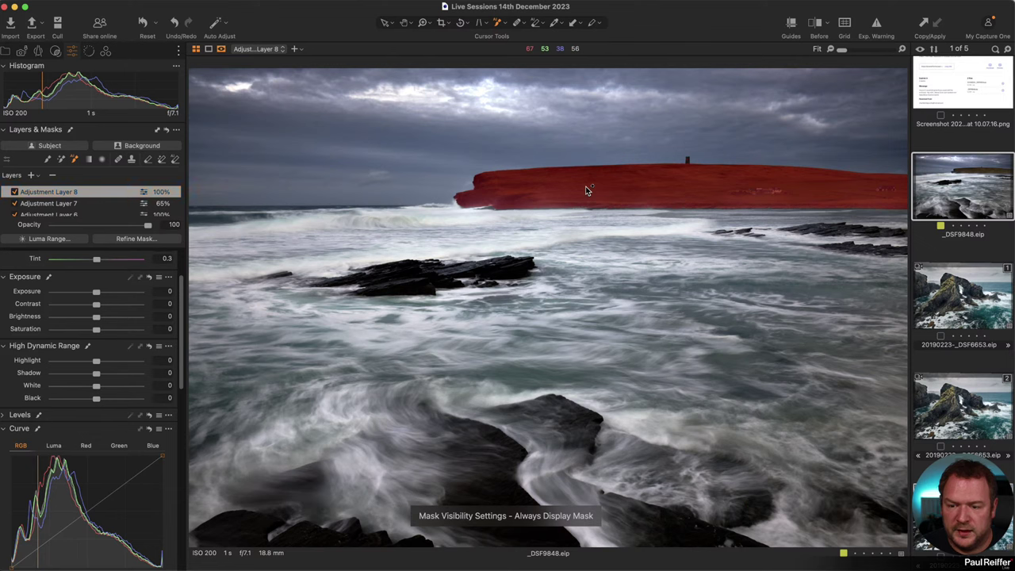
pyautogui.click(827, 448)
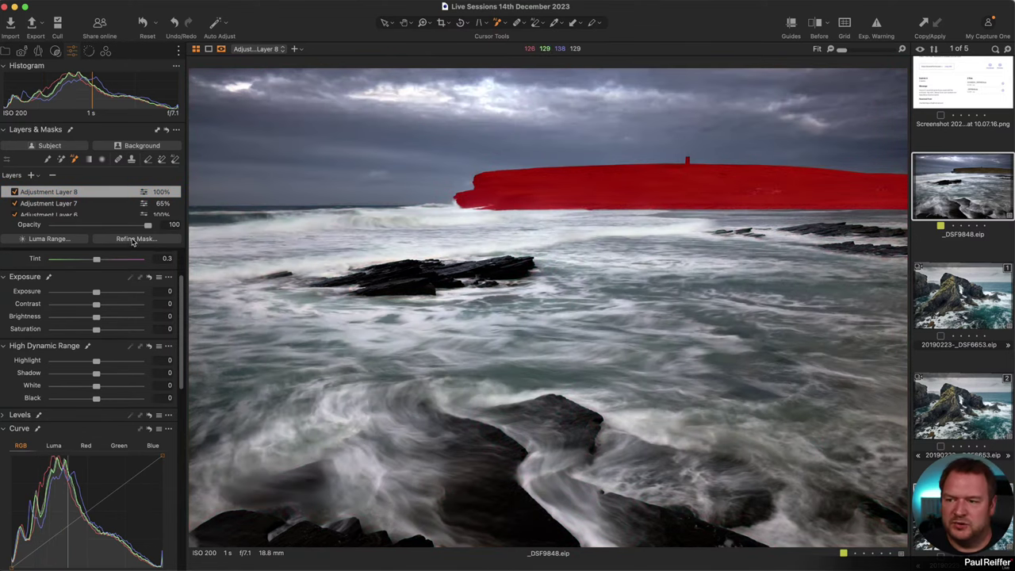
# Refine the new headland mask with a radius of 138, then hide the mask overlay
pyautogui.click(135, 239)
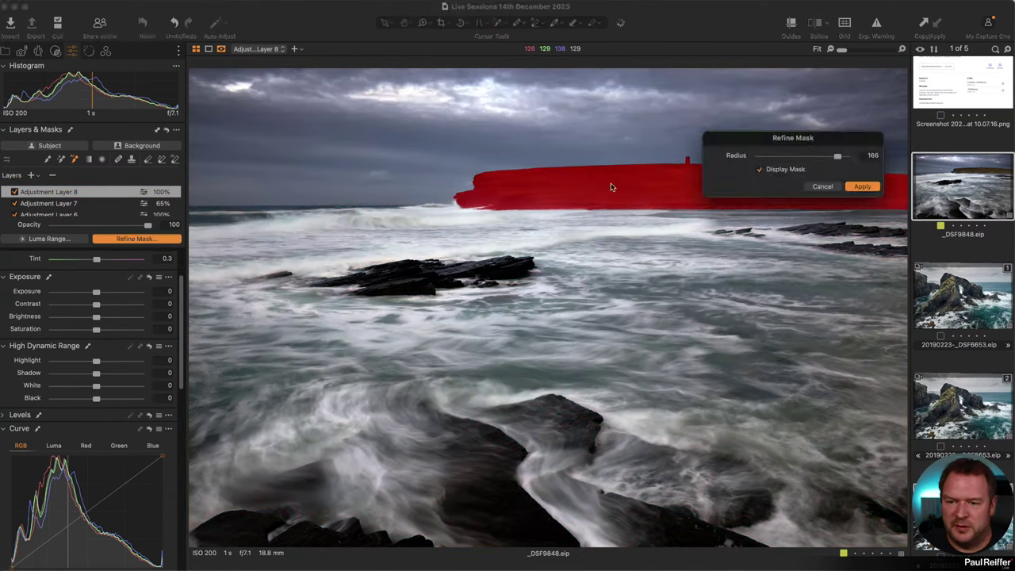
pyautogui.moveTo(837, 156); pyautogui.dragTo(834, 156)
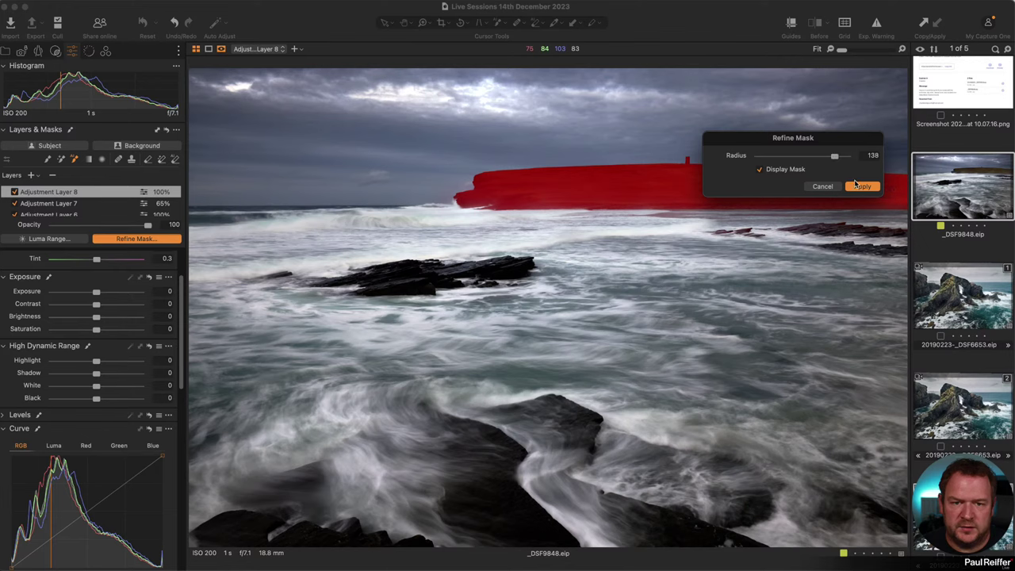
pyautogui.click(857, 185)
pyautogui.press('m')
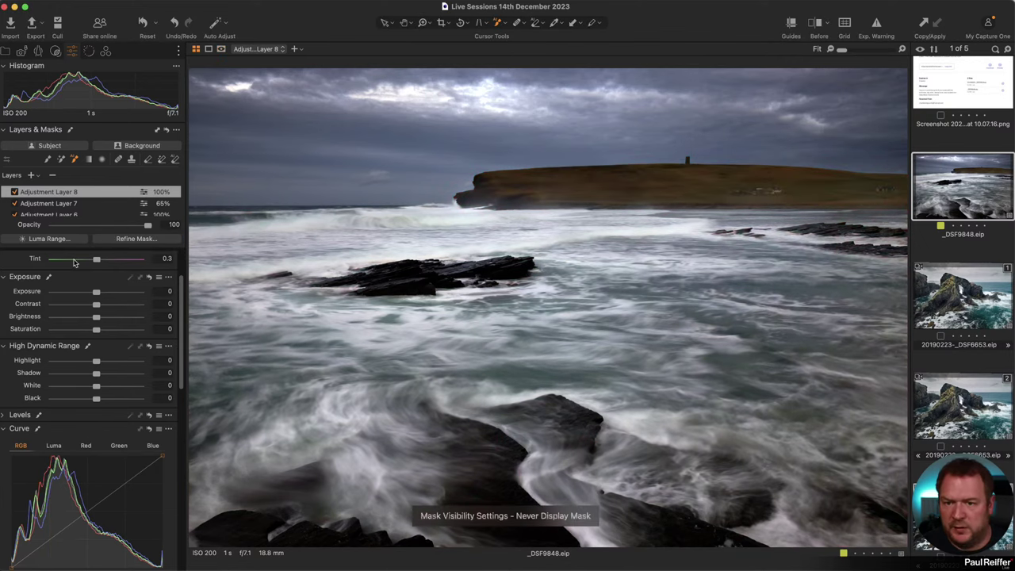
# Check the layer masks to find the original headland layer, Adjustment Layer 3, and turn that layer off
pyautogui.scroll(-2, 44, 210)
pyautogui.click(68, 208)
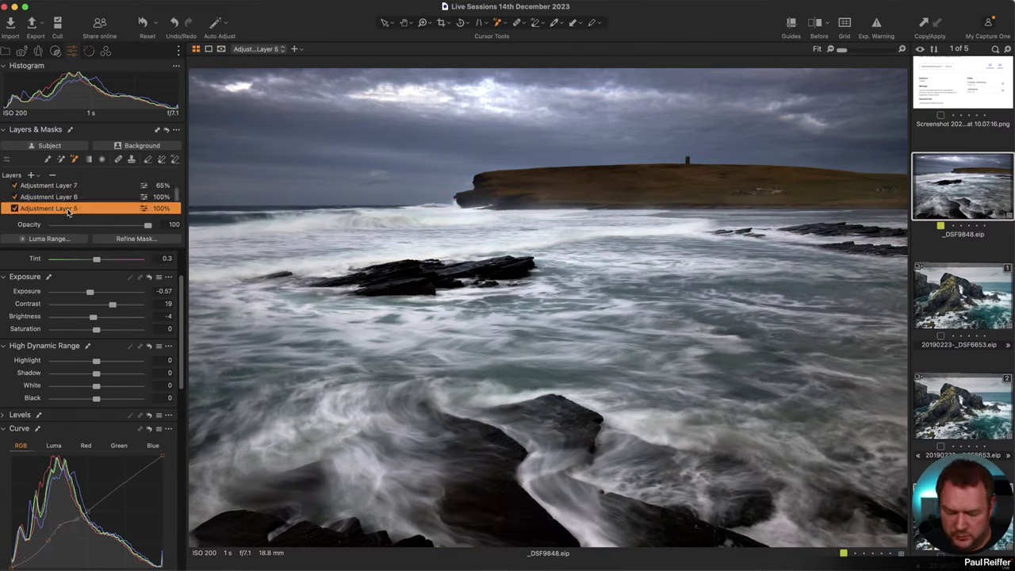
pyautogui.scroll(1, 68, 210)
pyautogui.press('m')
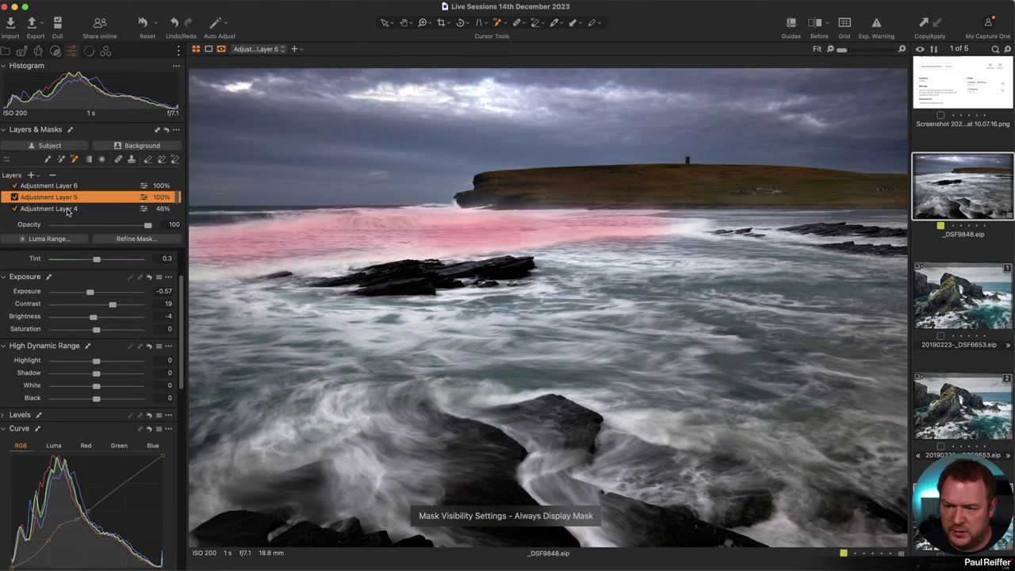
pyautogui.click(68, 209)
pyautogui.scroll(-2, 68, 213)
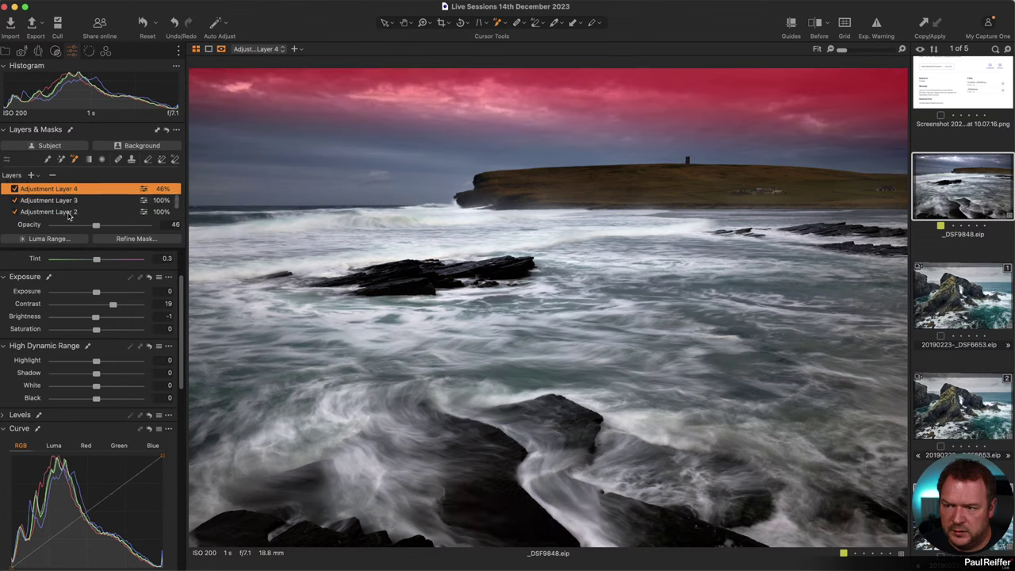
pyautogui.click(68, 202)
pyautogui.click(15, 201)
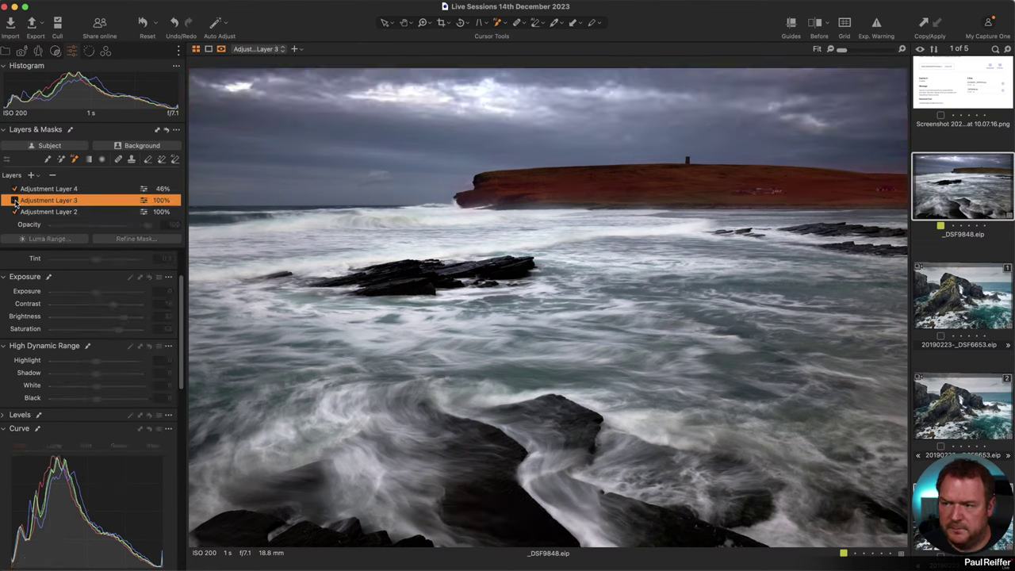
# Rename Adjustment Layer 3 as Hill
pyautogui.doubleClick(39, 203)
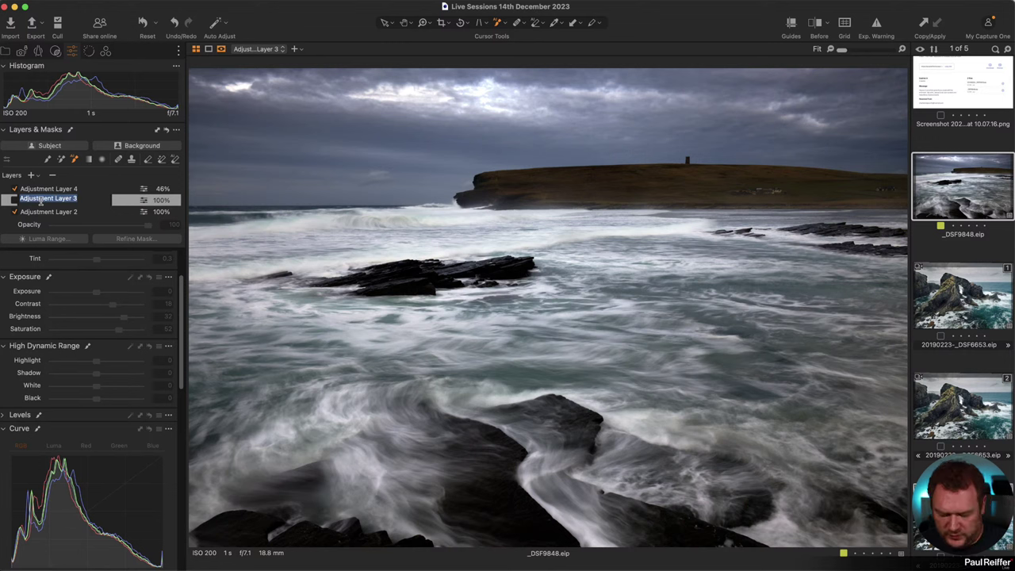
pyautogui.write('M')
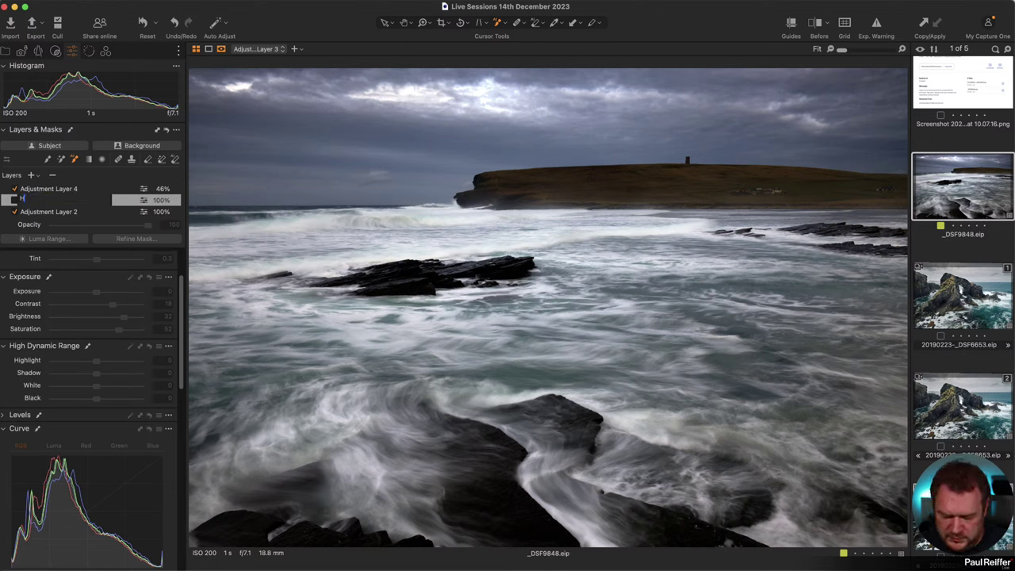
pyautogui.write('ill')
pyautogui.press('Return')
# Rename Adjustment Layer 8, which holds the AI headland mask, as AI Hill
pyautogui.scroll(3, 72, 204)
pyautogui.click(56, 193)
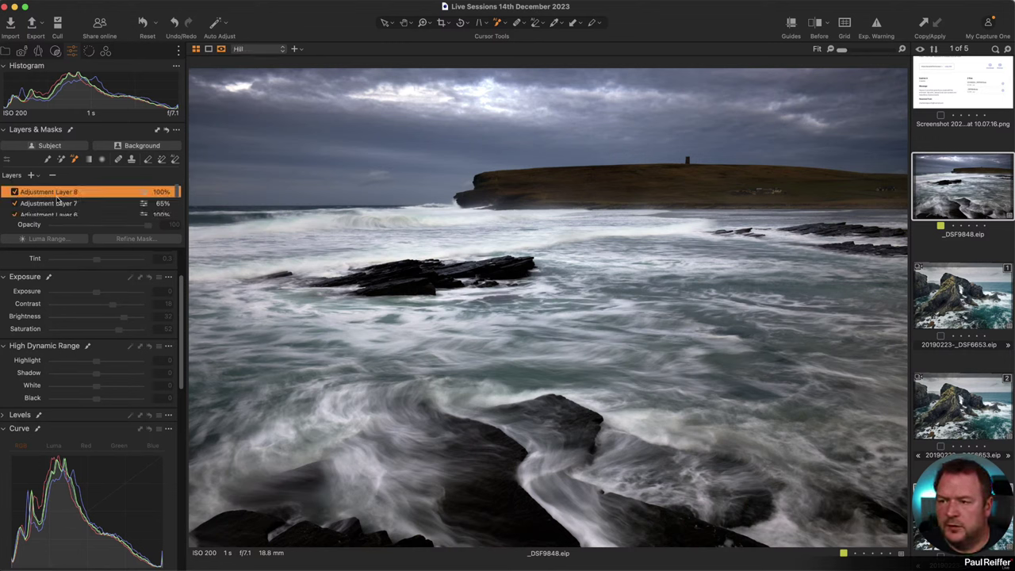
pyautogui.doubleClick(49, 192)
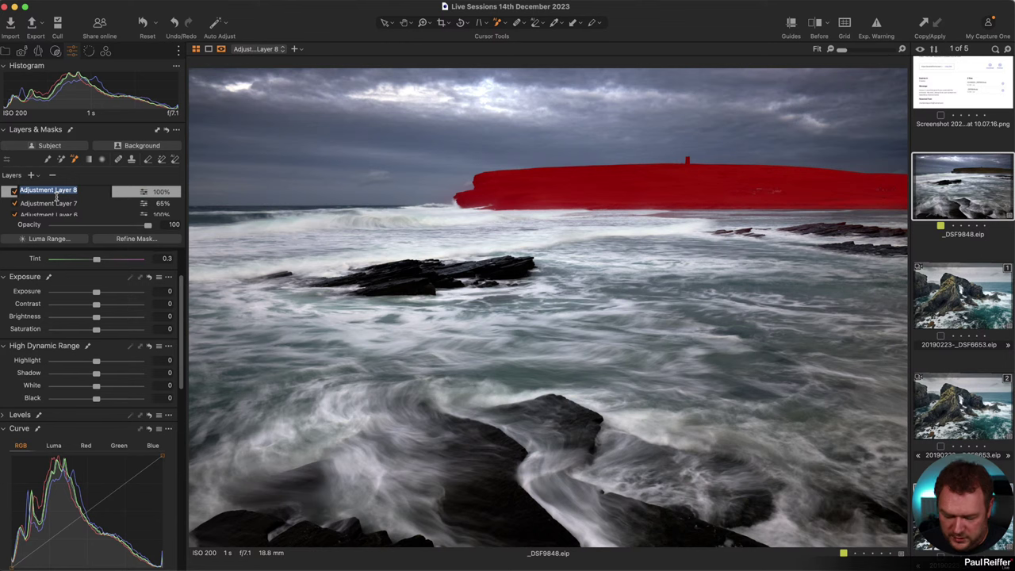
pyautogui.write('AI Hill')
pyautogui.press('Return')
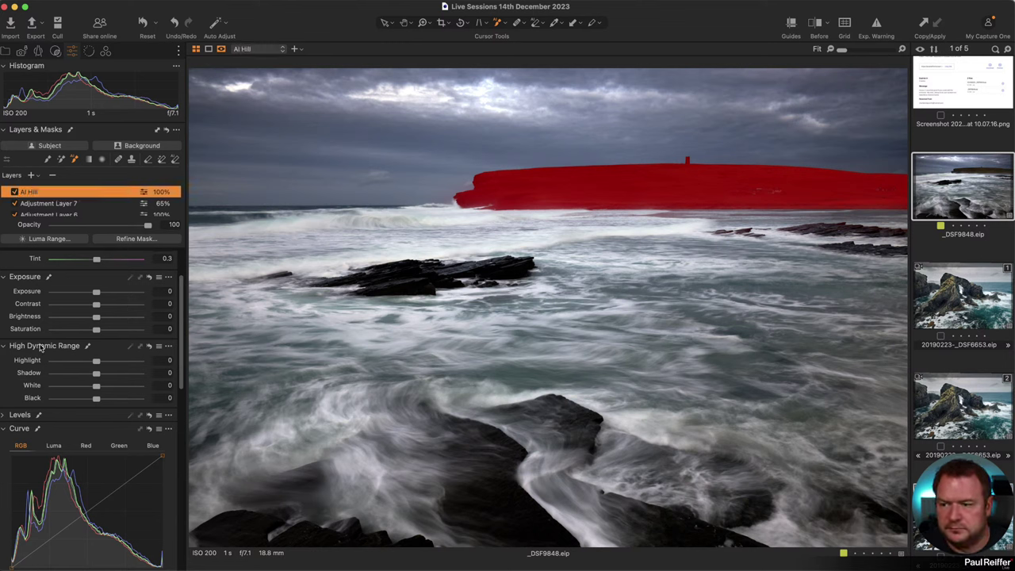
# Hide the mask and set the AI Hill layer's Shadow to 25, keeping Highlight at 0
pyautogui.press('m')
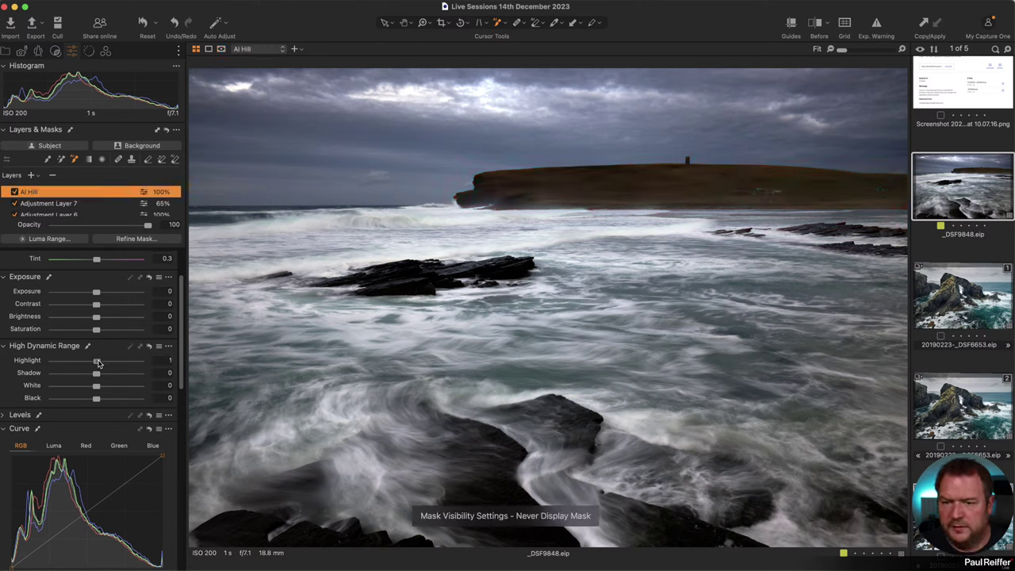
pyautogui.moveTo(96, 361); pyautogui.dragTo(109, 378)
pyautogui.doubleClick(98, 366)
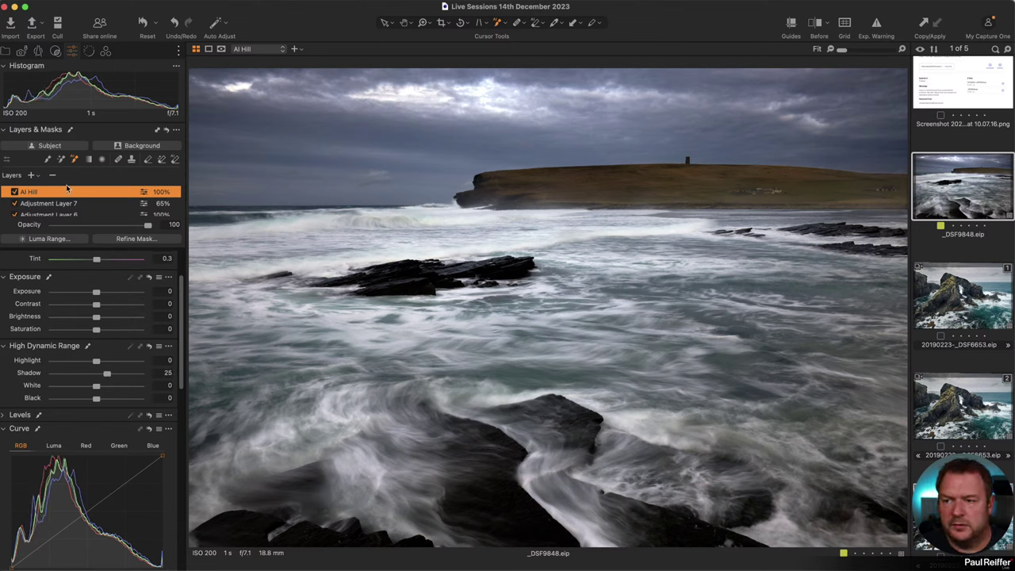
# Turn the Hill layer back on and lower its opacity to 74
pyautogui.scroll(-3, 53, 202)
pyautogui.scroll(1, 47, 203)
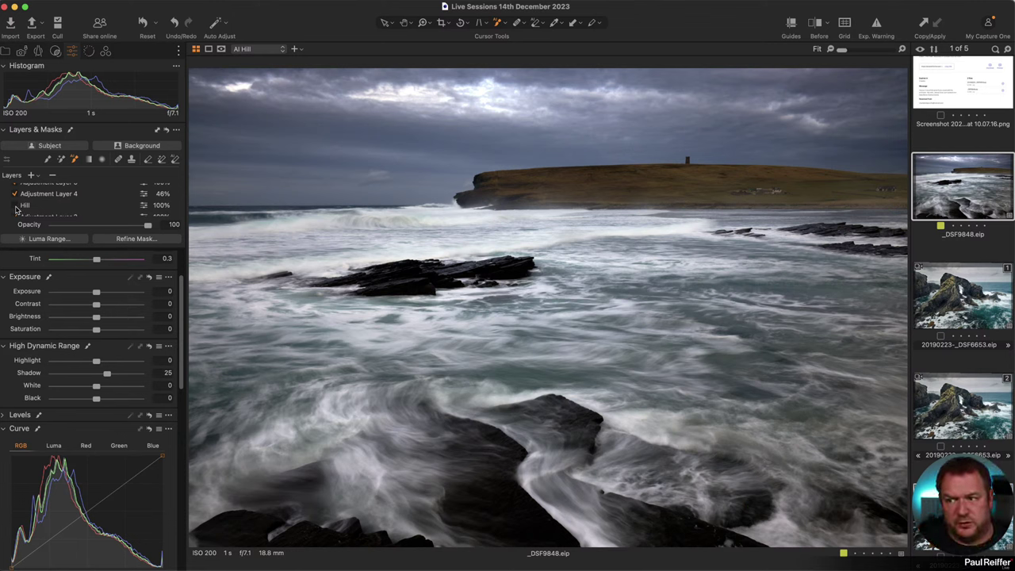
pyautogui.click(15, 205)
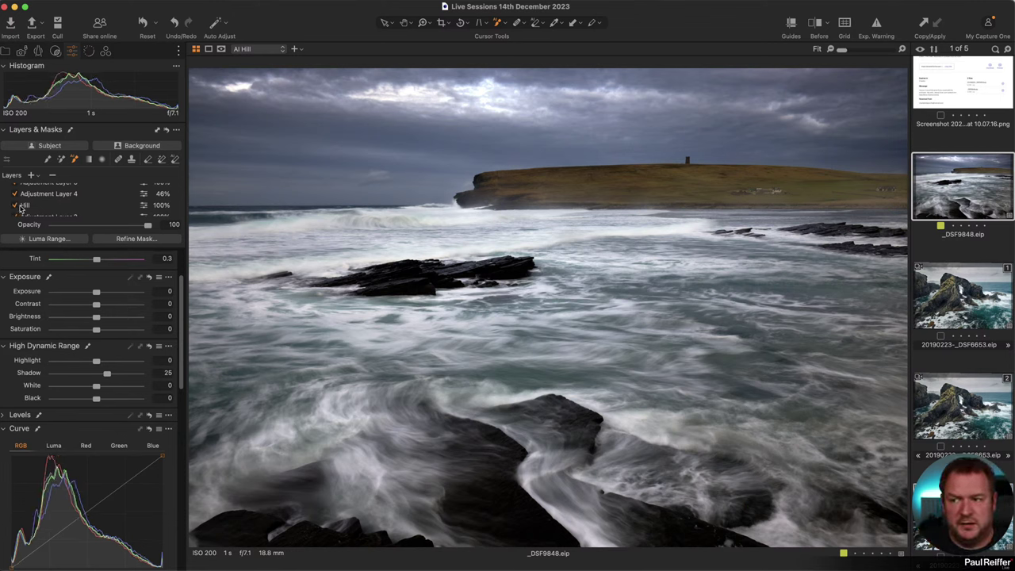
pyautogui.click(34, 206)
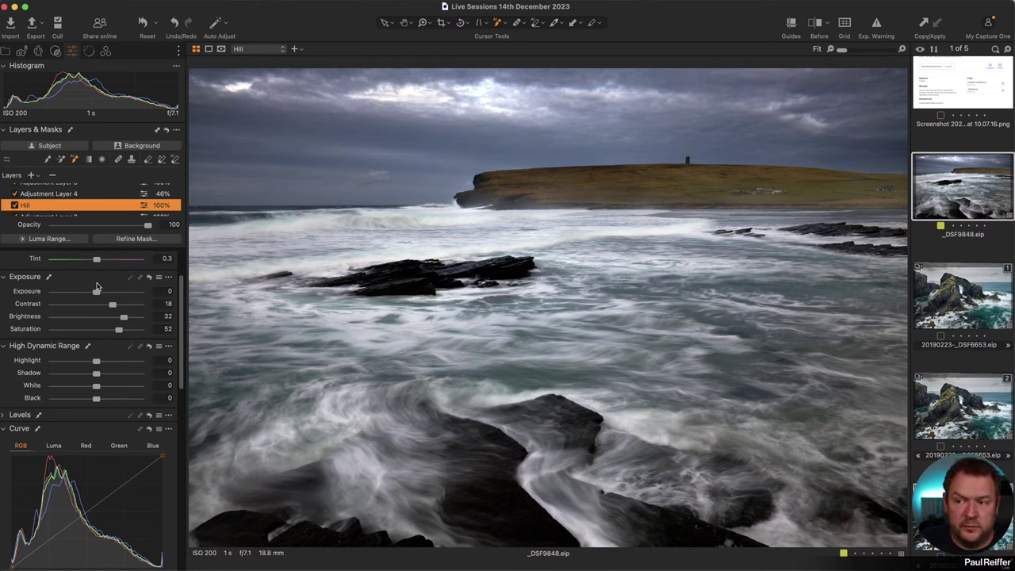
pyautogui.moveTo(148, 226); pyautogui.dragTo(123, 226)
pyautogui.scroll(3, 108, 203)
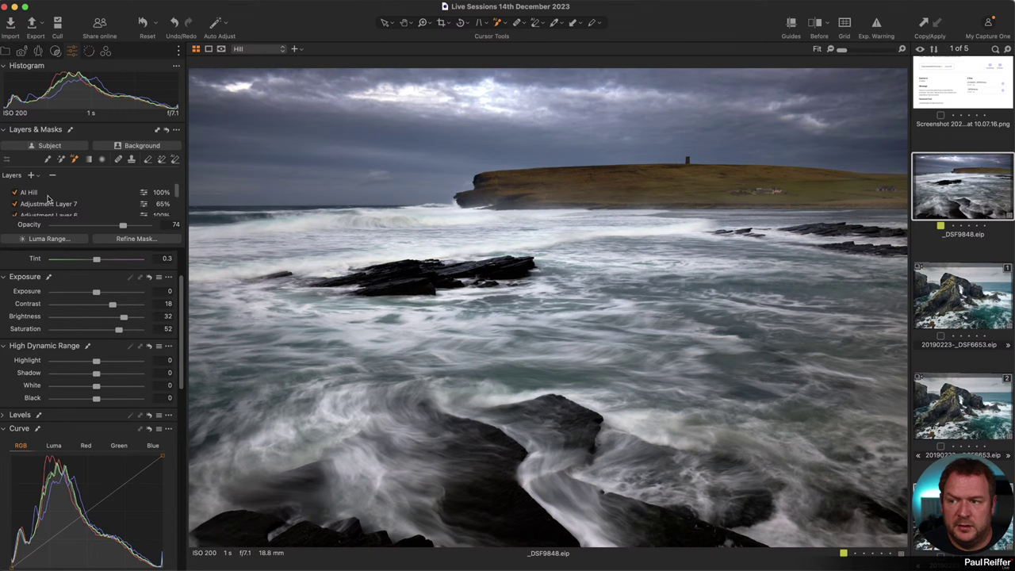
# Set the AI Hill layer's Shadow to 13
pyautogui.click(108, 192)
pyautogui.moveTo(107, 370); pyautogui.dragTo(103, 377)
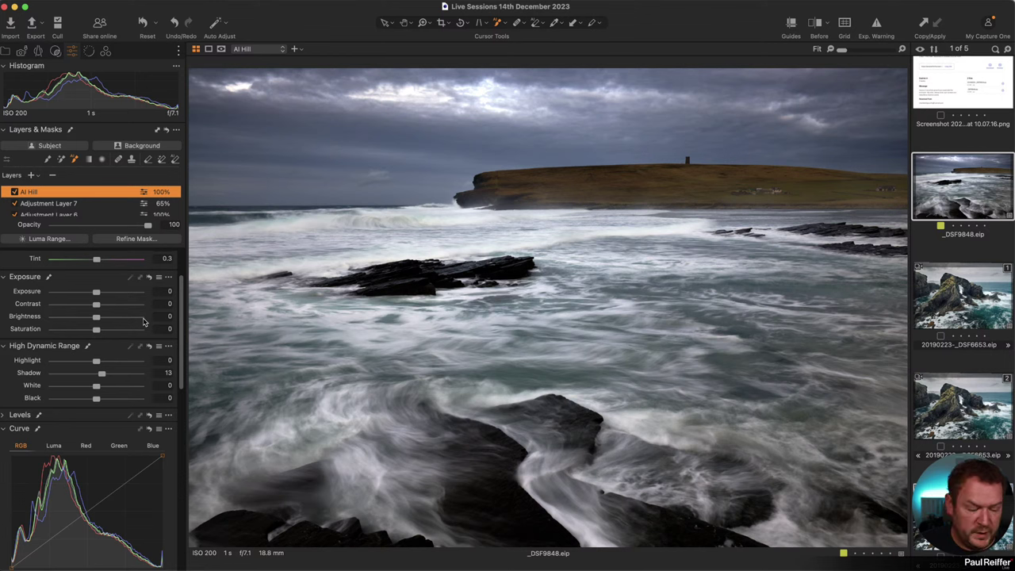
pyautogui.click(511, 168)
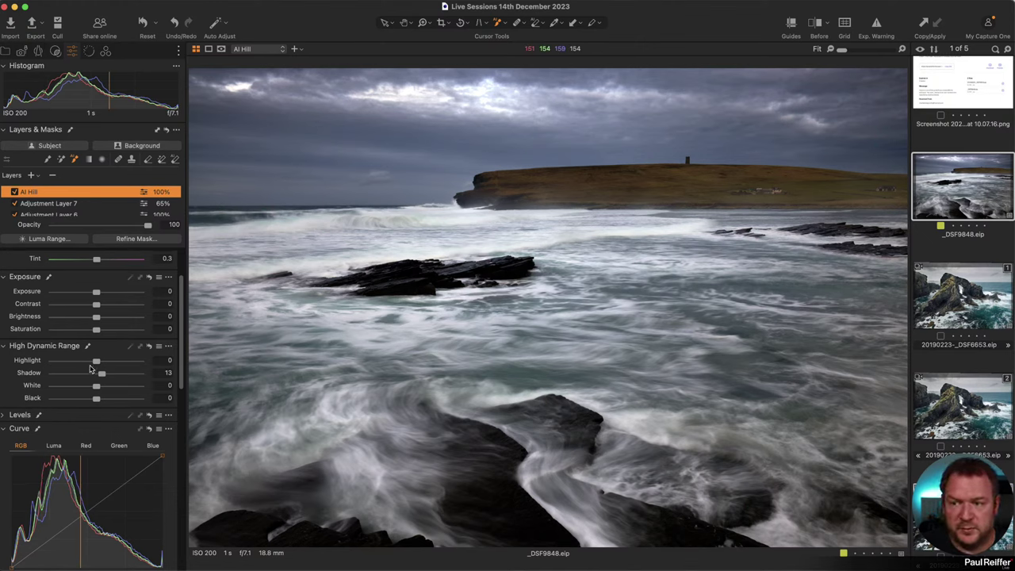
# Examine the masks and adjustments of Adjustment Layer 2 and Adjustment Layer 1, and hide the mask overlay
pyautogui.scroll(-5, 84, 204)
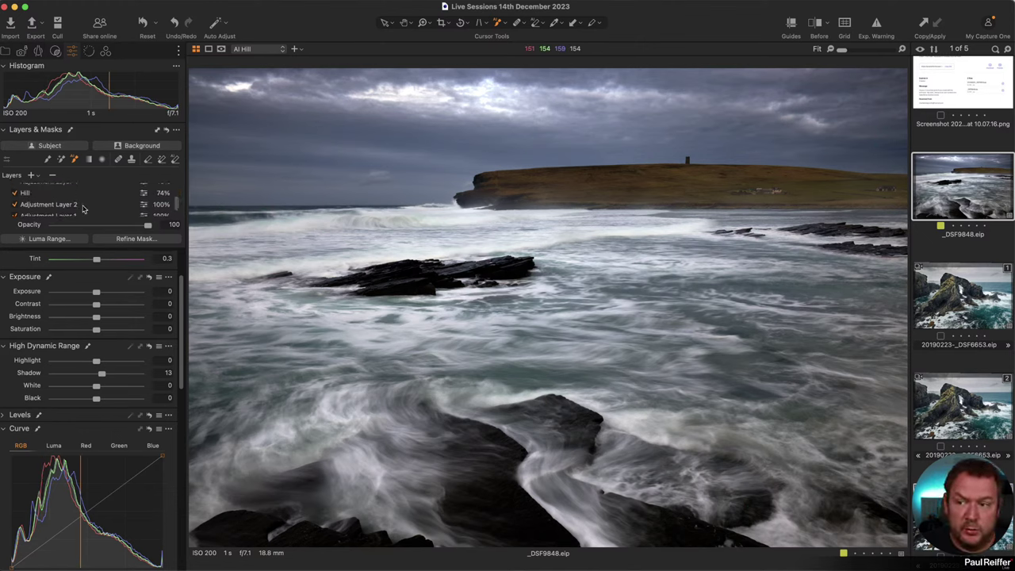
pyautogui.click(60, 204)
pyautogui.press('m')
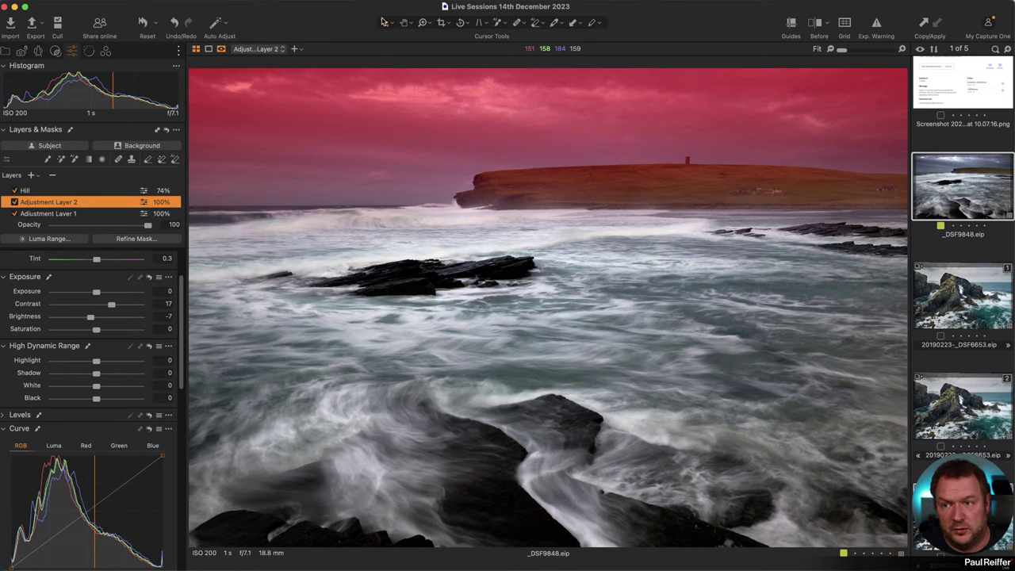
pyautogui.click(403, 22)
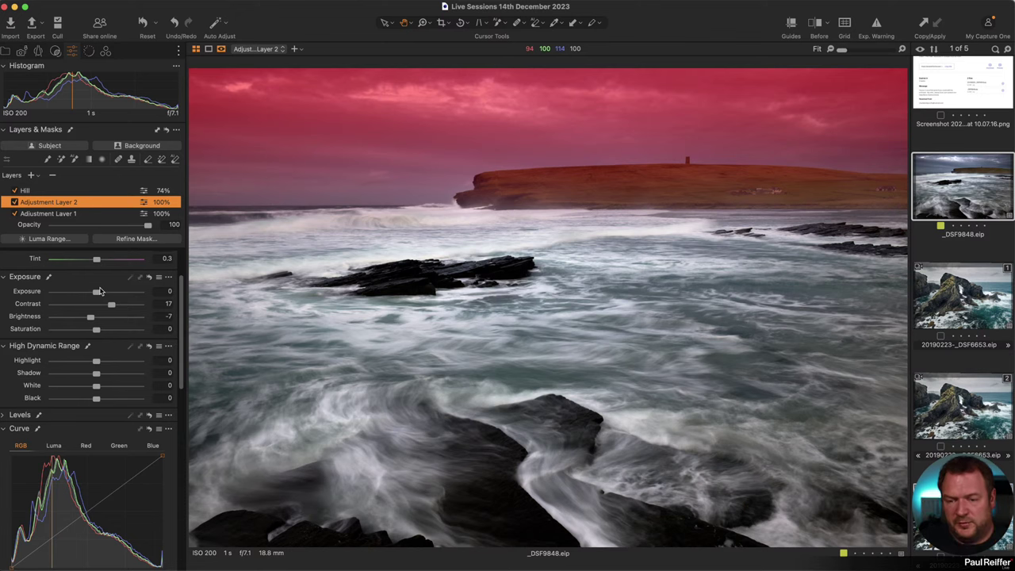
pyautogui.click(63, 215)
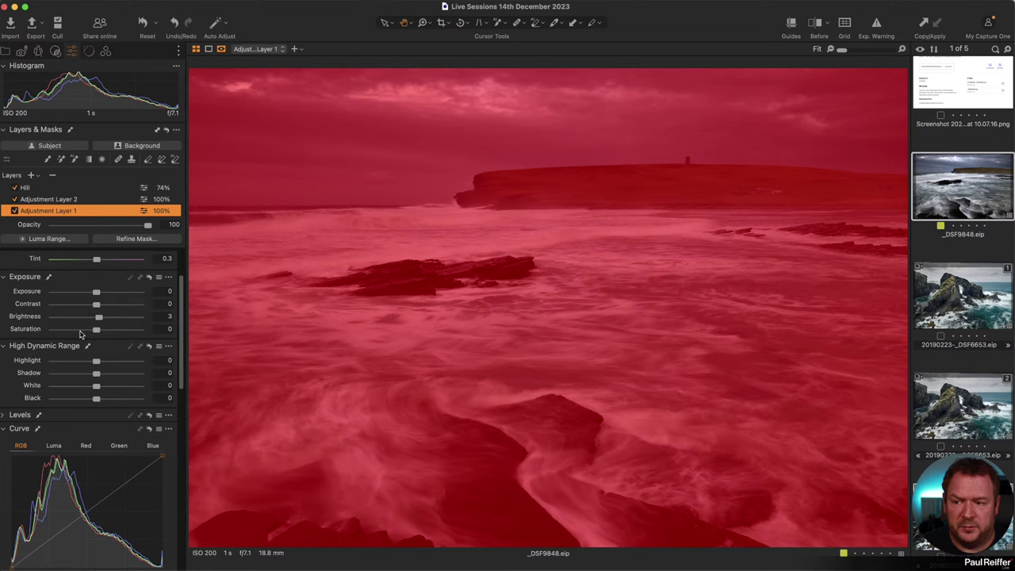
pyautogui.scroll(-5, 88, 321)
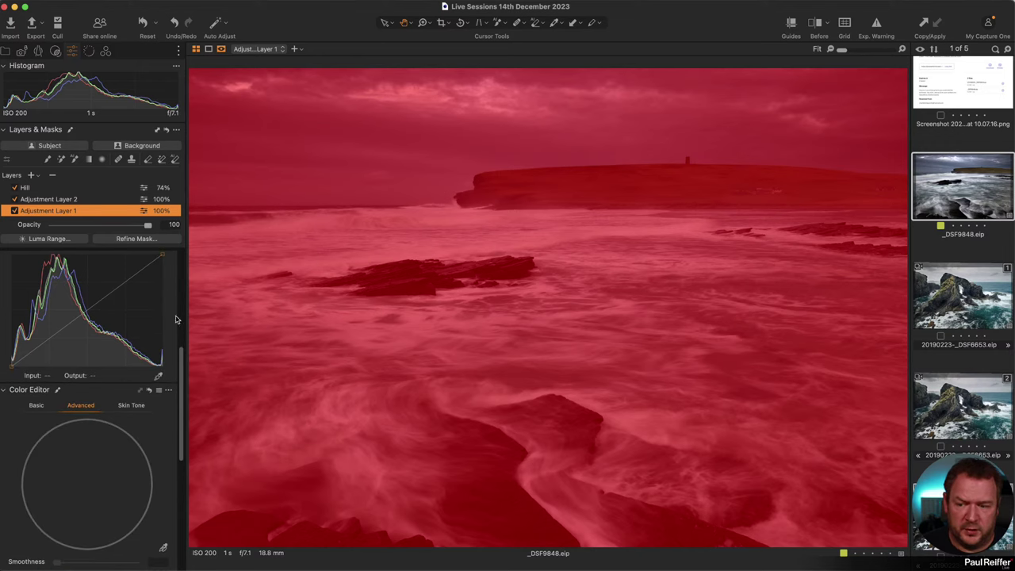
pyautogui.press('m')
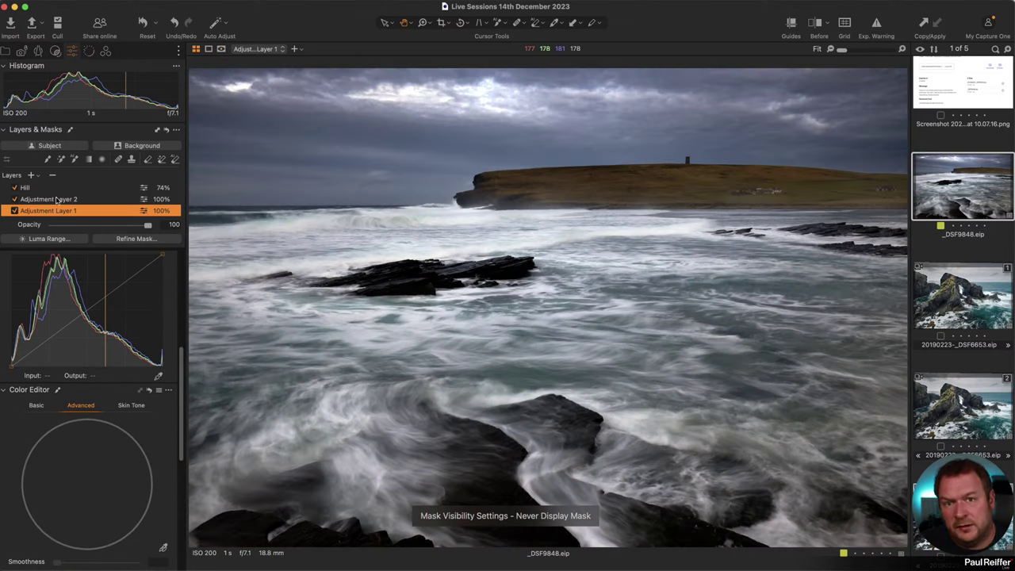
# Turn on the split before/after view and sweep the divider across the seascape to compare the edit with the original
pyautogui.scroll(3, 95, 203)
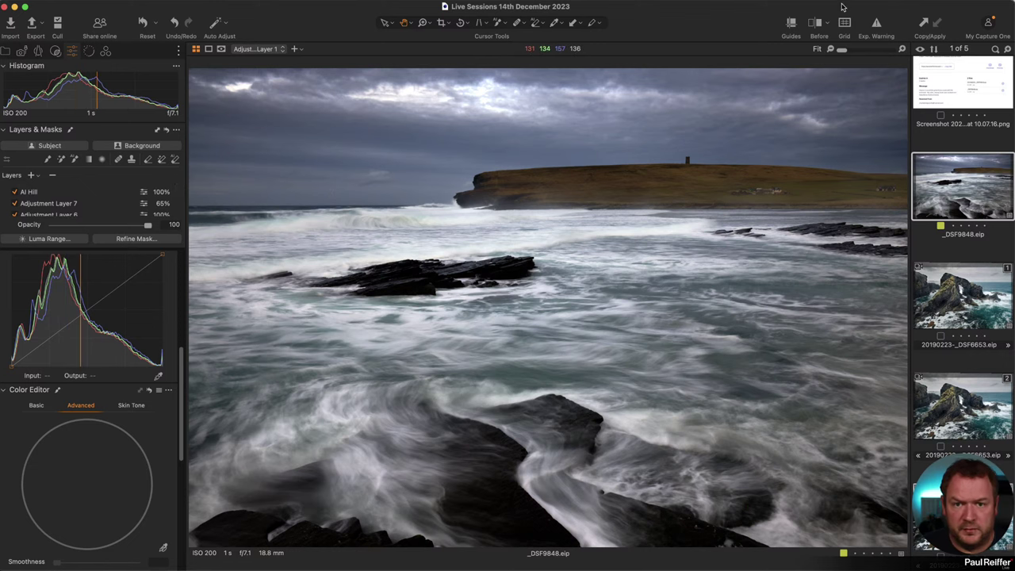
pyautogui.press('y')
pyautogui.moveTo(547, 308); pyautogui.dragTo(906, 308)
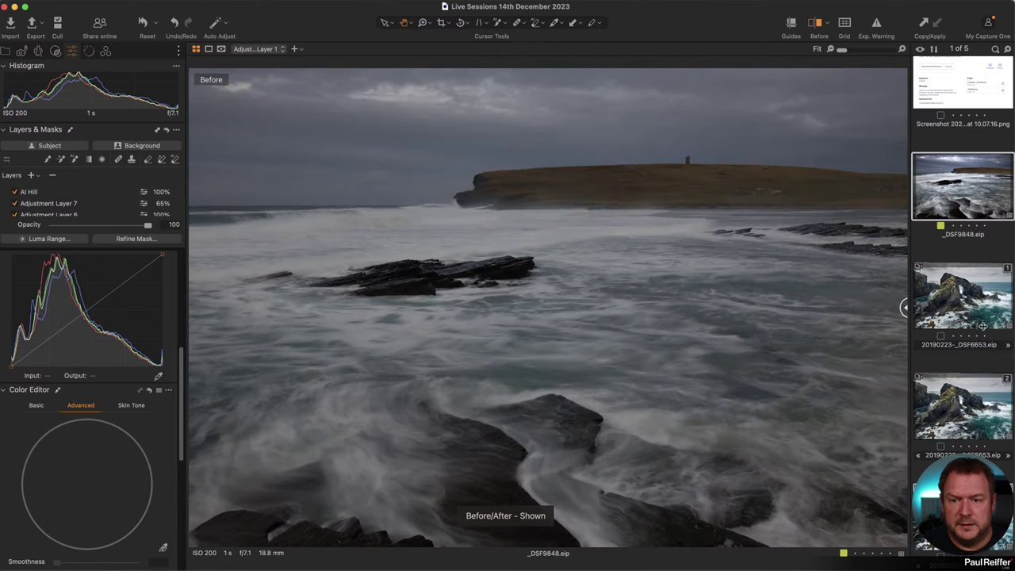
pyautogui.moveTo(988, 325); pyautogui.dragTo(277, 336)
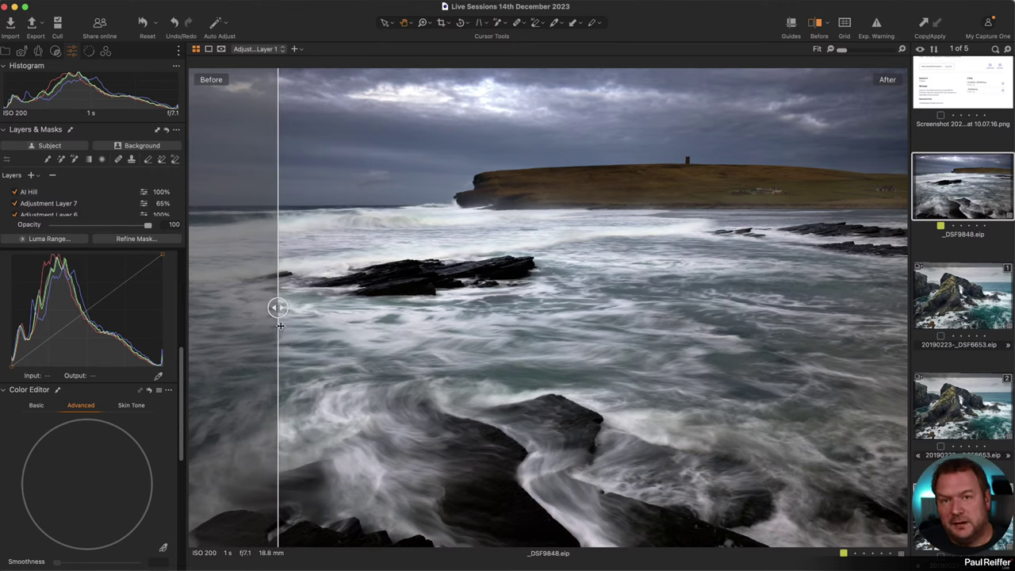
# Review the adjustments of each layer from Adjustment Layer 7 through Hill down to Adjustment Layer 1, ending on Adjustment Layer 2
pyautogui.scroll(-1, 63, 197)
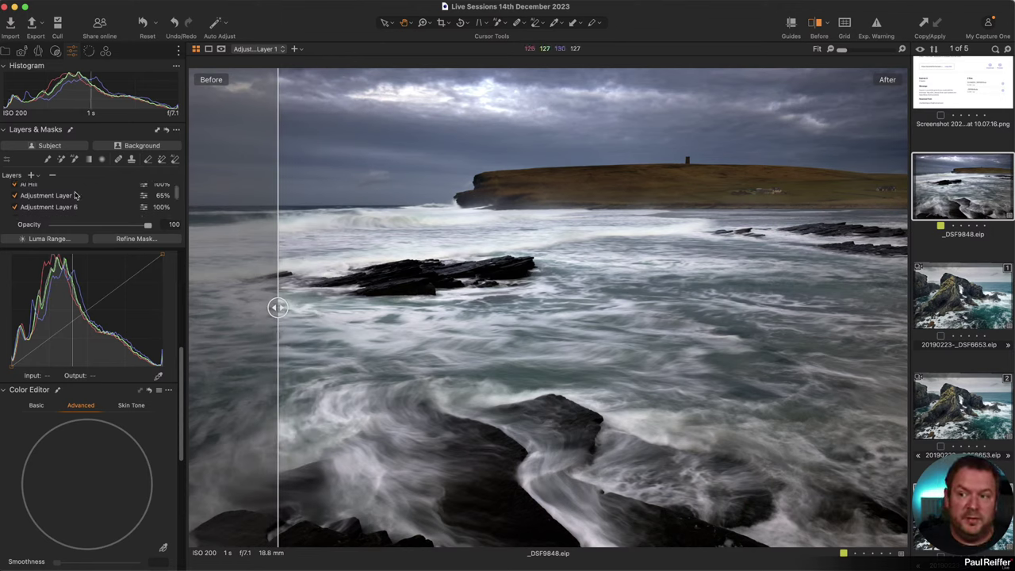
pyautogui.click(77, 195)
pyautogui.scroll(5, 113, 217)
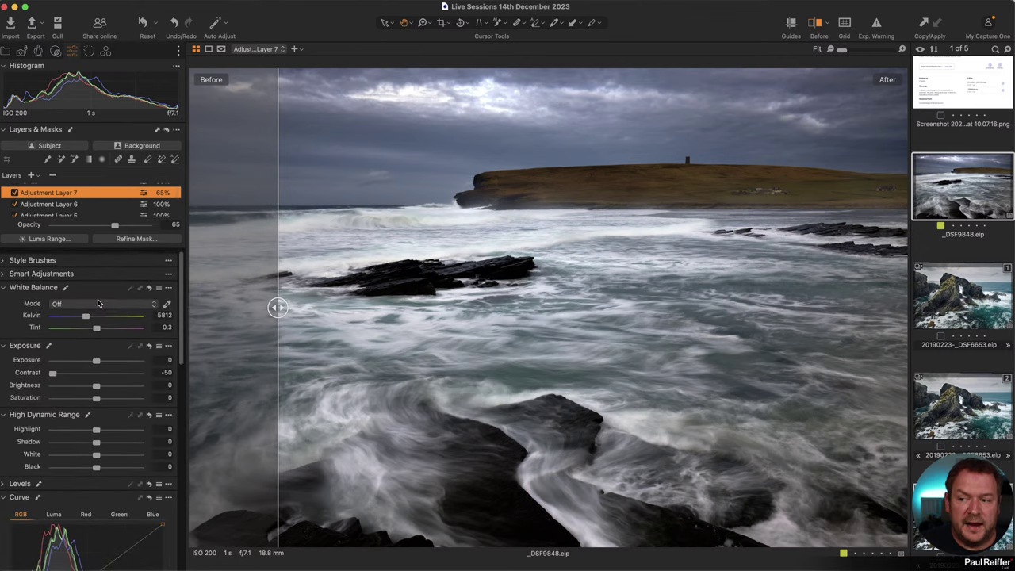
pyautogui.click(78, 204)
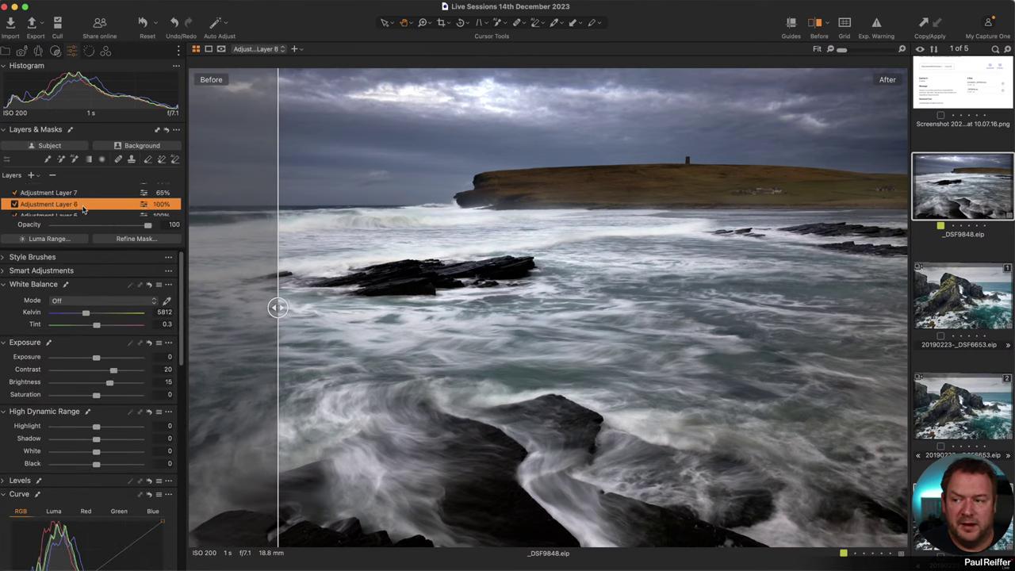
pyautogui.scroll(-1, 50, 194)
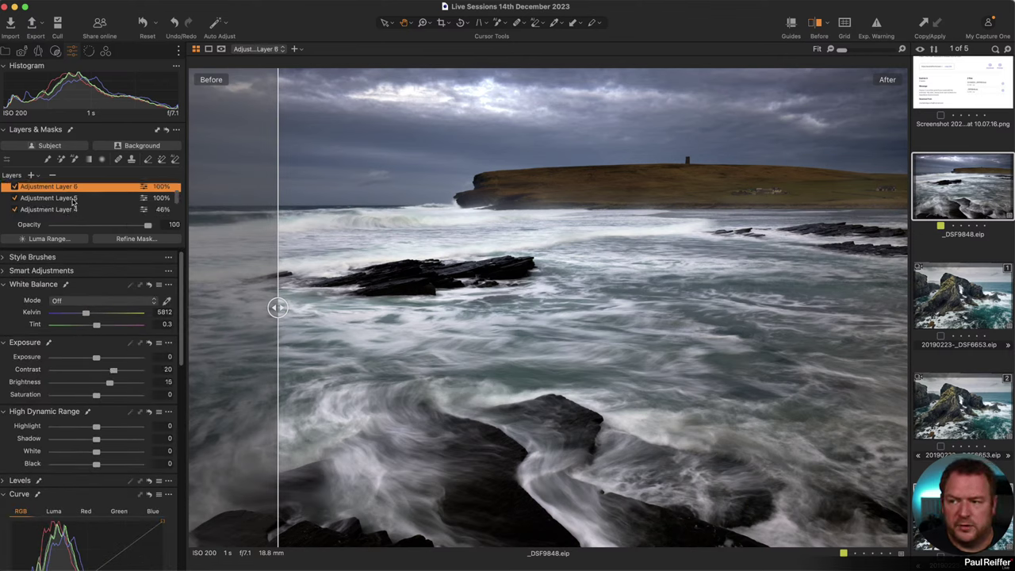
pyautogui.click(69, 199)
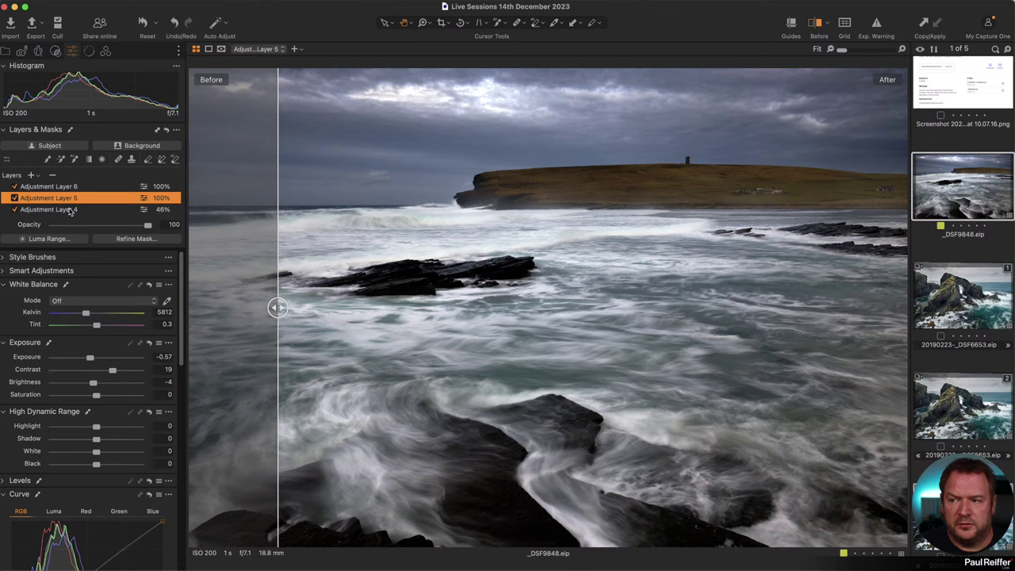
pyautogui.click(71, 210)
pyautogui.scroll(-1, 77, 202)
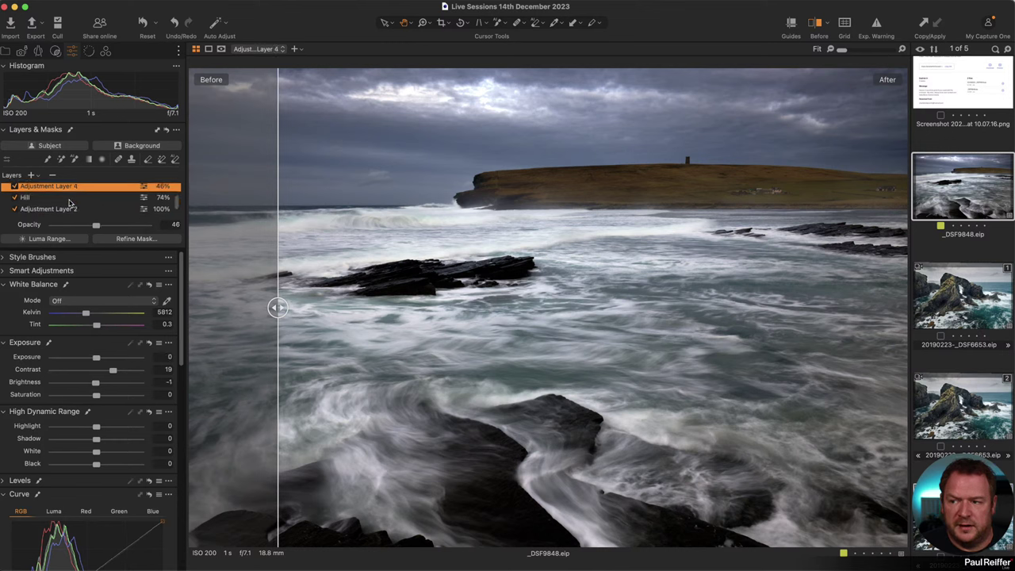
pyautogui.click(76, 198)
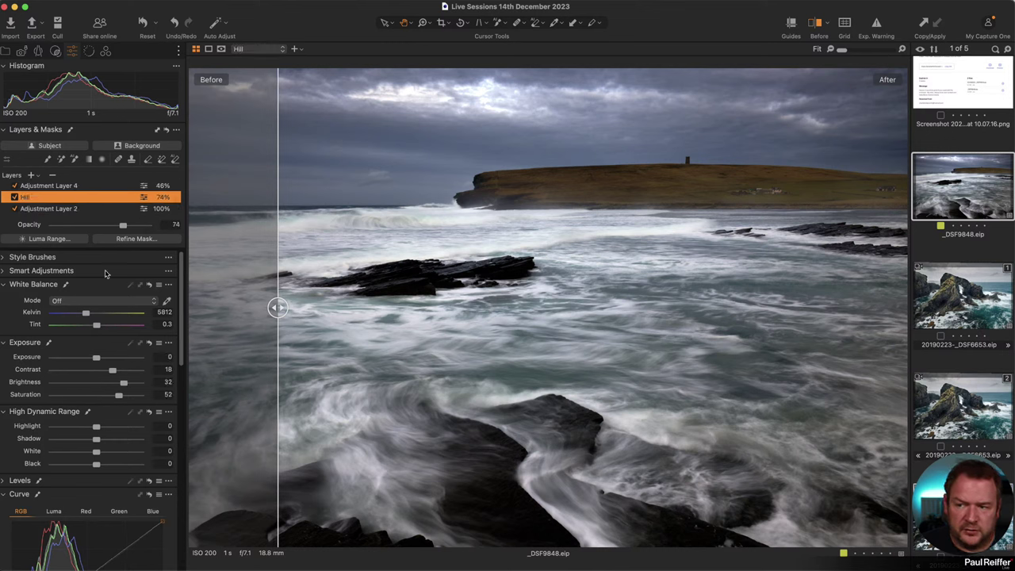
pyautogui.click(91, 209)
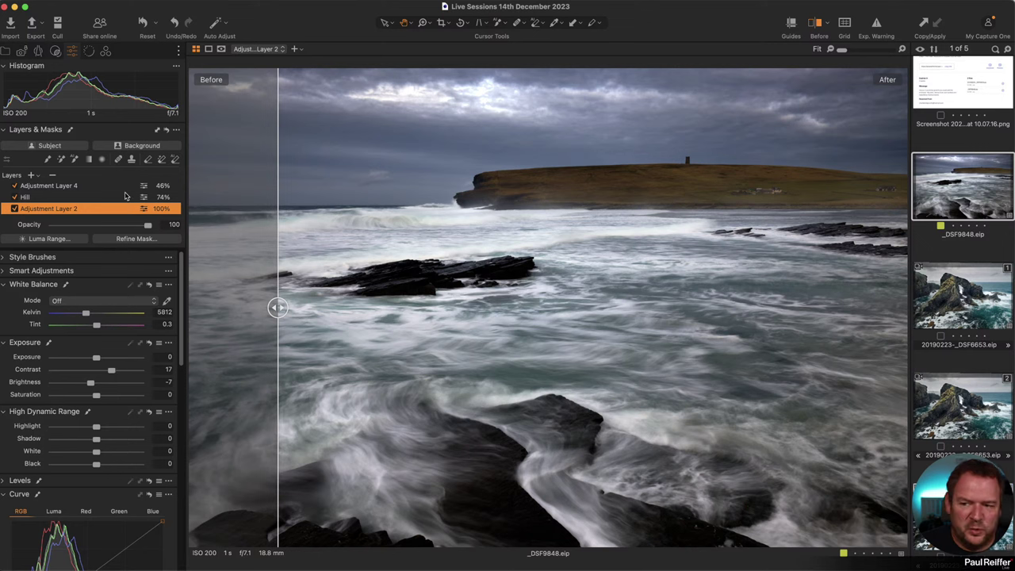
pyautogui.scroll(-2, 125, 204)
pyautogui.click(82, 197)
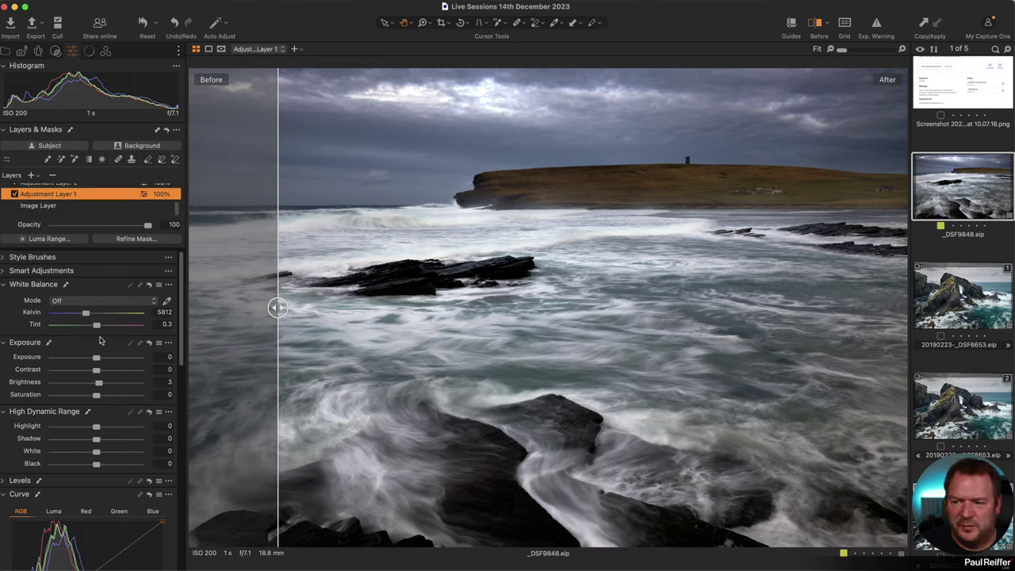
pyautogui.click(112, 185)
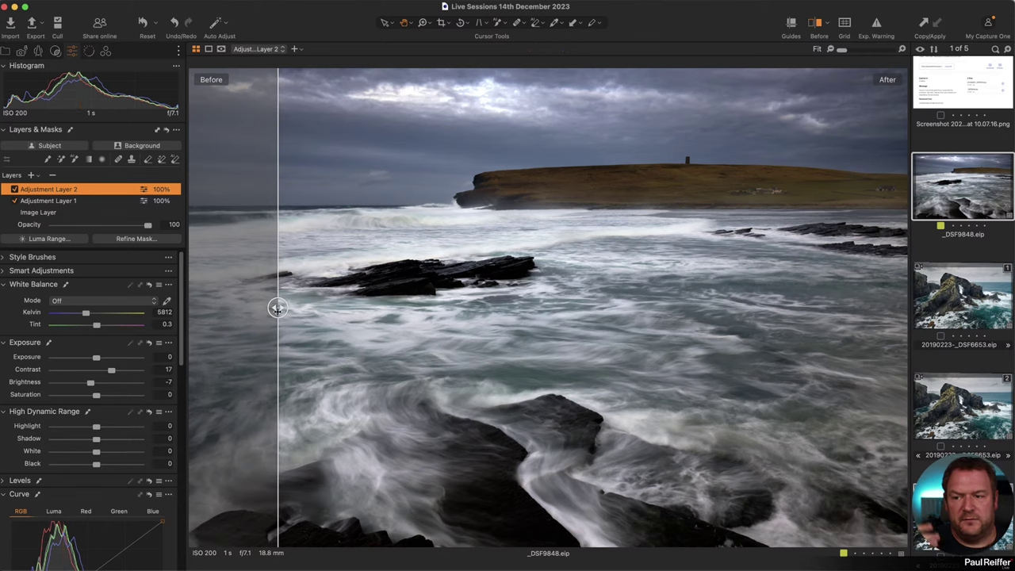
# Compare the original and edited seascape again, moving the before/after divider until only the edited version is shown
pyautogui.moveTo(277, 308); pyautogui.dragTo(363, 363)
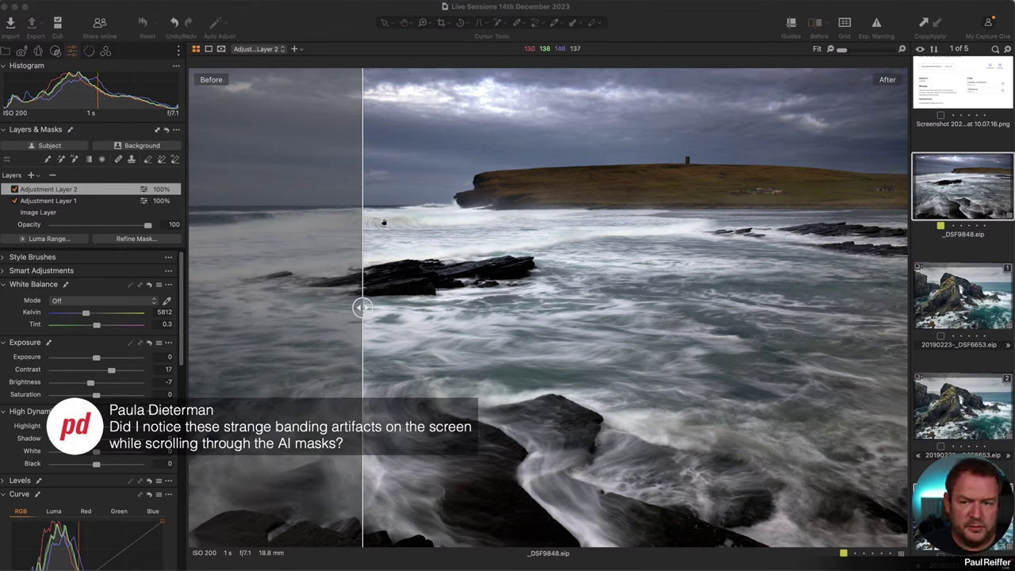
pyautogui.click(276, 299)
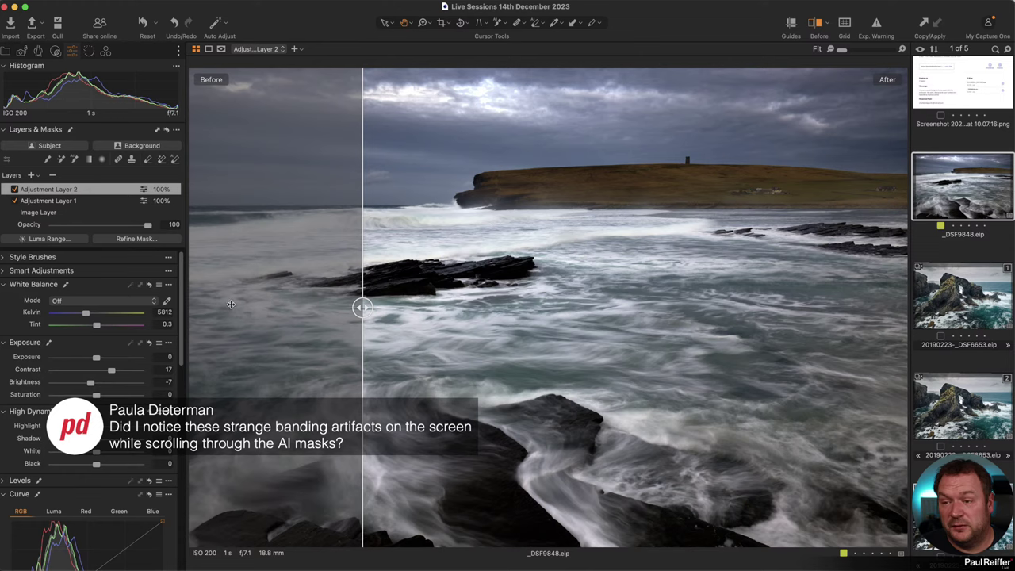
pyautogui.moveTo(362, 308); pyautogui.dragTo(190, 308)
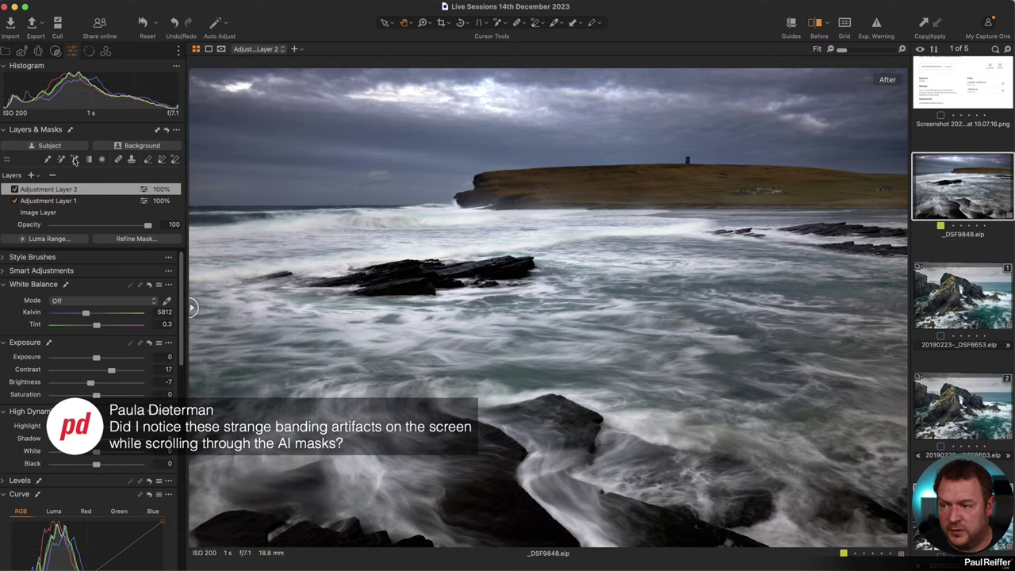
# Preview the AI Select mask over the sky and inspect the sky and headland at up to 200% for banding artifacts
pyautogui.click(73, 158)
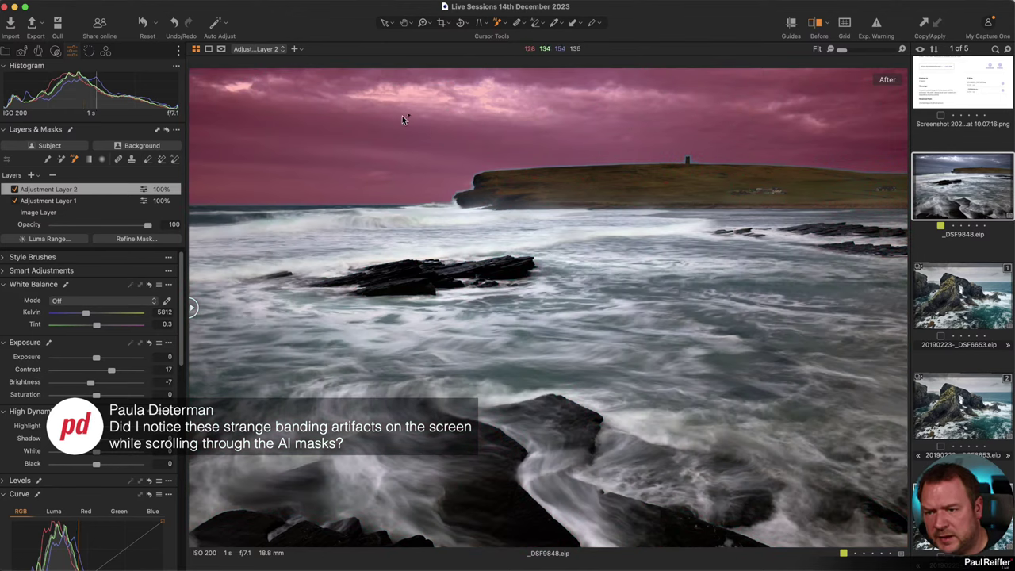
pyautogui.press('space')
pyautogui.click(412, 129)
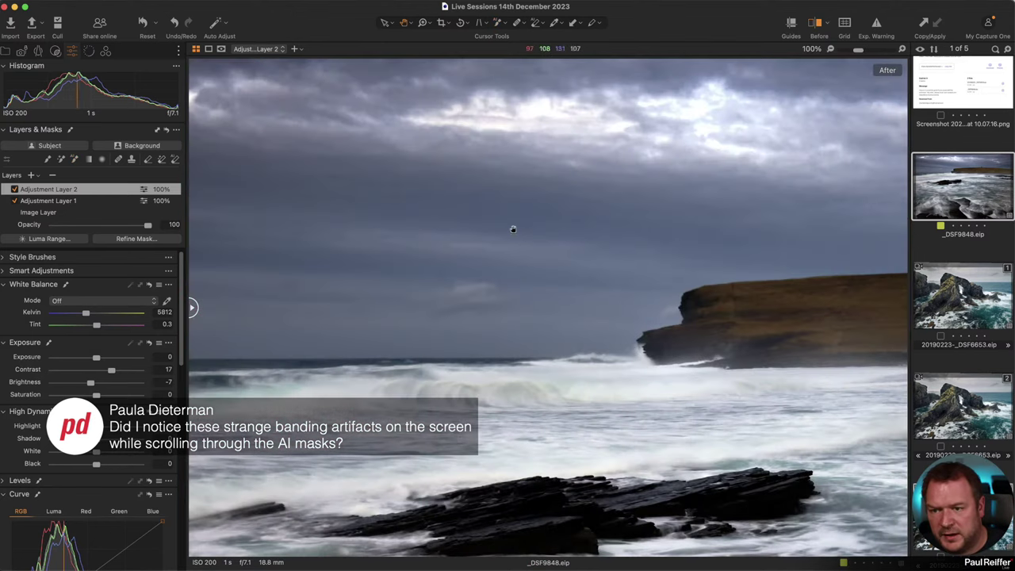
pyautogui.click(579, 210)
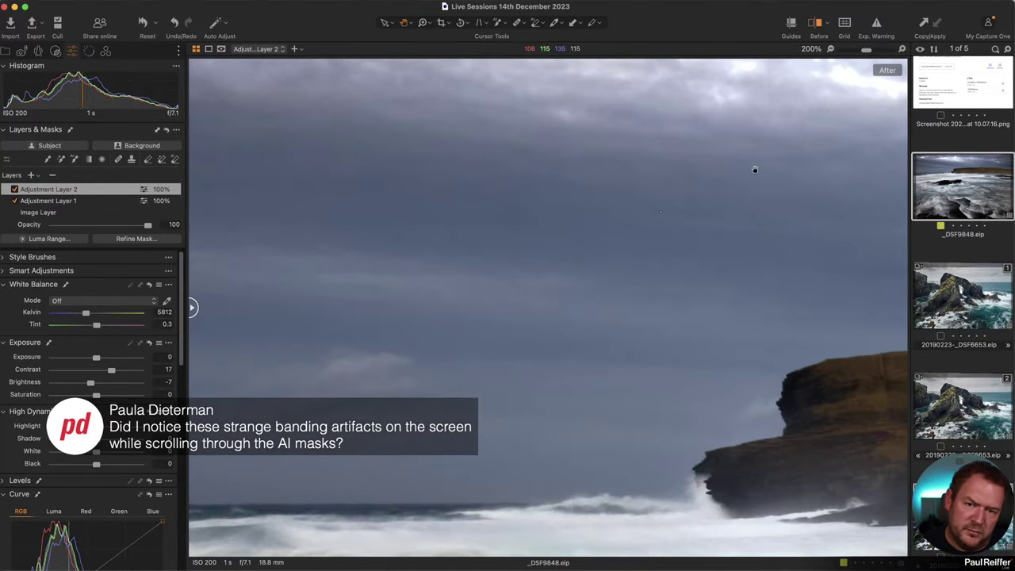
pyautogui.moveTo(737, 288); pyautogui.dragTo(335, 294)
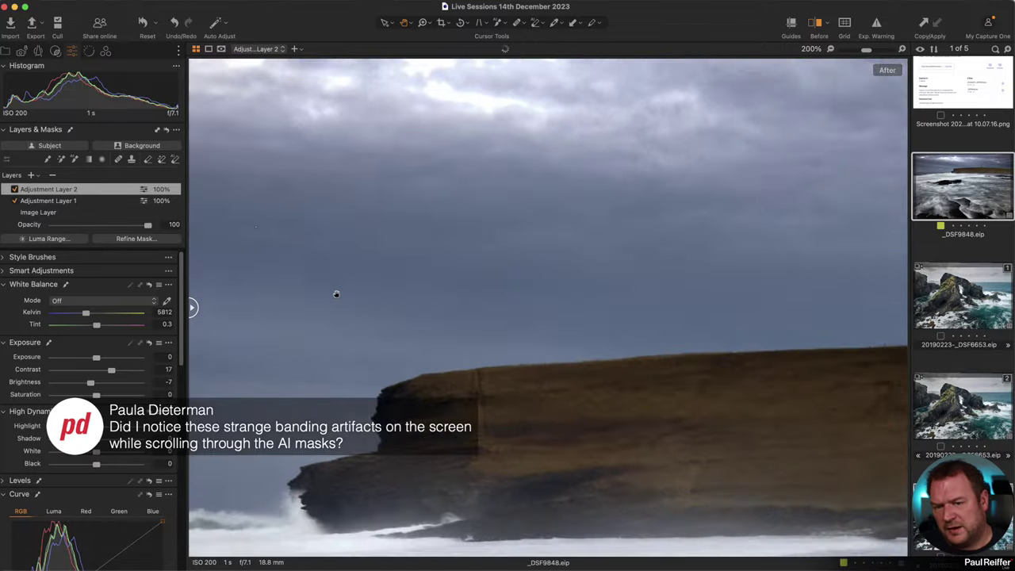
pyautogui.moveTo(669, 267); pyautogui.dragTo(342, 351)
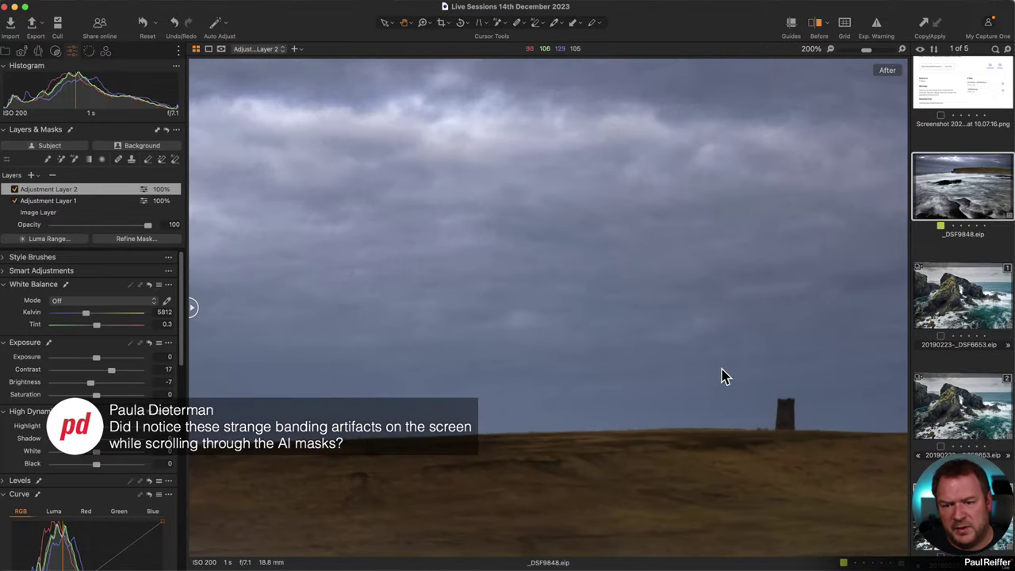
pyautogui.moveTo(752, 358); pyautogui.dragTo(370, 352)
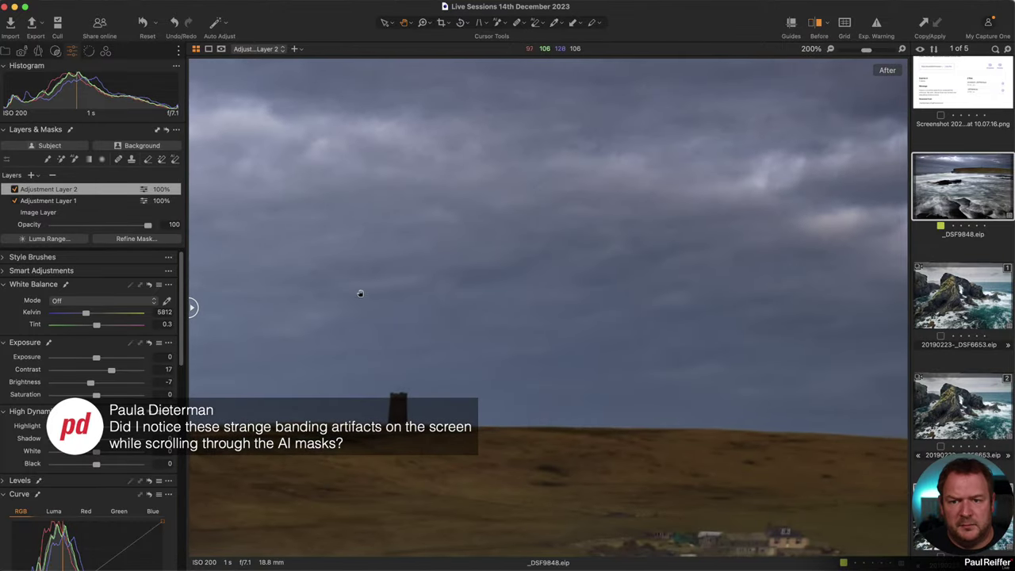
pyautogui.moveTo(360, 293); pyautogui.dragTo(616, 306)
pyautogui.moveTo(367, 345); pyautogui.dragTo(497, 338)
pyautogui.moveTo(208, 321); pyautogui.dragTo(435, 322)
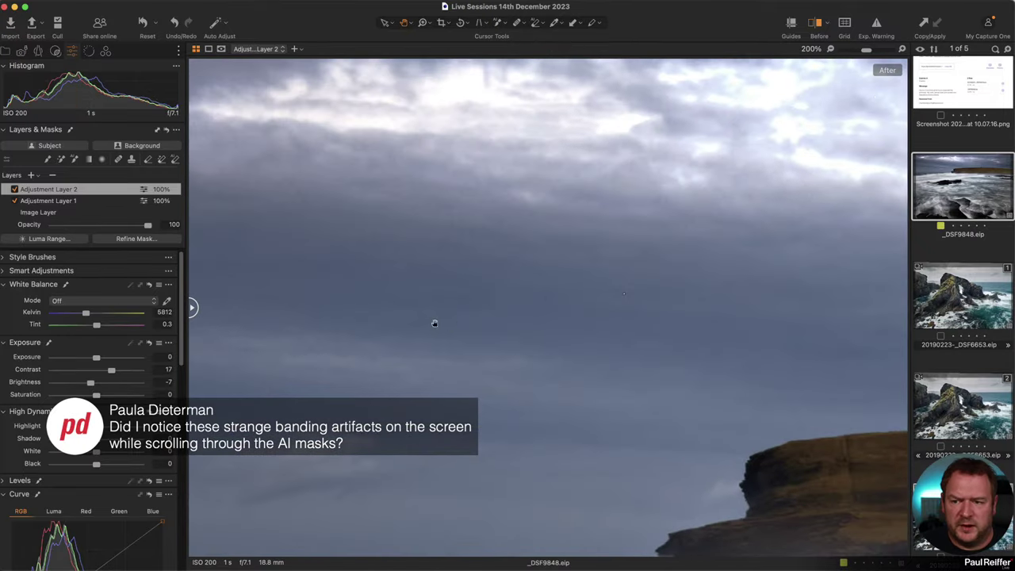
# Check the sky with the AI Select tool active at 200%, and again with the whole image fitted in the viewer
pyautogui.click(74, 160)
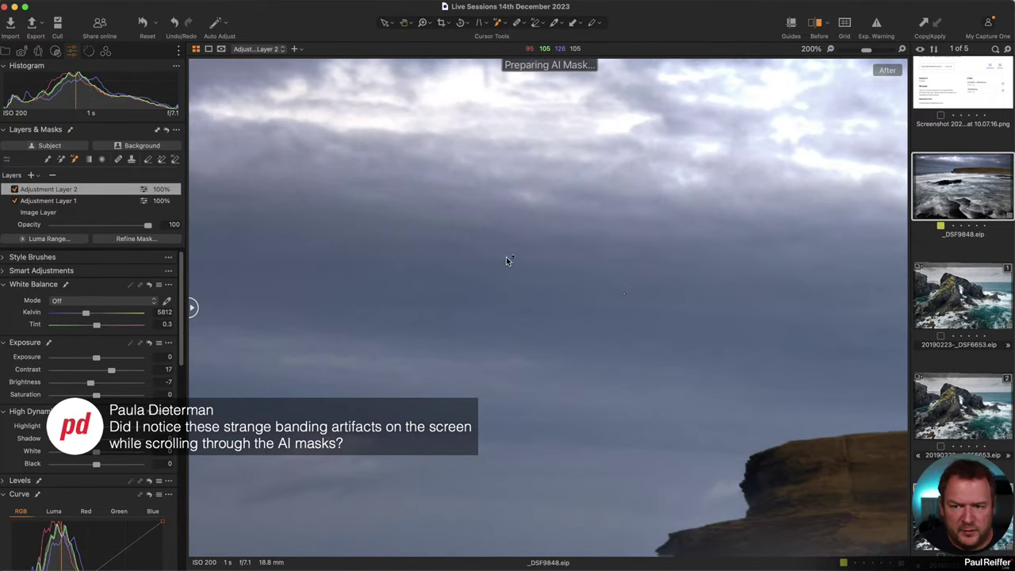
pyautogui.moveTo(621, 274)
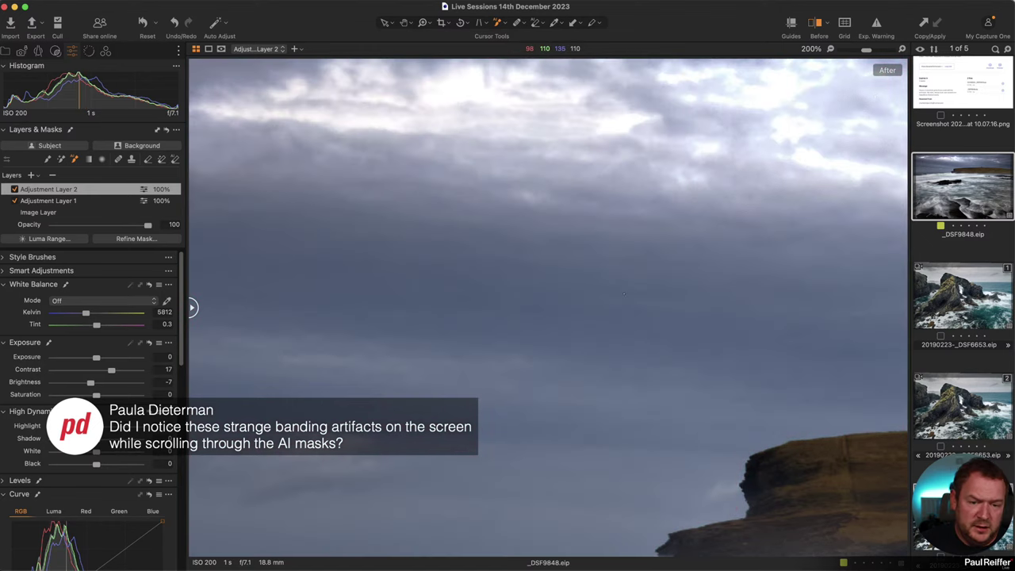
pyautogui.press('super+0')
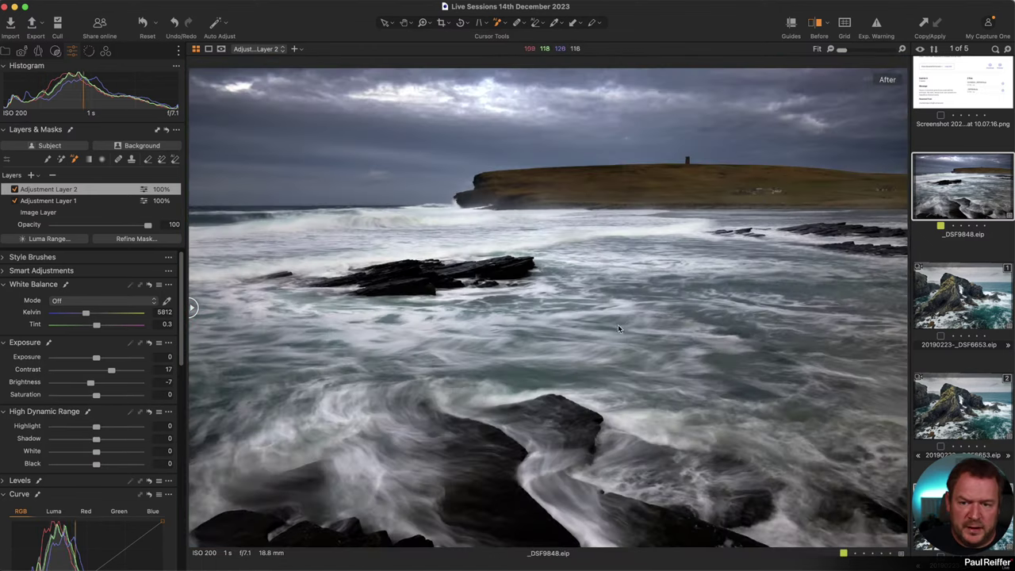
pyautogui.moveTo(557, 256)
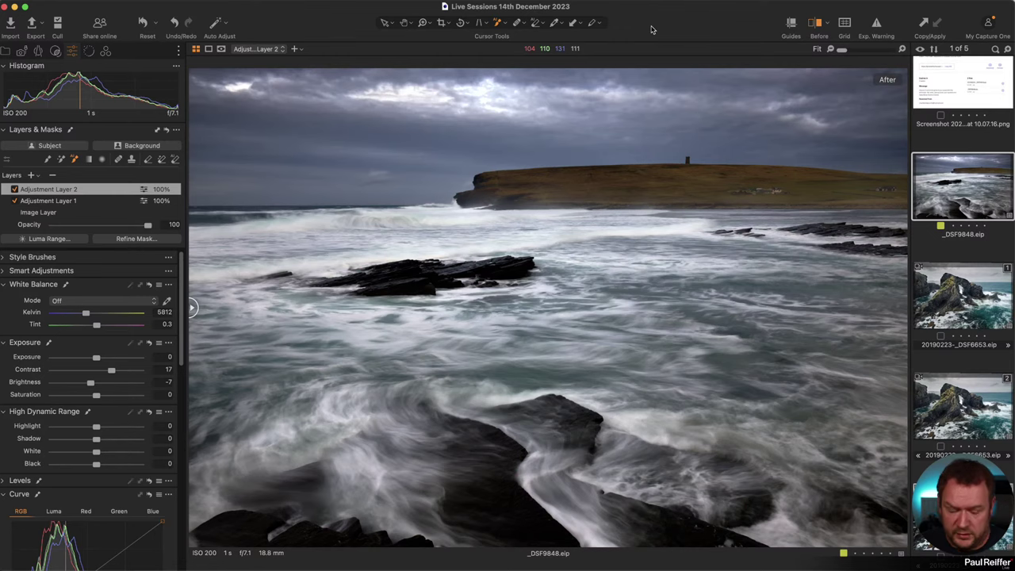
# Undo the last two layer changes on the seascape to bring back its AI Hill layer
pyautogui.press('v')
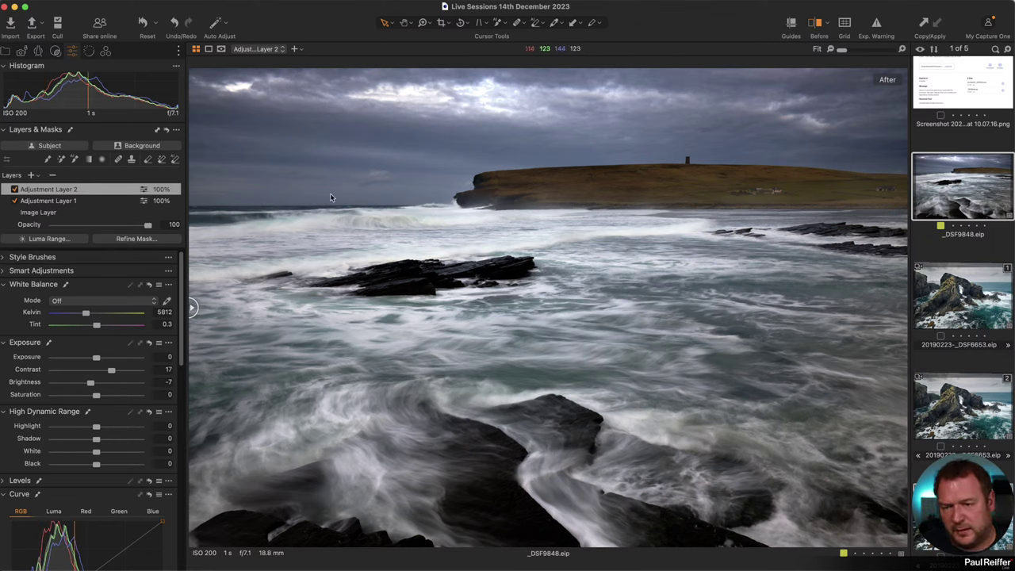
pyautogui.press('super+z')
pyautogui.press('super+z')
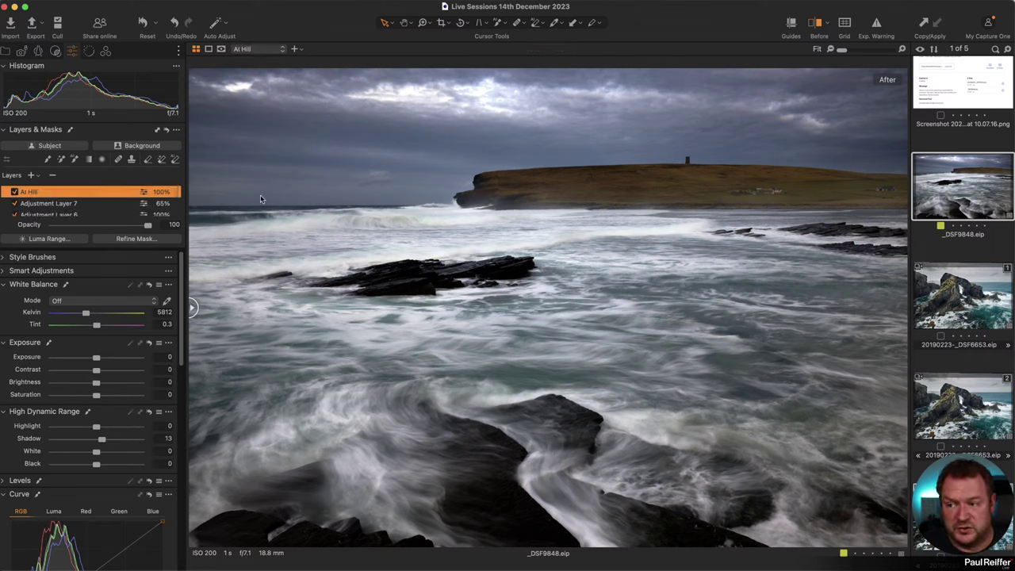
# Inspect the AI Hill layer's mask as a red overlay and in grayscale, and hide the mask again
pyautogui.press('m')
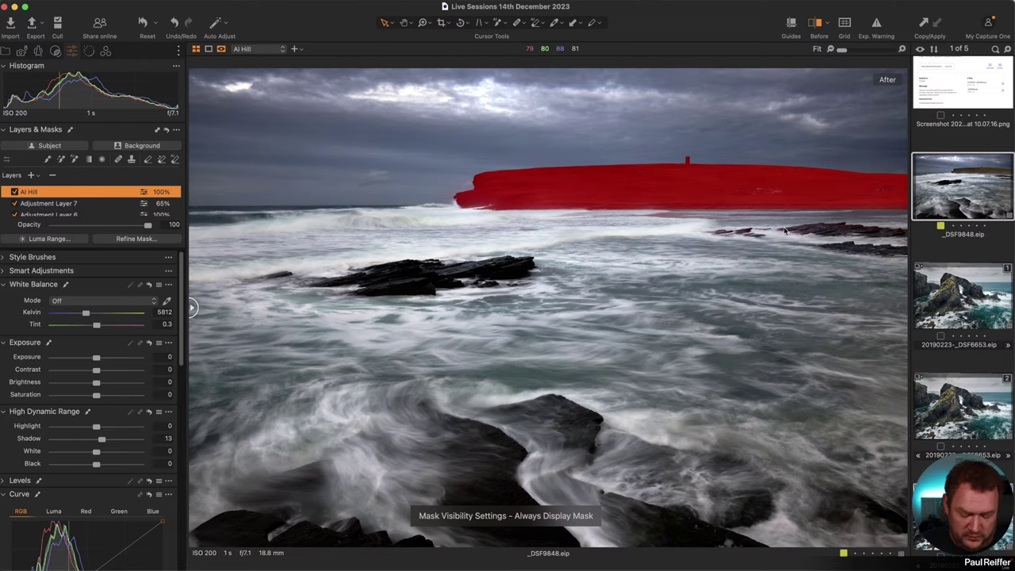
pyautogui.hotkey('alt', 'm')
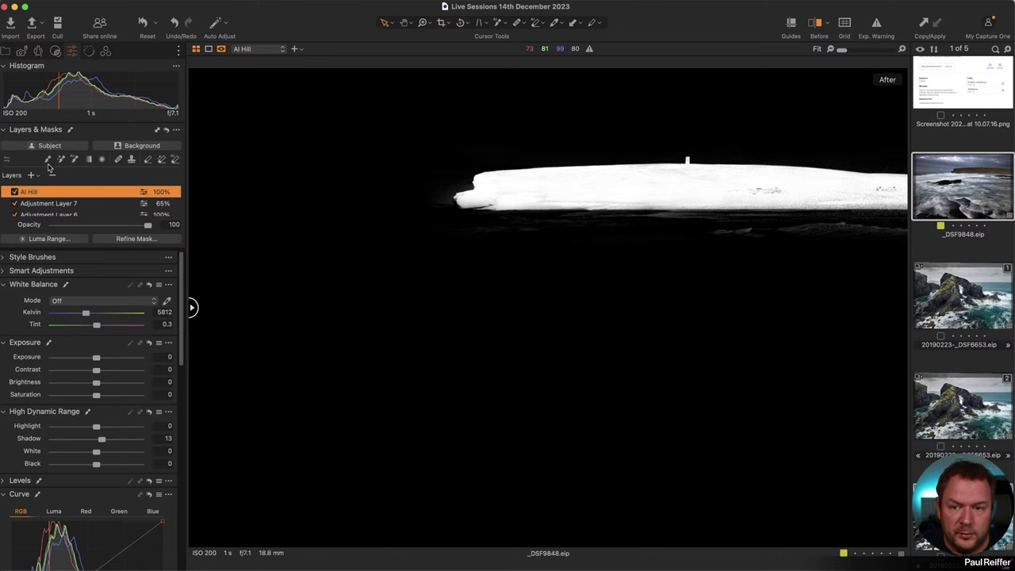
pyautogui.press('m')
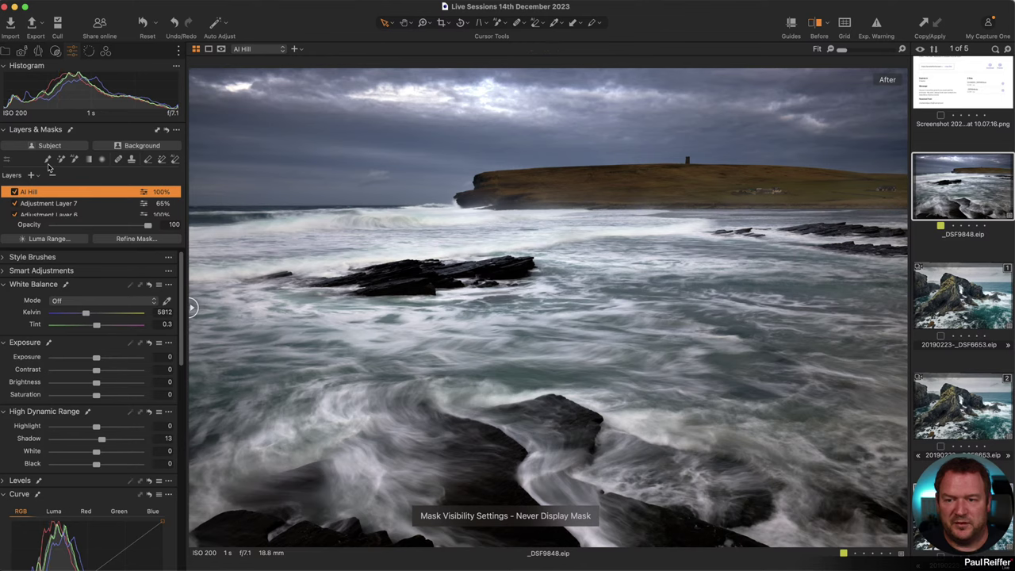
# Open the user collection containing Bentley.eip and display its edited first variant with the adjustment tools
pyautogui.click(7, 52)
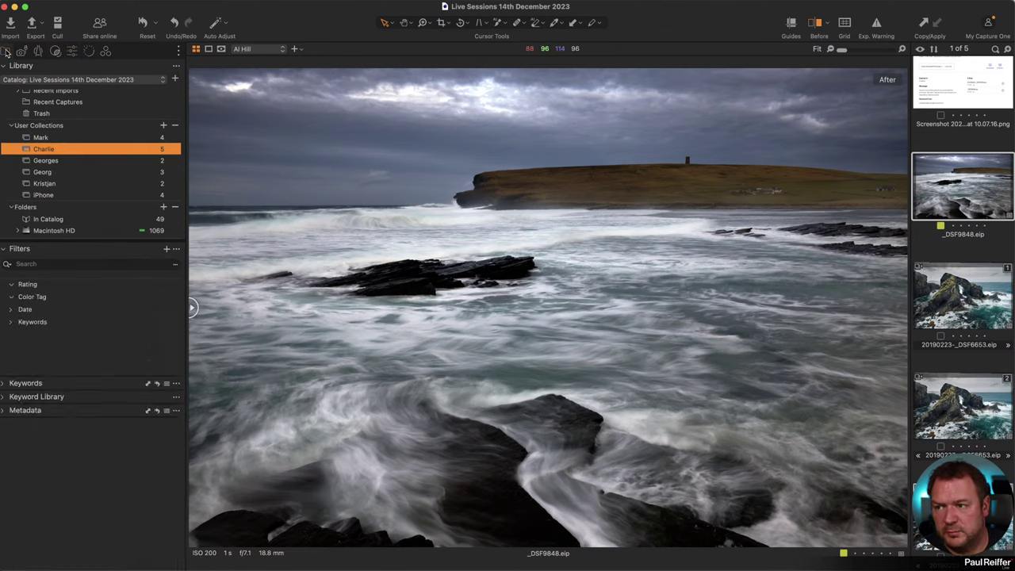
pyautogui.click(62, 161)
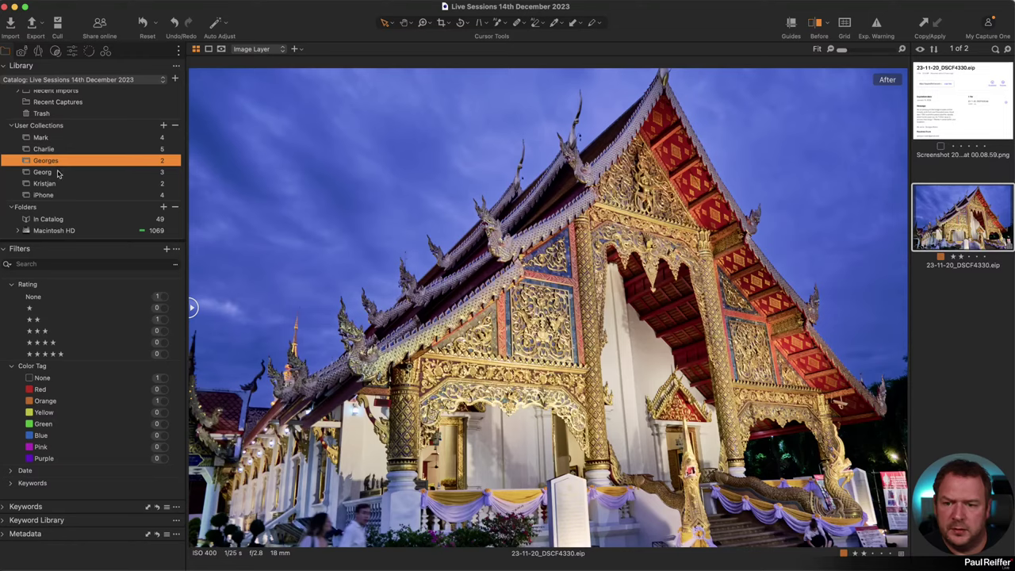
pyautogui.click(57, 172)
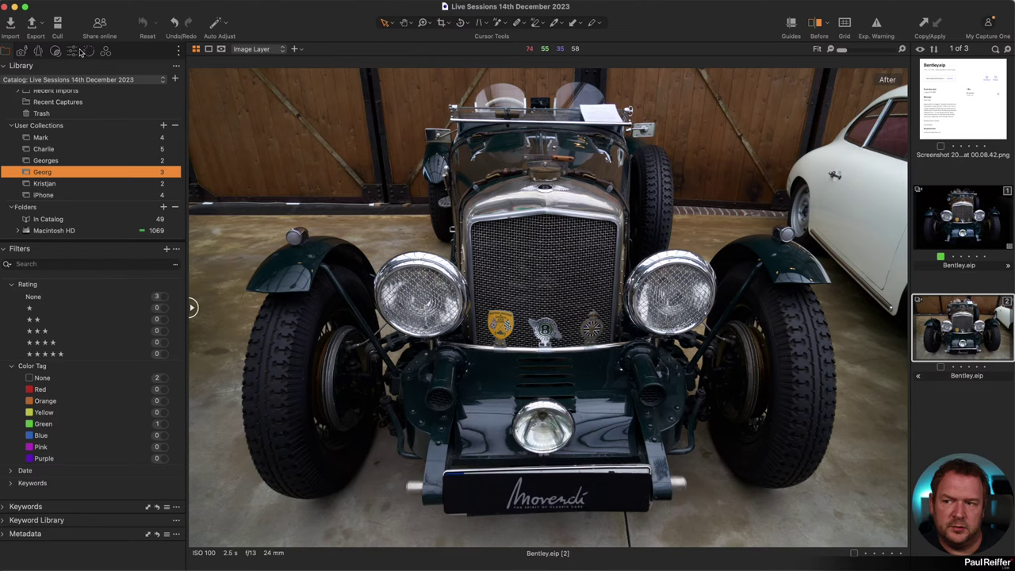
pyautogui.press('super+alt+5')
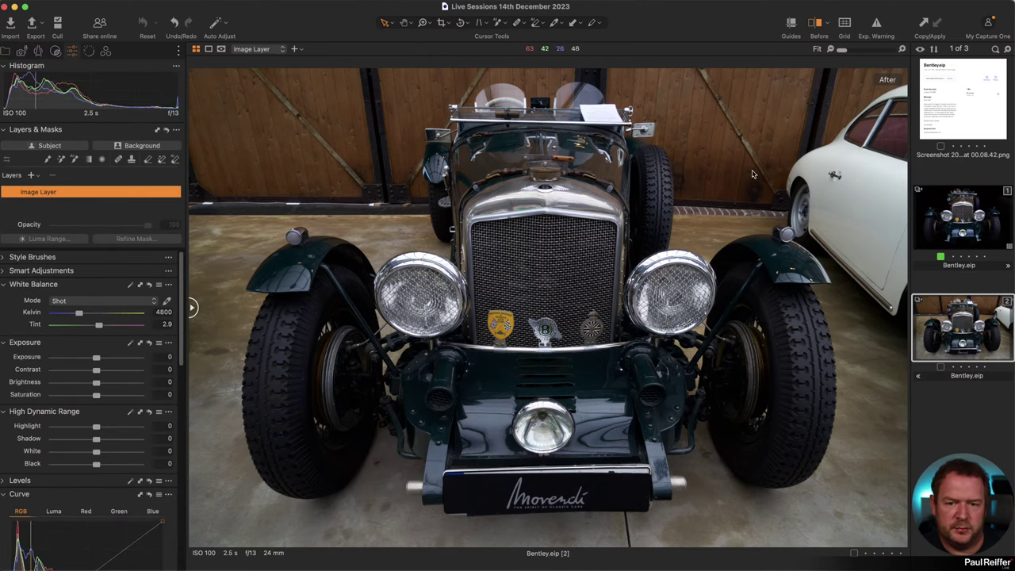
pyautogui.click(956, 221)
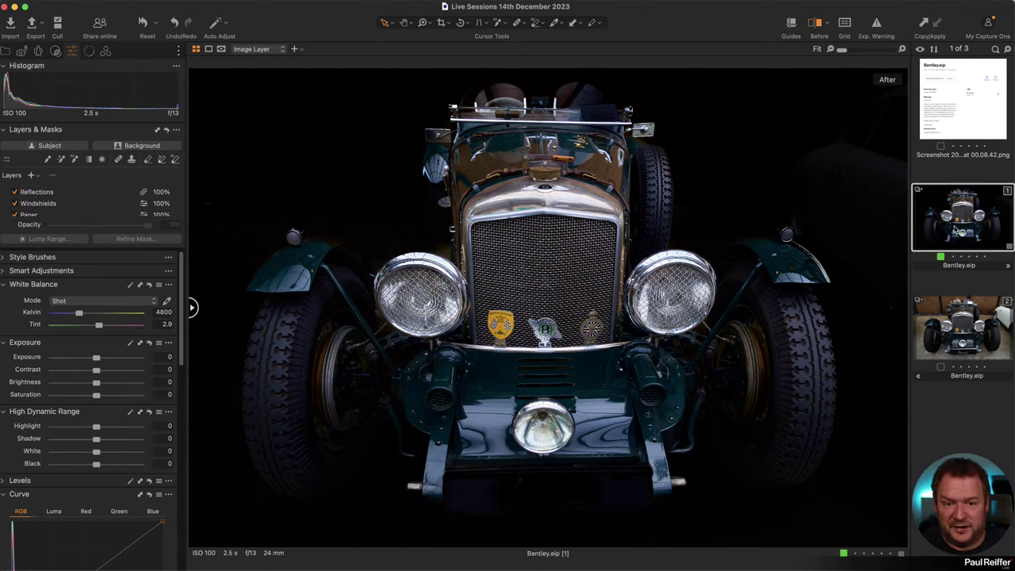
# Compare part of the Bentley edit with the original and preview the Background layer's mask before hiding it
pyautogui.press('y')
pyautogui.press('y')
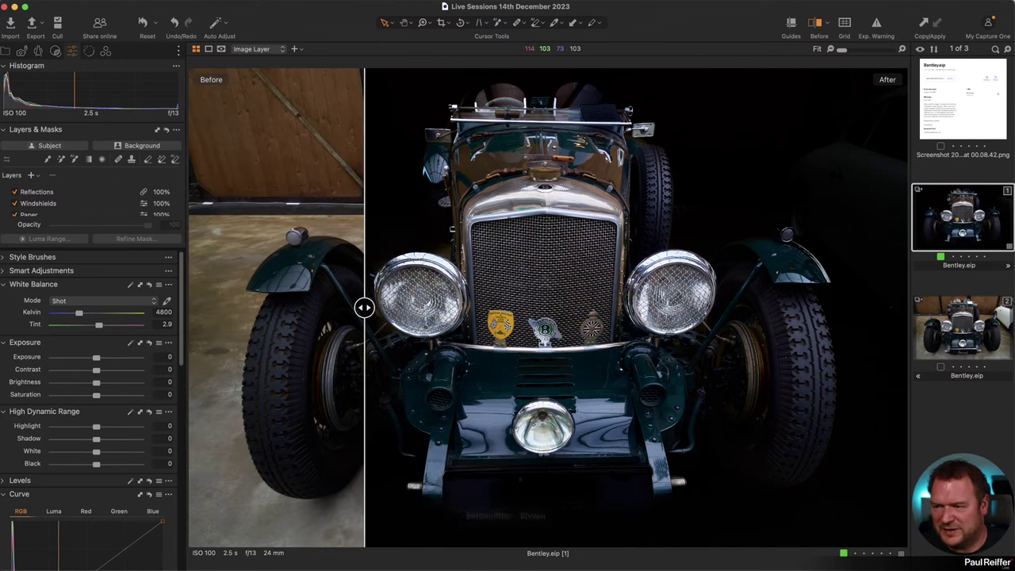
pyautogui.scroll(-1, 75, 204)
pyautogui.scroll(-2, 75, 205)
pyautogui.click(55, 193)
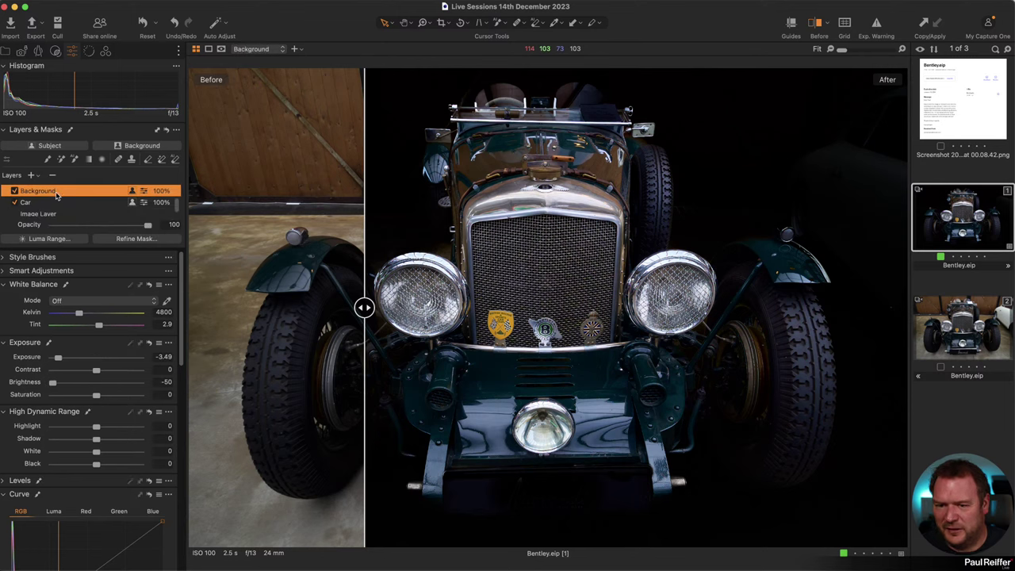
pyautogui.press('m')
pyautogui.press('m')
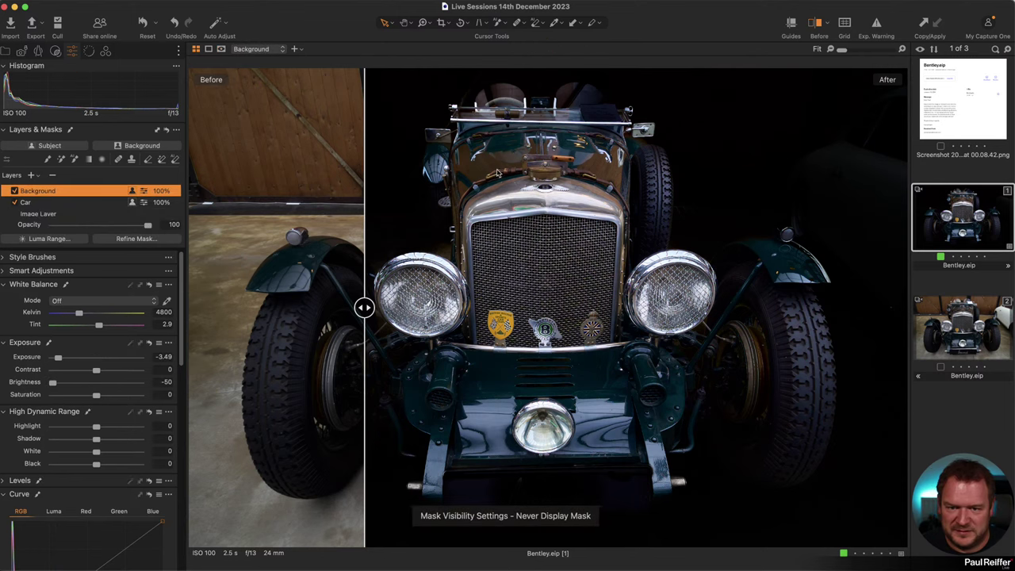
pyautogui.press('m')
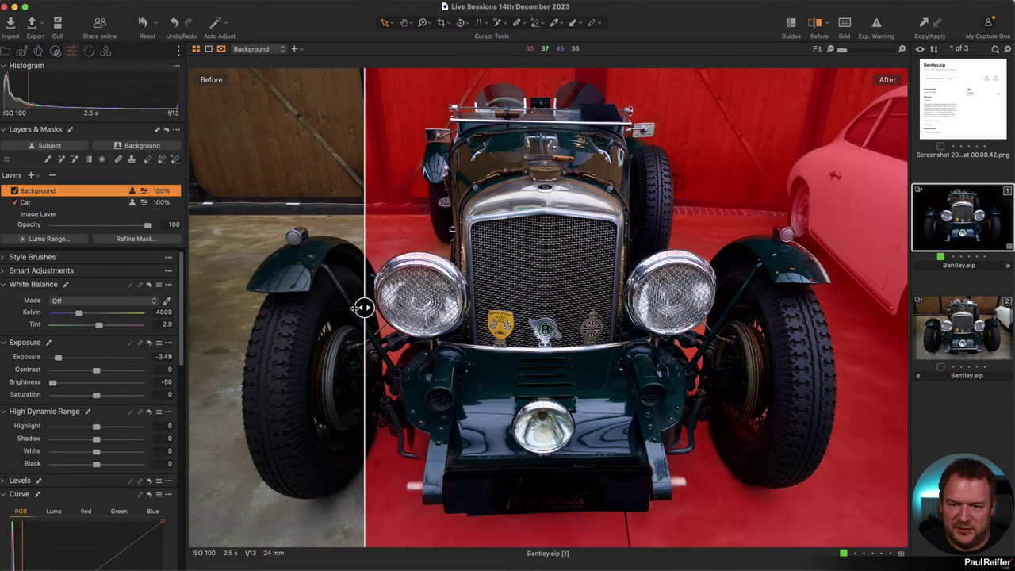
pyautogui.press('m')
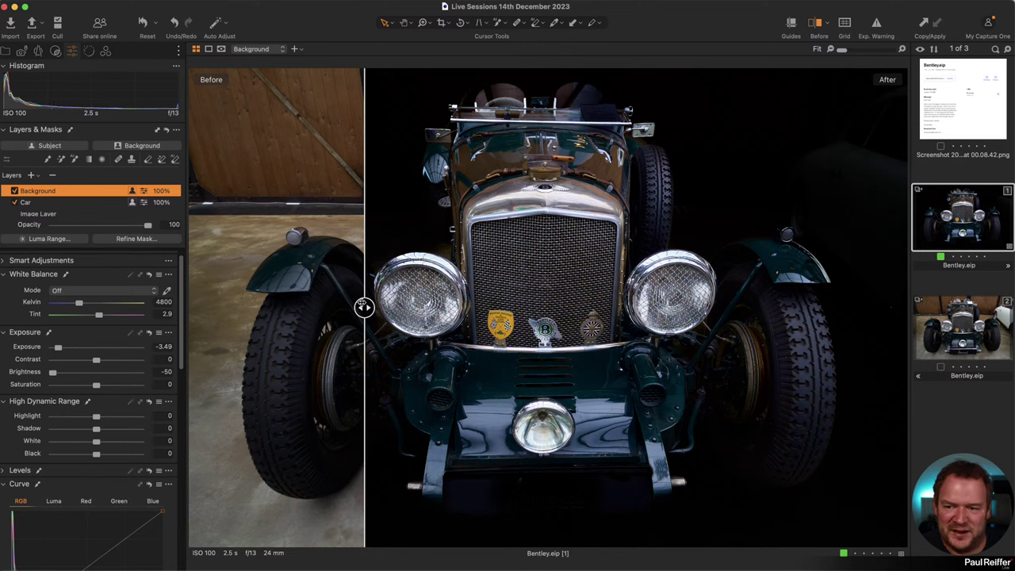
# Move the before/after divider to show only the edited Bentley, and enlarge the bonnet and grille to 86%
pyautogui.moveTo(364, 310)
pyautogui.mouseDown()
pyautogui.moveTo(904, 308)
pyautogui.moveTo(190, 307)
pyautogui.mouseUp()
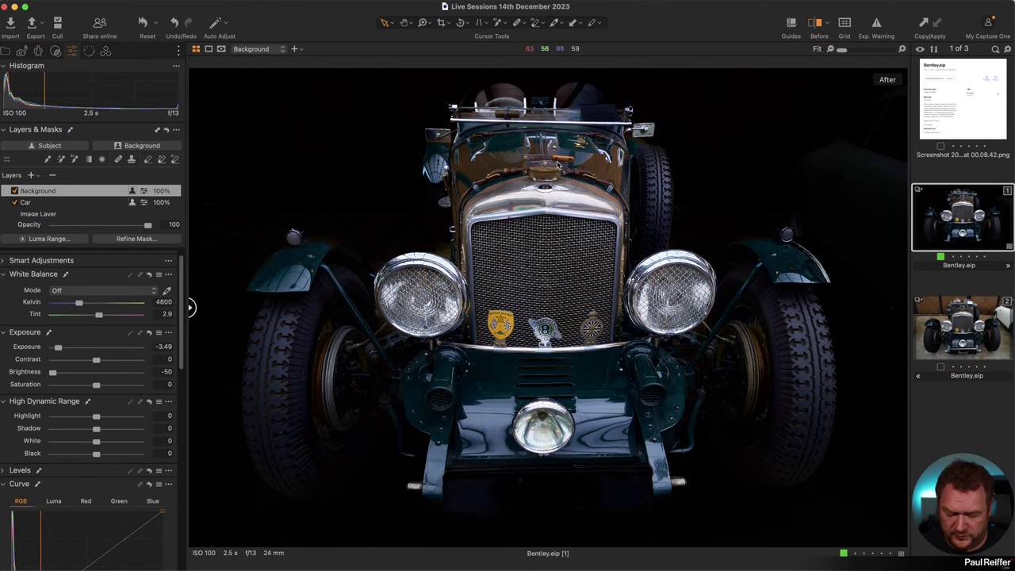
pyautogui.press('z')
pyautogui.moveTo(397, 86); pyautogui.dragTo(696, 313)
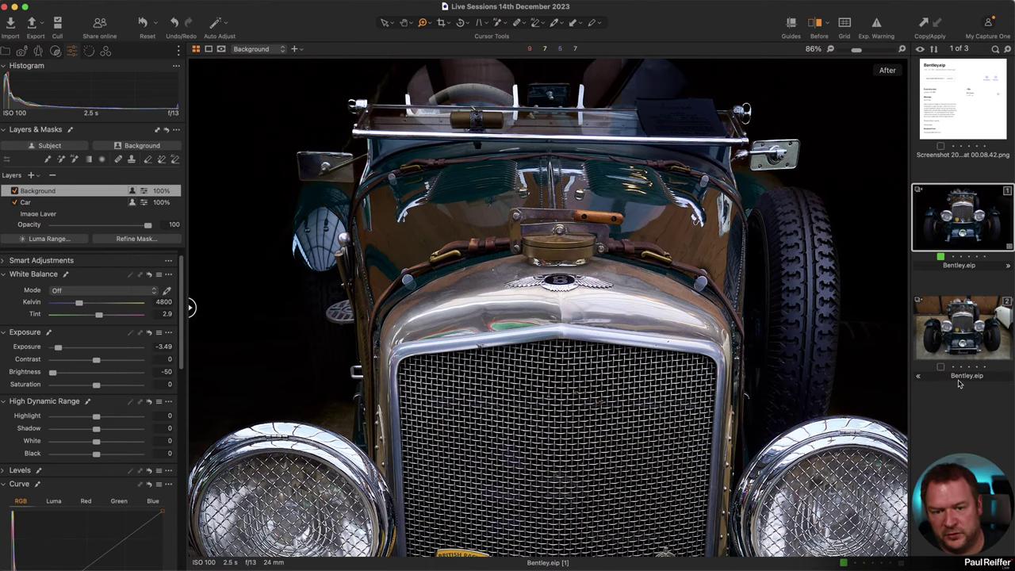
# Compare both Bentley variants, inspect the edited grille, headlight and bonnet at up to 350%, and end on the unedited second variant
pyautogui.click(959, 326)
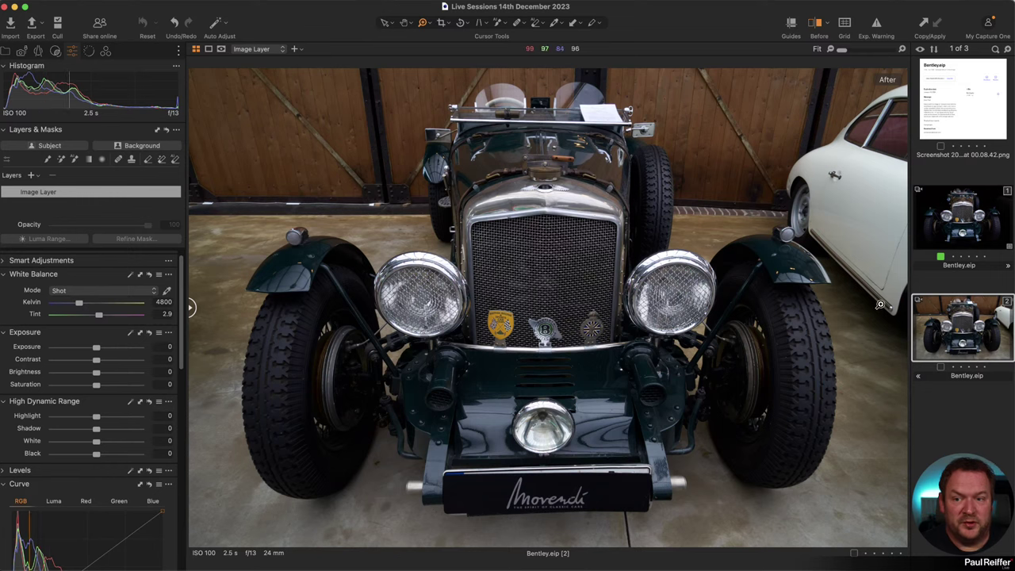
pyautogui.click(957, 223)
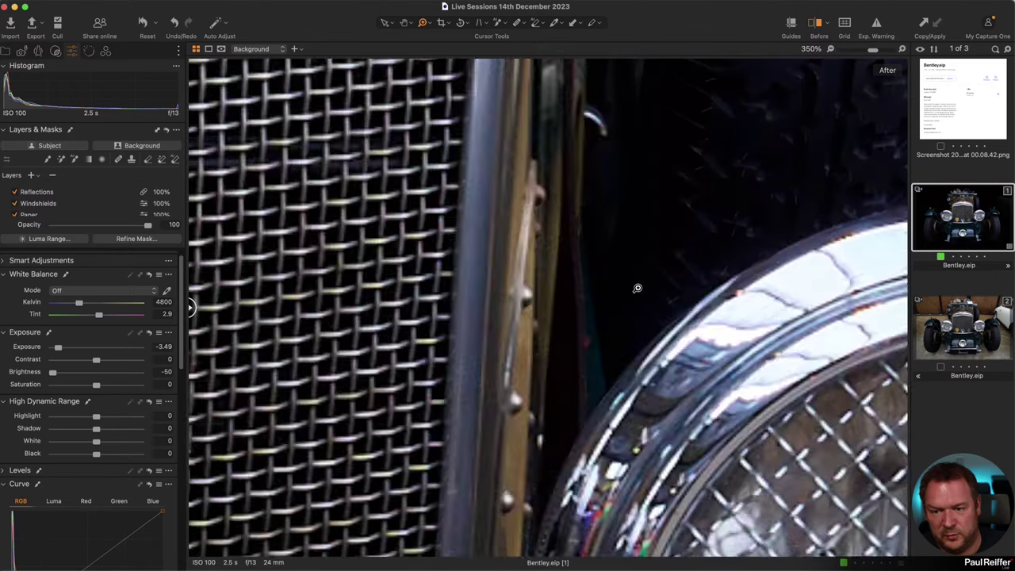
pyautogui.click(613, 233)
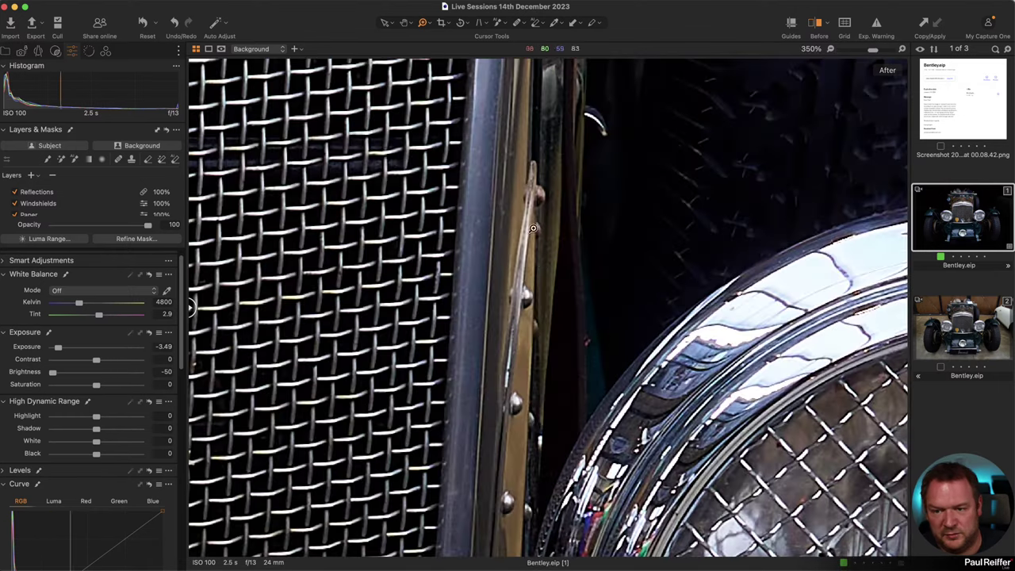
pyautogui.scroll(3, 533, 228)
pyautogui.scroll(-4, 521, 272)
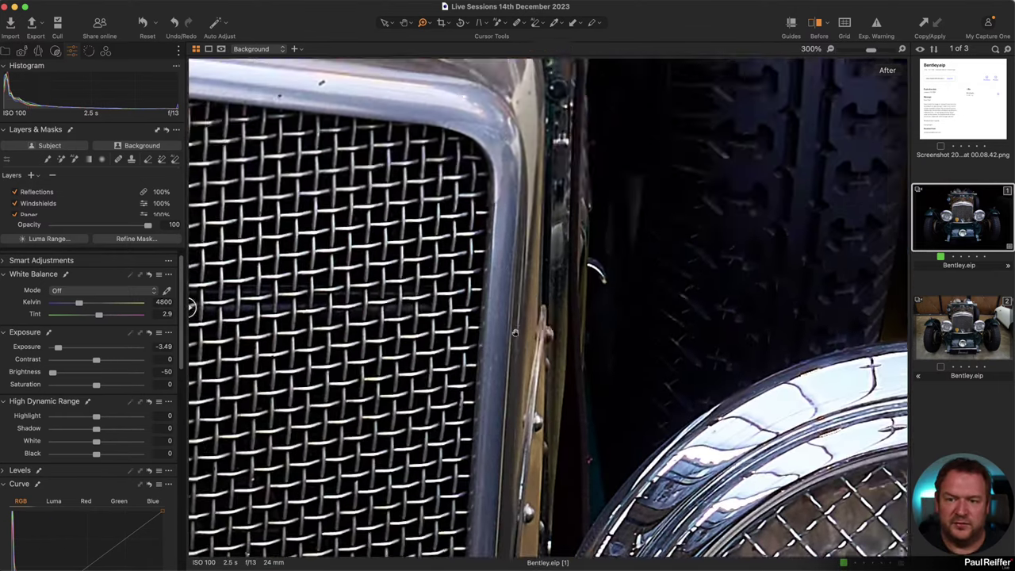
pyautogui.scroll(10, 515, 333)
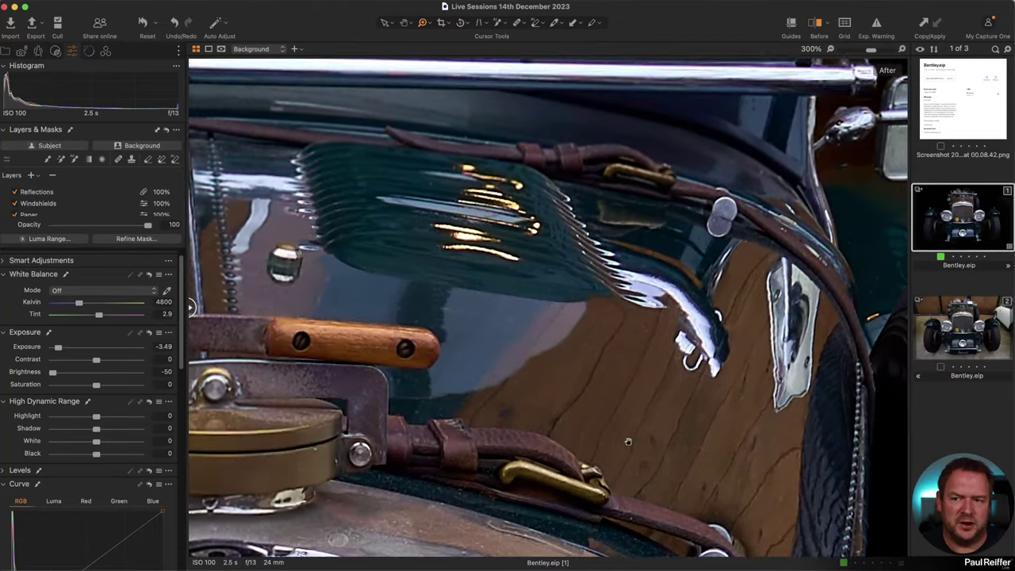
pyautogui.press('super+0')
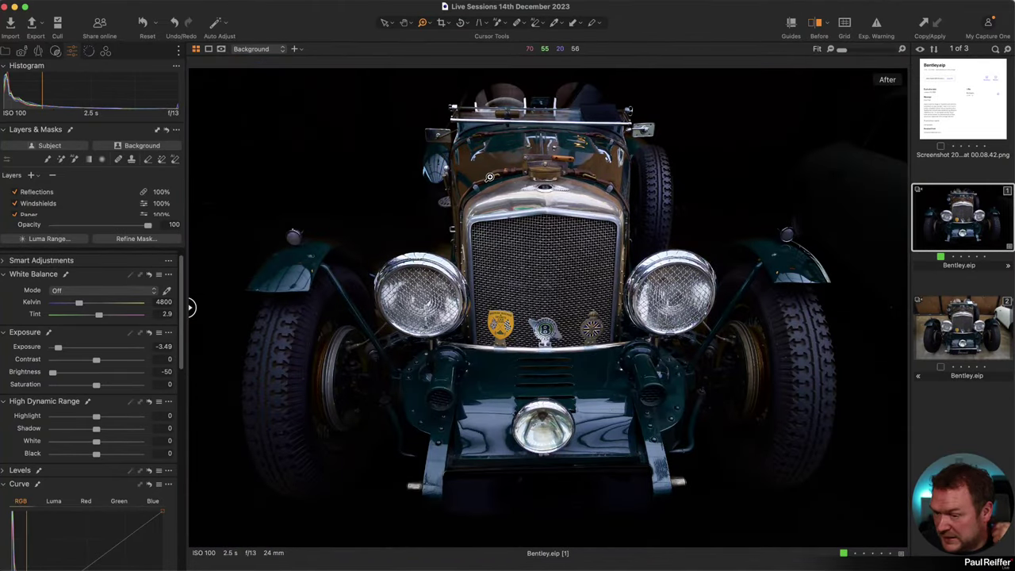
pyautogui.click(950, 336)
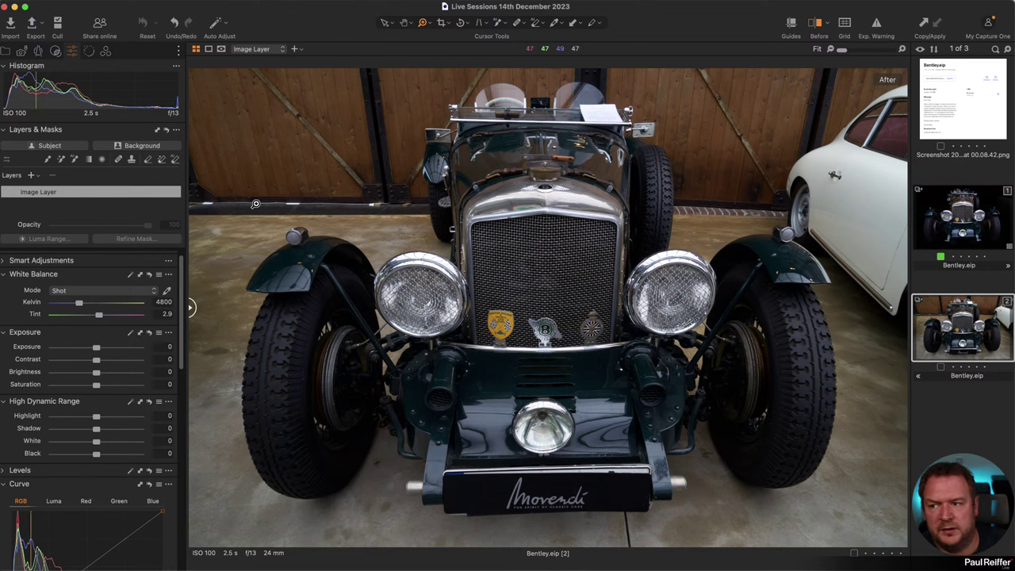
# Try masking the Bentley's body and windscreen with AI Select, check the overlay, and delete that mask layer
pyautogui.click(74, 161)
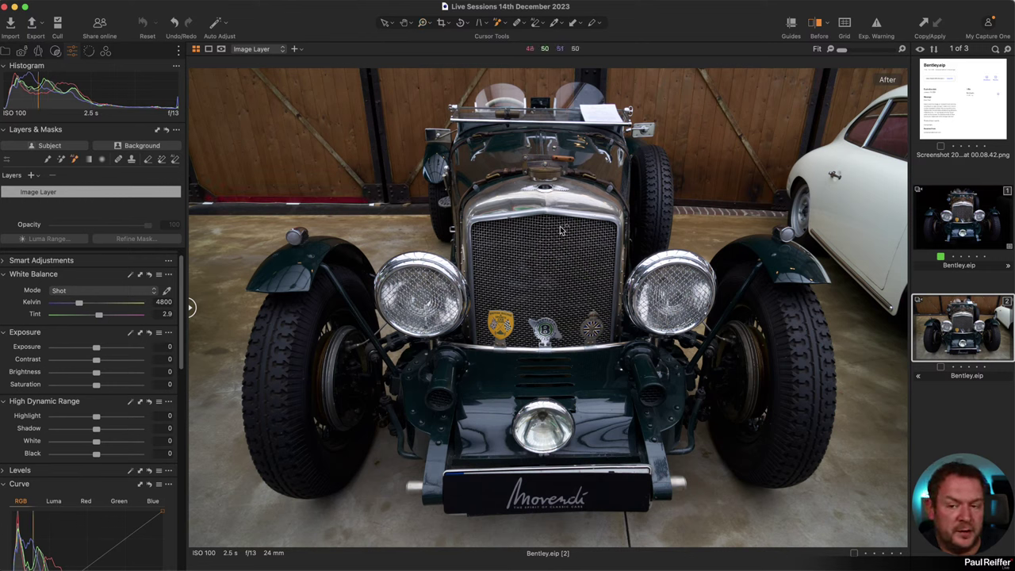
pyautogui.click(537, 152)
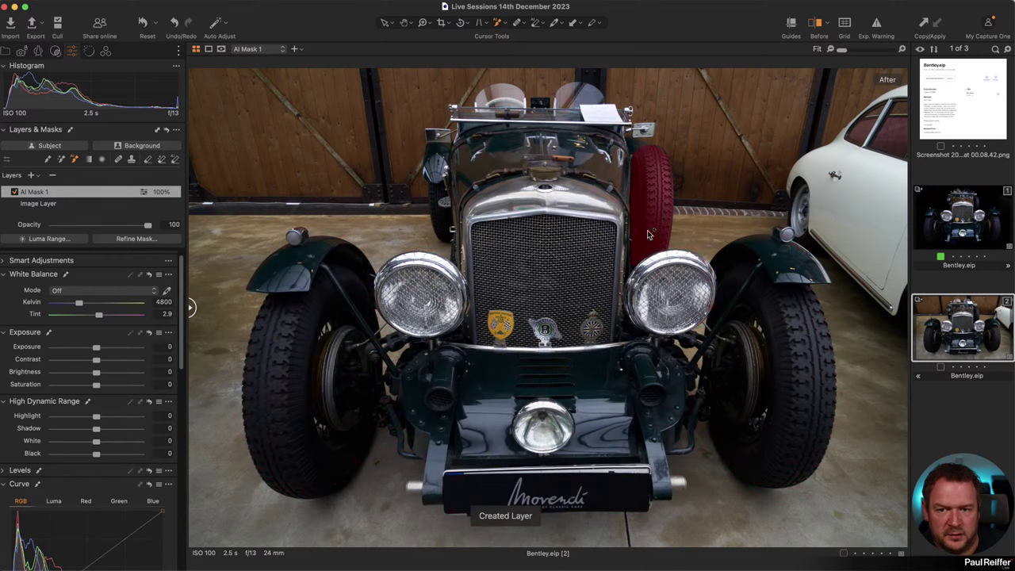
pyautogui.press('m')
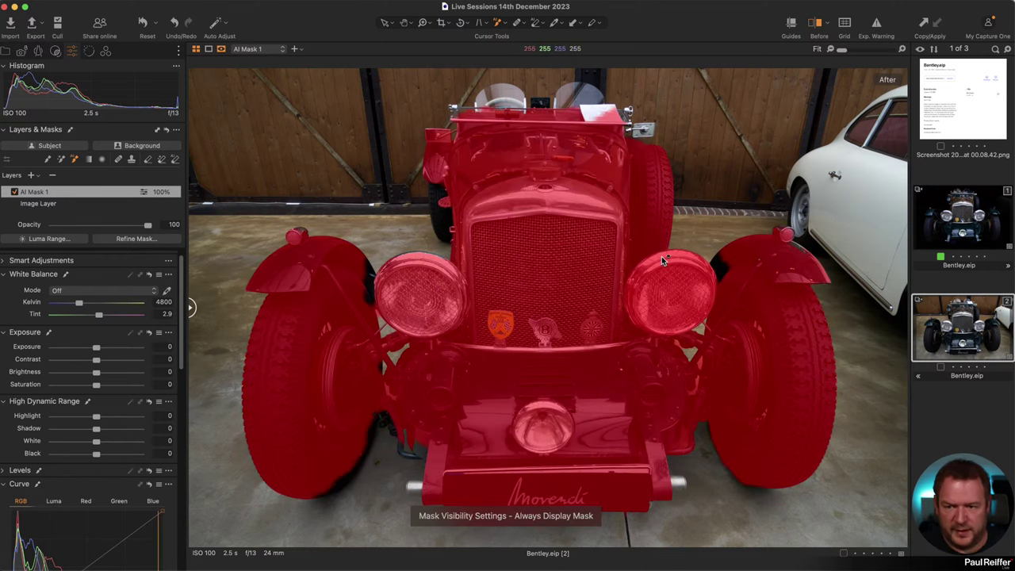
pyautogui.click(581, 95)
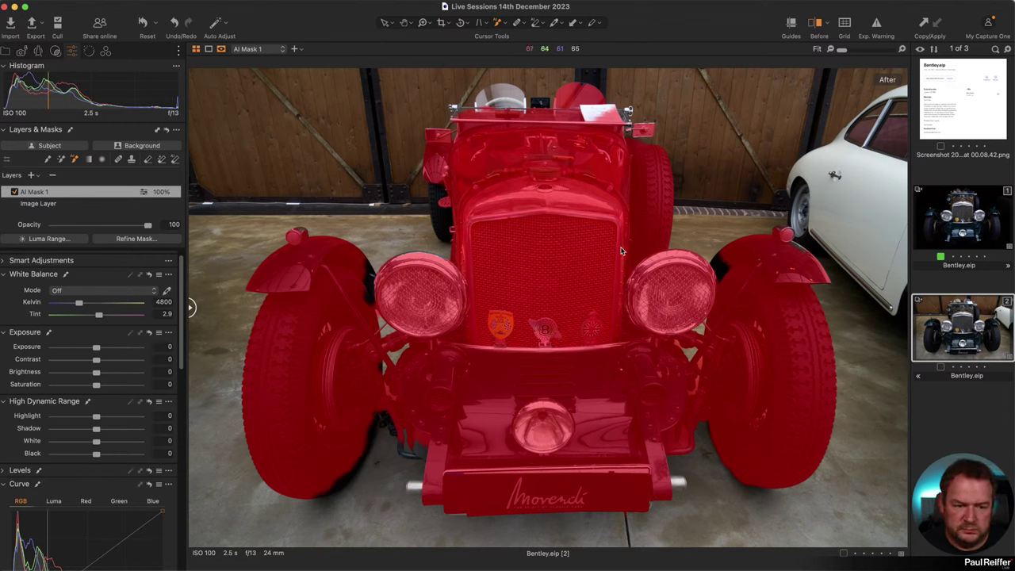
pyautogui.press('m')
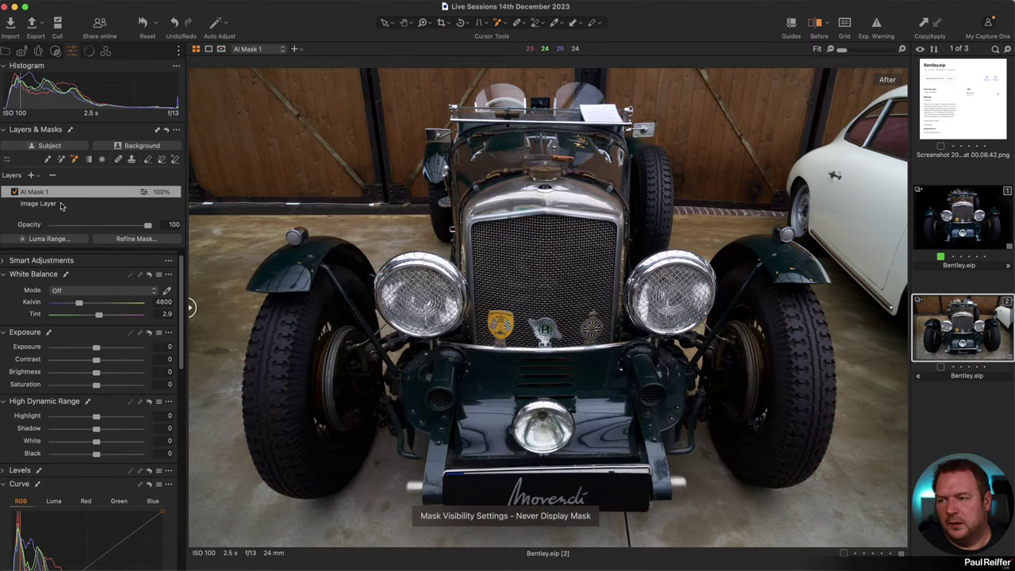
pyautogui.click(52, 174)
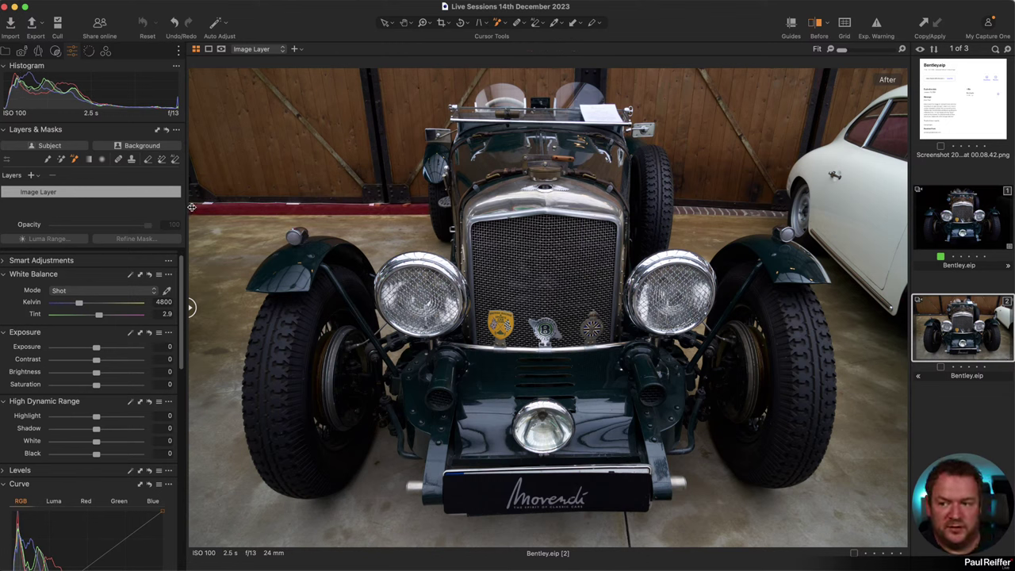
# Create a subject mask of the Bentley, display its overlay, and add the chrome ends on both sides of the number plate
pyautogui.click(49, 146)
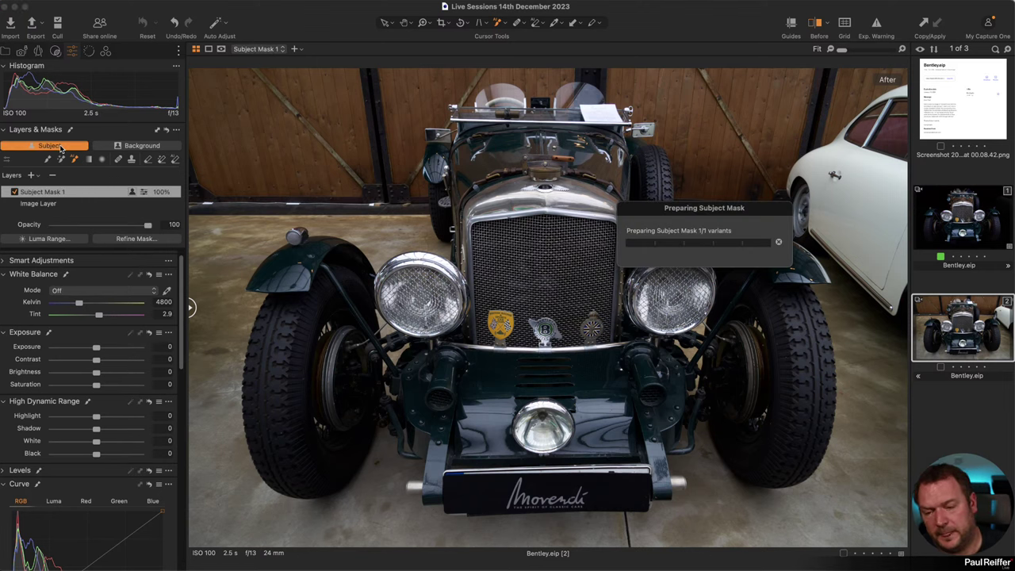
pyautogui.press('m')
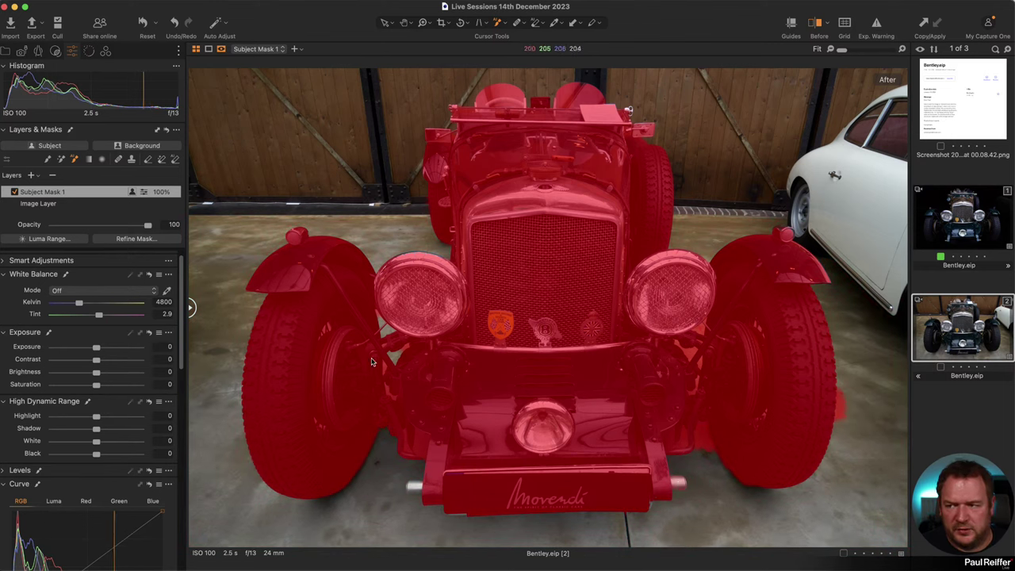
pyautogui.click(413, 485)
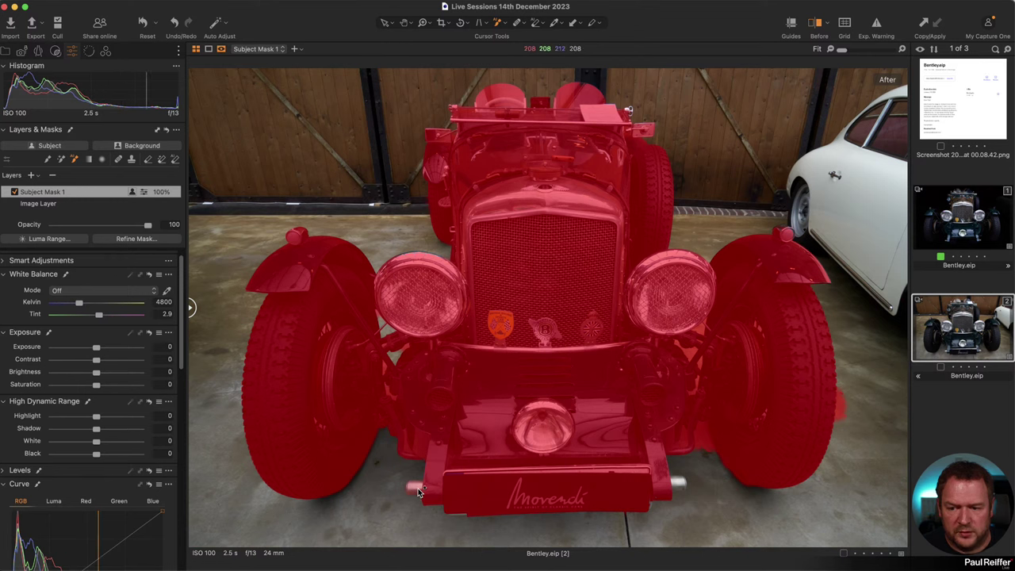
pyautogui.click(680, 484)
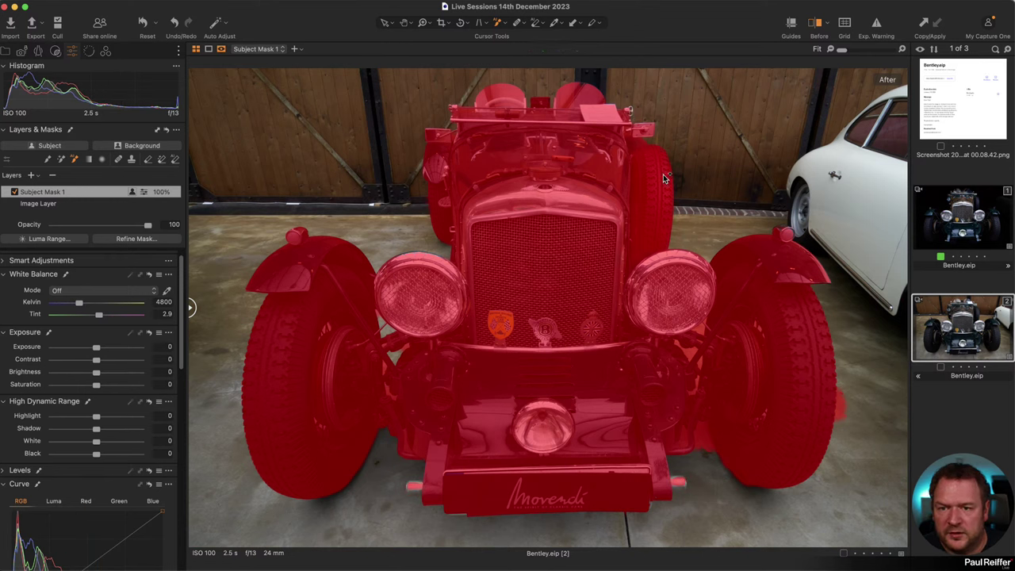
# Remove the background gaps between the right-hand headlight, suspension and wheel from the subject mask with the AI Eraser, working at up to 226%
pyautogui.click(176, 161)
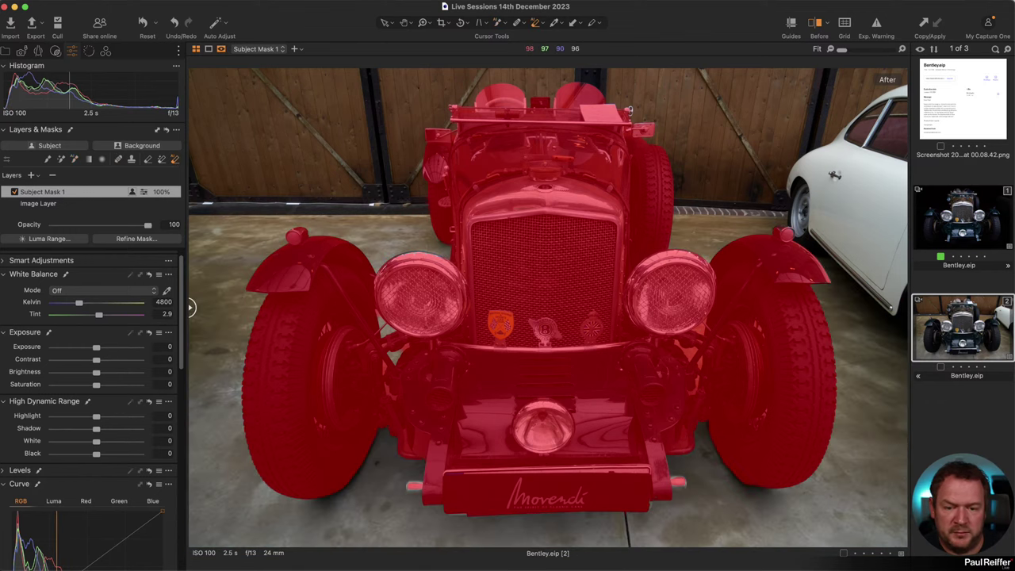
pyautogui.click(690, 357)
pyautogui.press('z')
pyautogui.click(685, 353)
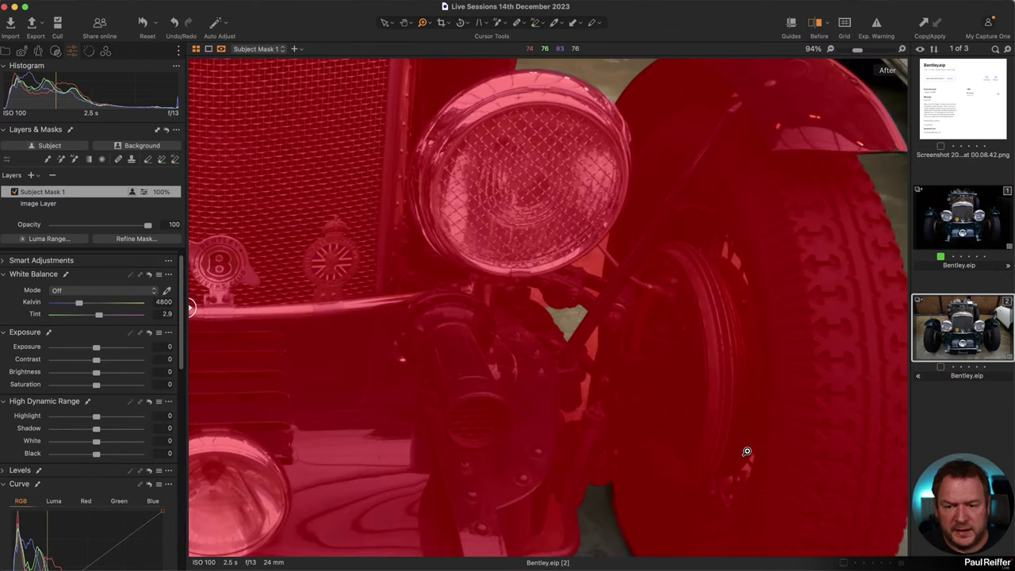
pyautogui.click(175, 160)
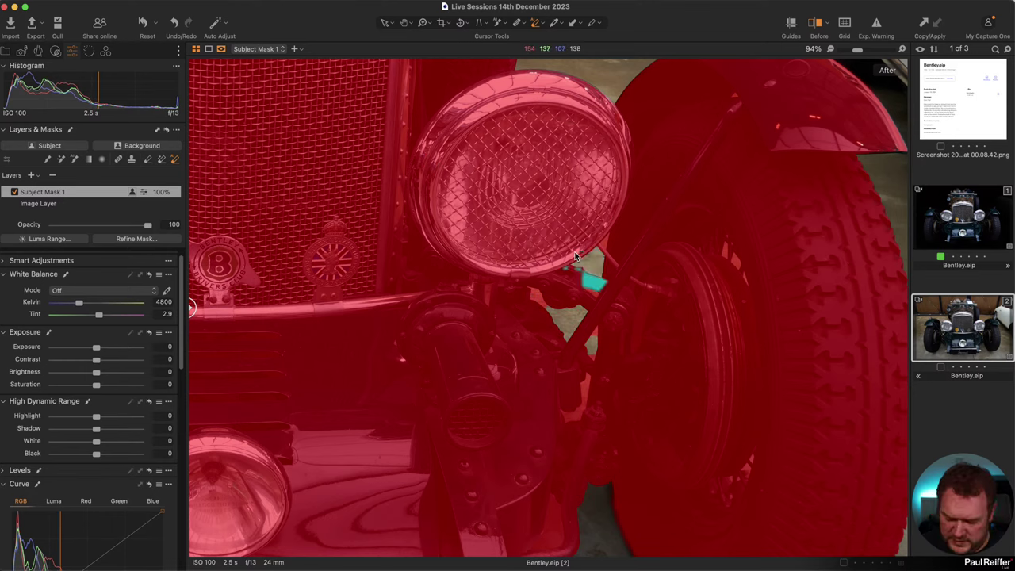
pyautogui.press('z')
pyautogui.click(666, 252)
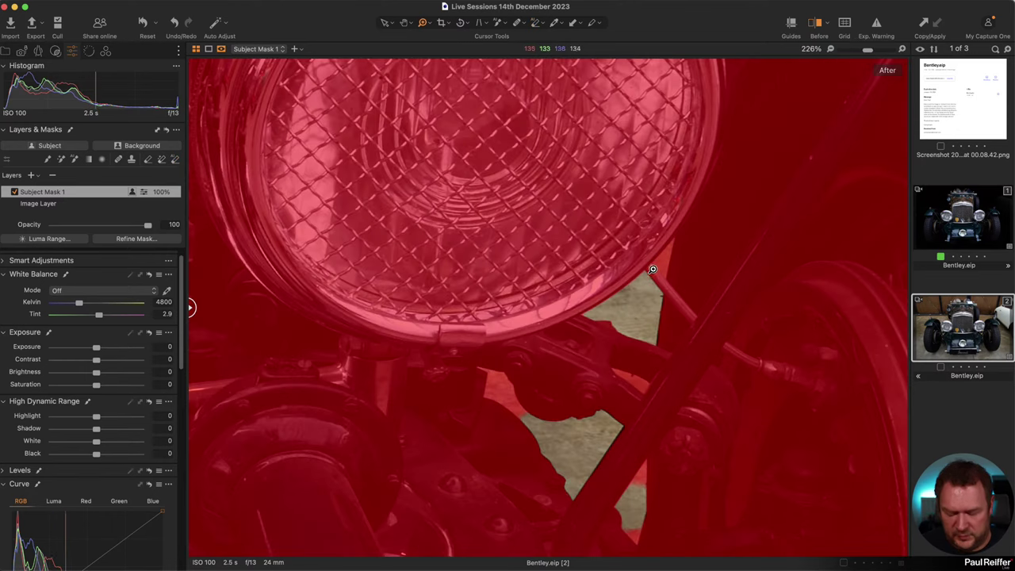
pyautogui.click(175, 159)
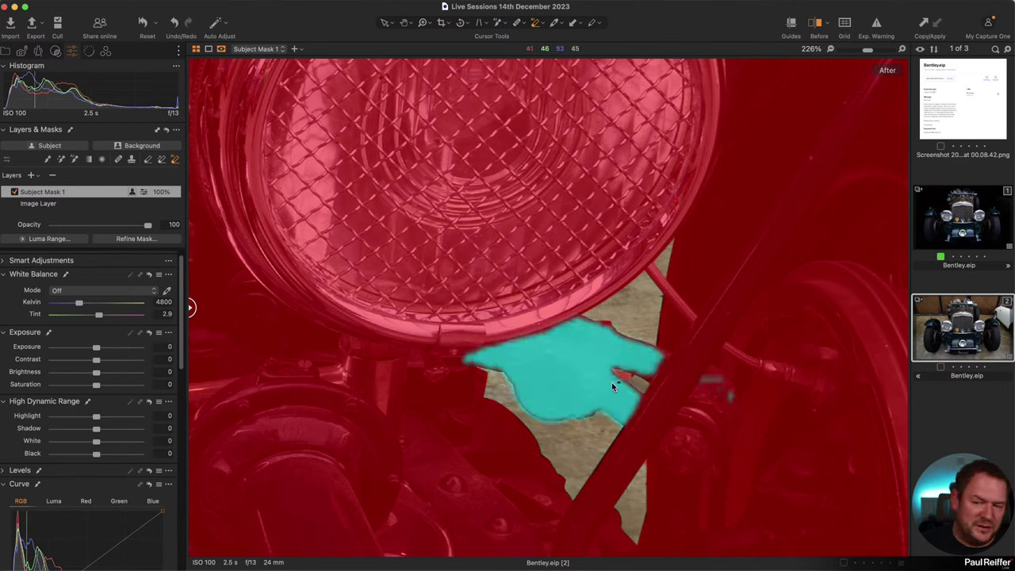
pyautogui.click(611, 382)
pyautogui.scroll(-5, 587, 333)
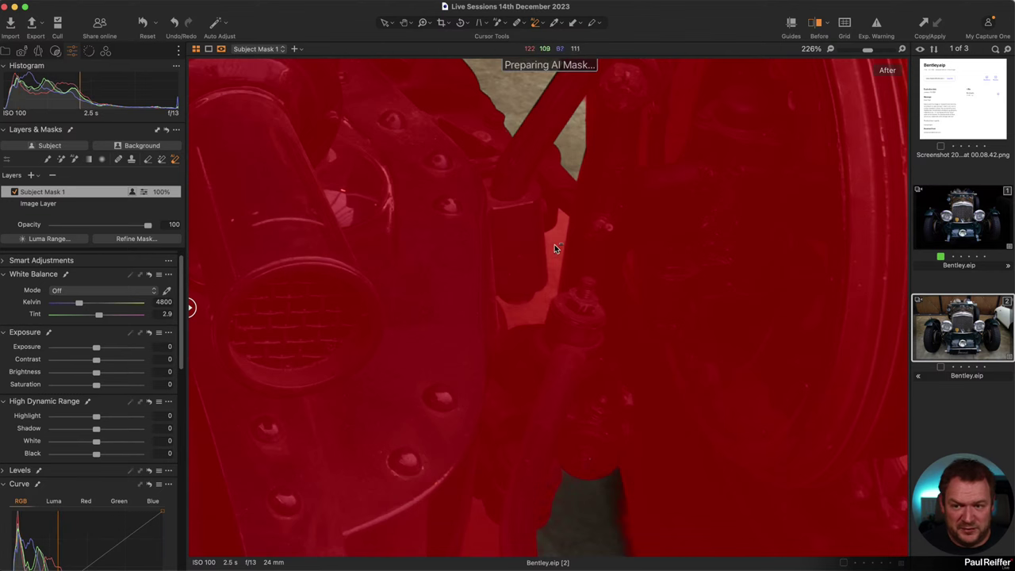
pyautogui.moveTo(583, 300); pyautogui.dragTo(524, 536)
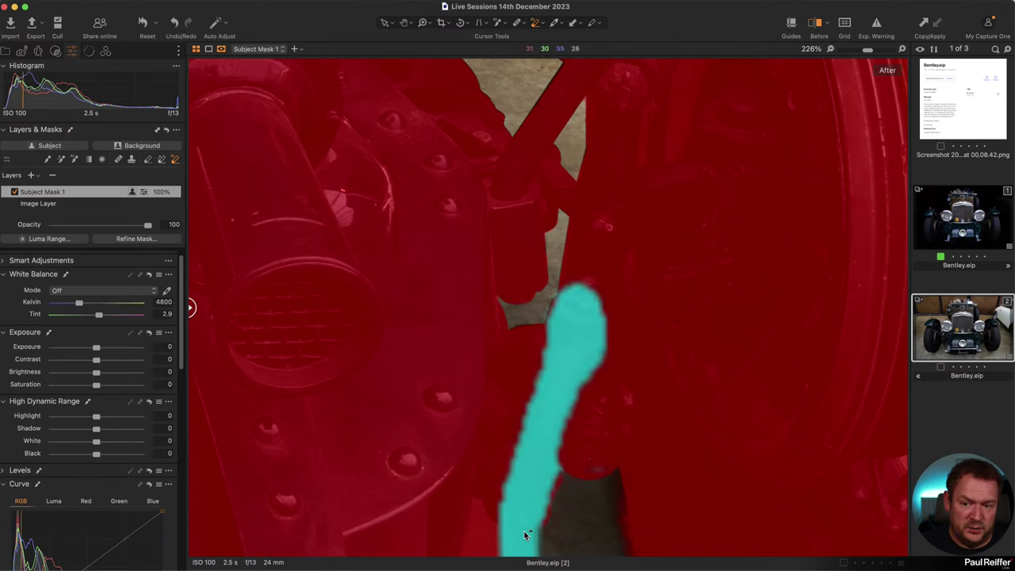
# Remove the floor patch enclosed by the curved pipe between the right-hand chassis rail and wheel from the mask with the Magic Eraser
pyautogui.scroll(-5, 652, 215)
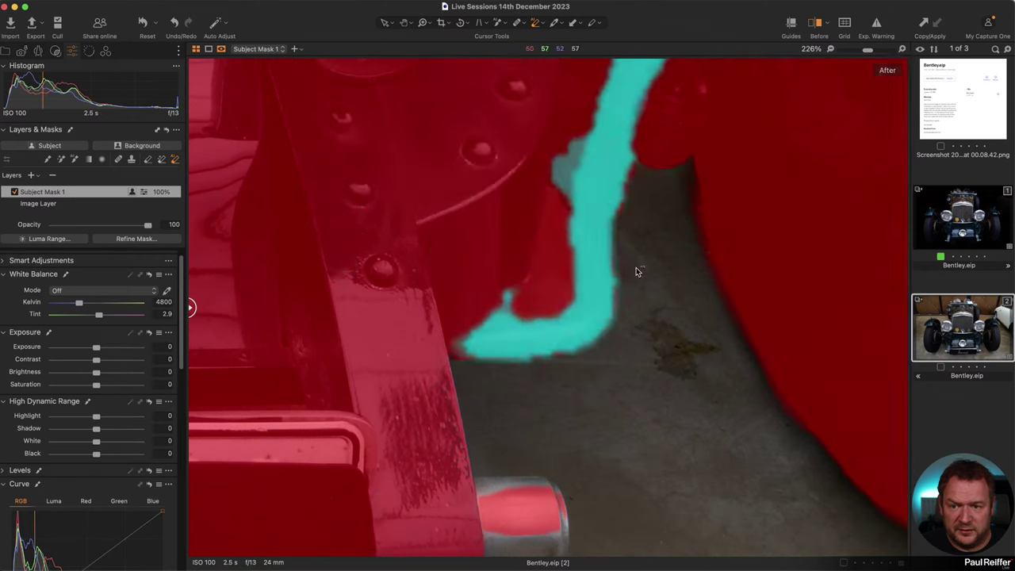
pyautogui.click(521, 299)
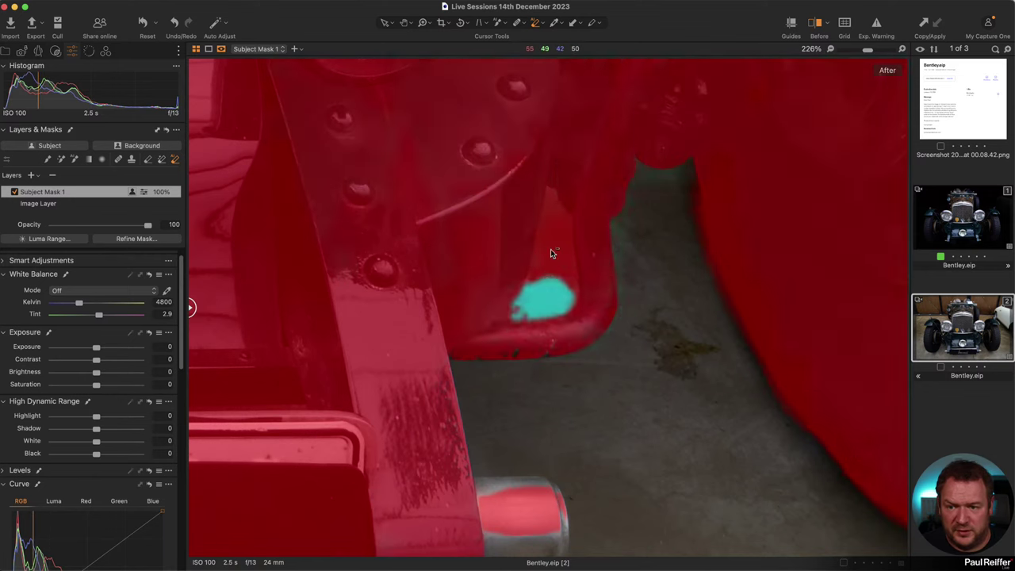
pyautogui.moveTo(635, 67); pyautogui.dragTo(467, 347)
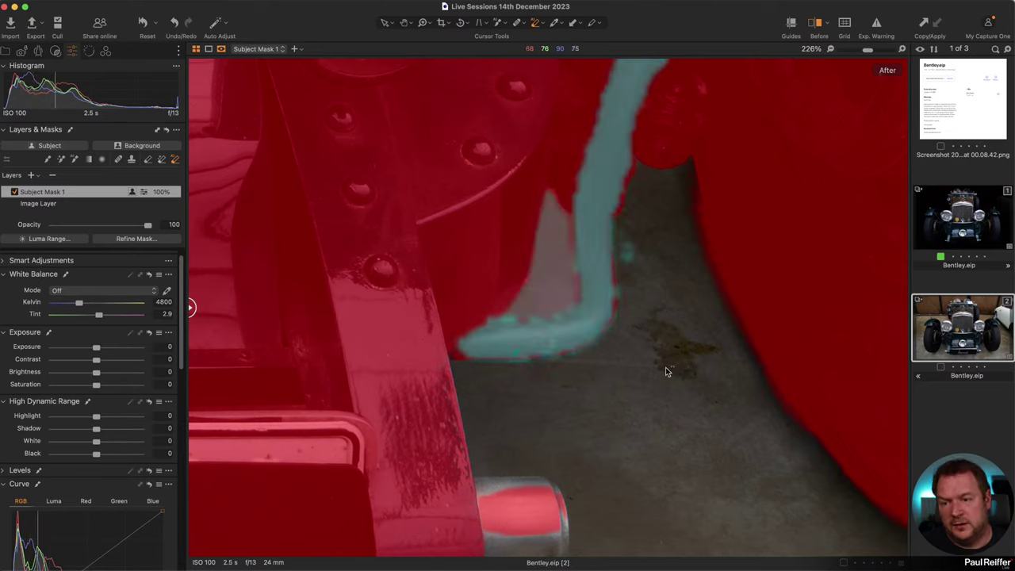
pyautogui.press('m')
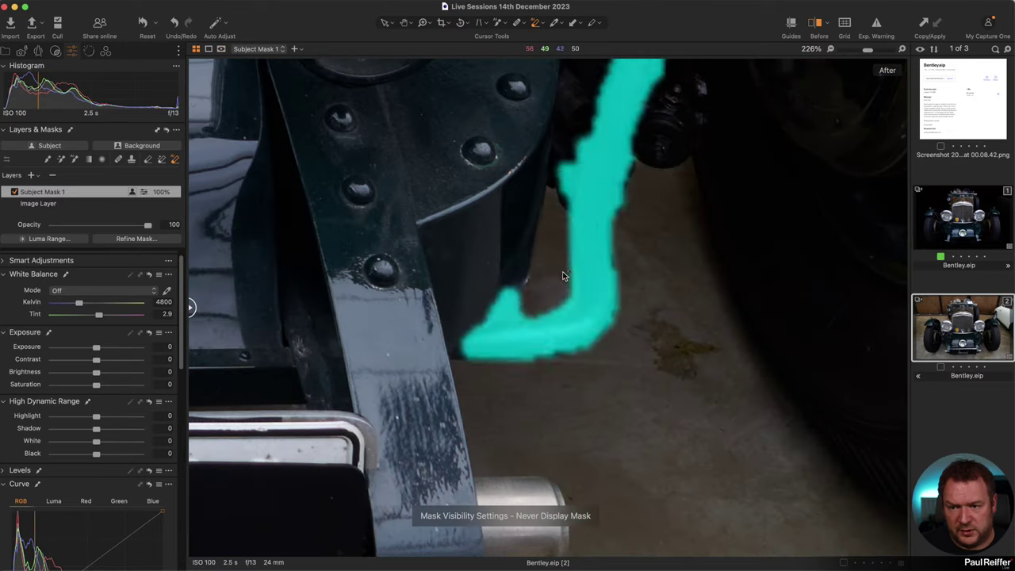
pyautogui.press('m')
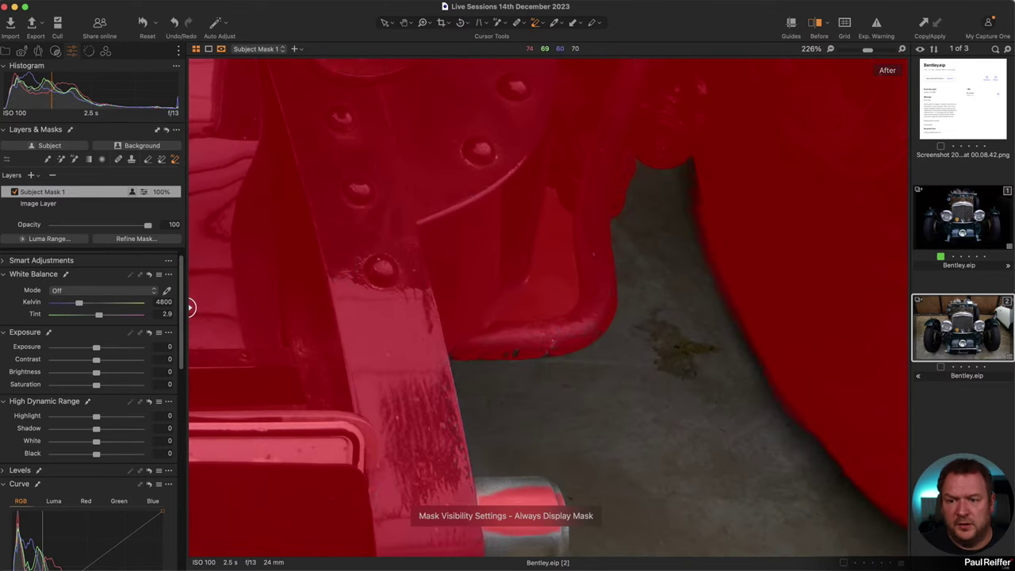
pyautogui.moveTo(267, 97); pyautogui.dragTo(343, 406)
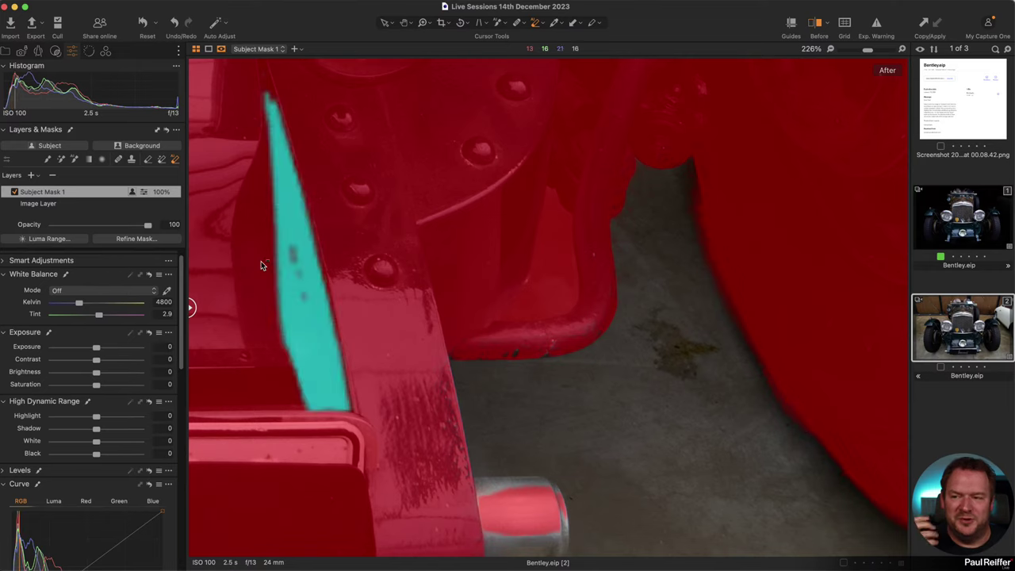
pyautogui.press('e')
pyautogui.rightClick(480, 249)
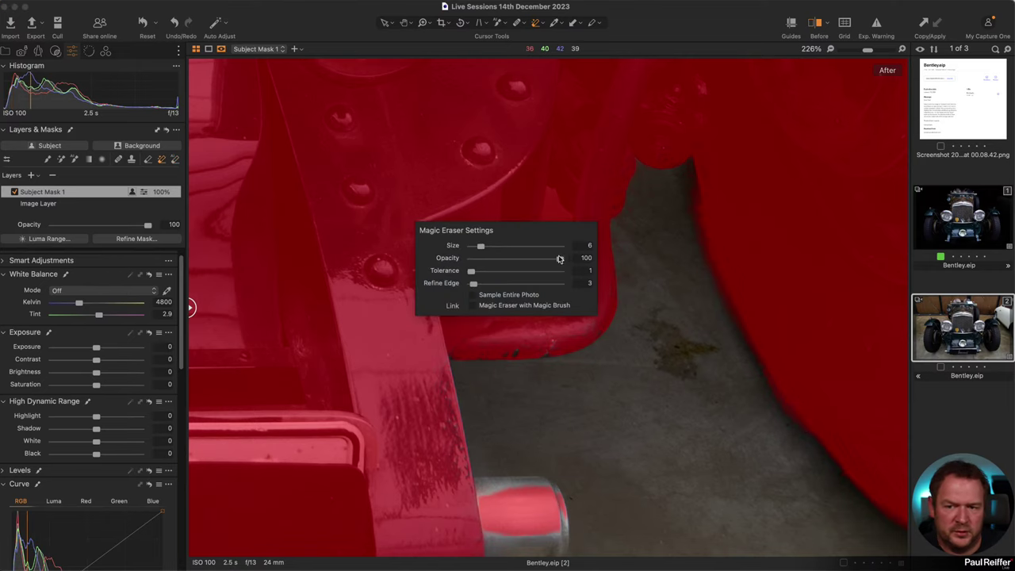
pyautogui.click(555, 273)
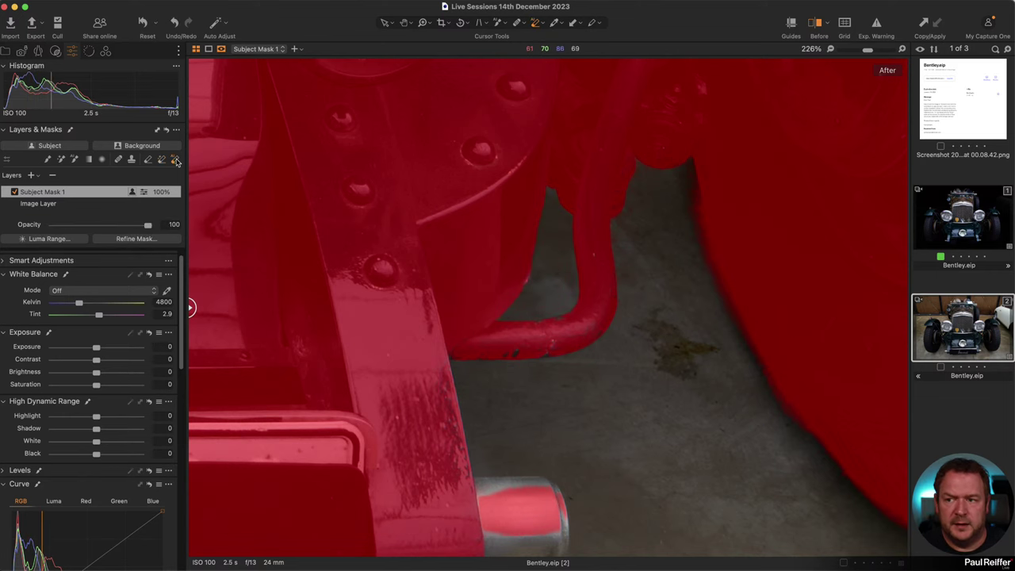
# Add the unmasked rims of both chrome ends beside the number plate, and the sliver at the plate's lower corner, using AI Select
pyautogui.click(74, 159)
pyautogui.scroll(-5, 632, 464)
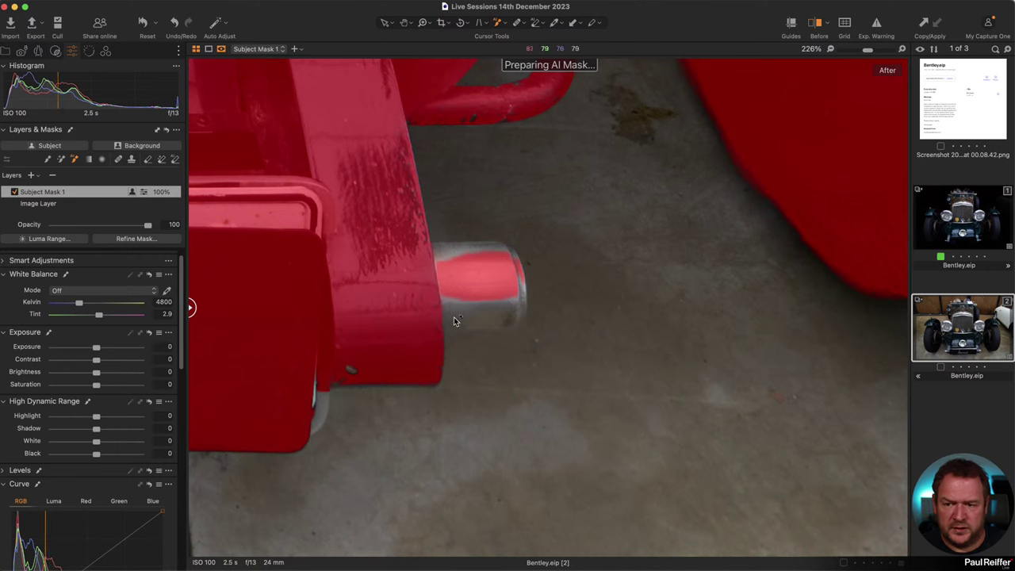
pyautogui.click(466, 256)
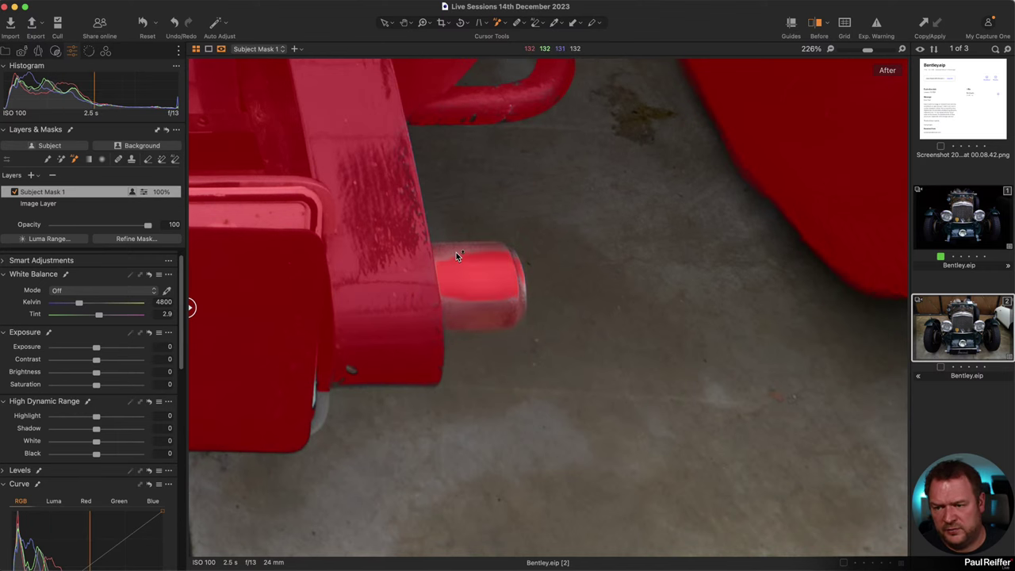
pyautogui.click(456, 252)
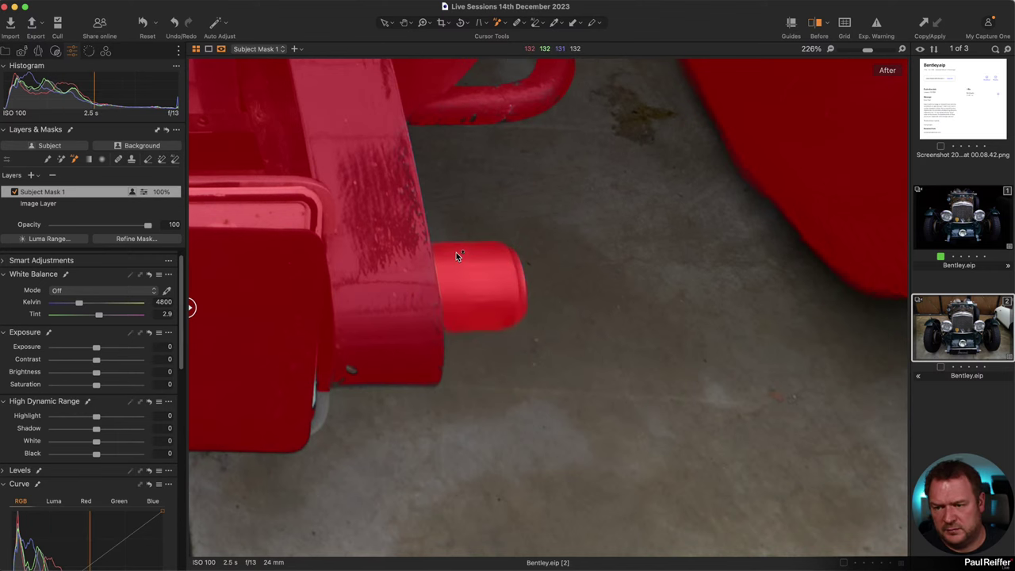
pyautogui.click(321, 405)
pyautogui.moveTo(265, 260); pyautogui.dragTo(515, 321)
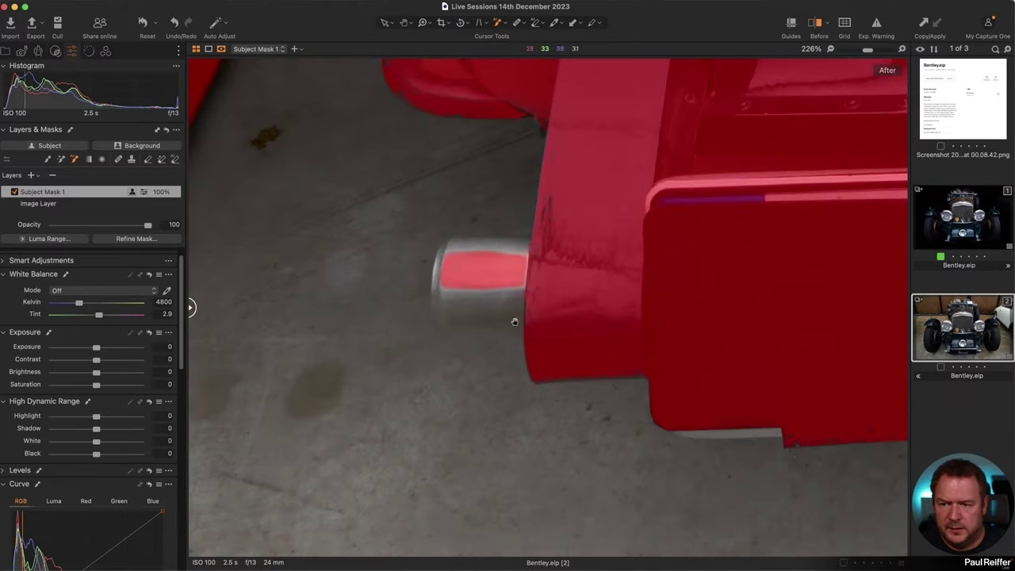
pyautogui.click(509, 246)
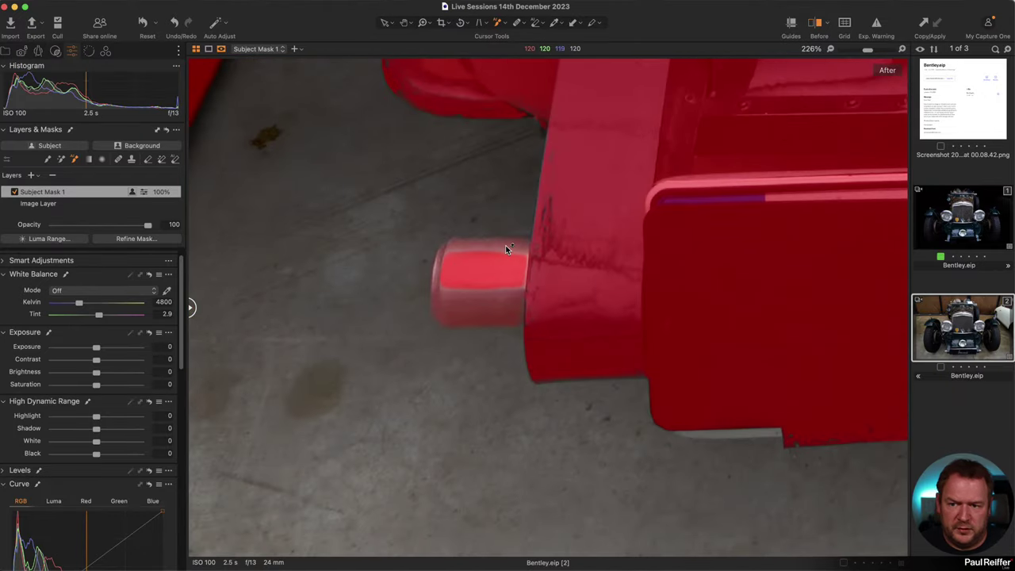
# Try erasing the floor patch inside the left-hand curved pipe with the Magic Eraser, and undo that stroke
pyautogui.moveTo(587, 152); pyautogui.dragTo(640, 343)
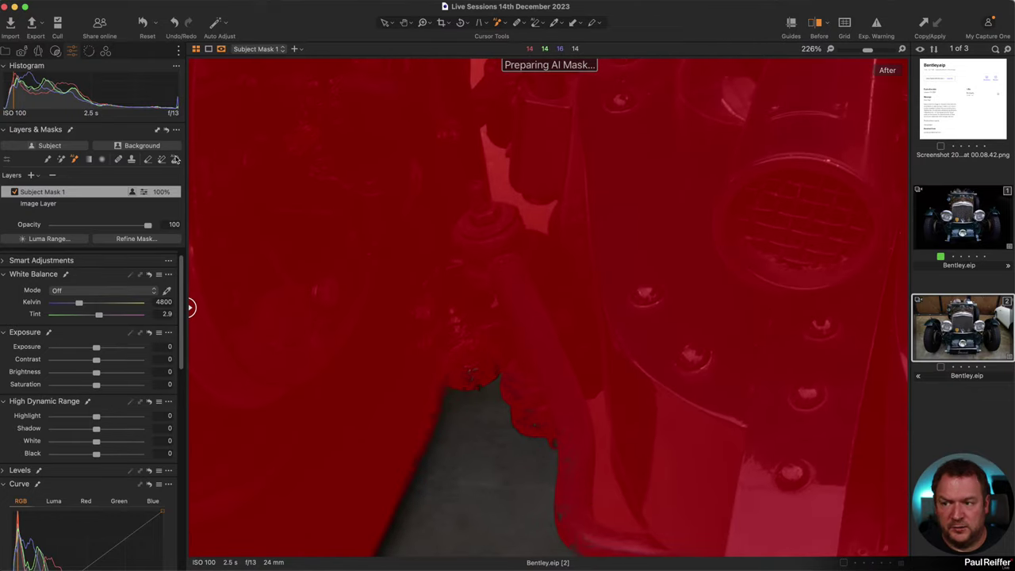
pyautogui.click(161, 160)
pyautogui.click(606, 498)
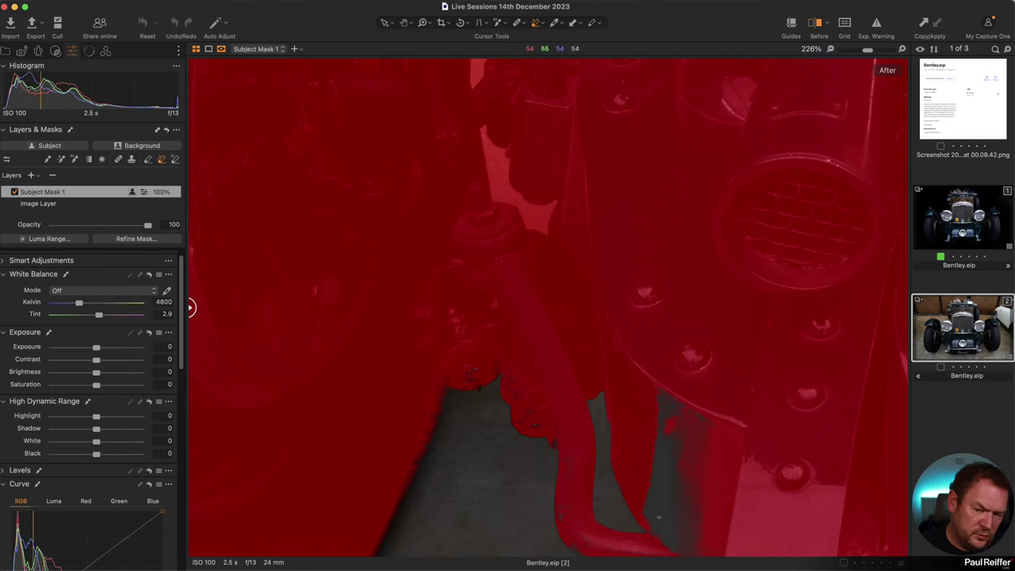
pyautogui.press('super+z')
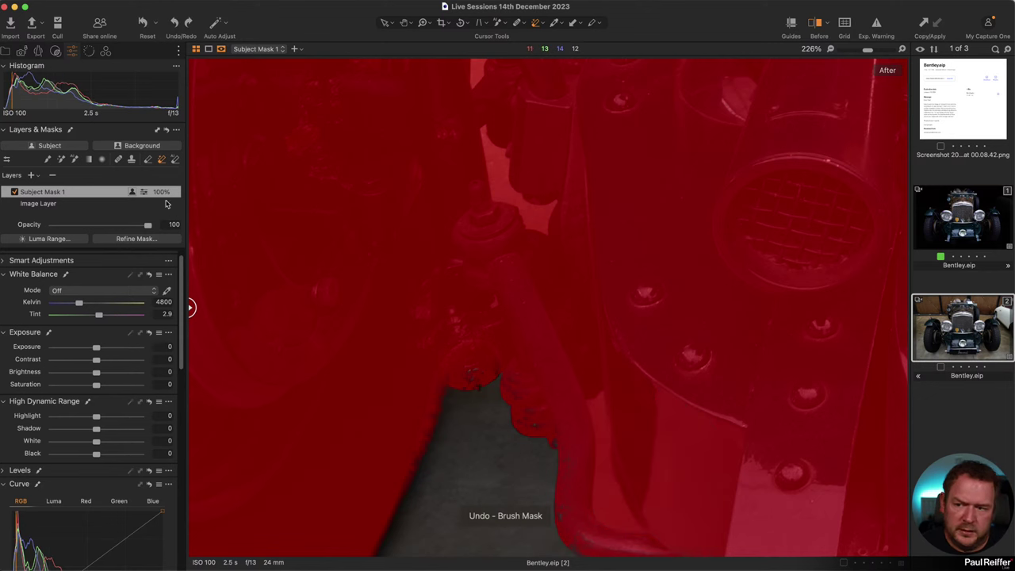
# Remove the floor gaps inside the left-hand curved pipe and beside the suspension above it from the mask with the AI Eraser at 400%
pyautogui.moveTo(480, 210)
pyautogui.mouseDown()
pyautogui.moveTo(589, 500)
pyautogui.moveTo(601, 500)
pyautogui.mouseUp()
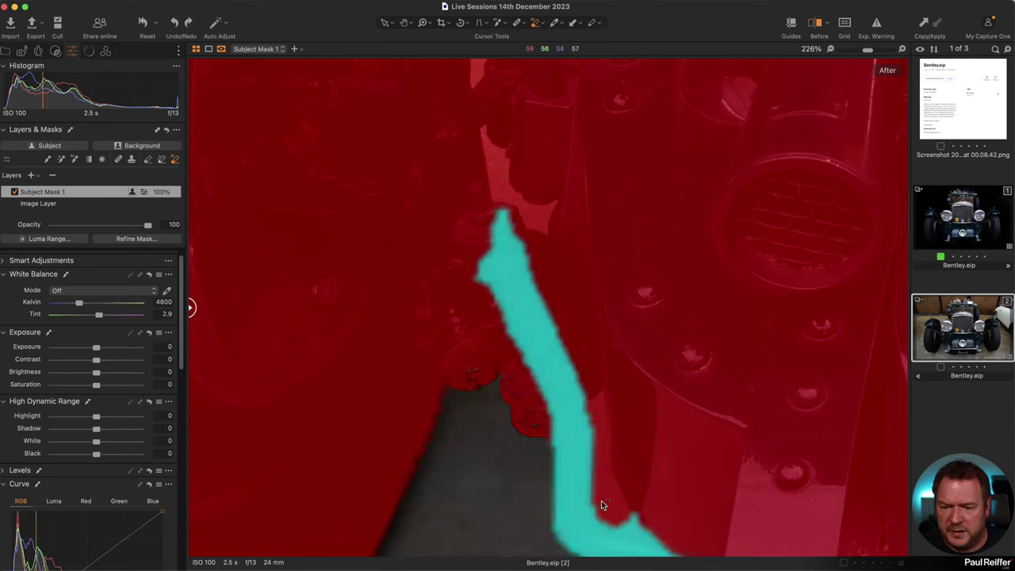
pyautogui.moveTo(626, 365)
pyautogui.mouseDown()
pyautogui.moveTo(602, 497)
pyautogui.moveTo(545, 303)
pyautogui.mouseUp()
pyautogui.press('z')
pyautogui.click(535, 286)
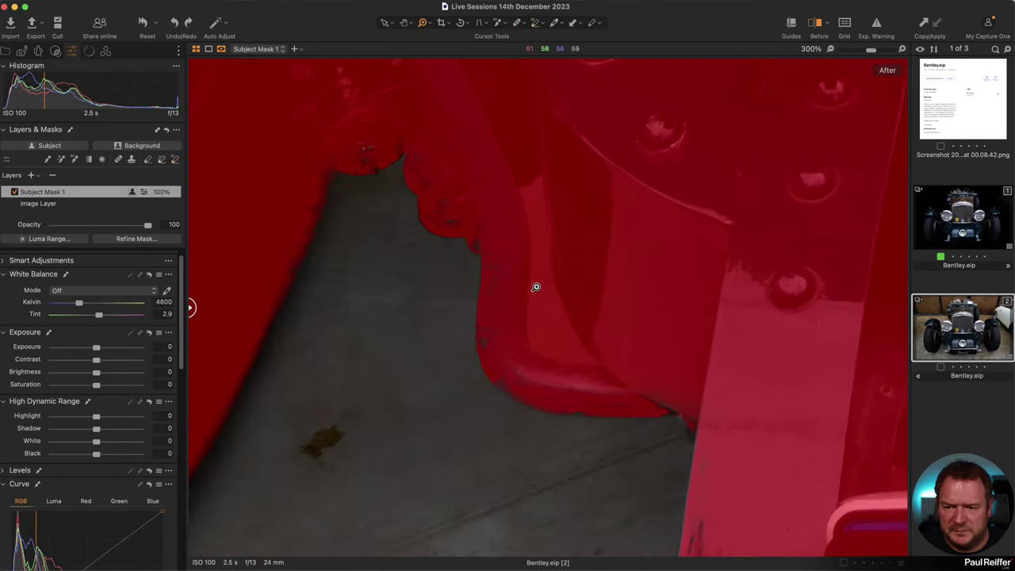
pyautogui.click(539, 321)
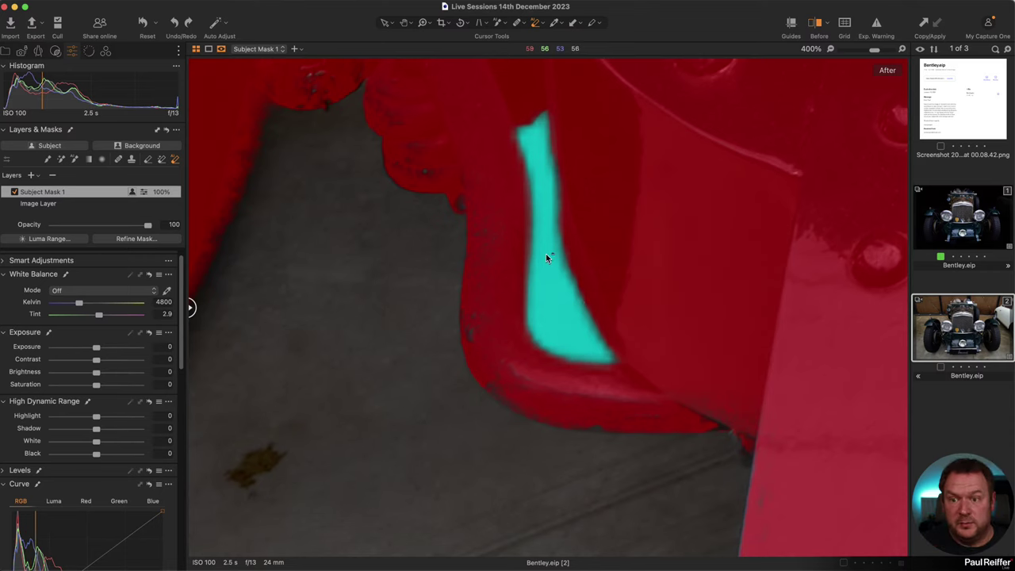
pyautogui.scroll(10, 545, 259)
pyautogui.moveTo(488, 272); pyautogui.dragTo(503, 430)
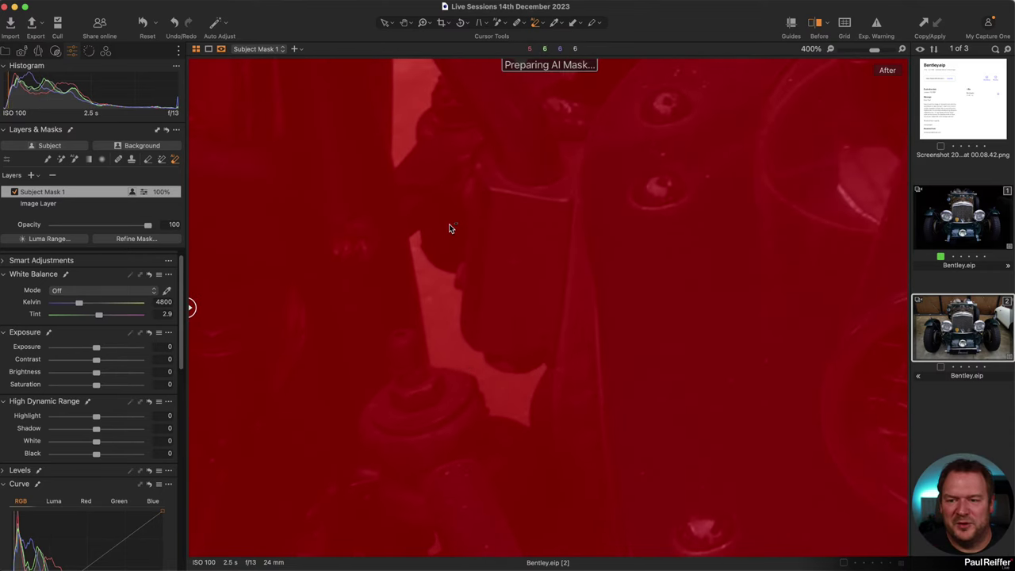
pyautogui.press('super+minus')
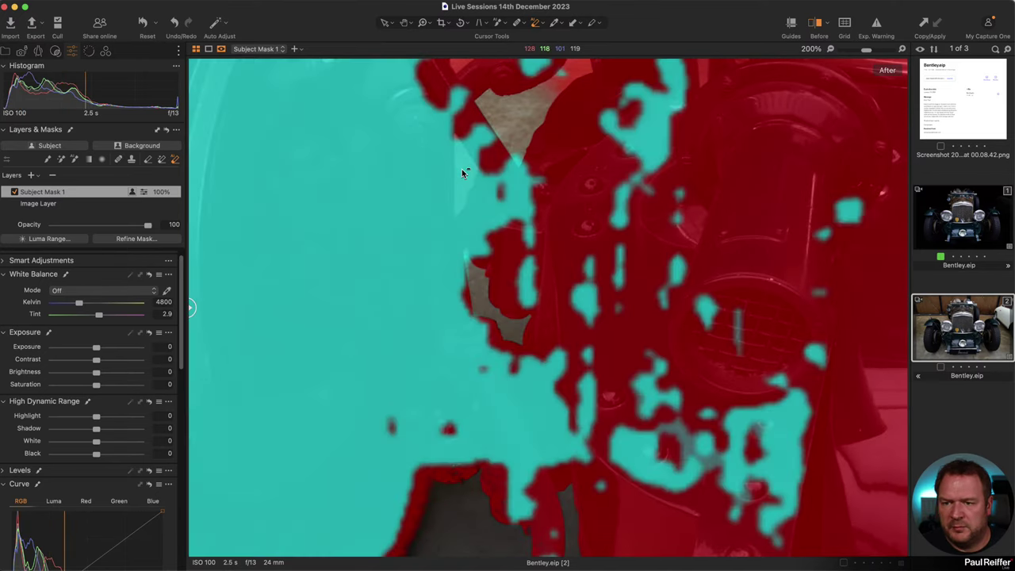
# Erase the small triangular background gap between the left-hand wheel and diagonal strut with the Magic Eraser at 689%
pyautogui.press('z')
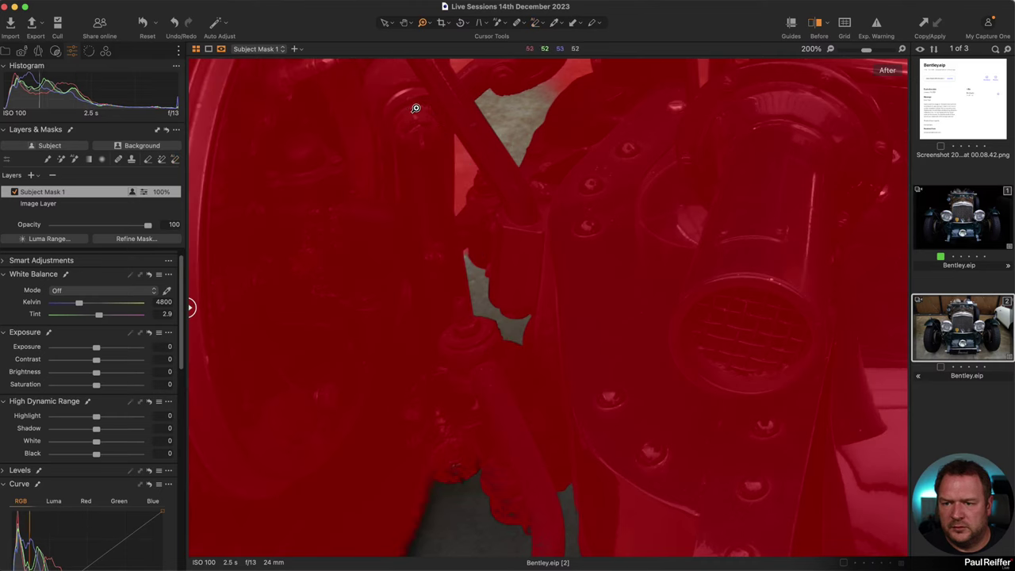
pyautogui.moveTo(416, 108); pyautogui.dragTo(514, 227)
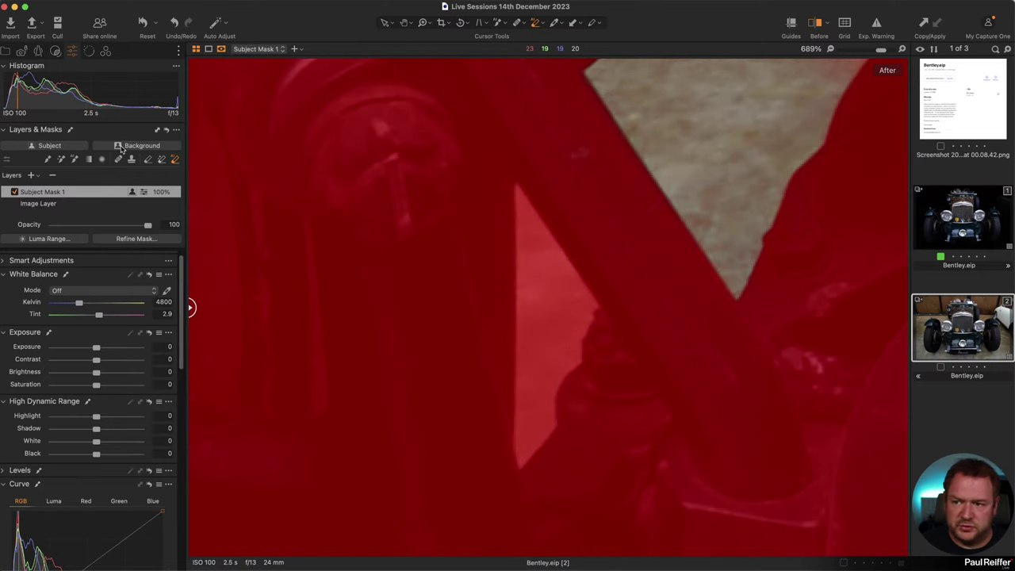
pyautogui.click(162, 160)
pyautogui.click(549, 309)
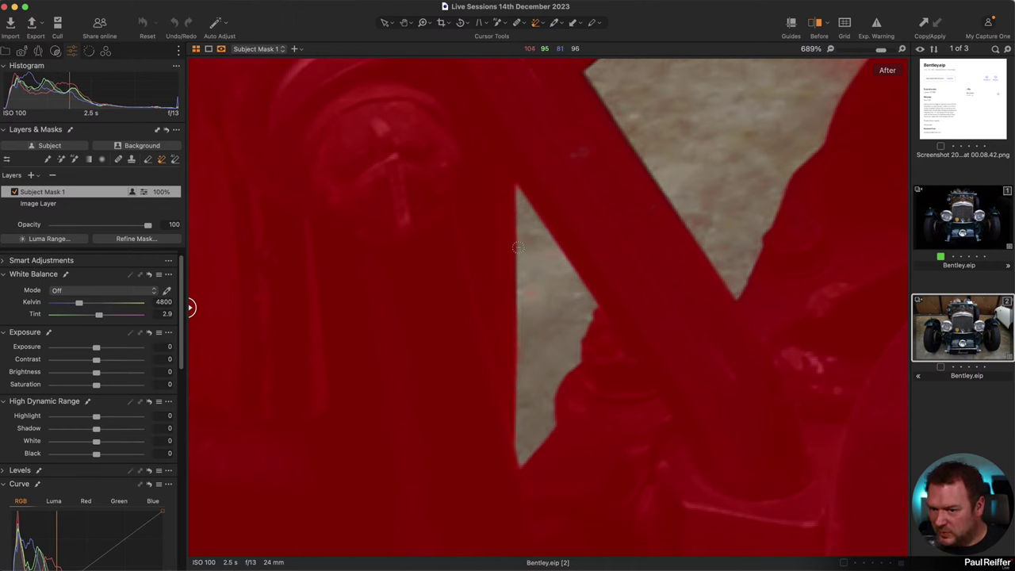
# Add the unmasked chrome wing nut above the right-hand mirror, at the windscreen's end, to the subject mask with AI Select at 315%
pyautogui.scroll(-10, 517, 247)
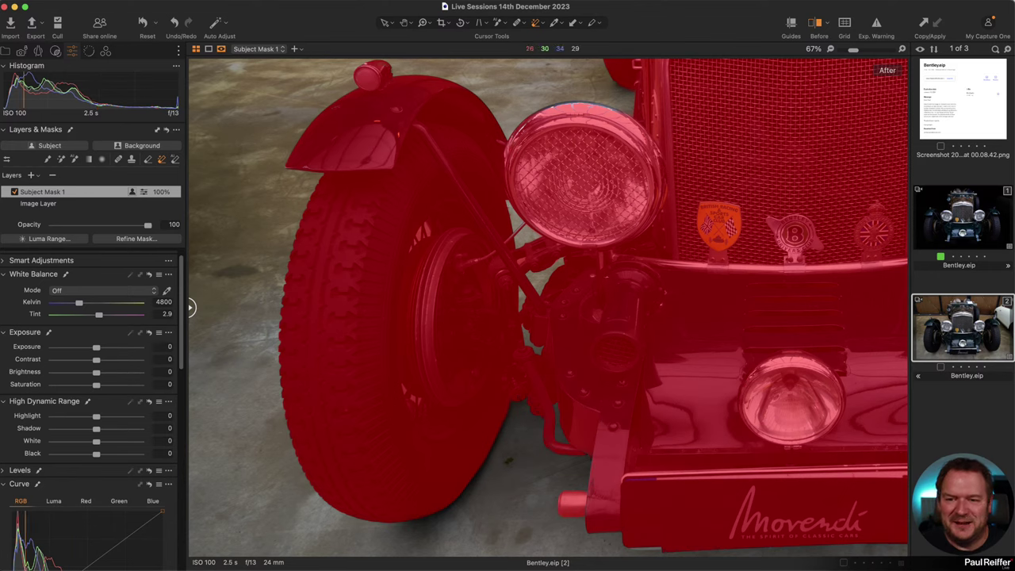
pyautogui.scroll(5, 549, 307)
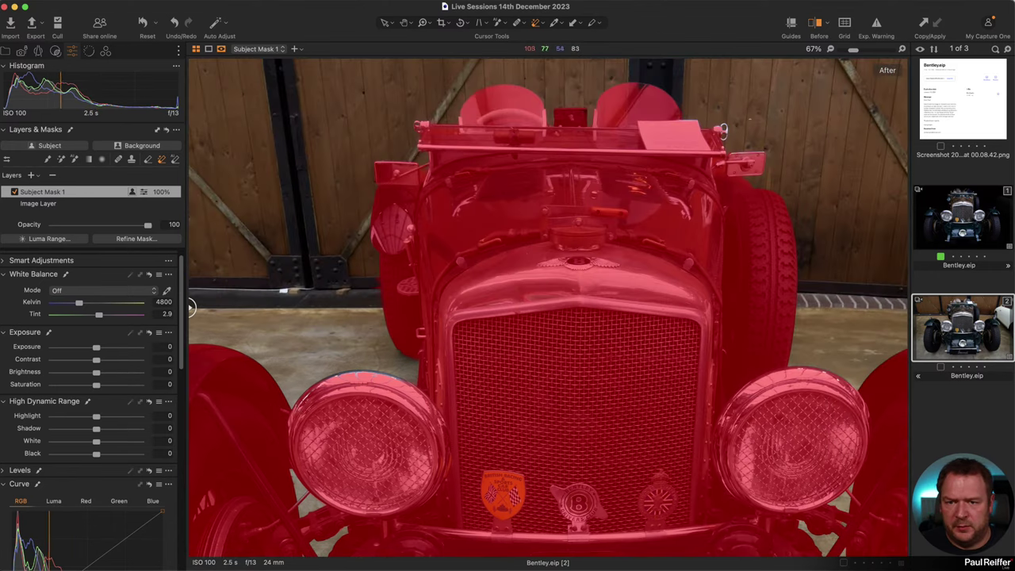
pyautogui.click(76, 158)
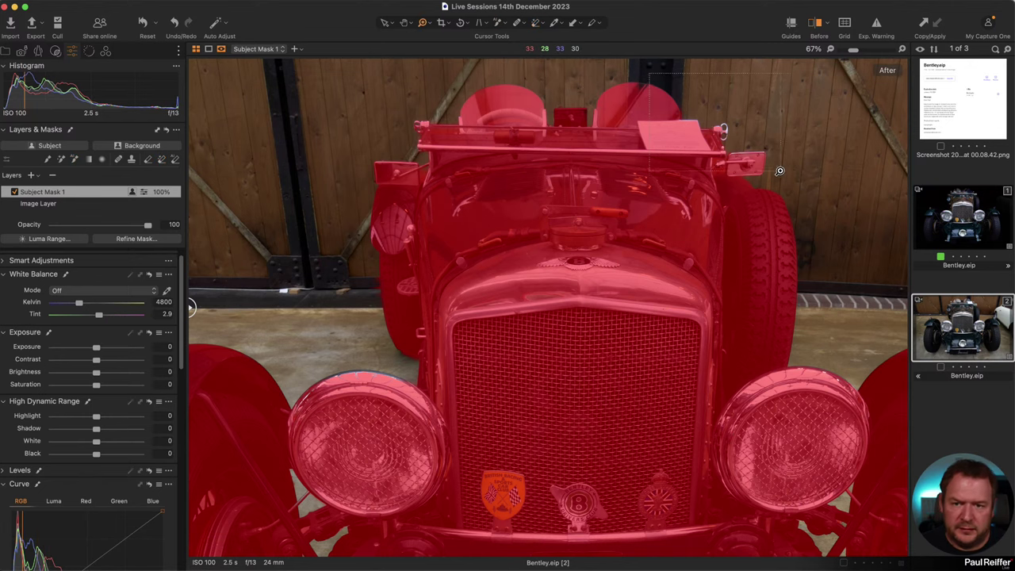
pyautogui.scroll(5, 777, 170)
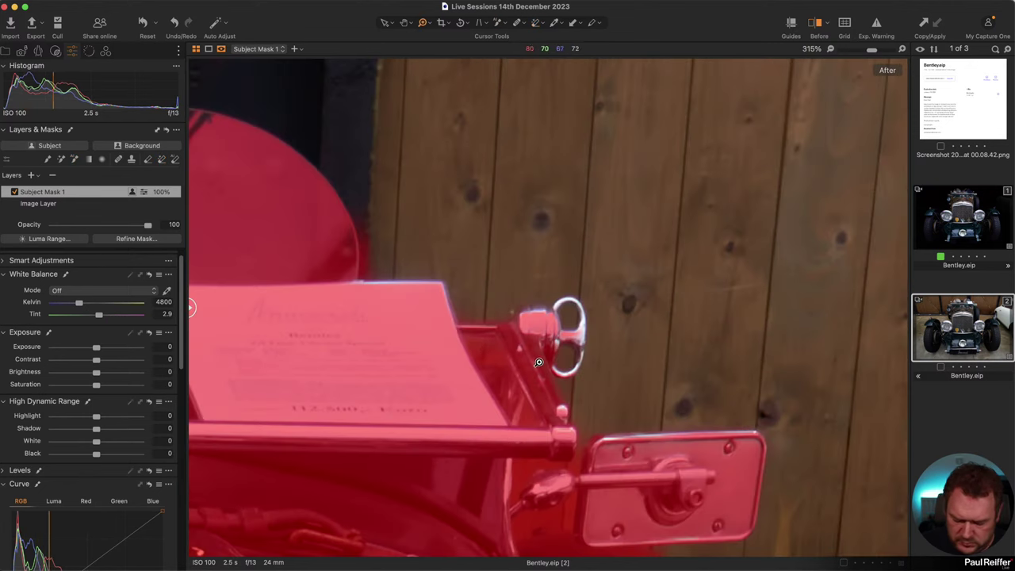
pyautogui.click(76, 159)
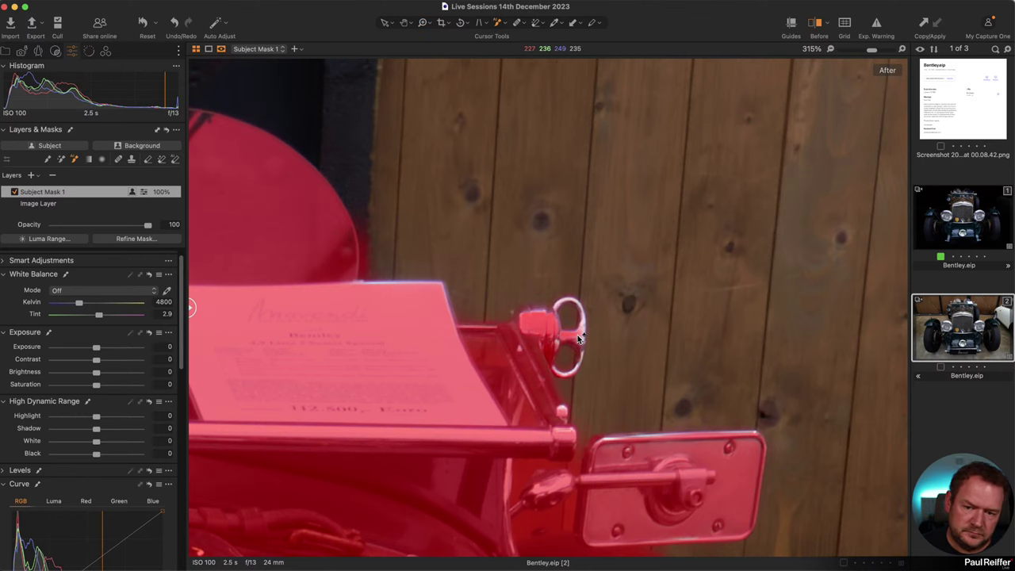
pyautogui.click(577, 335)
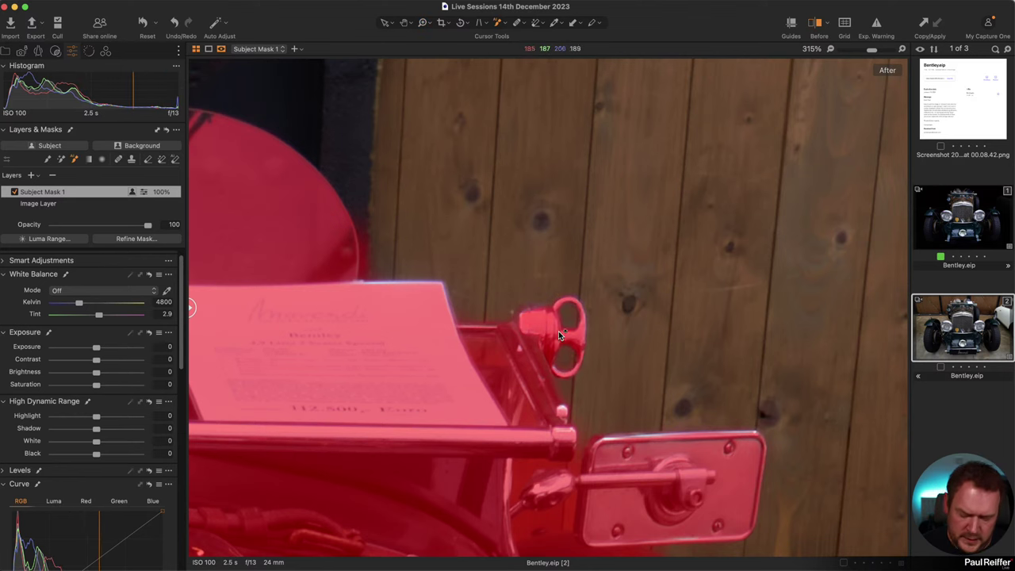
# Refine Subject Mask 1 with a radius of 127 in grayscale view, check the red overlay, and hide the mask
pyautogui.hotkey('alt', 'm')
pyautogui.press('z')
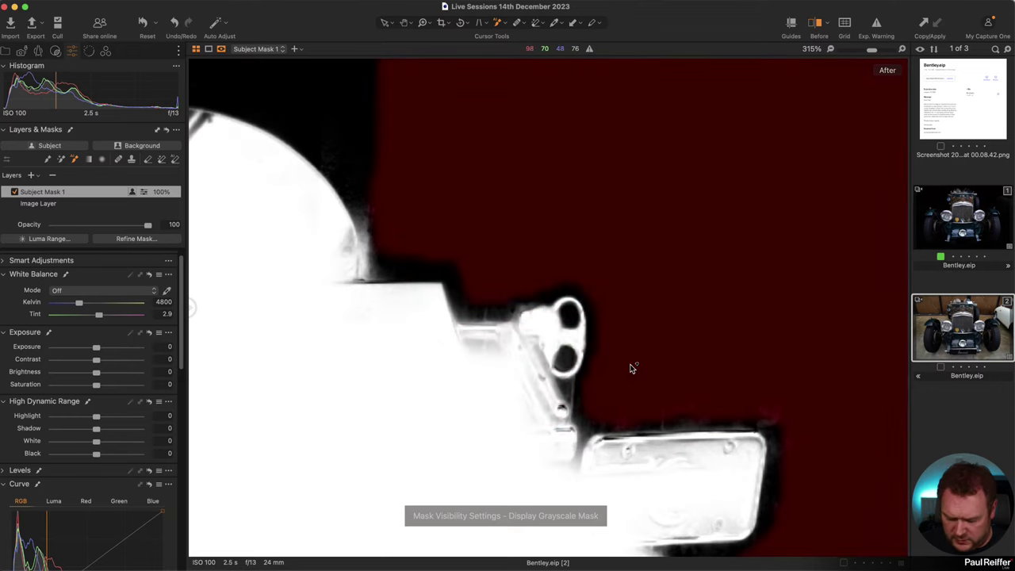
pyautogui.click(600, 358)
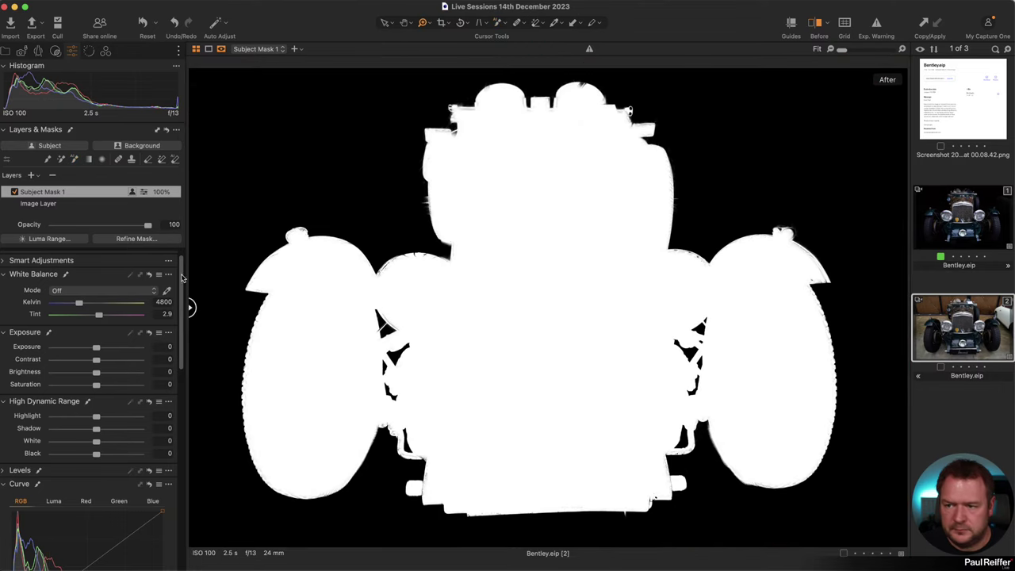
pyautogui.click(135, 238)
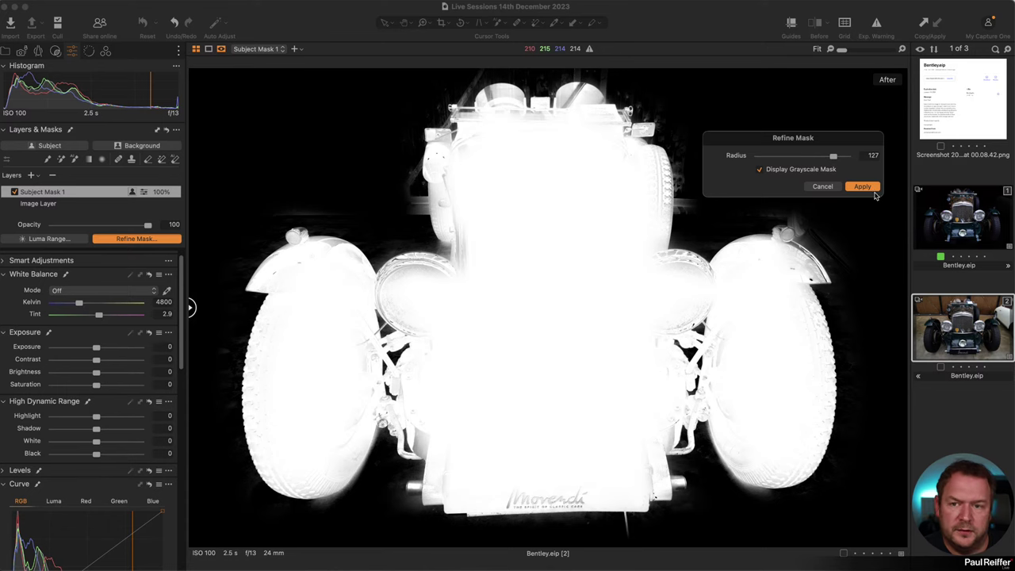
pyautogui.click(873, 189)
pyautogui.press('m')
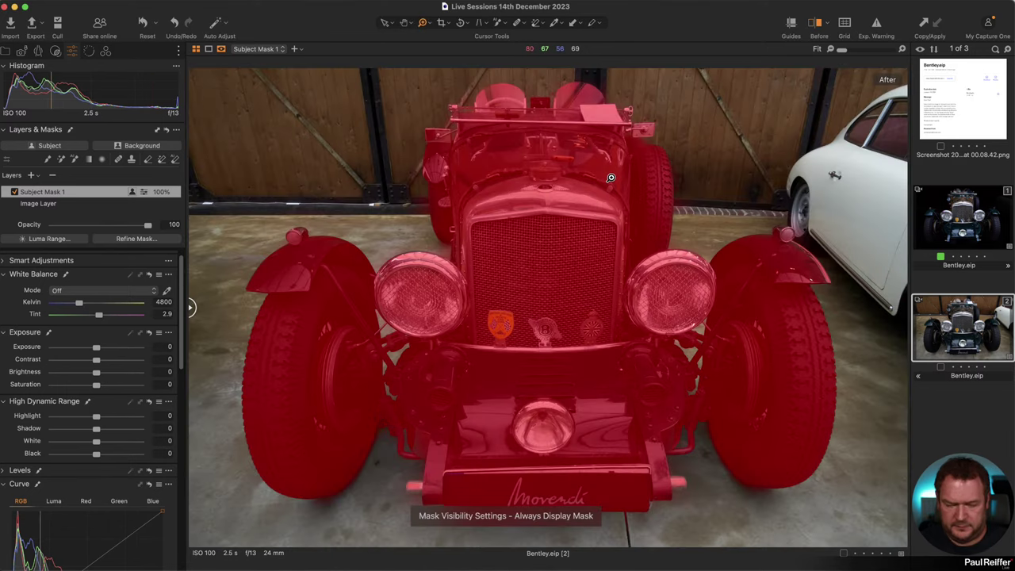
pyautogui.press('m')
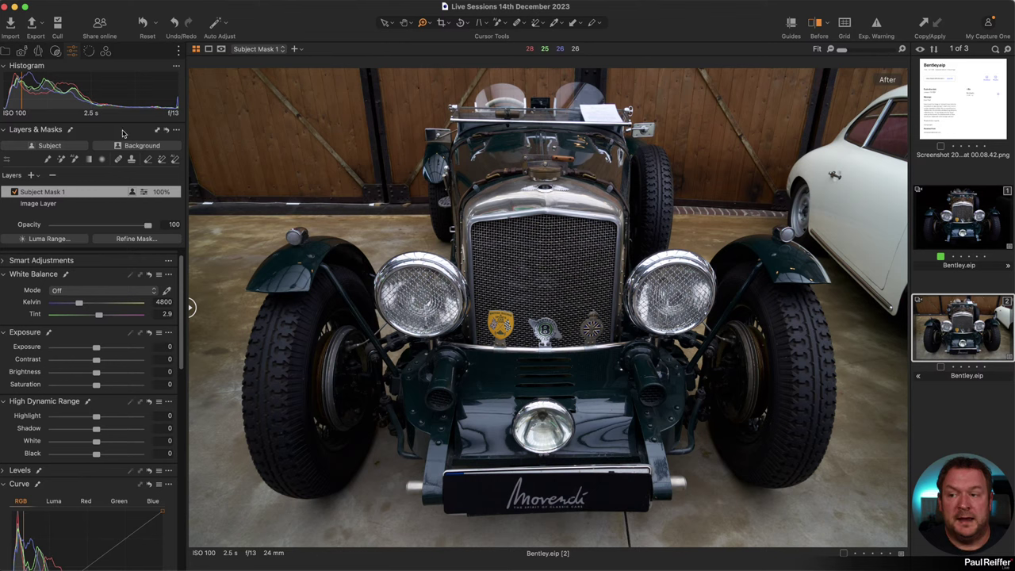
# Try an AI background mask layer, display its overlay on the photo, and delete that layer
pyautogui.click(142, 145)
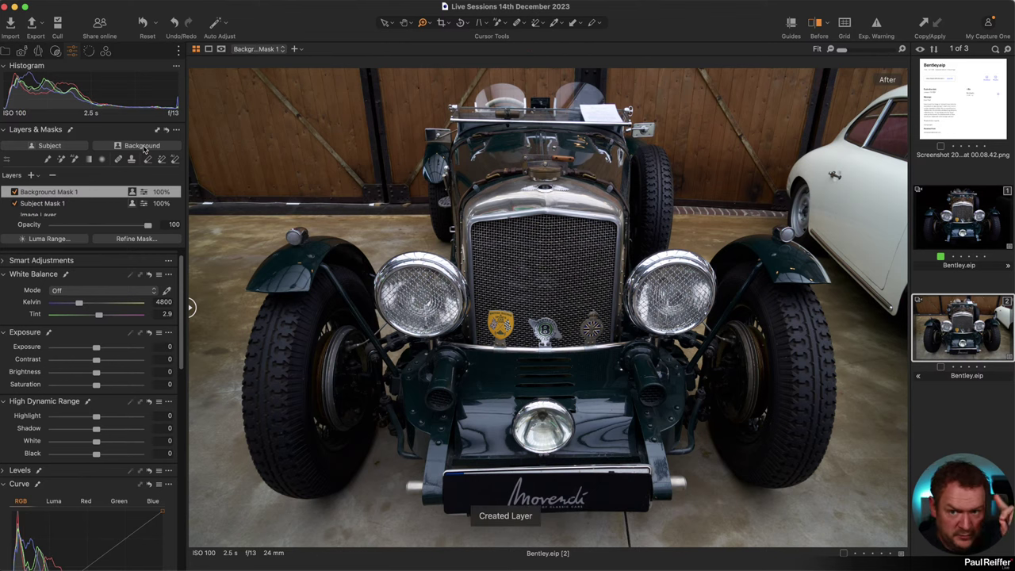
pyautogui.press('m')
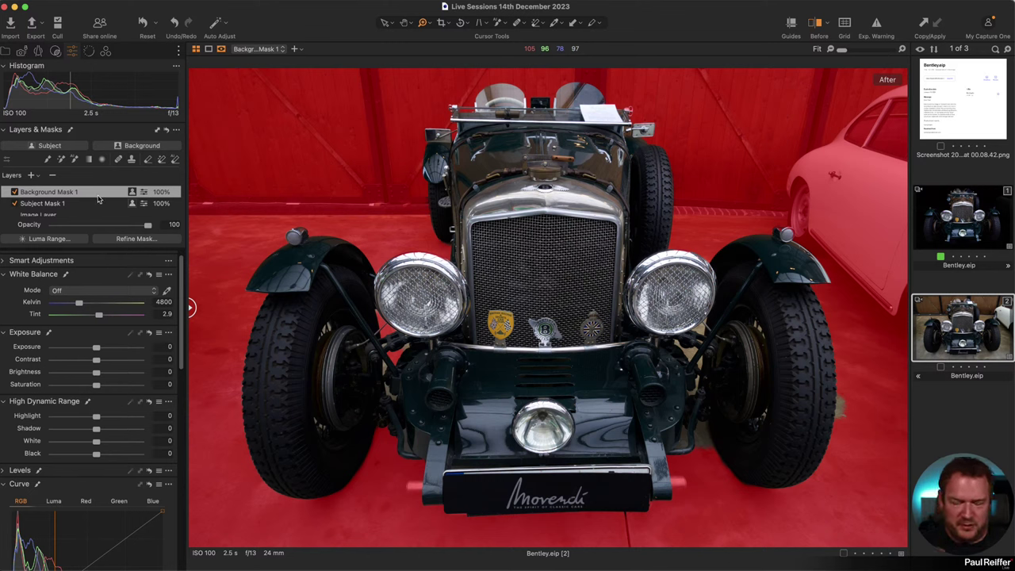
pyautogui.click(53, 176)
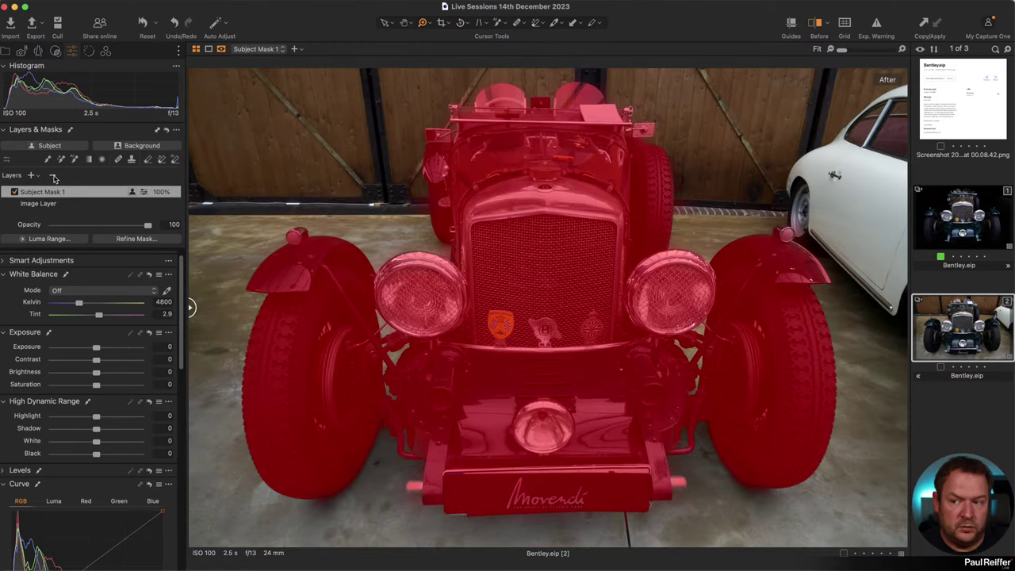
# Create an empty adjustment layer, copy its mask from Subject Mask 1, and invert it to cover the background
pyautogui.click(31, 175)
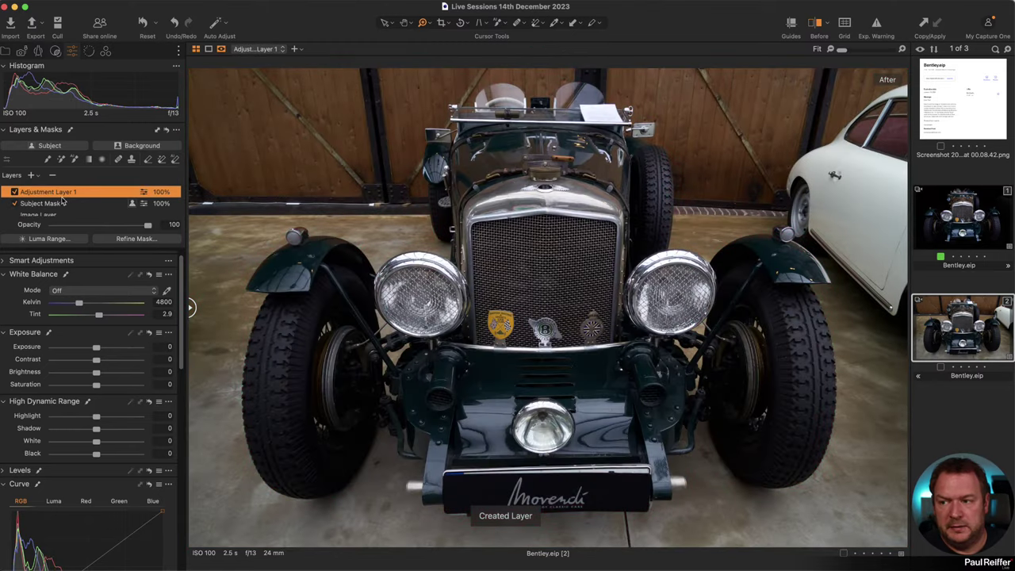
pyautogui.rightClick(64, 192)
pyautogui.moveTo(157, 279)
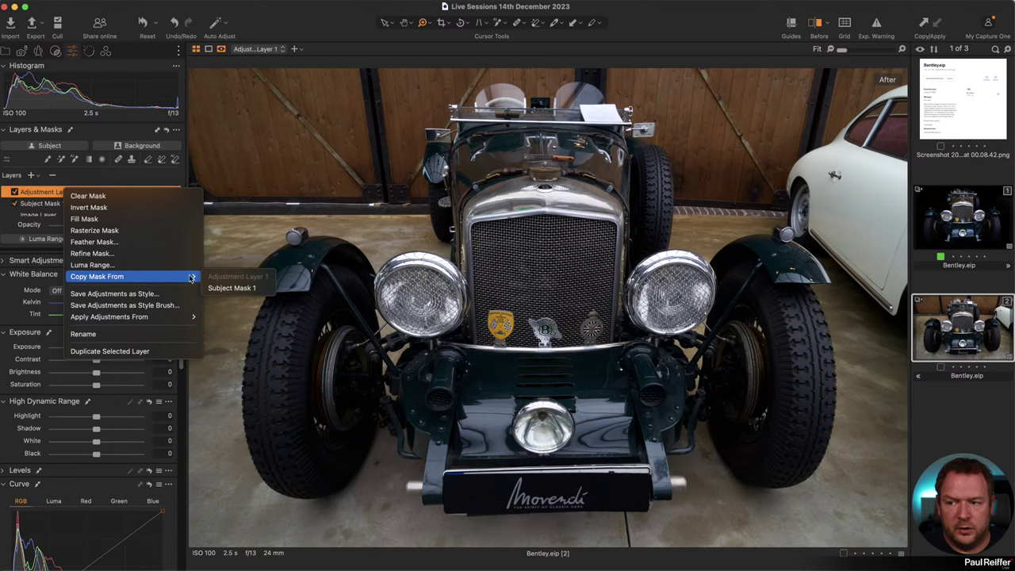
pyautogui.click(232, 288)
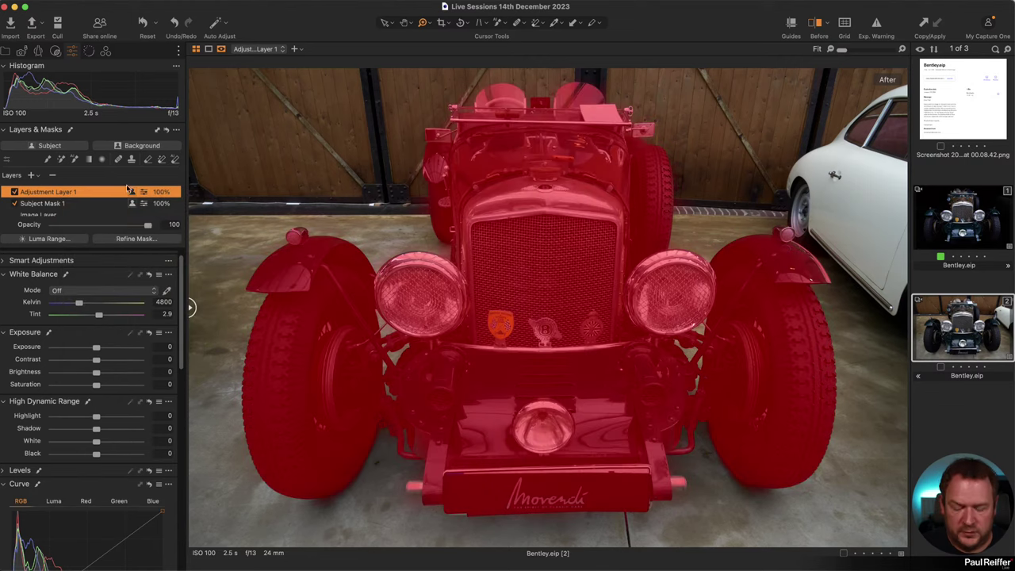
pyautogui.rightClick(87, 193)
pyautogui.click(117, 211)
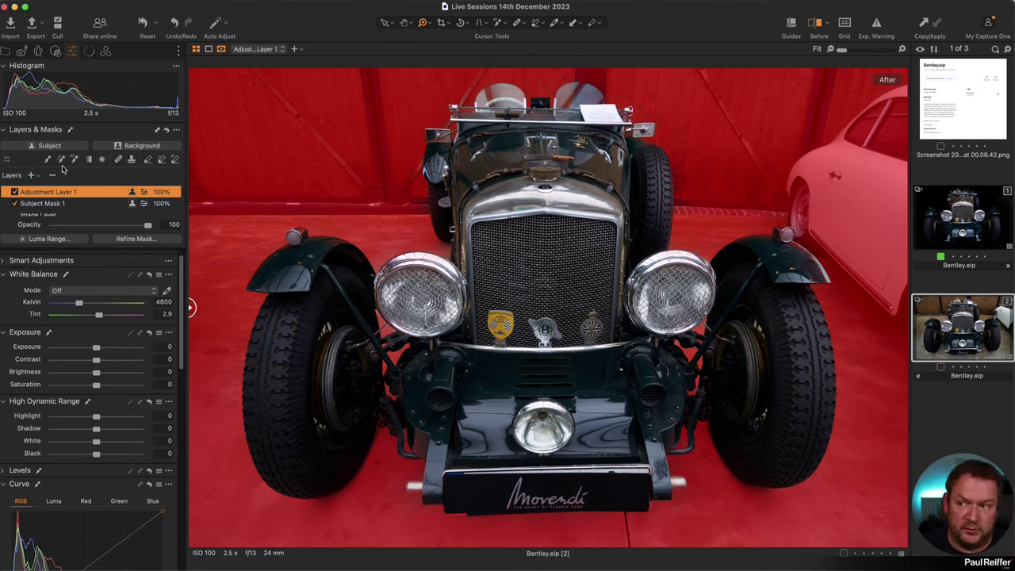
# Rename the inverted-mask layer to "Not Subject" and hide the mask overlay
pyautogui.doubleClick(64, 193)
pyautogui.write('Not Subject')
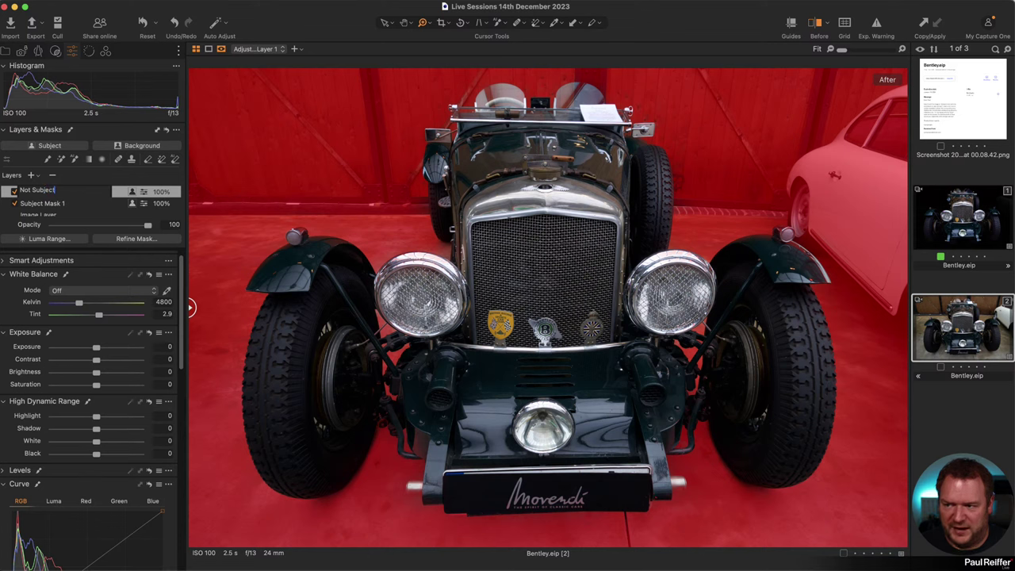
pyautogui.press('Return')
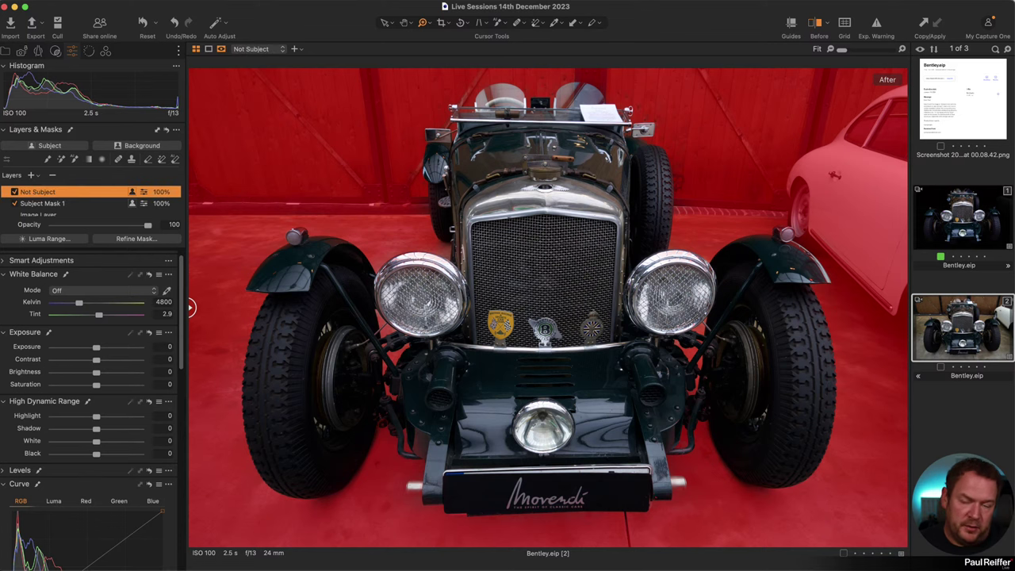
pyautogui.press('m')
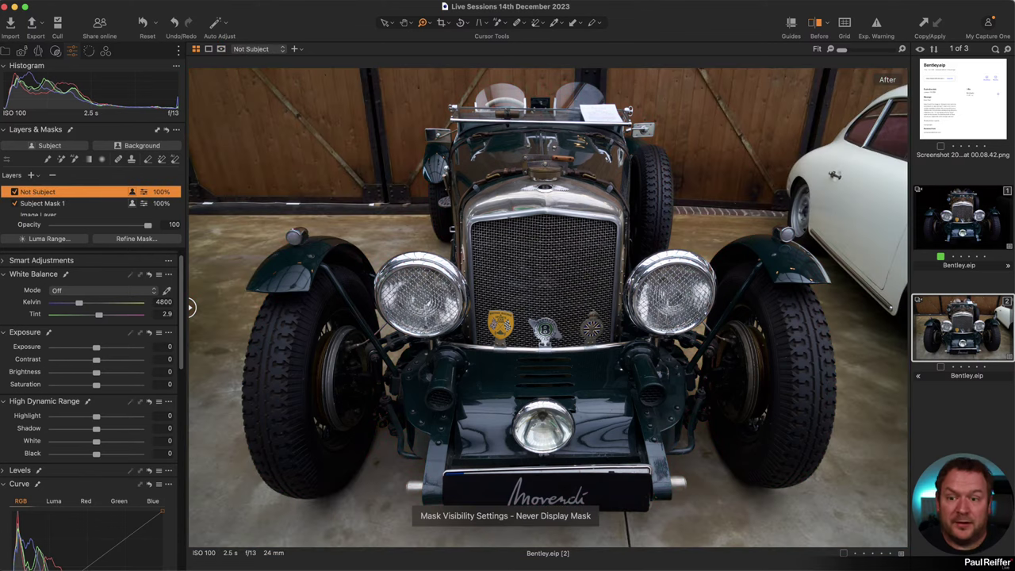
# Darken the Not Subject layer by setting its exposure to -1.03
pyautogui.click(78, 204)
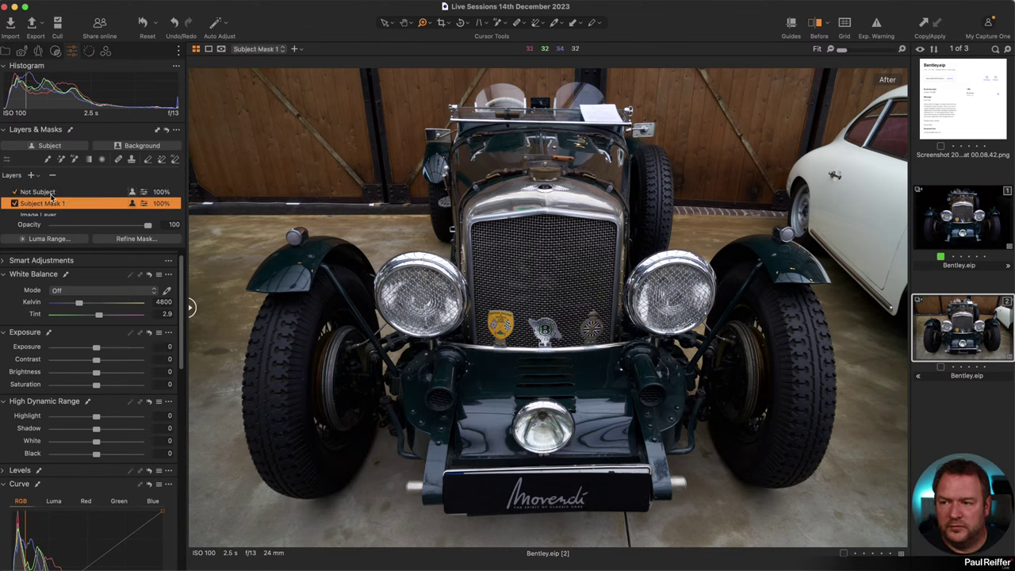
pyautogui.click(51, 194)
pyautogui.moveTo(96, 348); pyautogui.dragTo(85, 349)
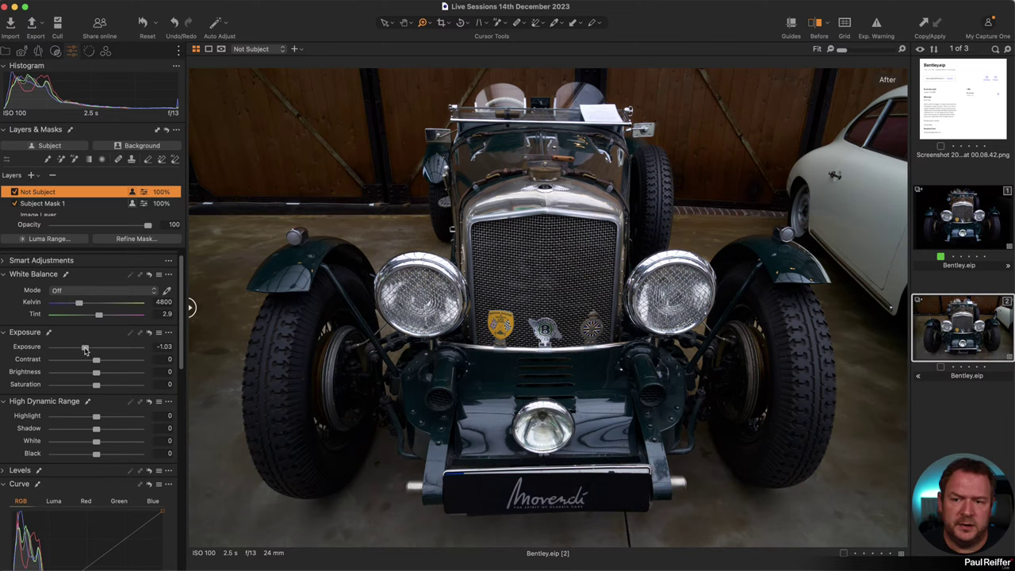
# Compare with the finished Bentley variant, and on Subject Mask 1 of the second variant set exposure to 0.28 and shadow to 7
pyautogui.click(952, 226)
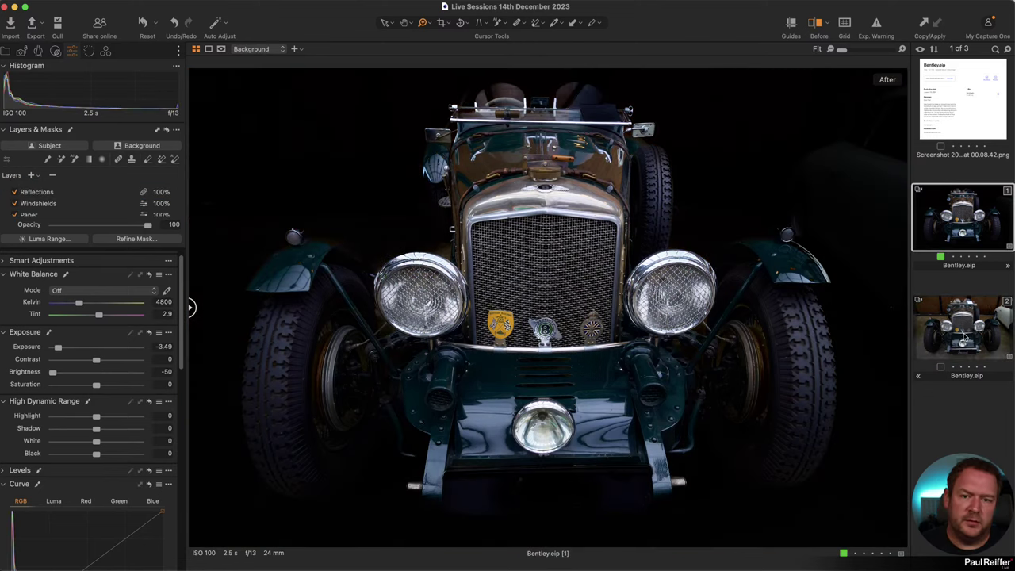
pyautogui.click(959, 328)
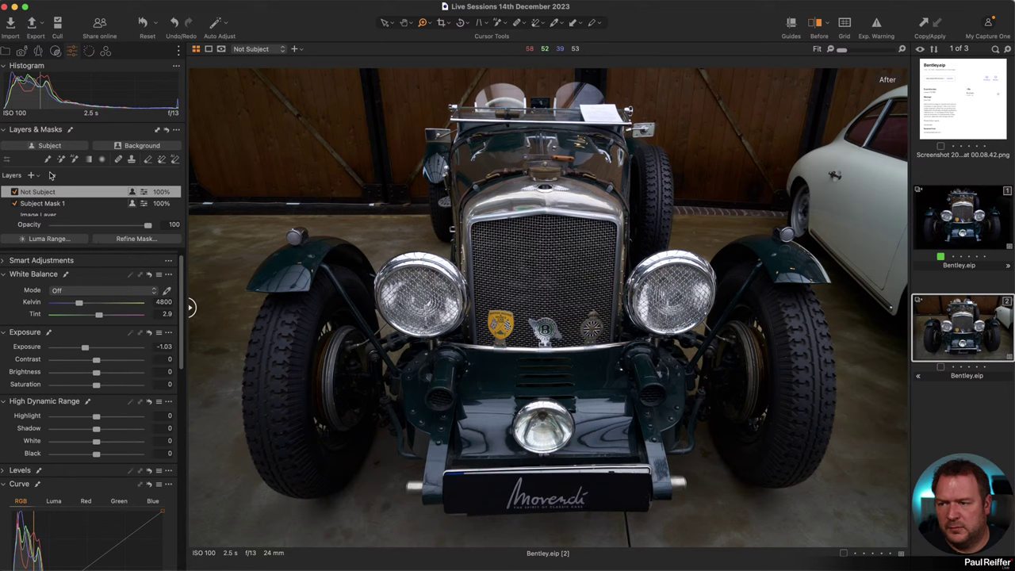
pyautogui.click(50, 204)
pyautogui.moveTo(98, 350); pyautogui.dragTo(98, 350)
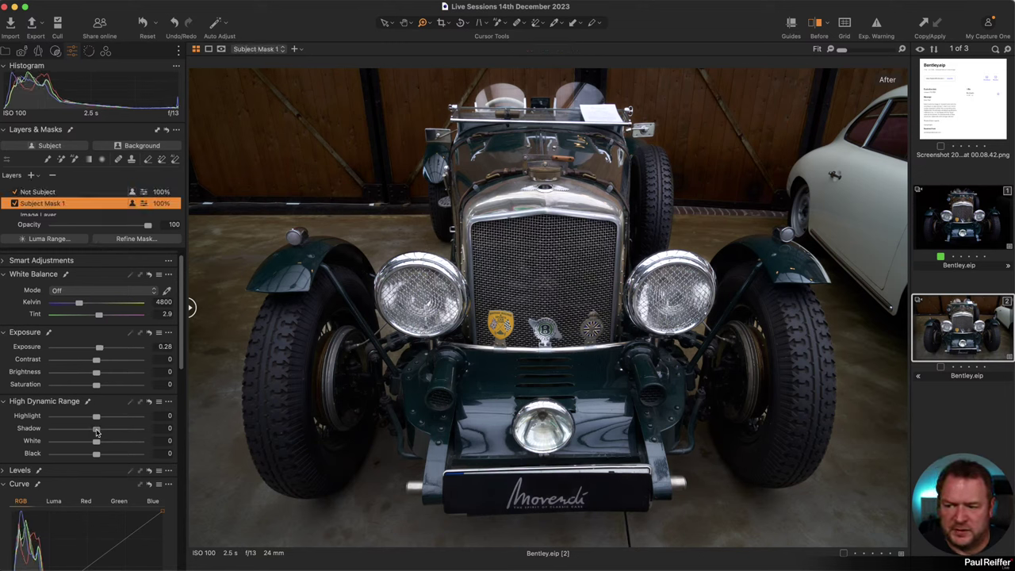
pyautogui.moveTo(96, 429); pyautogui.dragTo(100, 433)
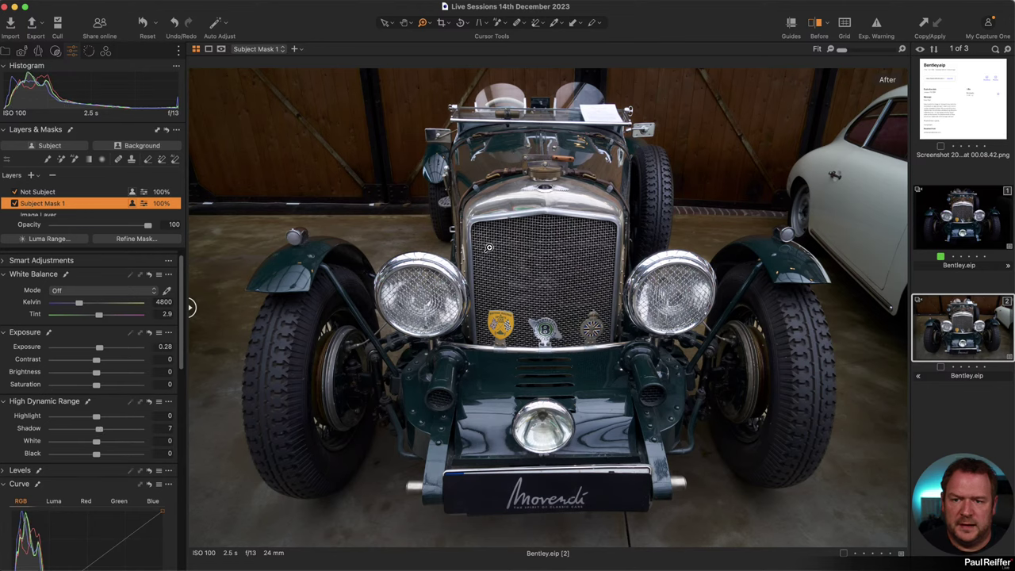
# Create a new adjustment layer named "Top Colour" and copy its mask from Subject Mask 1
pyautogui.click(420, 95)
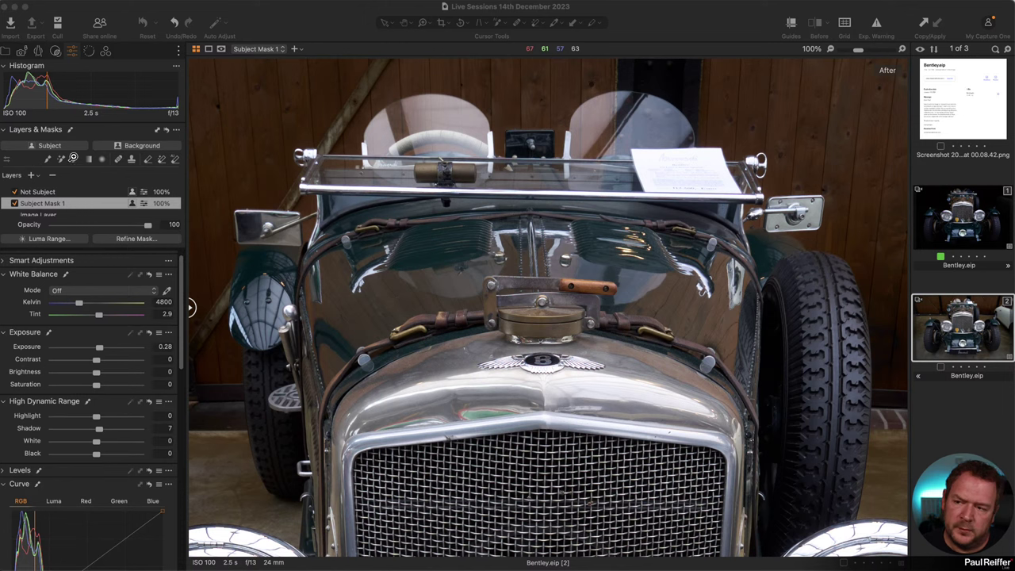
pyautogui.click(31, 175)
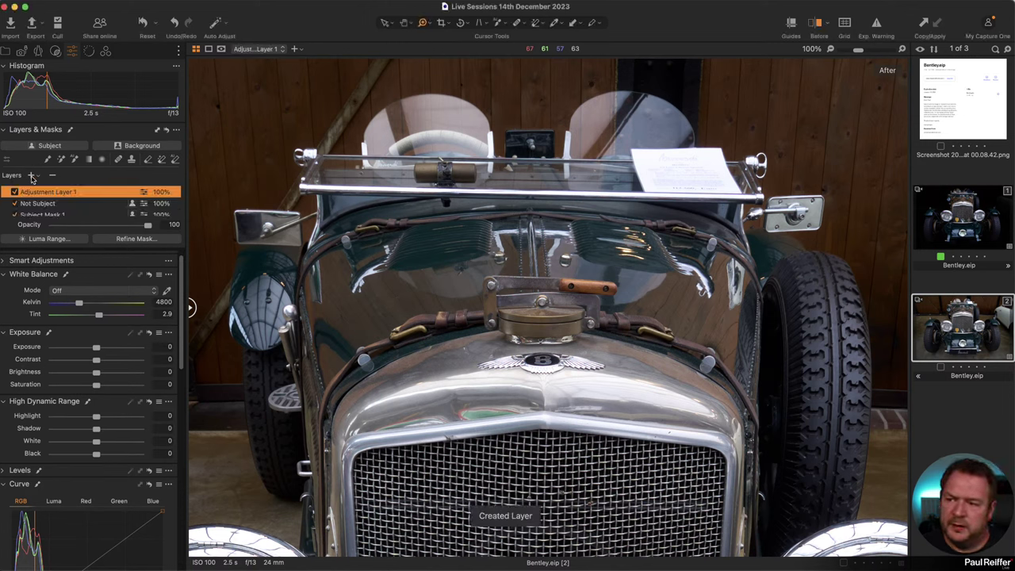
pyautogui.write('Top')
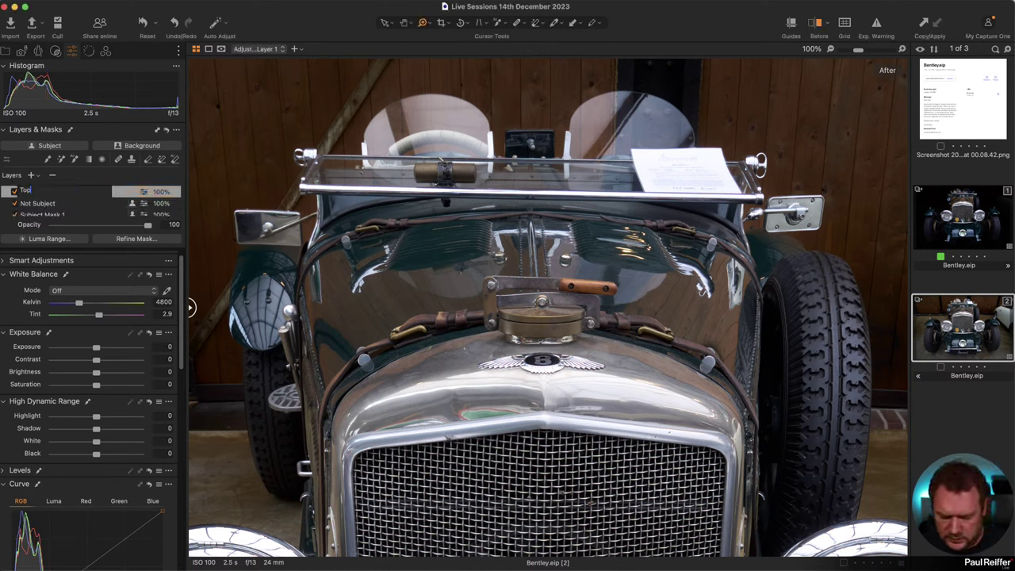
pyautogui.write(' Colour')
pyautogui.press('Return')
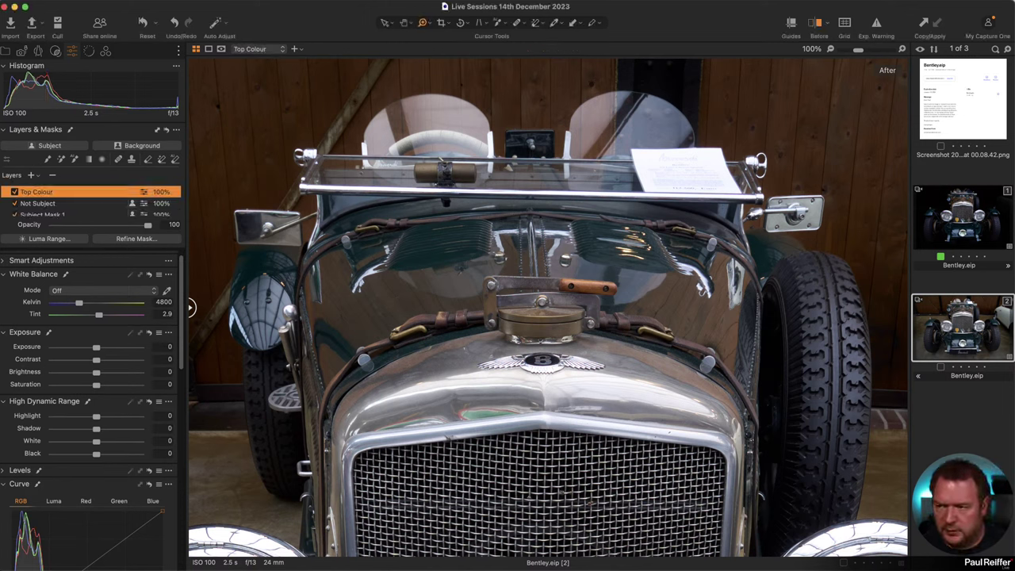
pyautogui.rightClick(60, 193)
pyautogui.moveTo(151, 280)
pyautogui.click(237, 302)
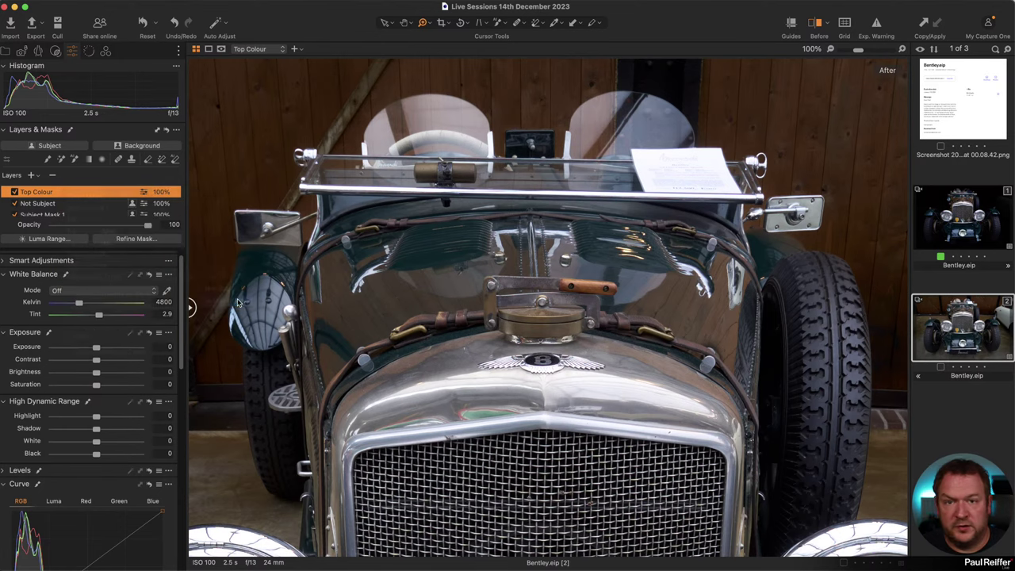
# Erase the Top Colour mask from the tyres, wings, headlights, grille and front apron, leaving the upper bodywork masked, and hide the overlay
pyautogui.scroll(-3, 591, 420)
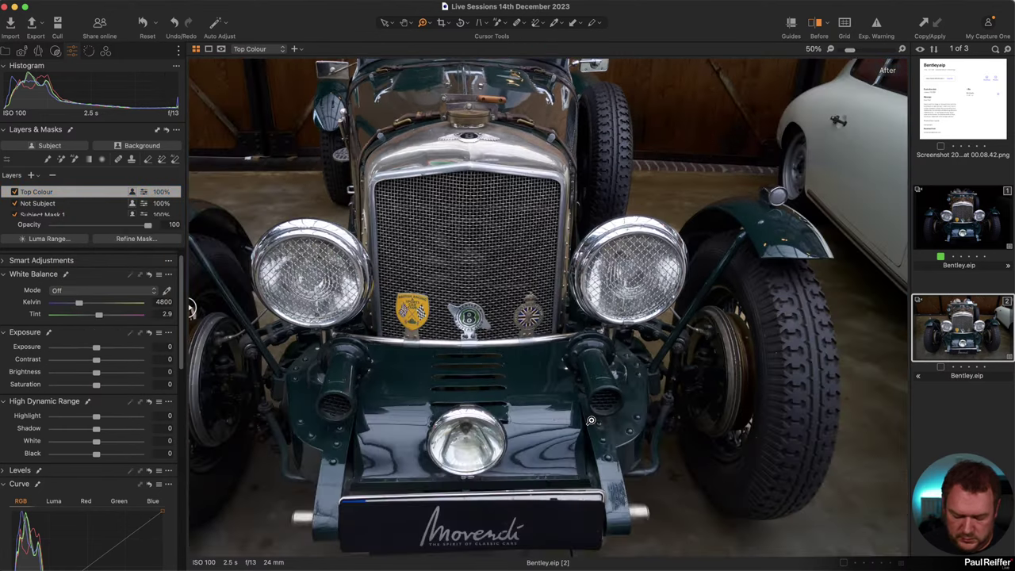
pyautogui.press('m')
pyautogui.scroll(-2, 546, 339)
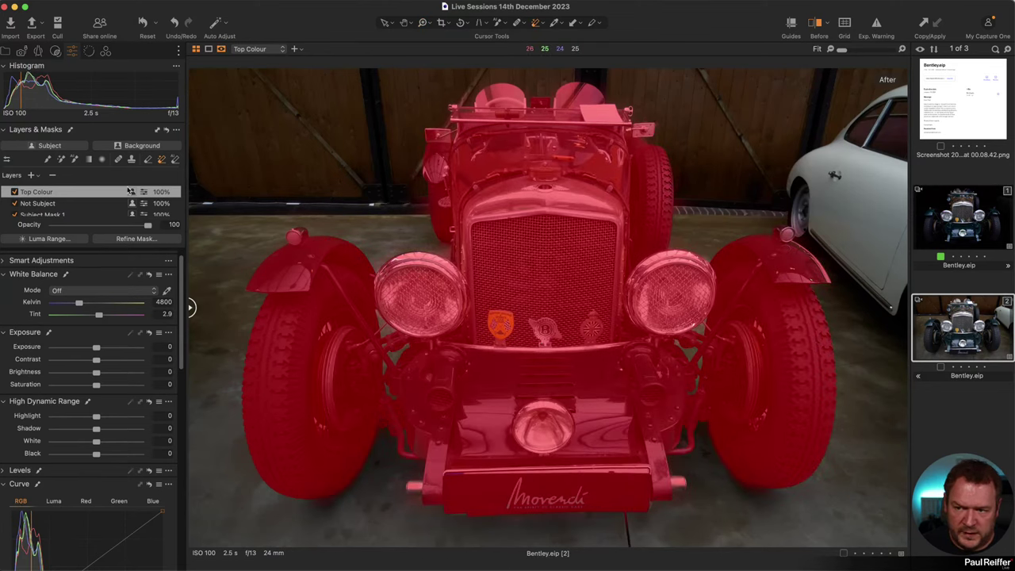
pyautogui.click(150, 159)
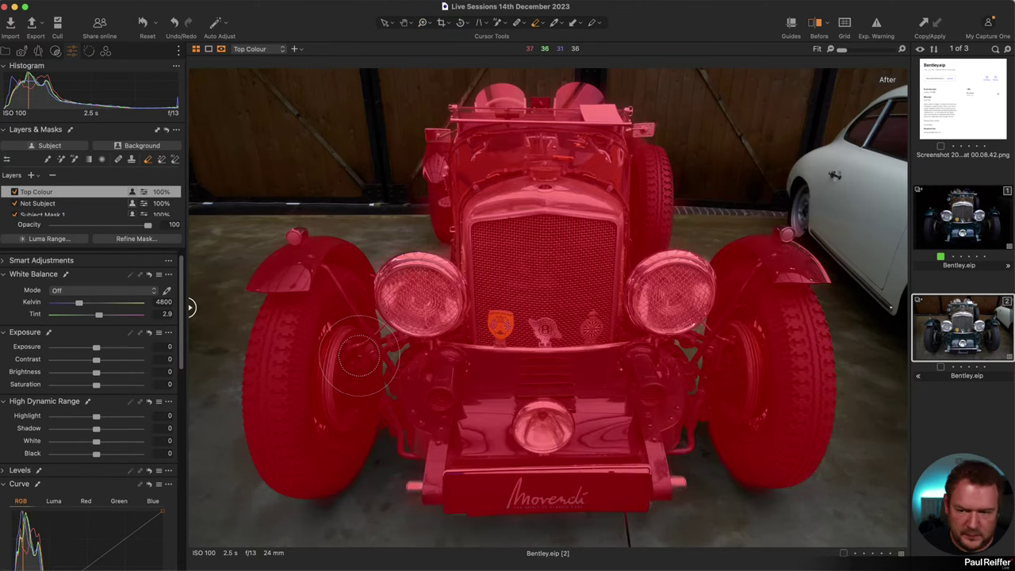
pyautogui.moveTo(356, 354)
pyautogui.mouseDown()
pyautogui.moveTo(345, 349)
pyautogui.moveTo(270, 386)
pyautogui.moveTo(274, 341)
pyautogui.moveTo(337, 301)
pyautogui.moveTo(555, 278)
pyautogui.moveTo(539, 206)
pyautogui.moveTo(414, 374)
pyautogui.moveTo(555, 444)
pyautogui.moveTo(737, 270)
pyautogui.moveTo(793, 340)
pyautogui.moveTo(818, 476)
pyautogui.moveTo(774, 341)
pyautogui.moveTo(697, 206)
pyautogui.moveTo(697, 143)
pyautogui.moveTo(632, 62)
pyautogui.moveTo(394, 57)
pyautogui.moveTo(686, 73)
pyautogui.moveTo(351, 131)
pyautogui.moveTo(344, 113)
pyautogui.moveTo(372, 222)
pyautogui.mouseUp()
pyautogui.press('h')
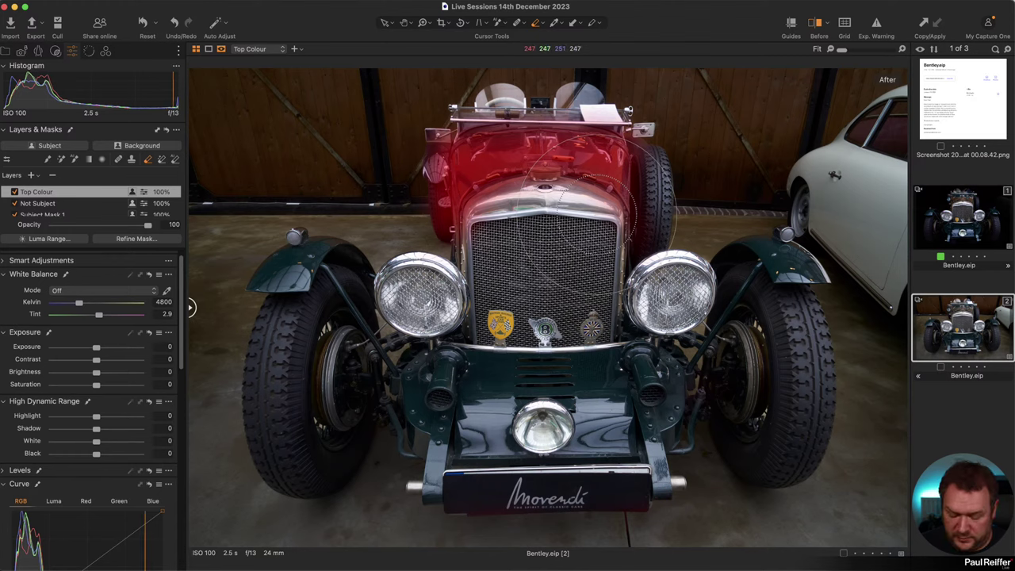
pyautogui.click(542, 166)
pyautogui.press('m')
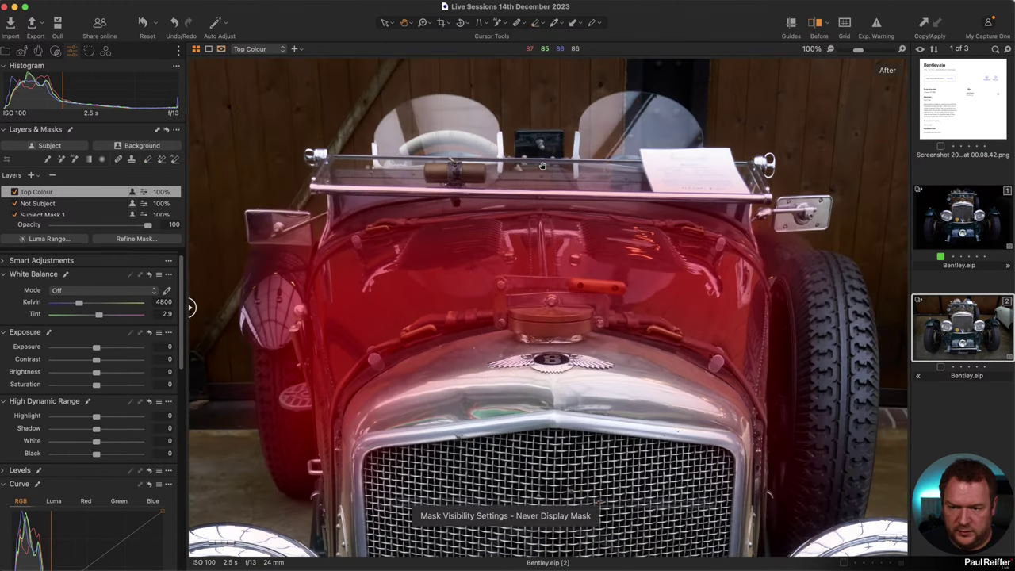
# On Top Colour, sample the brown reflection on the bonnet as an advanced Color Editor range and preview the selected range
pyautogui.click(90, 52)
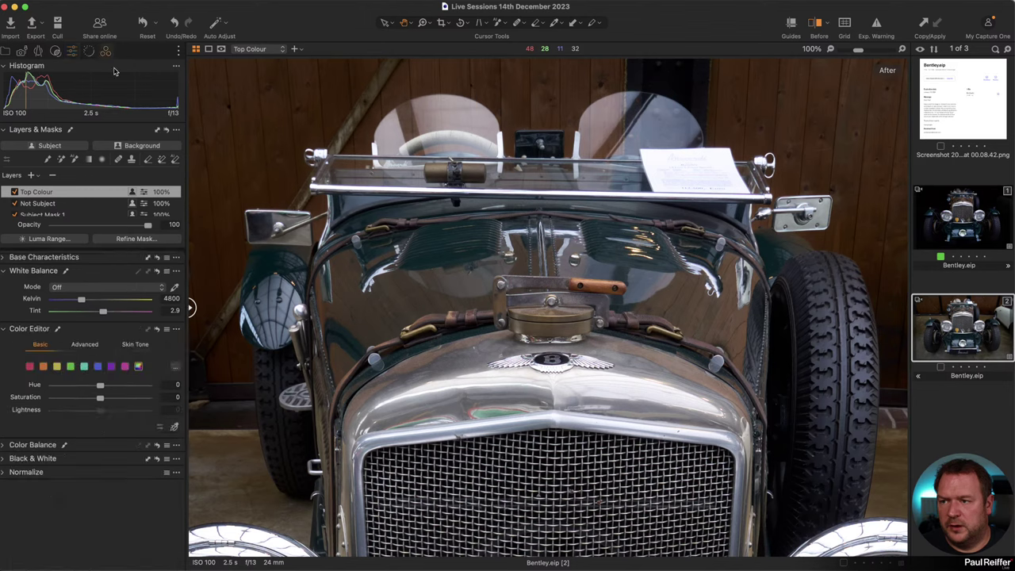
pyautogui.click(72, 51)
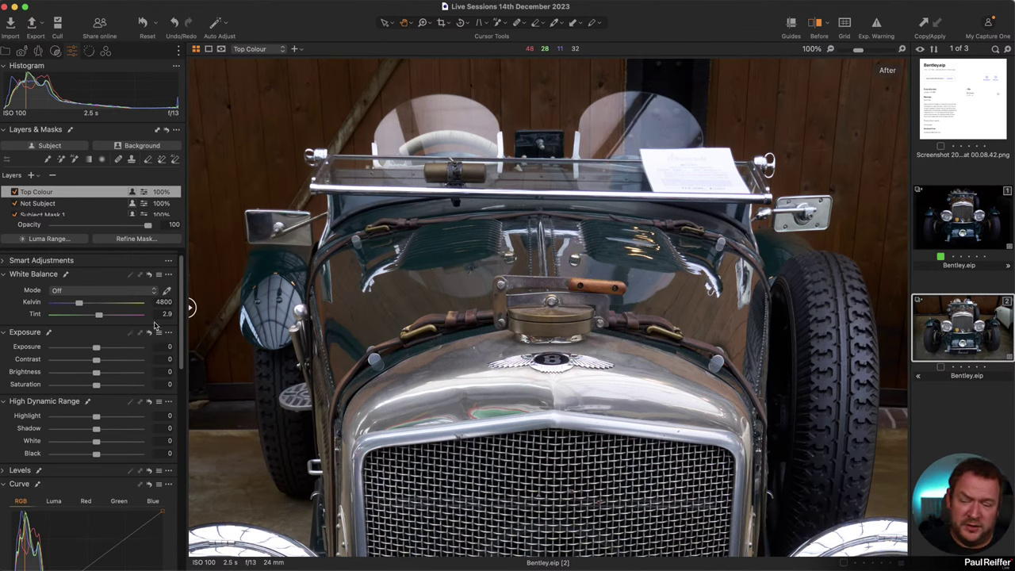
pyautogui.scroll(-10, 131, 330)
pyautogui.scroll(3, 95, 325)
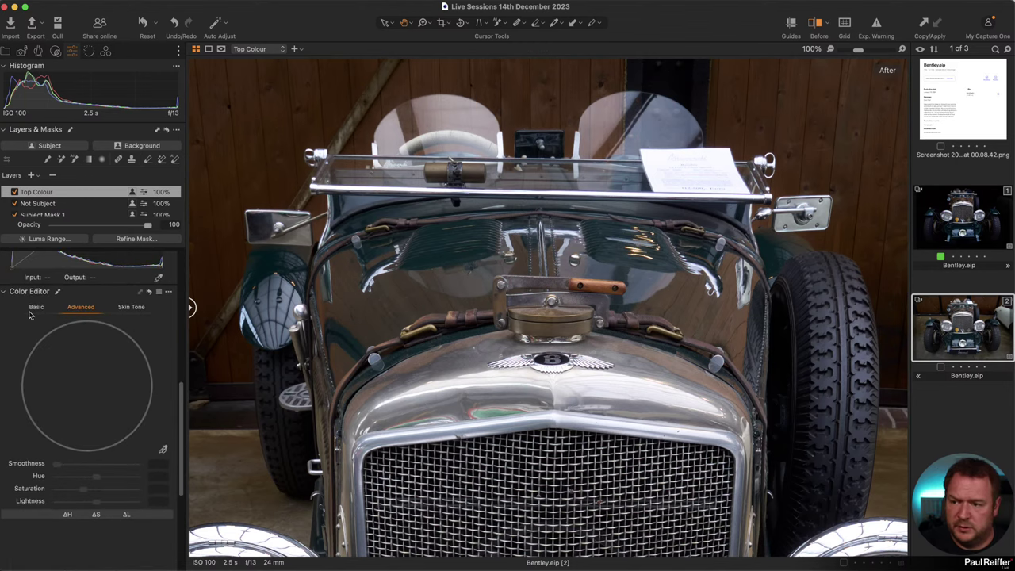
pyautogui.click(38, 316)
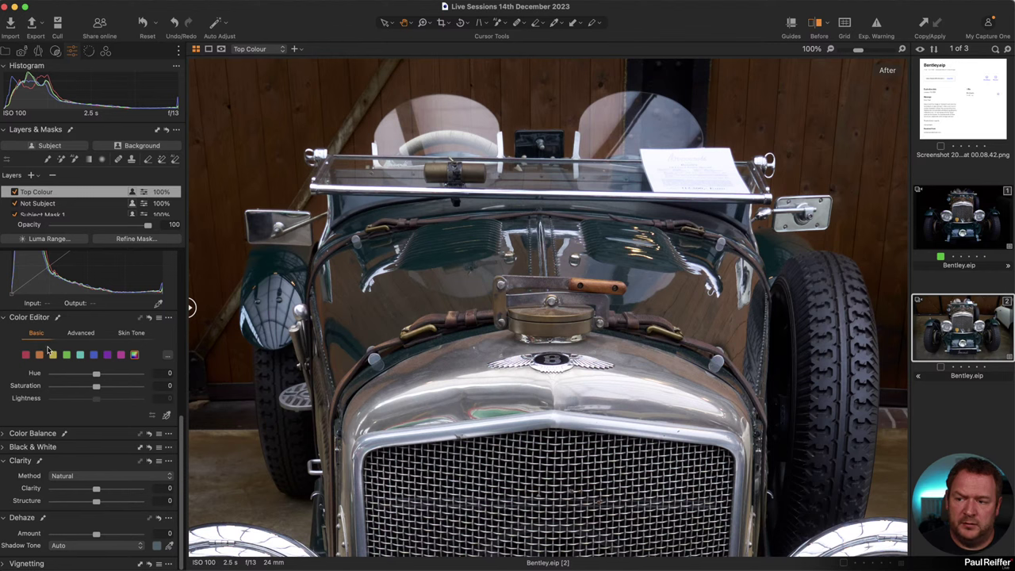
pyautogui.click(106, 53)
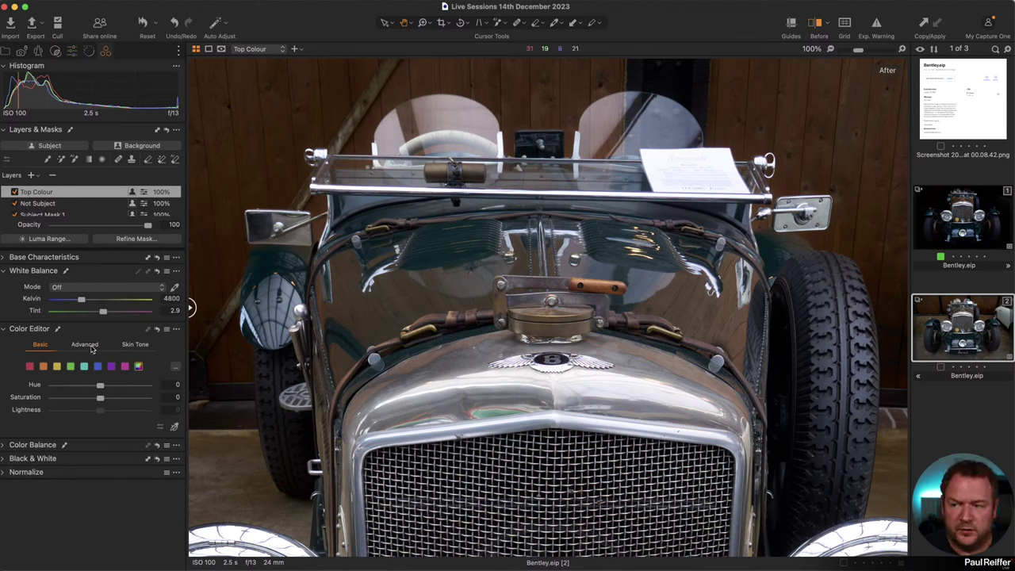
pyautogui.click(85, 345)
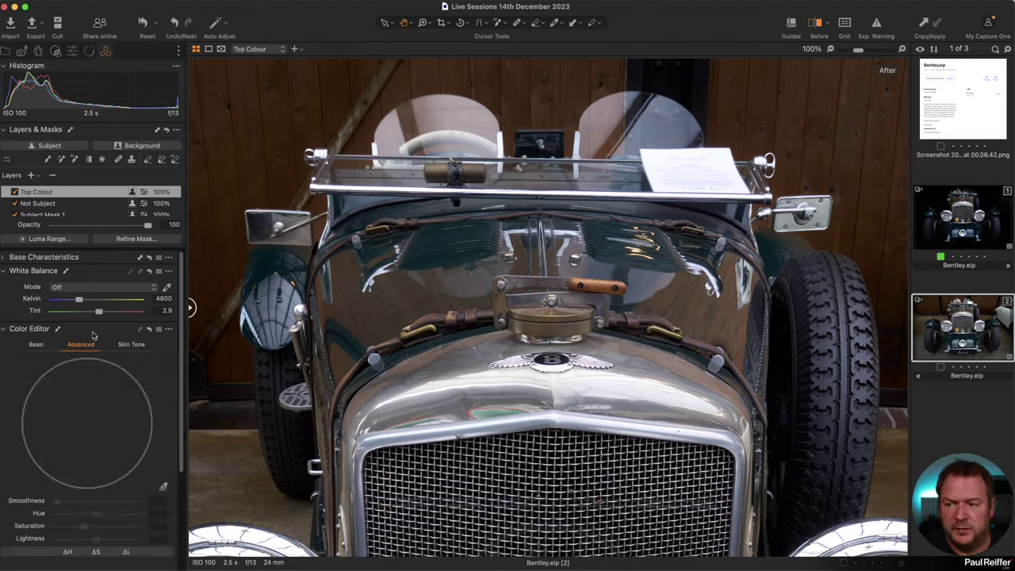
pyautogui.click(163, 489)
pyautogui.click(683, 306)
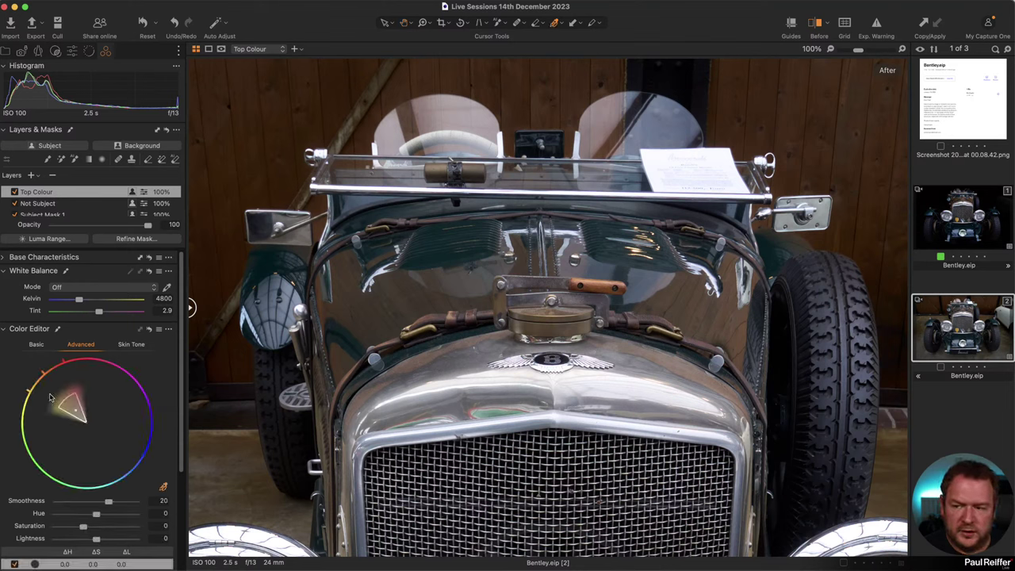
pyautogui.scroll(-5, 36, 478)
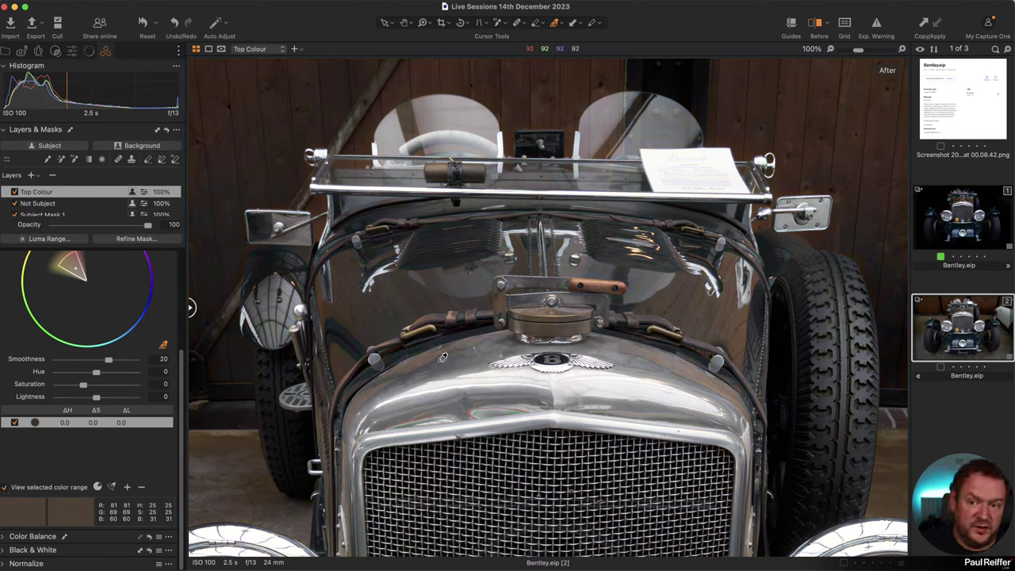
# End the range preview and set the sampled brown's hue to 30, saturation to -58.6 and lightness to -28.8
pyautogui.click(5, 488)
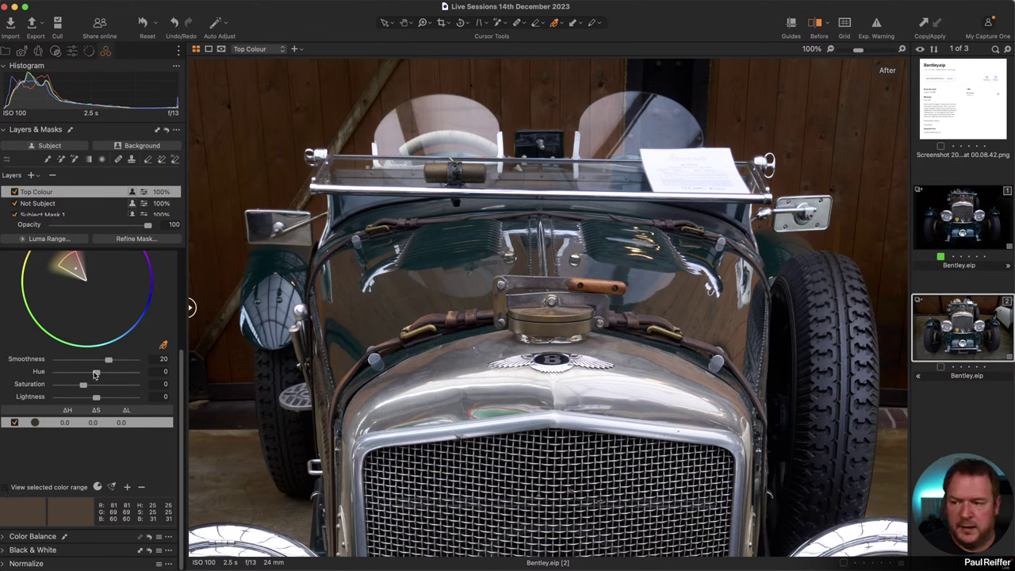
pyautogui.moveTo(96, 374); pyautogui.dragTo(157, 380)
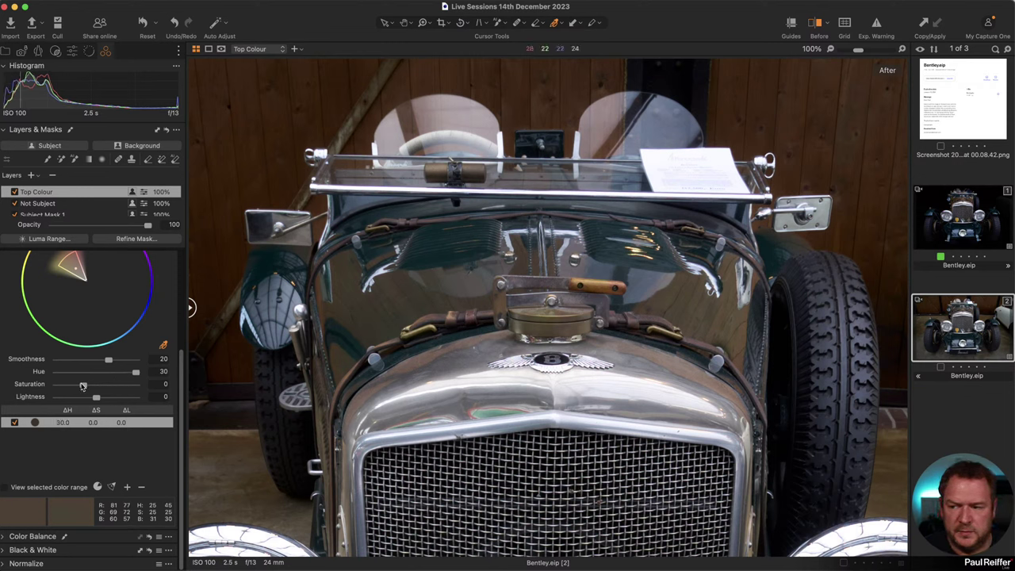
pyautogui.moveTo(82, 387)
pyautogui.mouseDown()
pyautogui.moveTo(68, 388)
pyautogui.moveTo(85, 399)
pyautogui.mouseUp()
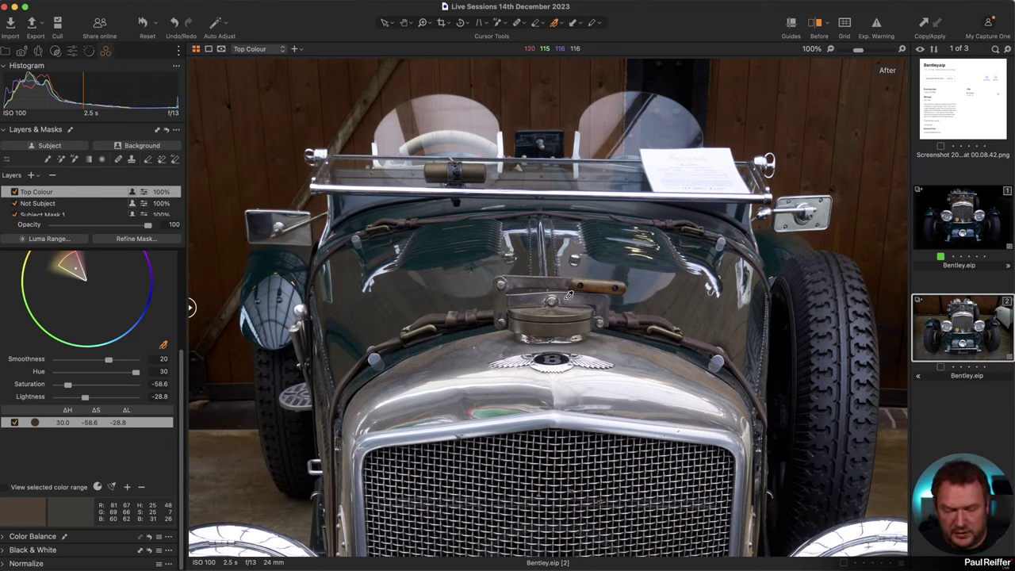
# Using an eraser of size 80, remove the Top Colour mask from the wooden handle, radiator cap area and leather straps
pyautogui.press('m')
pyautogui.press('m')
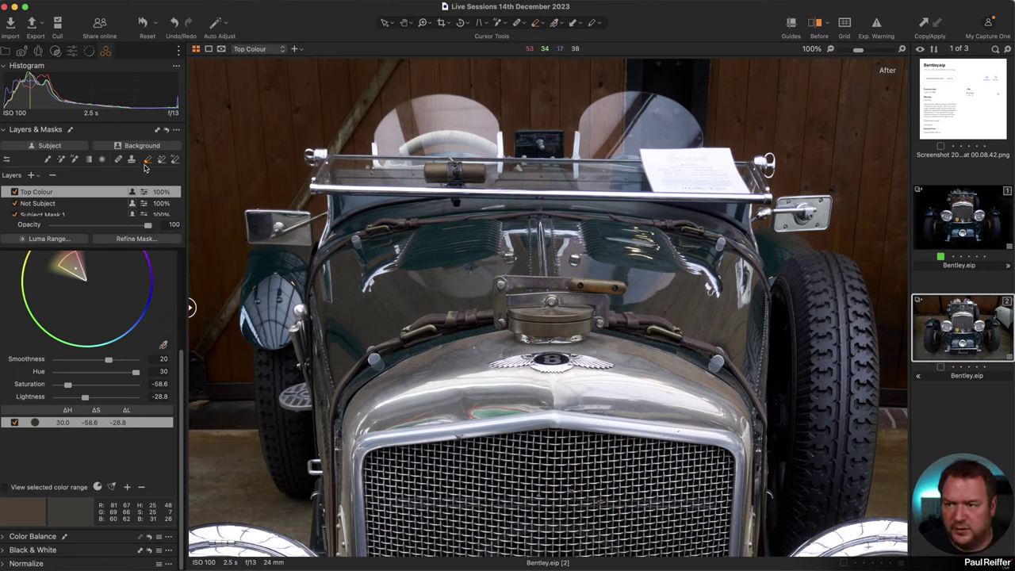
pyautogui.rightClick(640, 362)
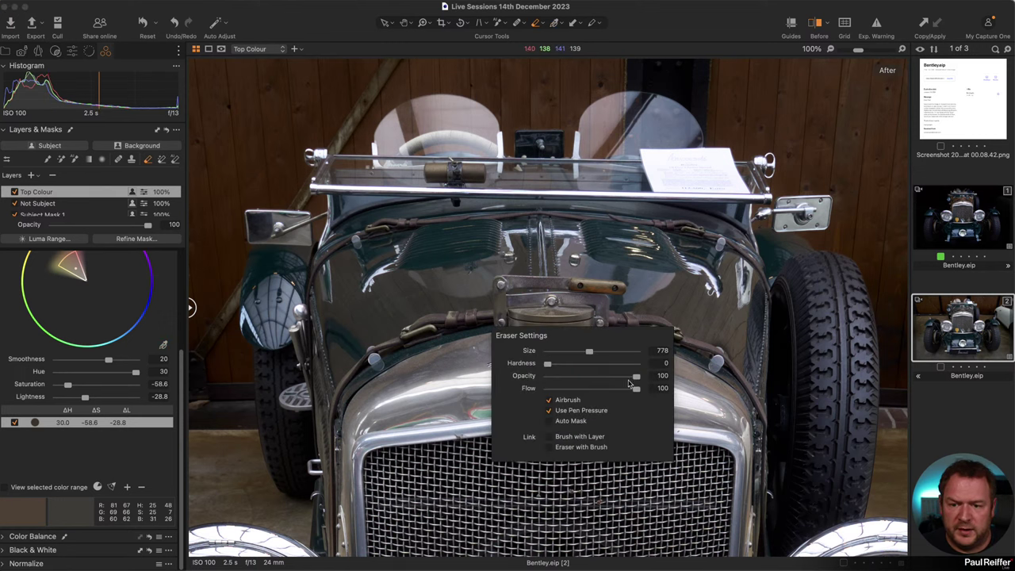
pyautogui.moveTo(600, 352); pyautogui.dragTo(566, 352)
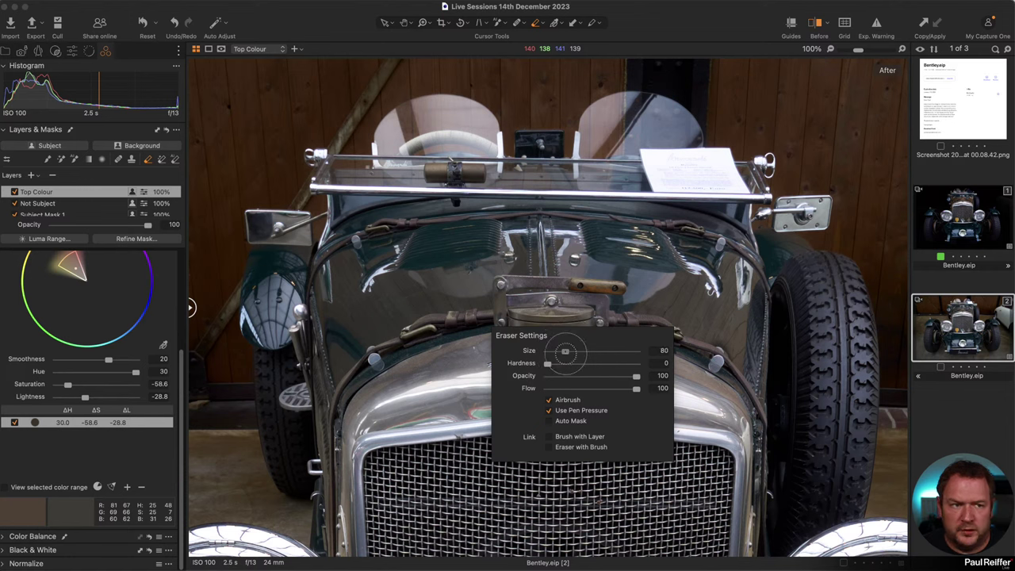
pyautogui.moveTo(563, 295)
pyautogui.mouseDown()
pyautogui.moveTo(616, 291)
pyautogui.moveTo(507, 294)
pyautogui.moveTo(507, 320)
pyautogui.moveTo(605, 313)
pyautogui.moveTo(567, 325)
pyautogui.moveTo(538, 311)
pyautogui.moveTo(674, 338)
pyautogui.moveTo(741, 374)
pyautogui.mouseUp()
pyautogui.moveTo(516, 309)
pyautogui.mouseDown()
pyautogui.moveTo(406, 343)
pyautogui.moveTo(429, 329)
pyautogui.moveTo(377, 358)
pyautogui.moveTo(341, 406)
pyautogui.mouseUp()
pyautogui.click(341, 406)
pyautogui.moveTo(561, 327)
pyautogui.mouseDown()
pyautogui.moveTo(686, 347)
pyautogui.moveTo(778, 441)
pyautogui.mouseUp()
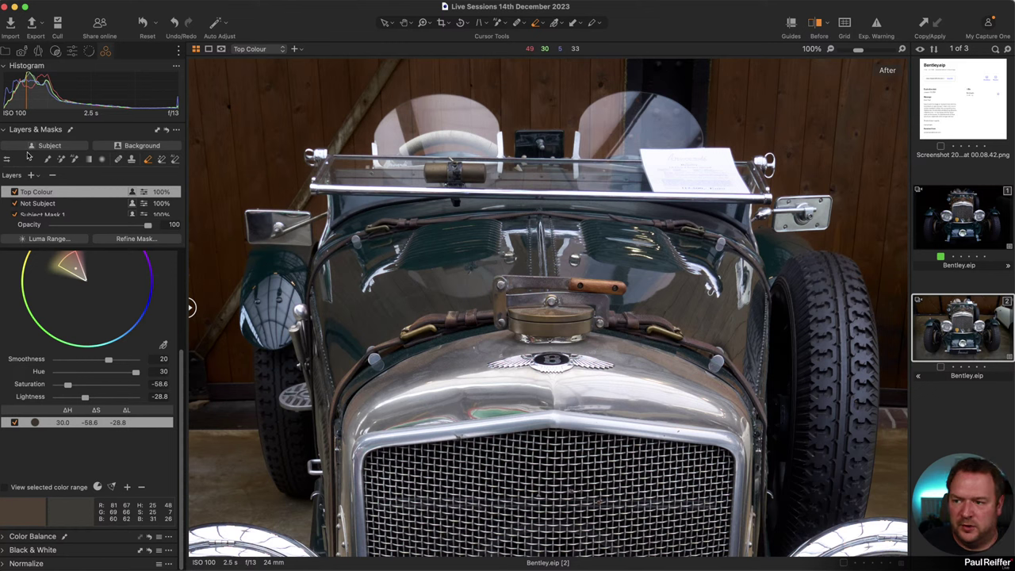
# Create a new adjustment layer named "second colour" and copy its mask from Top Colour
pyautogui.click(31, 175)
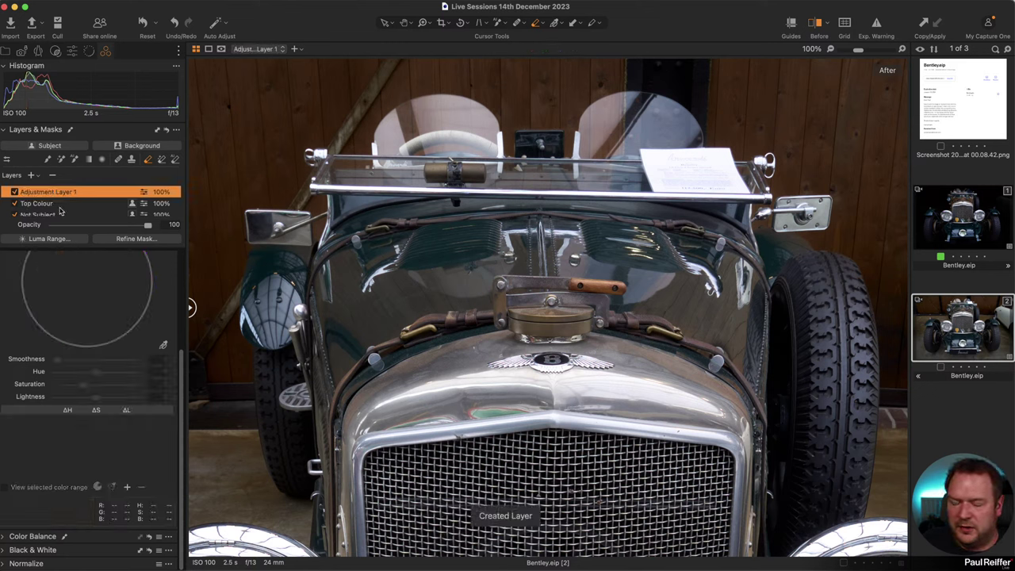
pyautogui.doubleClick(54, 190)
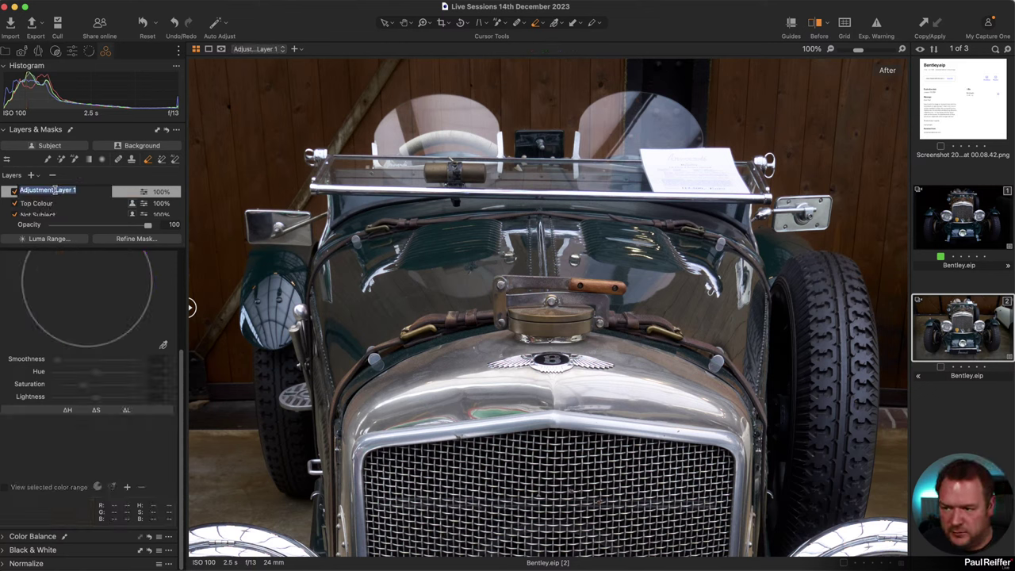
pyautogui.write('second colou')
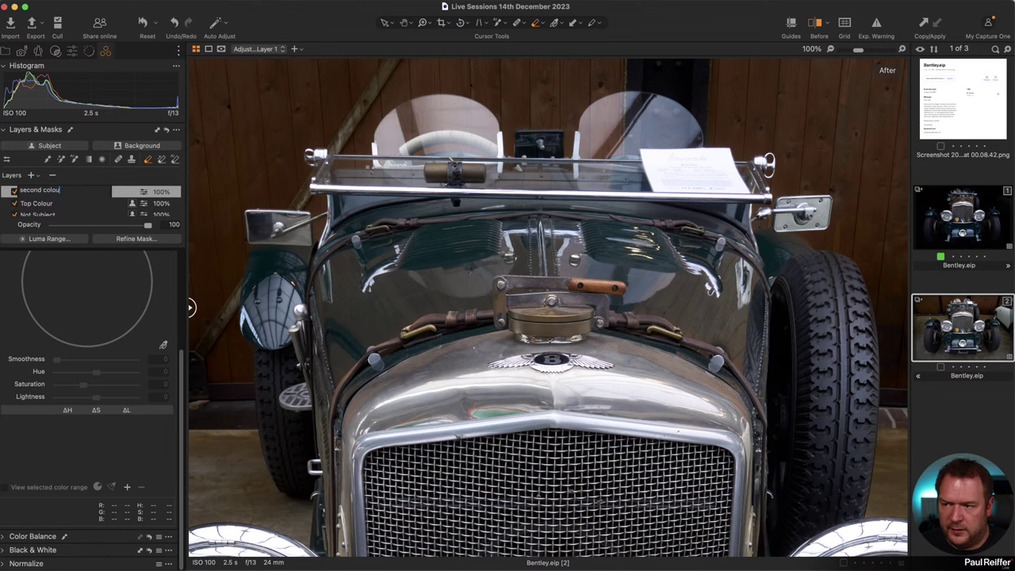
pyautogui.write('r')
pyautogui.press('Return')
pyautogui.rightClick(49, 192)
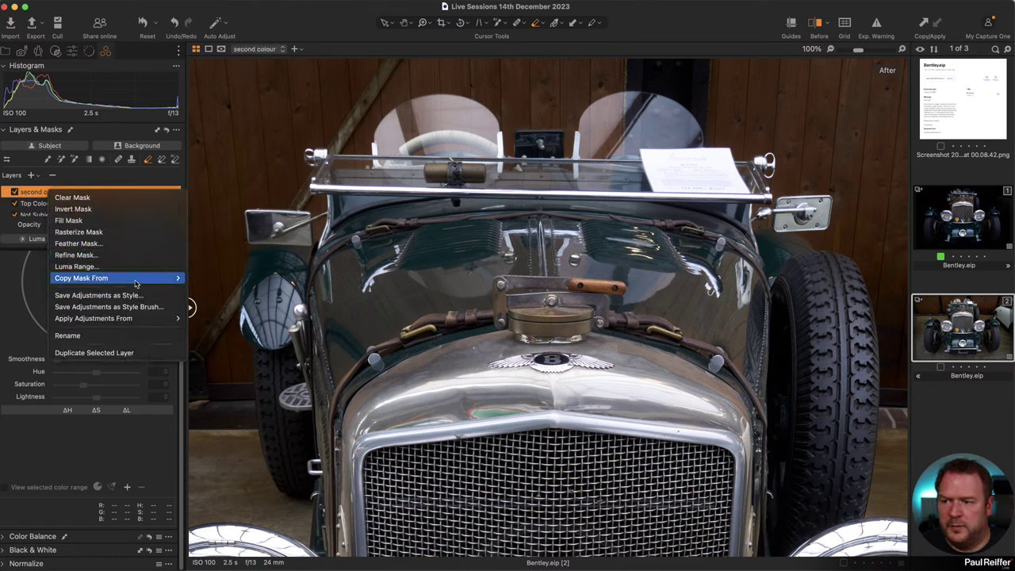
pyautogui.moveTo(136, 279)
pyautogui.click(211, 290)
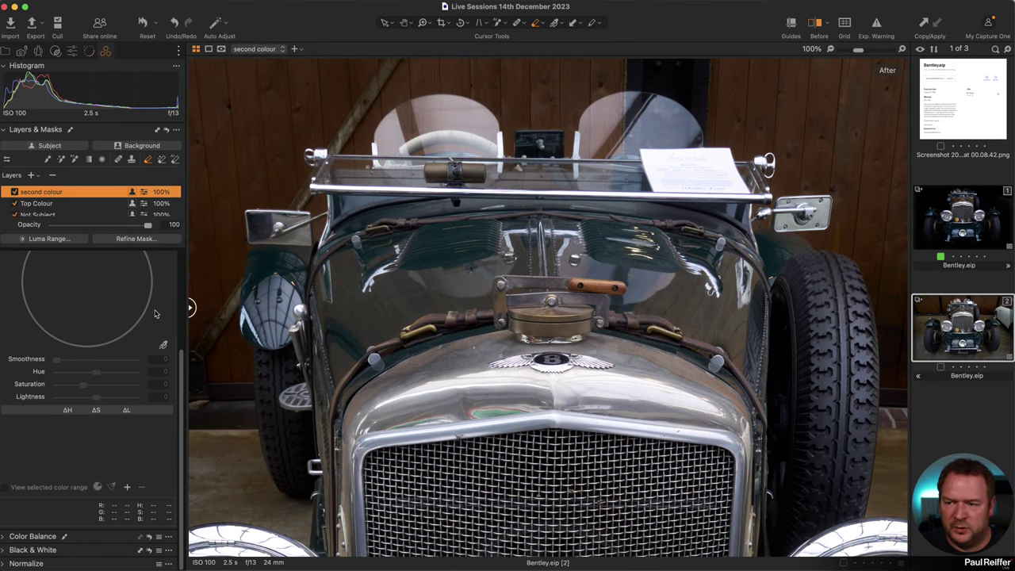
# On the second colour layer, sample the remaining brown reflection on the bonnet and set its hue to 30 and lightness to -40
pyautogui.click(680, 308)
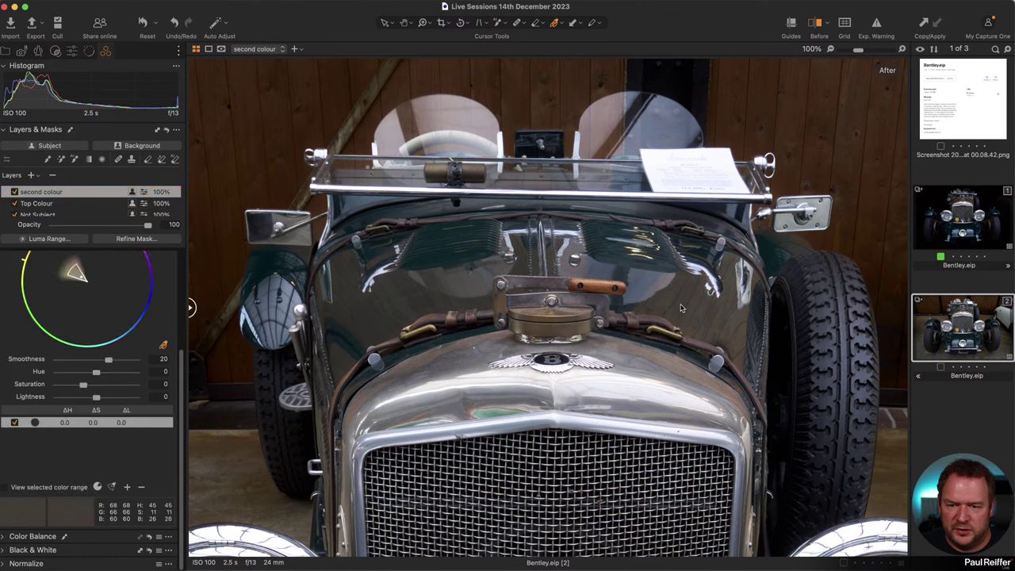
pyautogui.moveTo(96, 375); pyautogui.dragTo(136, 373)
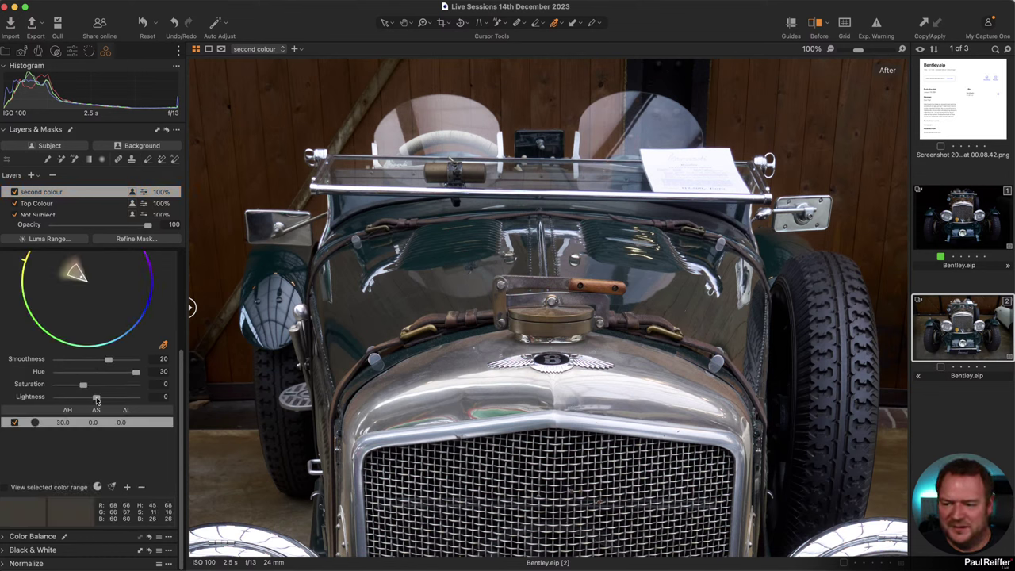
pyautogui.moveTo(97, 401); pyautogui.dragTo(81, 403)
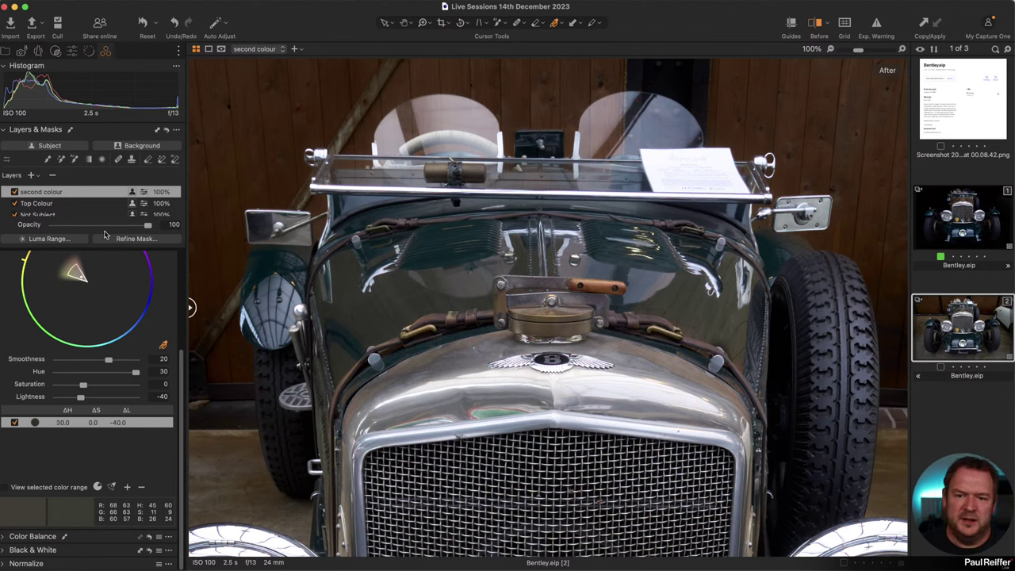
# Compare the bonnet with the two colour layers off and on, and review the whole Bentley image
pyautogui.click(14, 193)
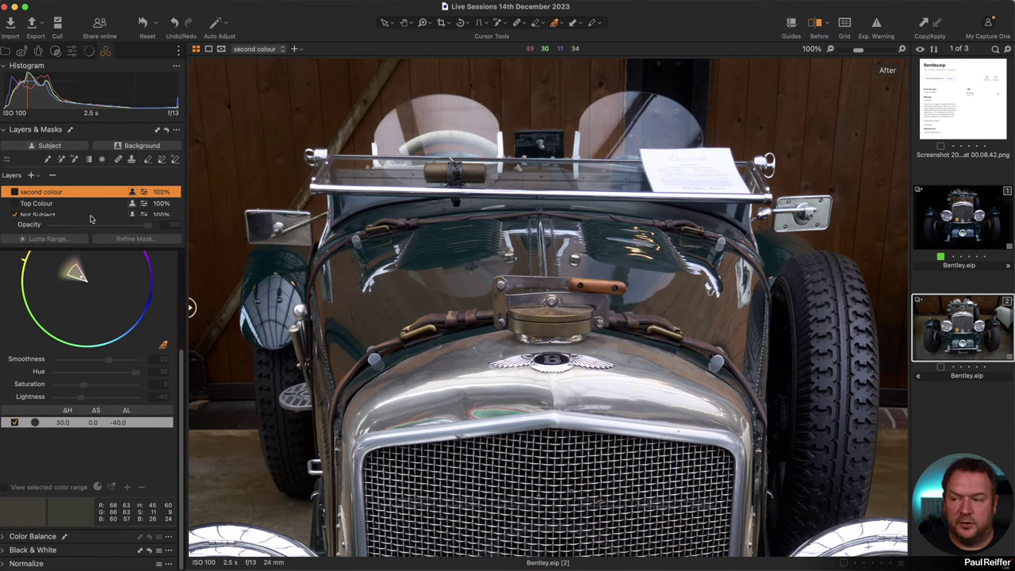
pyautogui.click(14, 192)
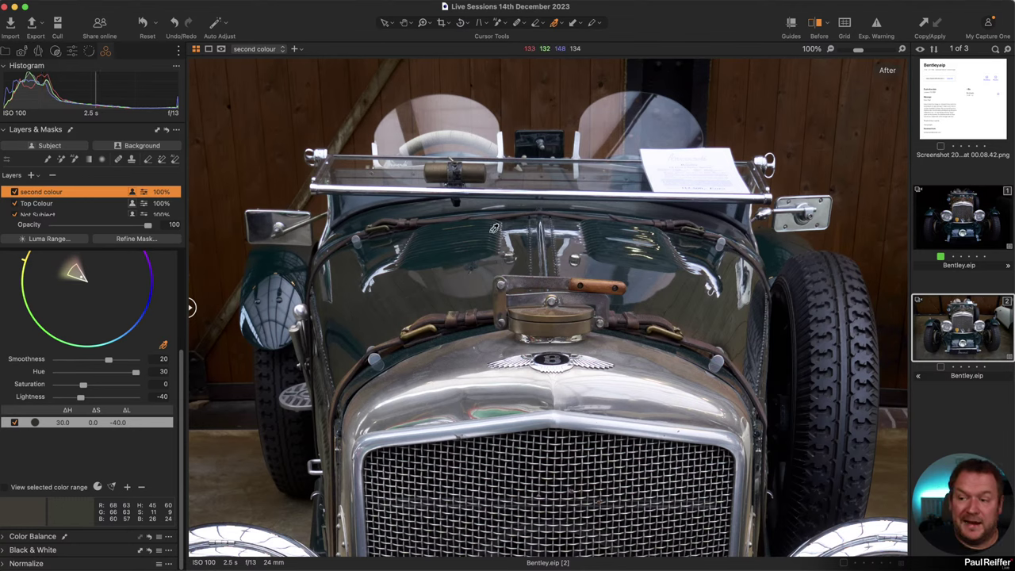
pyautogui.scroll(5, 122, 318)
pyautogui.scroll(1, 122, 318)
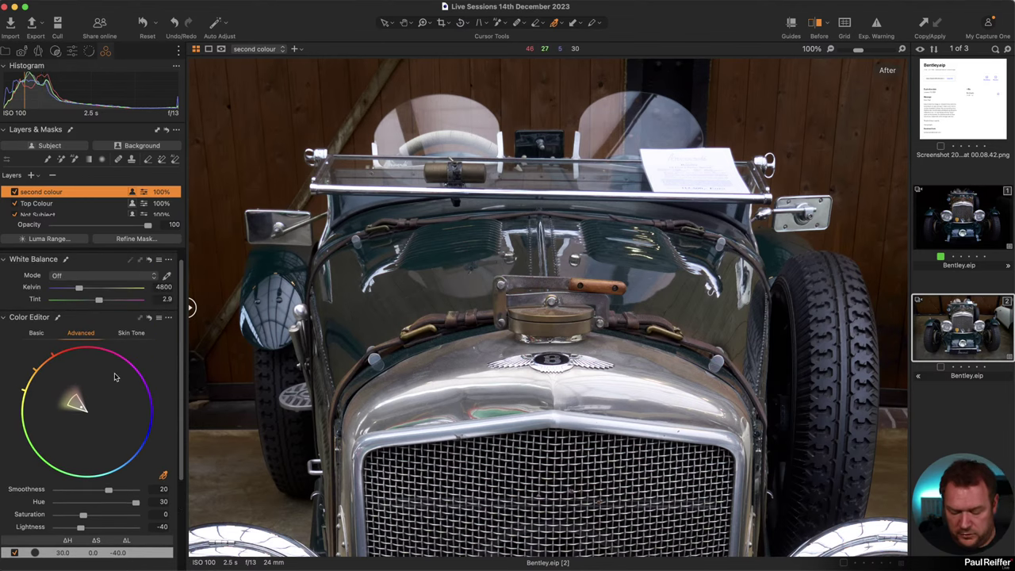
pyautogui.press('h')
pyautogui.press('super+0')
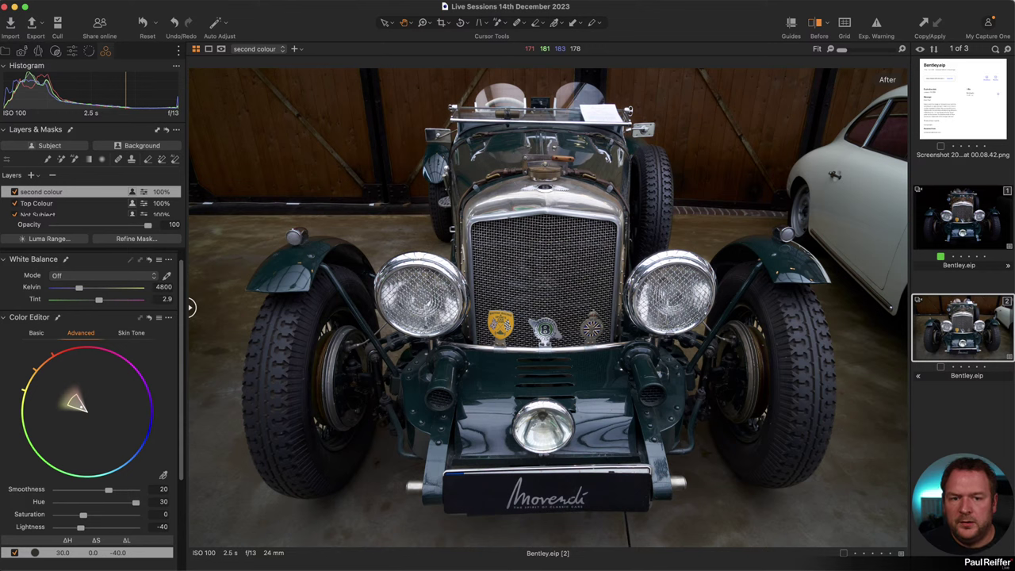
# Review the _DSF9848.eip seascape and the P0001254.eip mountain lake photo in their user collections
pyautogui.click(7, 52)
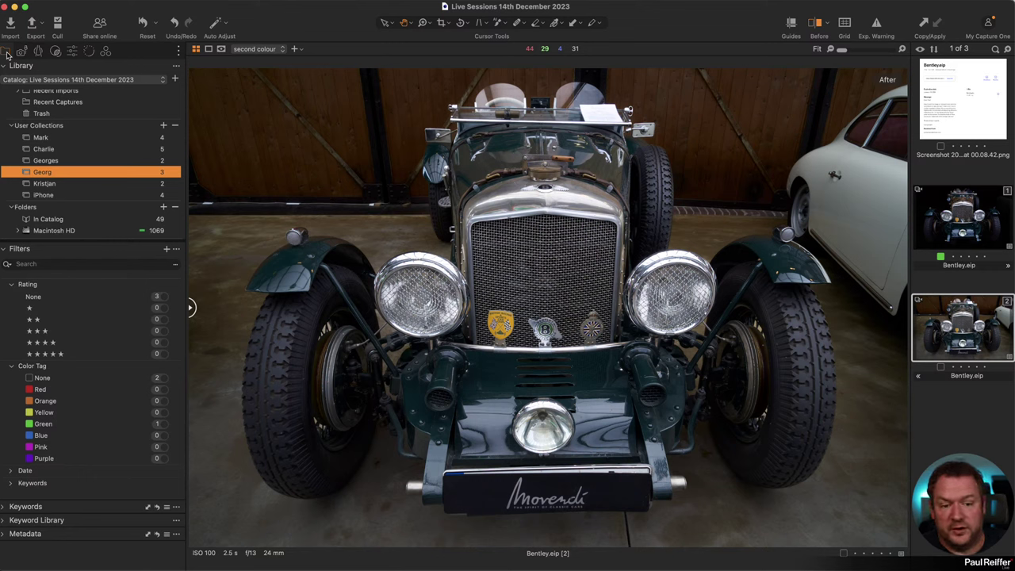
pyautogui.click(78, 151)
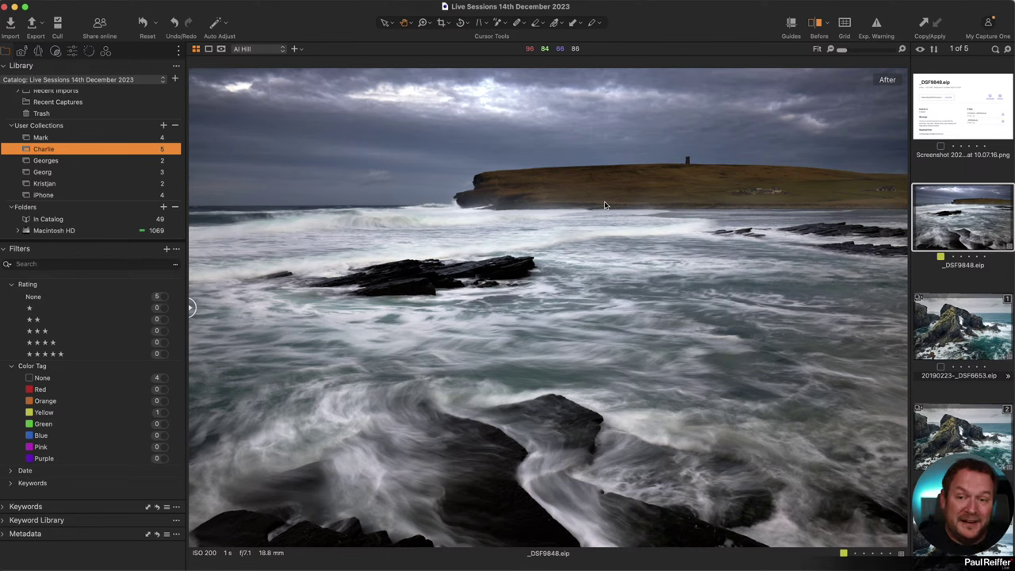
pyautogui.click(110, 139)
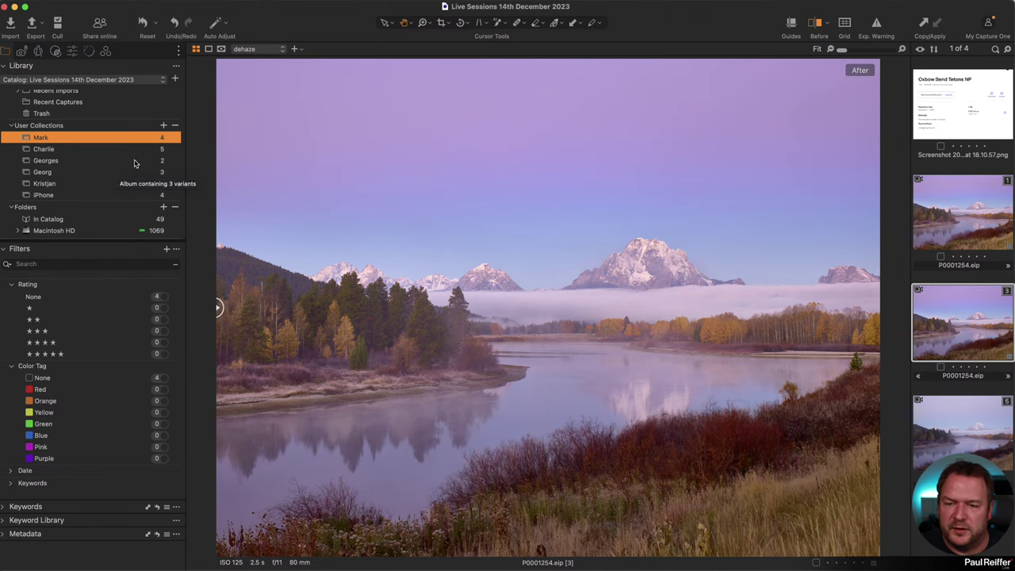
# Open the collection holding 23-11-20_DSCF4330.eip and compare the temple photo before and after editing in a split view
pyautogui.click(66, 164)
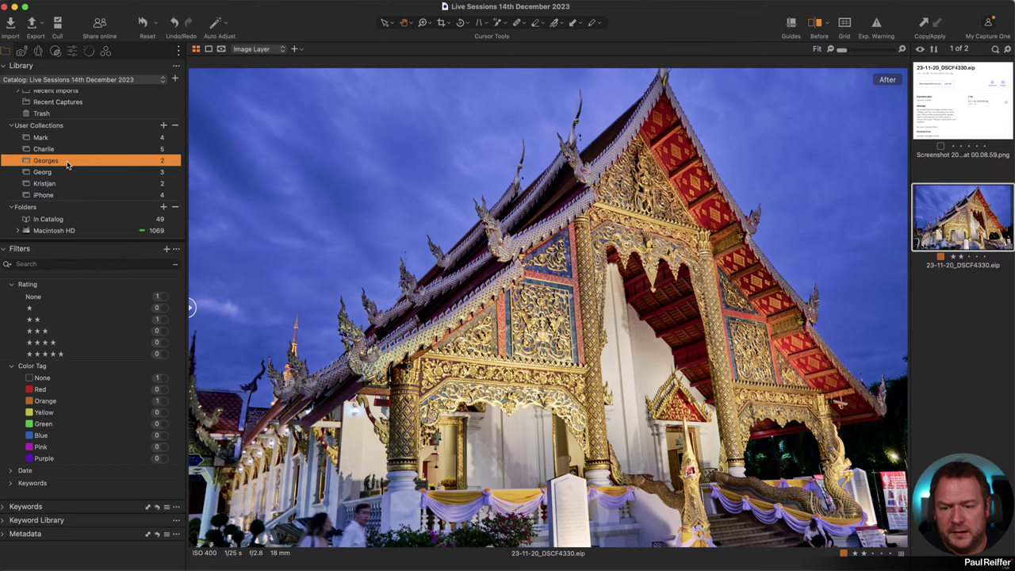
pyautogui.press('y')
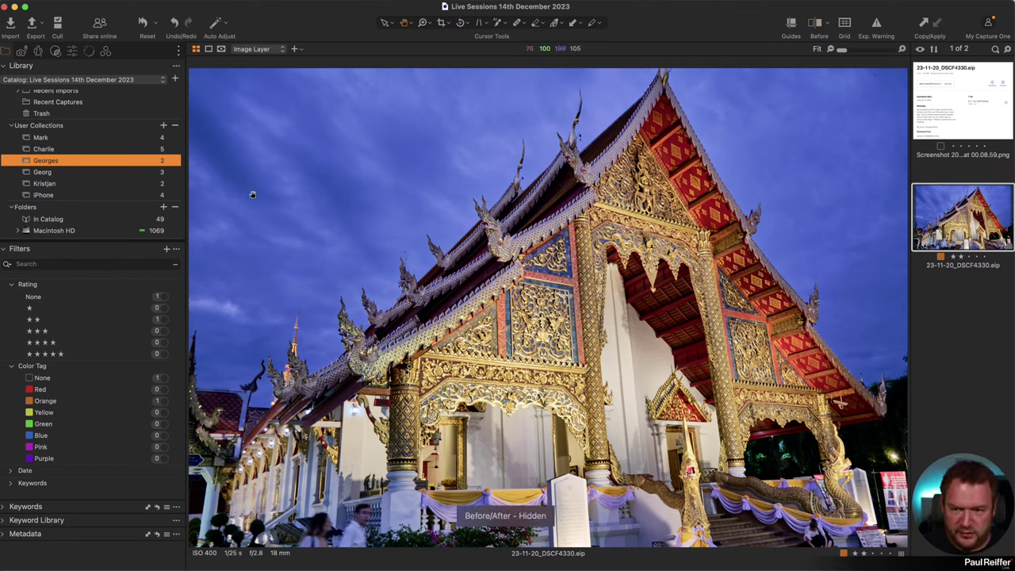
pyautogui.moveTo(547, 308); pyautogui.dragTo(372, 307)
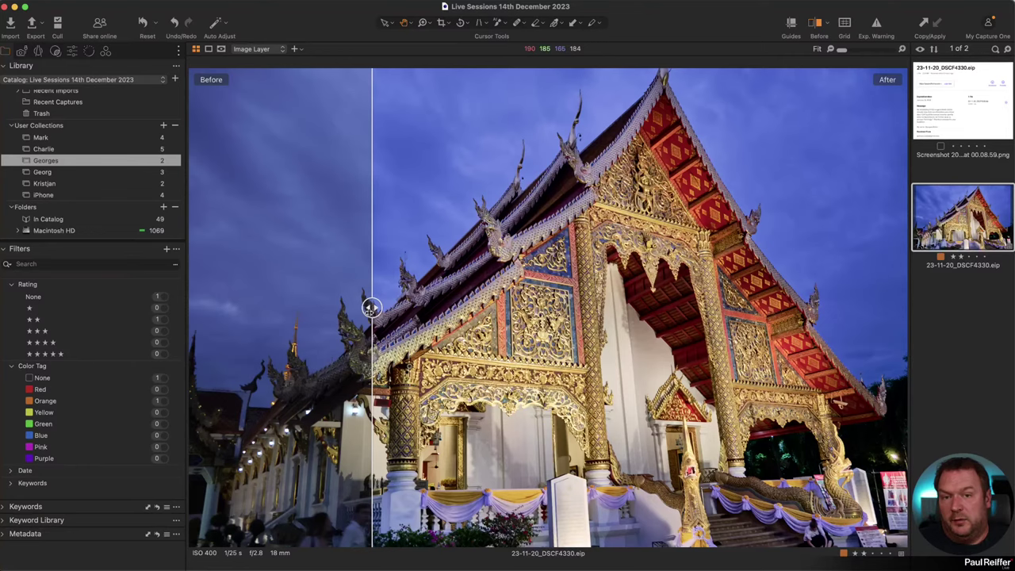